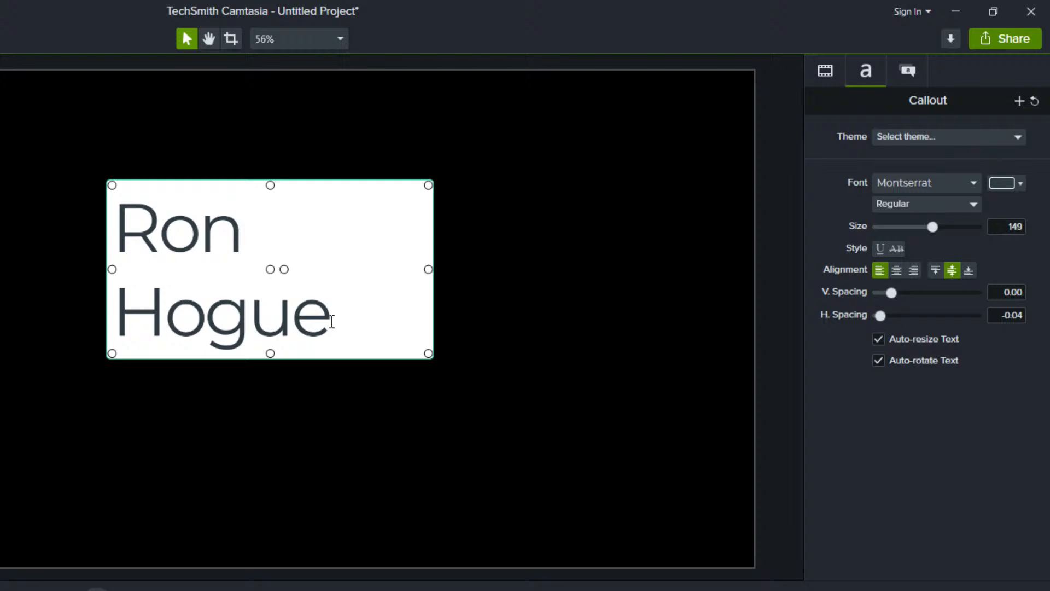
Set the horizontal letter spacing of all but the first letter of the callout's name text to -0.08.
{"action": "left_click_drag", "start_coordinate": [330, 317], "coordinate": [144, 230]}
{"action": "left_click_drag", "start_coordinate": [878, 317], "coordinate": [879, 323]}
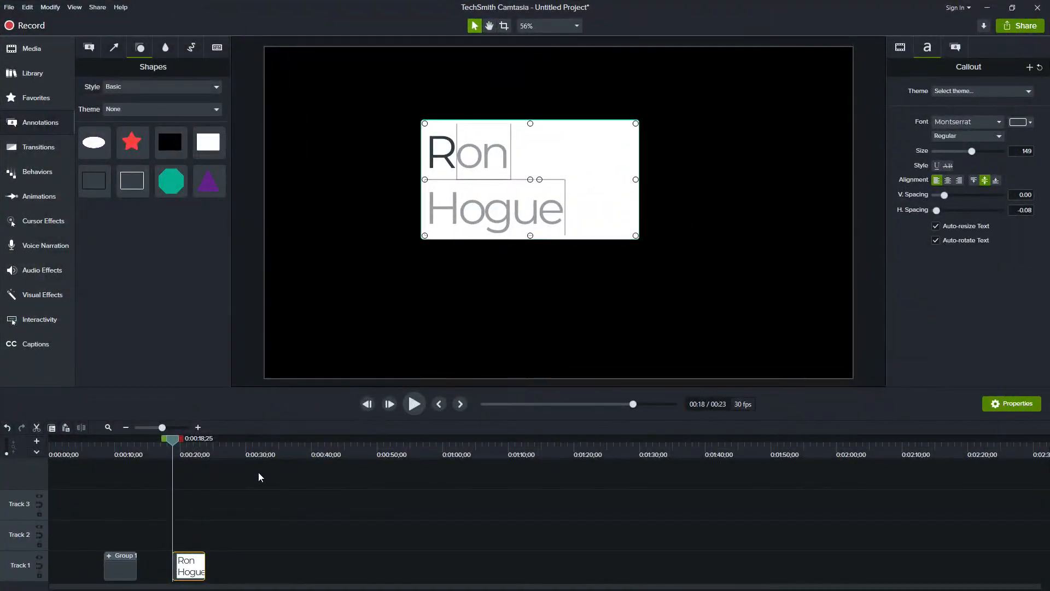
Add a white Basic-style rectangle to the lower left of the canvas with the playhead at about 0:00:29;22.
{"action": "left_click", "coordinate": [244, 452]}
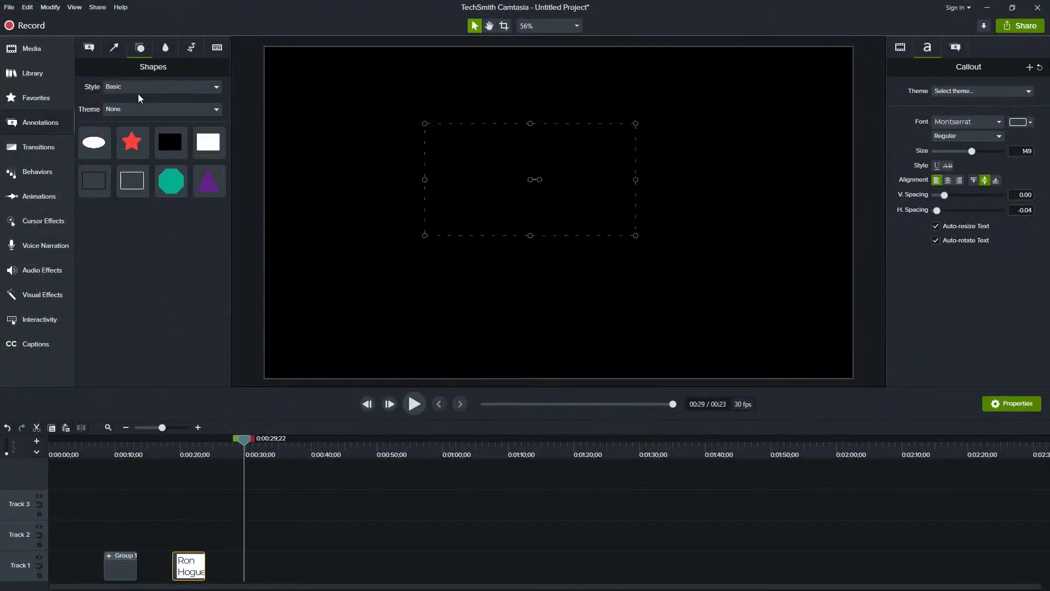
{"action": "left_click", "coordinate": [90, 47]}
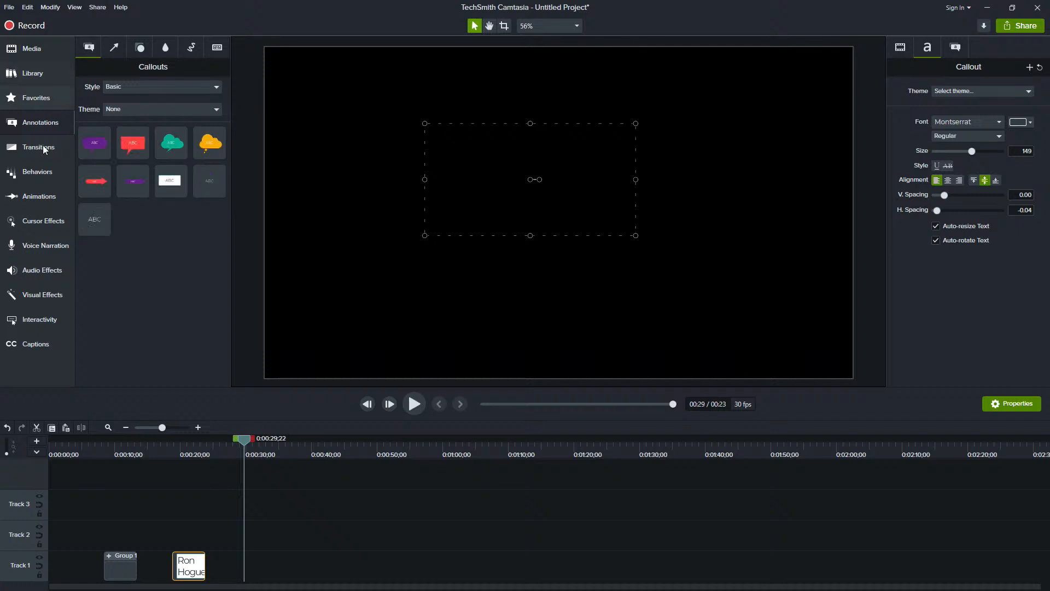
{"action": "left_click", "coordinate": [41, 123]}
{"action": "left_click", "coordinate": [35, 124]}
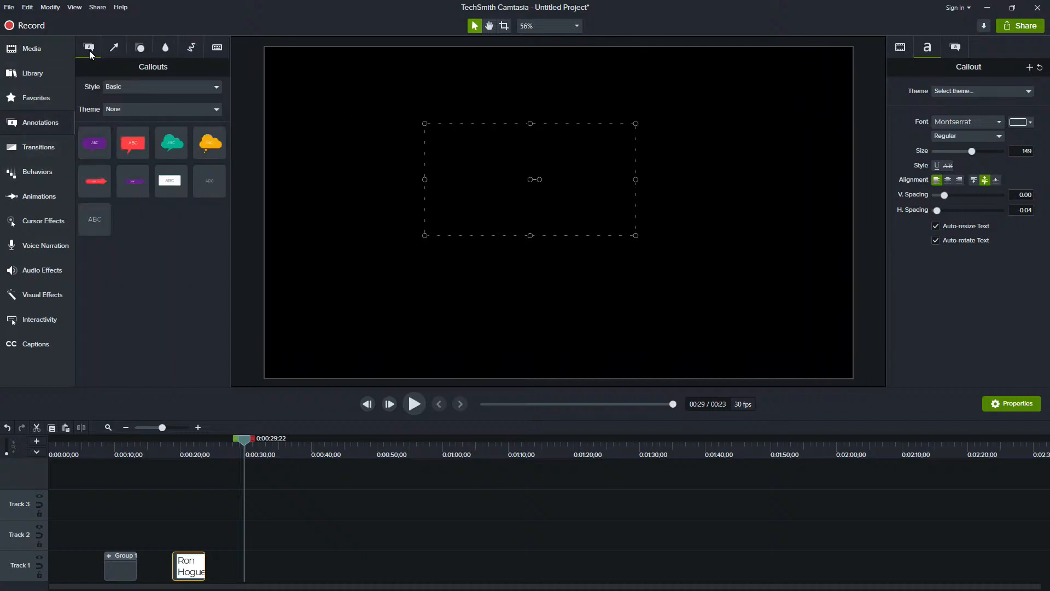
{"action": "left_click", "coordinate": [136, 51]}
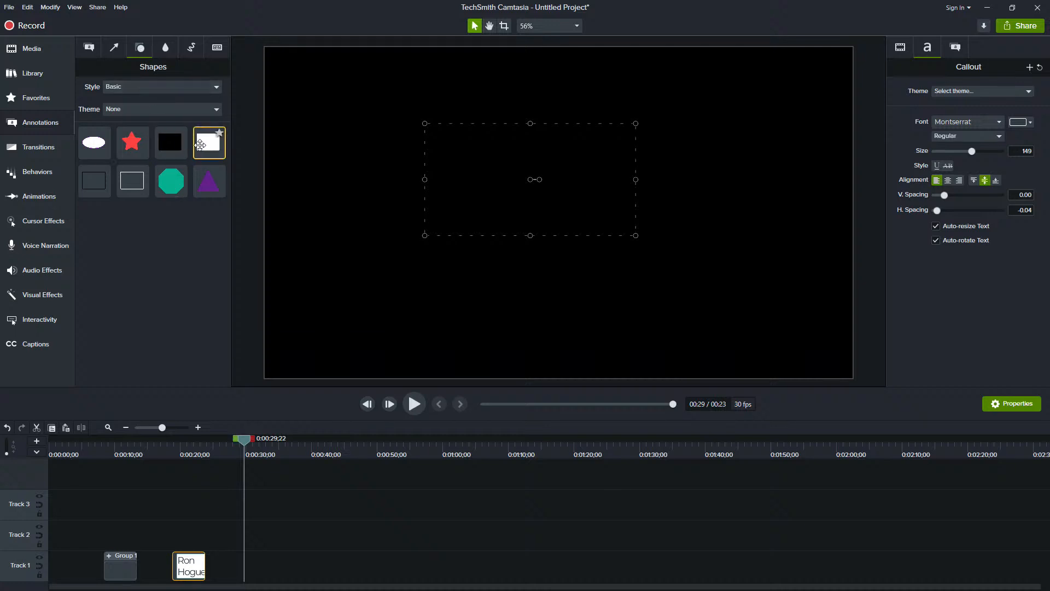
{"action": "left_click_drag", "start_coordinate": [203, 143], "coordinate": [509, 344]}
{"action": "left_click", "coordinate": [556, 289]}
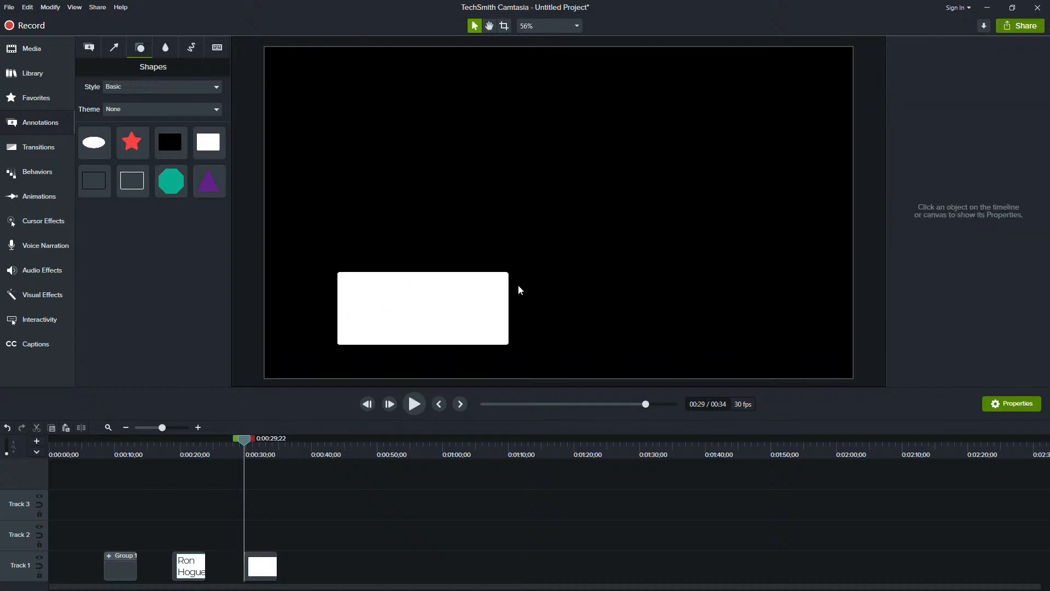
Add a white Bold-style rectangle to the canvas, to the right of the first rectangle.
{"action": "left_click", "coordinate": [122, 86]}
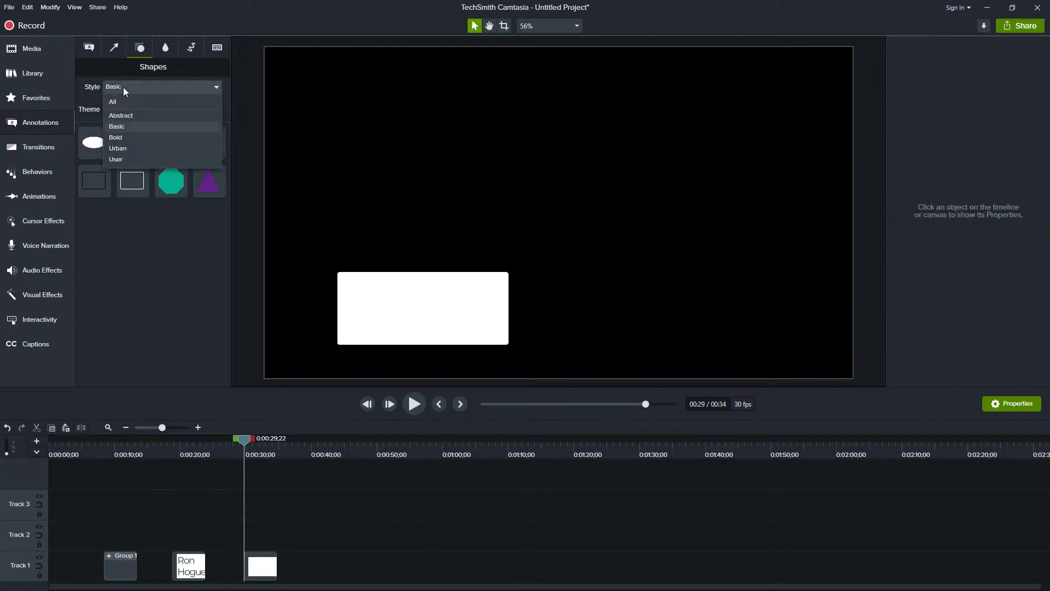
{"action": "left_click", "coordinate": [125, 137]}
{"action": "left_click_drag", "start_coordinate": [208, 143], "coordinate": [709, 344]}
{"action": "left_click", "coordinate": [525, 306]}
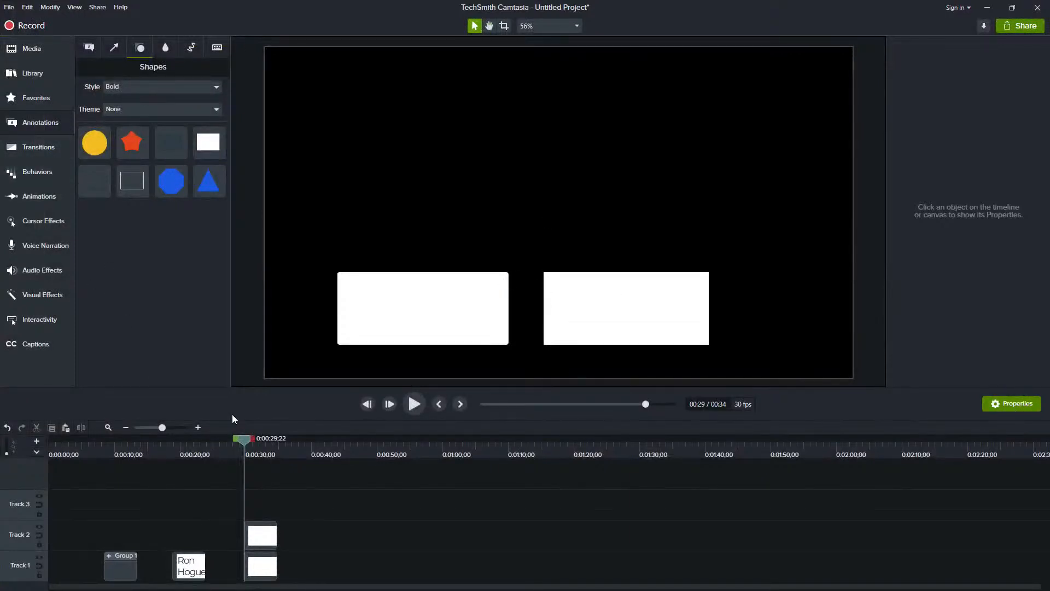
Move the Bold rectangle's clip to Track 1 after the Basic rectangle and set the playhead to 0:00:39;17.
{"action": "left_click", "coordinate": [593, 307]}
{"action": "left_click_drag", "start_coordinate": [261, 544], "coordinate": [325, 569]}
{"action": "left_click_drag", "start_coordinate": [318, 448], "coordinate": [310, 450]}
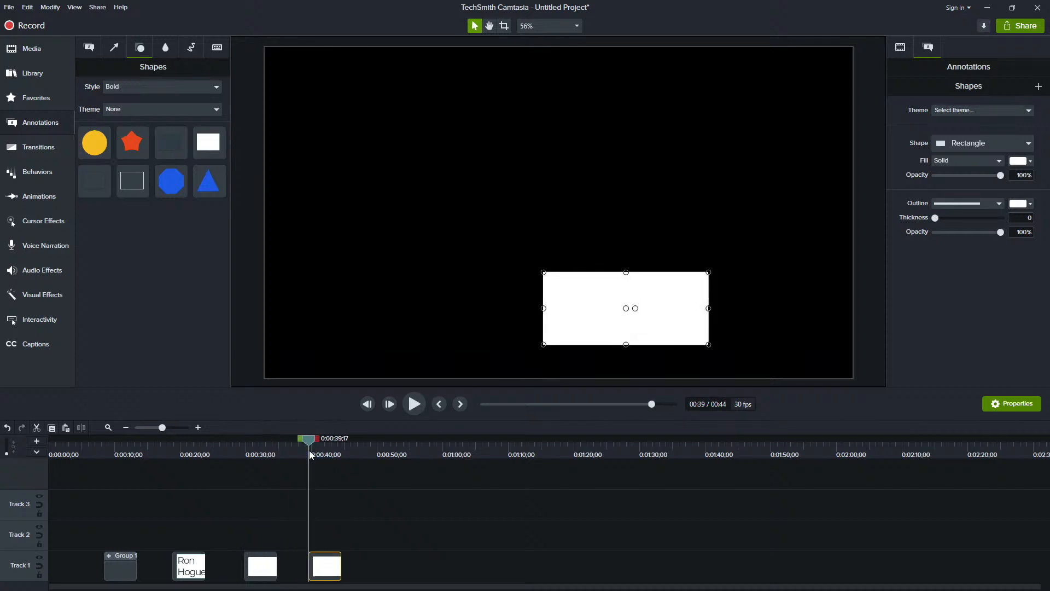
Add a Bold-style text-only callout above the rectangle and change its font color to blue.
{"action": "left_click", "coordinate": [88, 48]}
{"action": "left_click_drag", "start_coordinate": [95, 219], "coordinate": [487, 155]}
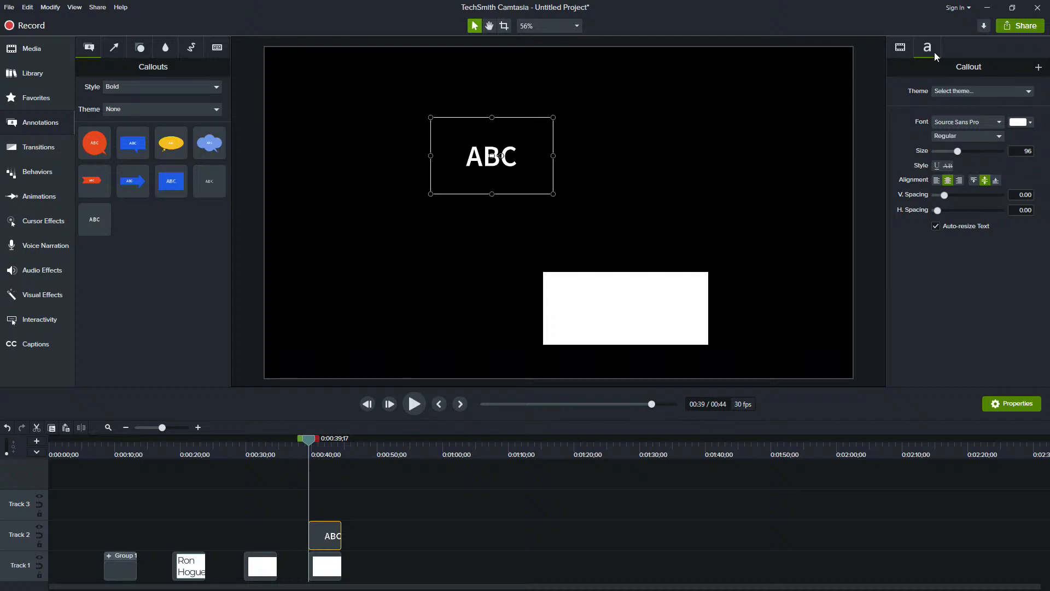
{"action": "left_click", "coordinate": [1031, 122]}
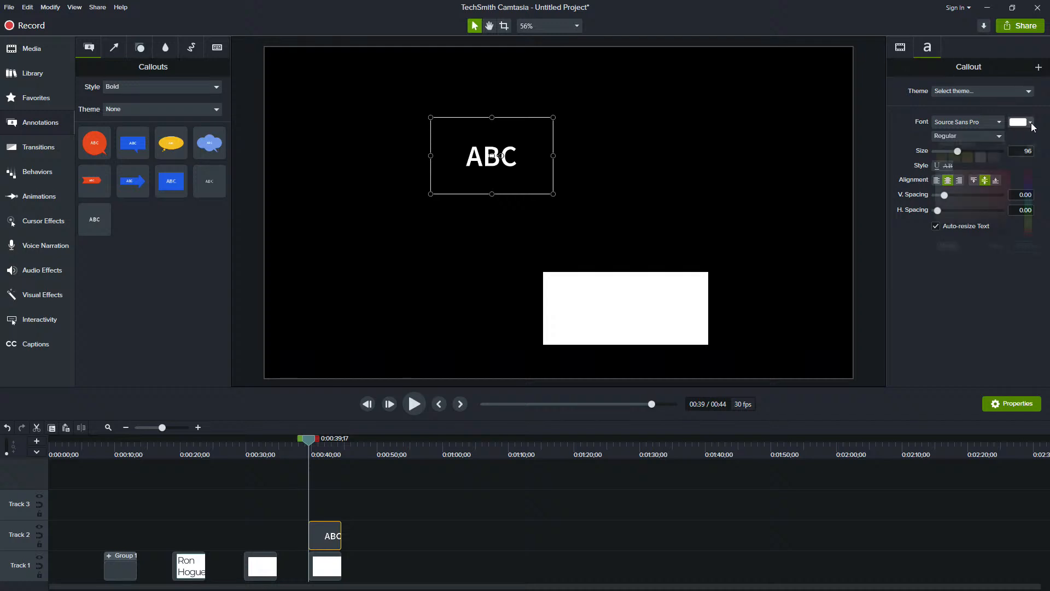
{"action": "left_click", "coordinate": [1029, 189]}
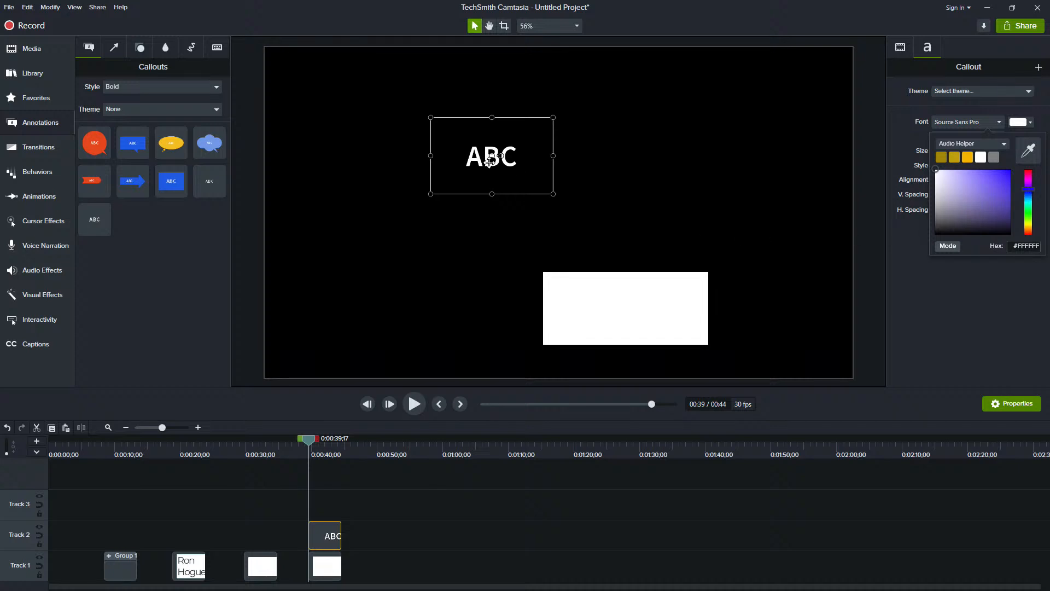
{"action": "left_click", "coordinate": [954, 287]}
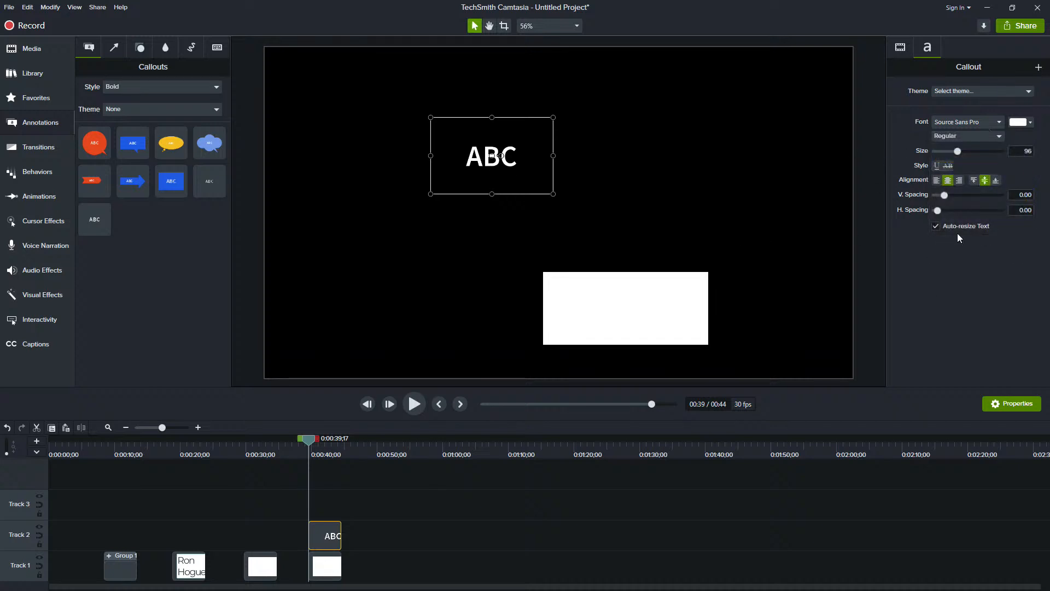
{"action": "left_click", "coordinate": [1030, 126]}
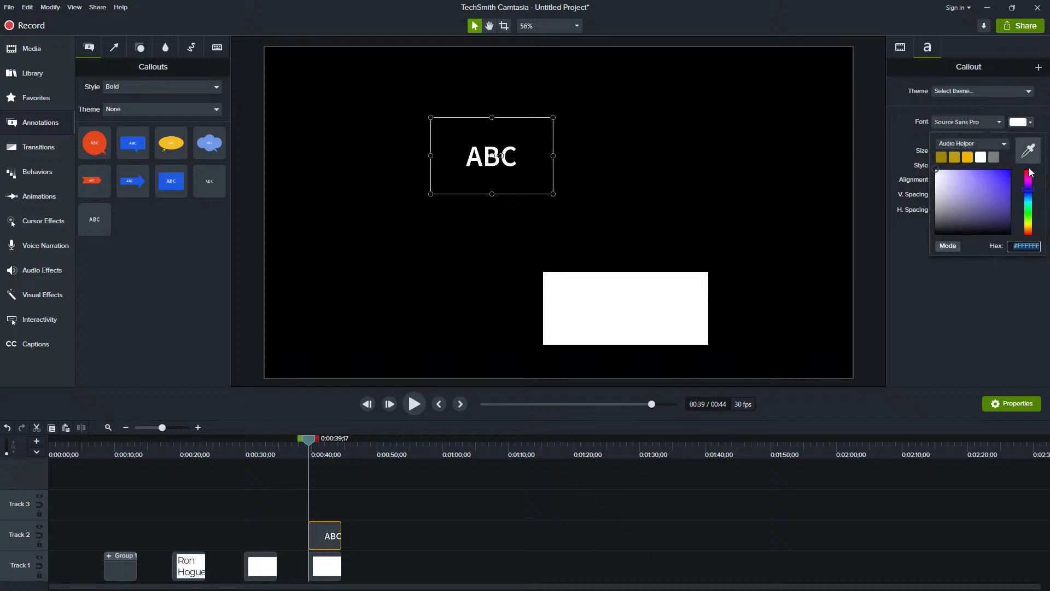
{"action": "left_click_drag", "start_coordinate": [1009, 180], "coordinate": [1024, 166]}
{"action": "left_click", "coordinate": [962, 302]}
Fit the text callout over the white rectangle, matching its width, and replace its text with the person's full name.
{"action": "left_click_drag", "start_coordinate": [476, 164], "coordinate": [542, 307]}
{"action": "left_click_drag", "start_coordinate": [683, 306], "coordinate": [708, 306]}
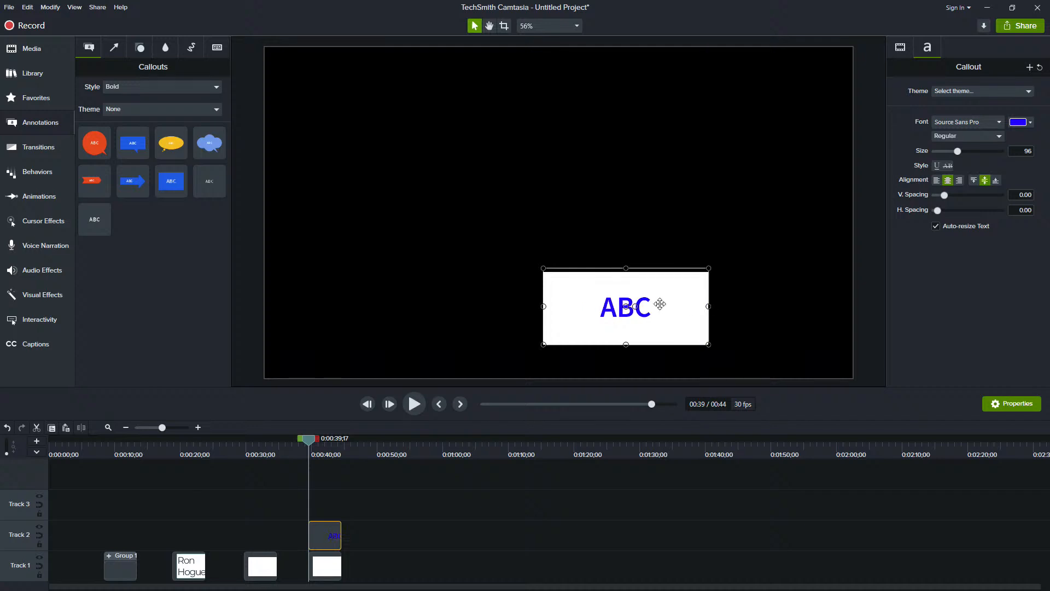
{"action": "double_click", "coordinate": [630, 308]}
{"action": "type", "text": "Ron Hogue"}
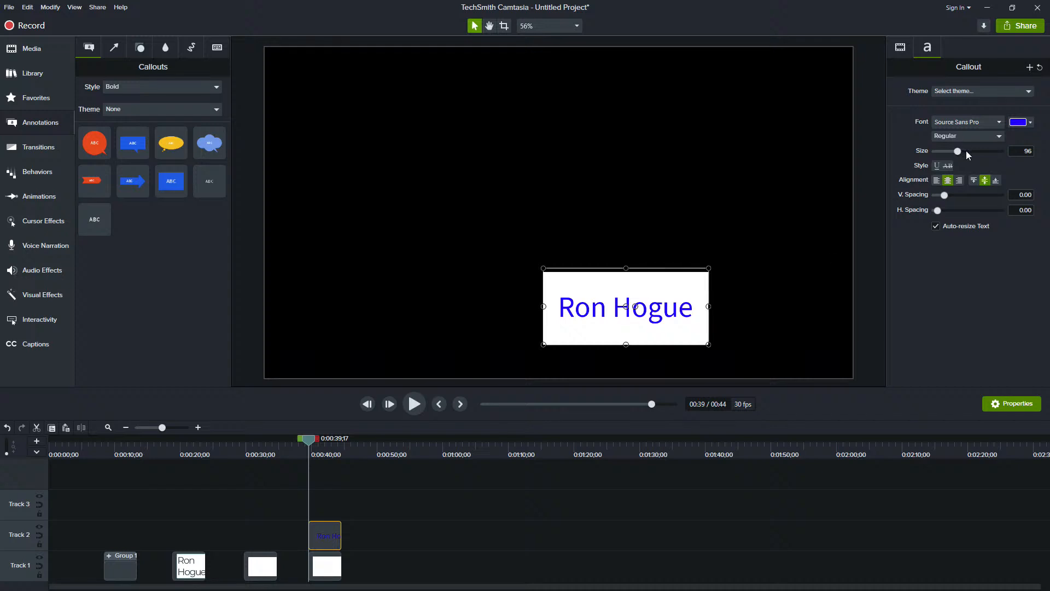
Enlarge the full name text in the callout to font size 159.
{"action": "double_click", "coordinate": [603, 314]}
{"action": "left_click", "coordinate": [605, 285]}
{"action": "double_click", "coordinate": [630, 307]}
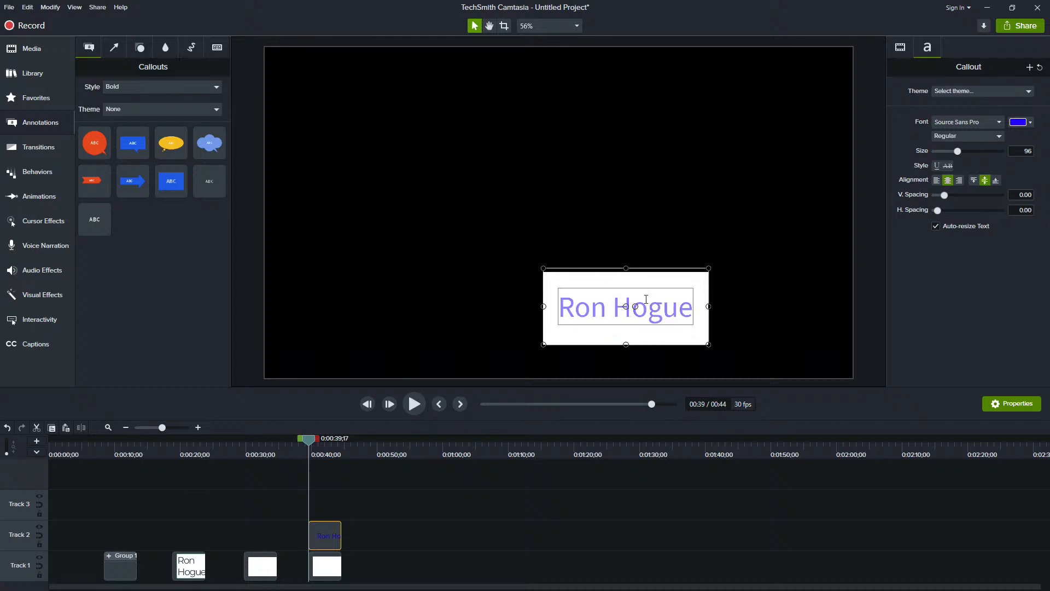
{"action": "left_click_drag", "start_coordinate": [957, 153], "coordinate": [973, 159]}
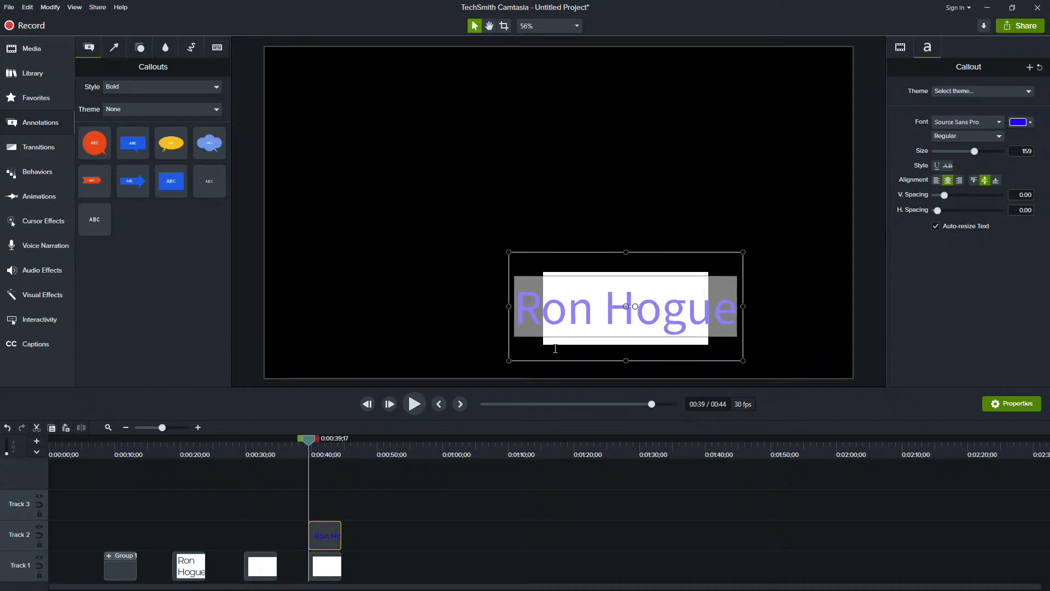
Narrow the name callout's box to the rectangle's width and left-align its text.
{"action": "left_click_drag", "start_coordinate": [512, 303], "coordinate": [543, 305]}
{"action": "left_click_drag", "start_coordinate": [738, 305], "coordinate": [708, 307]}
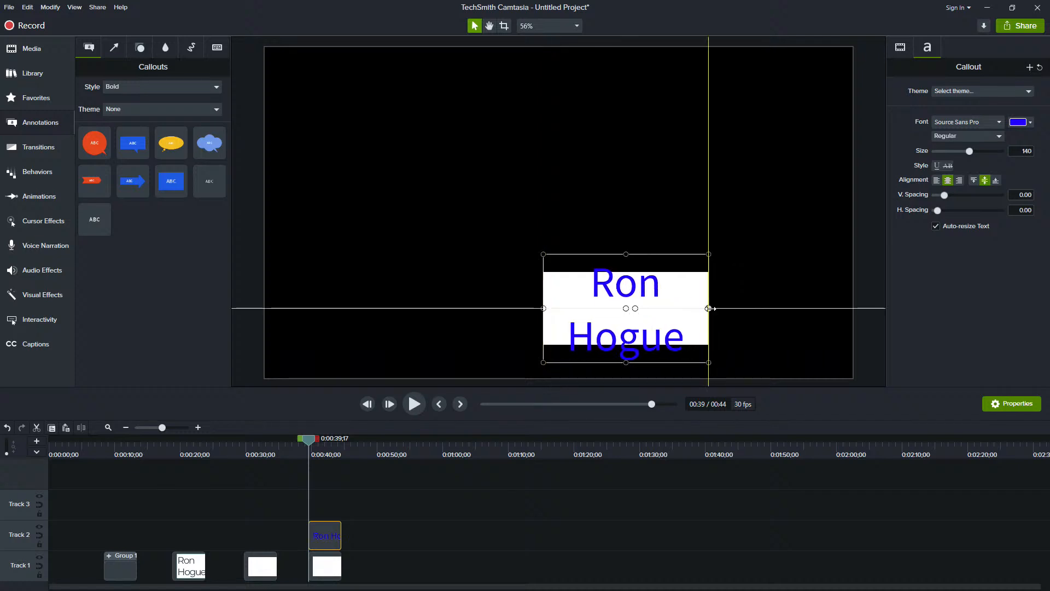
{"action": "left_click", "coordinate": [936, 181]}
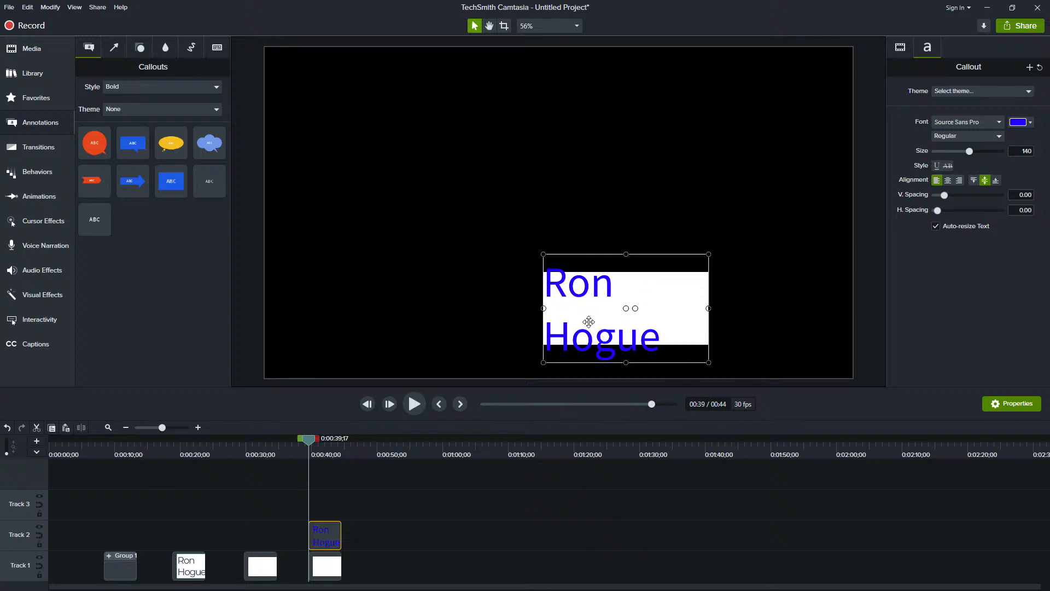
Resize the name callout to sit slightly inside the rectangle's sides and match its height, with the text on one line.
{"action": "left_click_drag", "start_coordinate": [542, 254], "coordinate": [550, 283]}
{"action": "left_click_drag", "start_coordinate": [709, 362], "coordinate": [698, 335]}
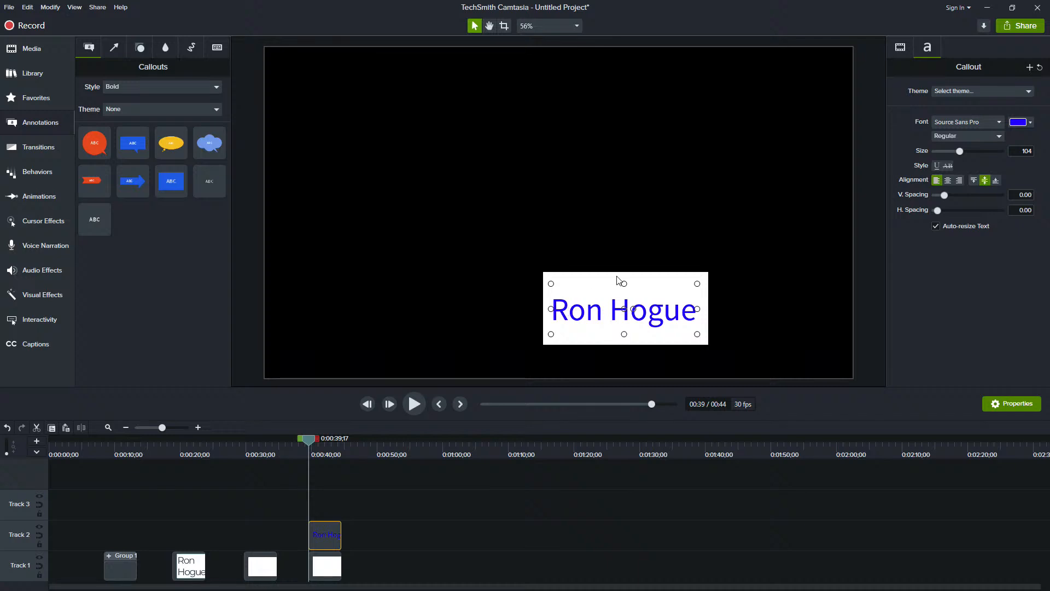
{"action": "left_click_drag", "start_coordinate": [625, 284], "coordinate": [624, 271]}
{"action": "left_click_drag", "start_coordinate": [623, 333], "coordinate": [624, 344]}
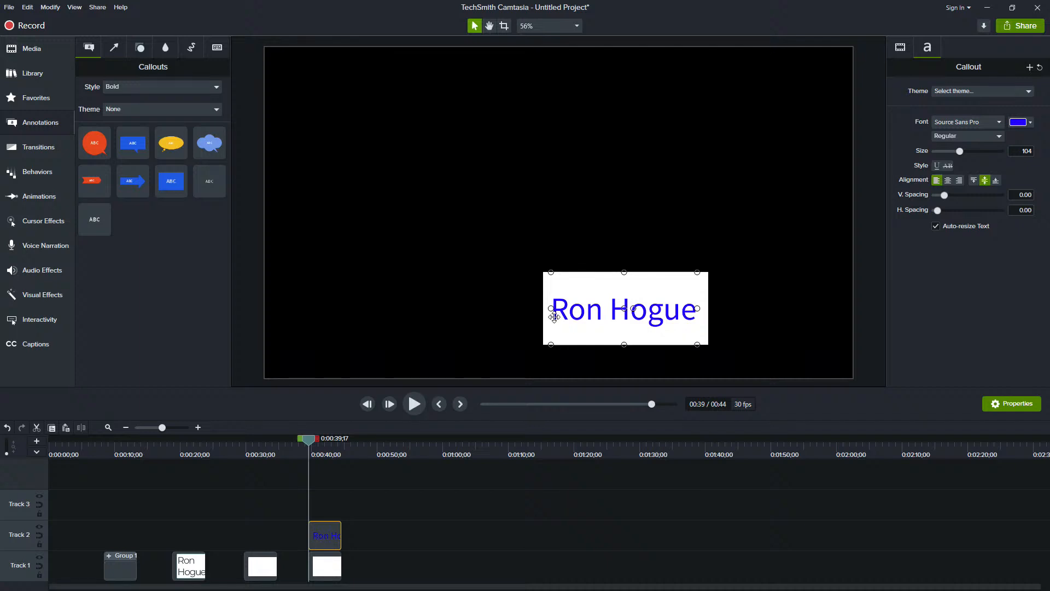
{"action": "left_click_drag", "start_coordinate": [551, 308], "coordinate": [591, 310]}
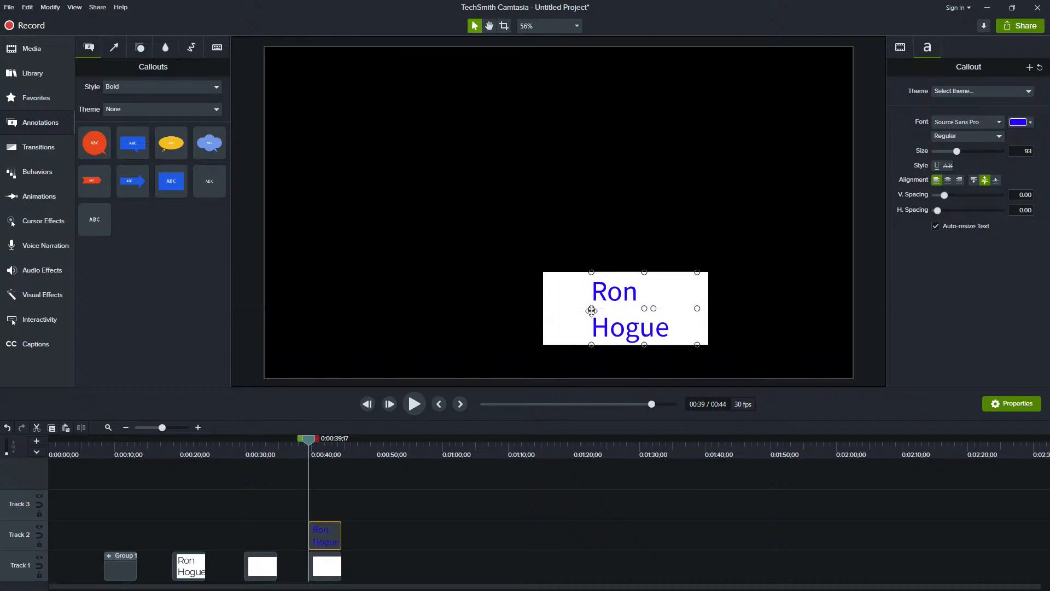
{"action": "key", "text": "ctrl+z"}
{"action": "left_click", "coordinate": [678, 241]}
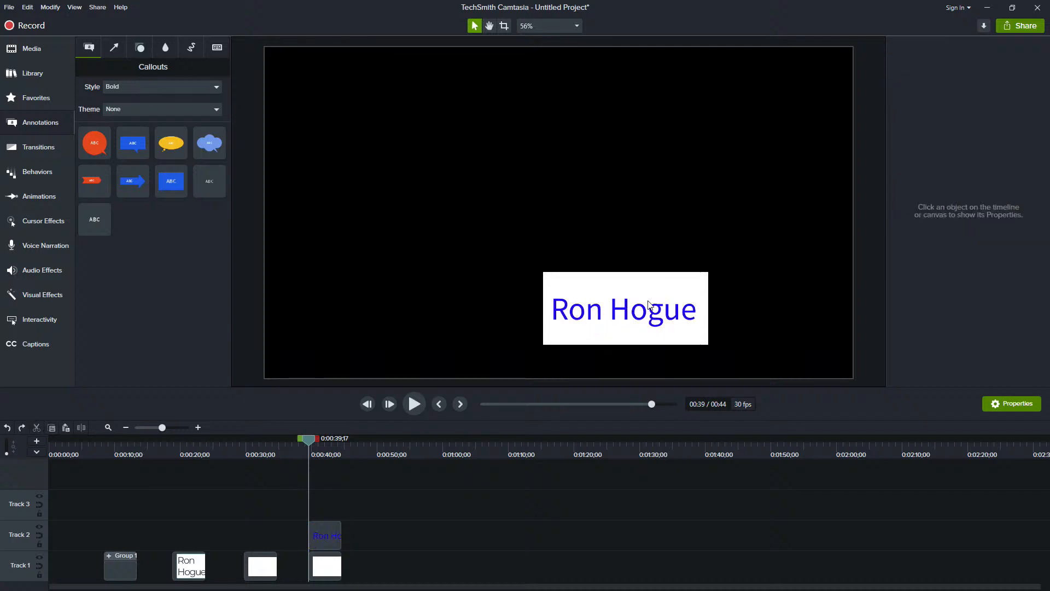
Move the name callout and the white rectangle together to the upper-left part of the canvas.
{"action": "left_click_drag", "start_coordinate": [514, 249], "coordinate": [776, 365]}
{"action": "left_click_drag", "start_coordinate": [635, 327], "coordinate": [460, 177]}
{"action": "left_click", "coordinate": [458, 209]}
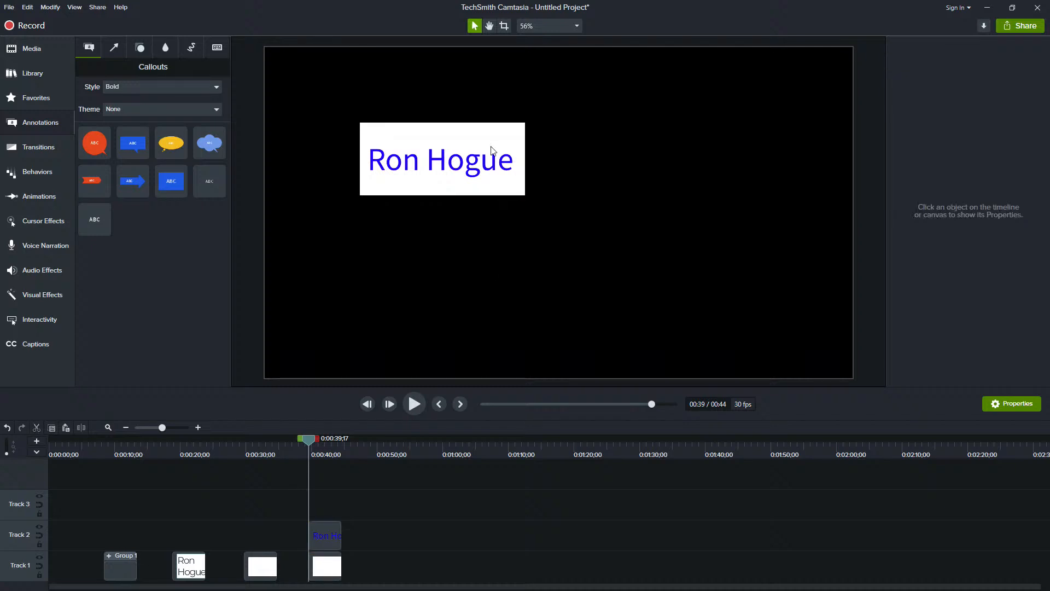
Resize the name callout until its text is size 94 and center it over the white rectangle.
{"action": "left_click", "coordinate": [496, 159]}
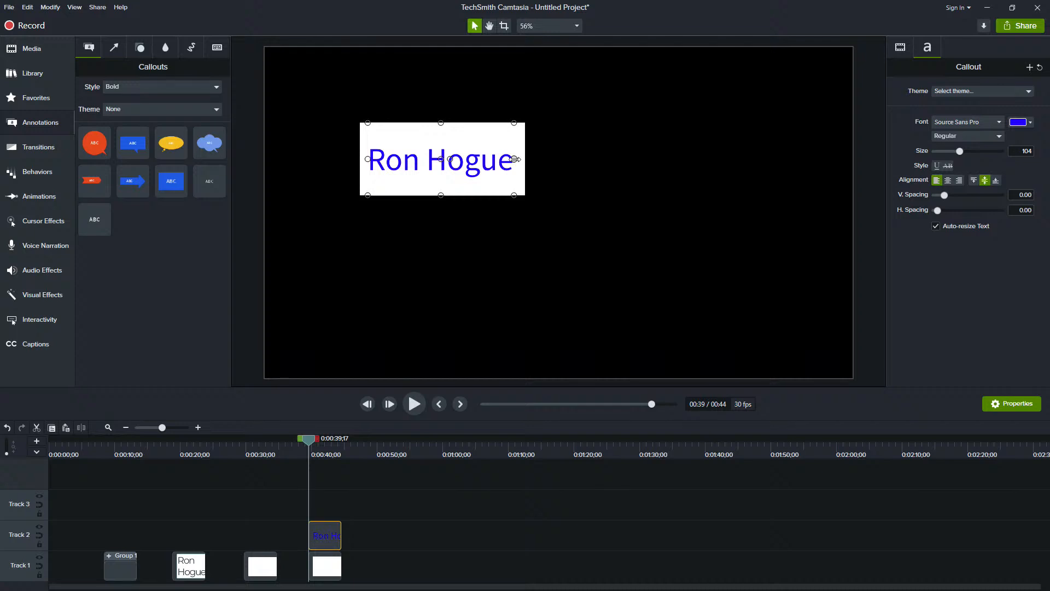
{"action": "left_click_drag", "start_coordinate": [514, 159], "coordinate": [526, 159]}
{"action": "left_click_drag", "start_coordinate": [365, 158], "coordinate": [360, 158]}
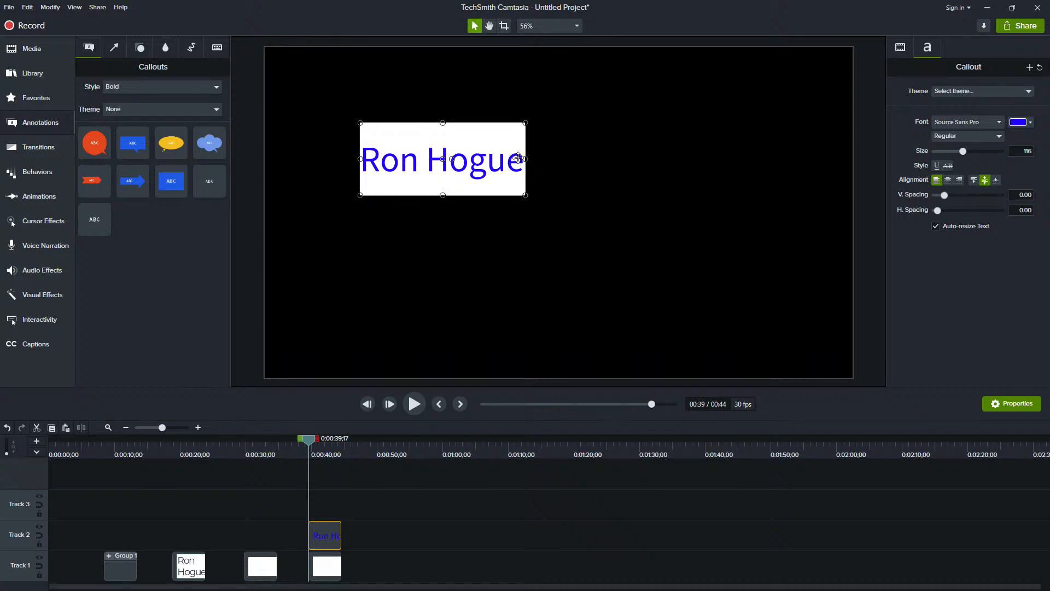
{"action": "left_click_drag", "start_coordinate": [524, 159], "coordinate": [679, 202]}
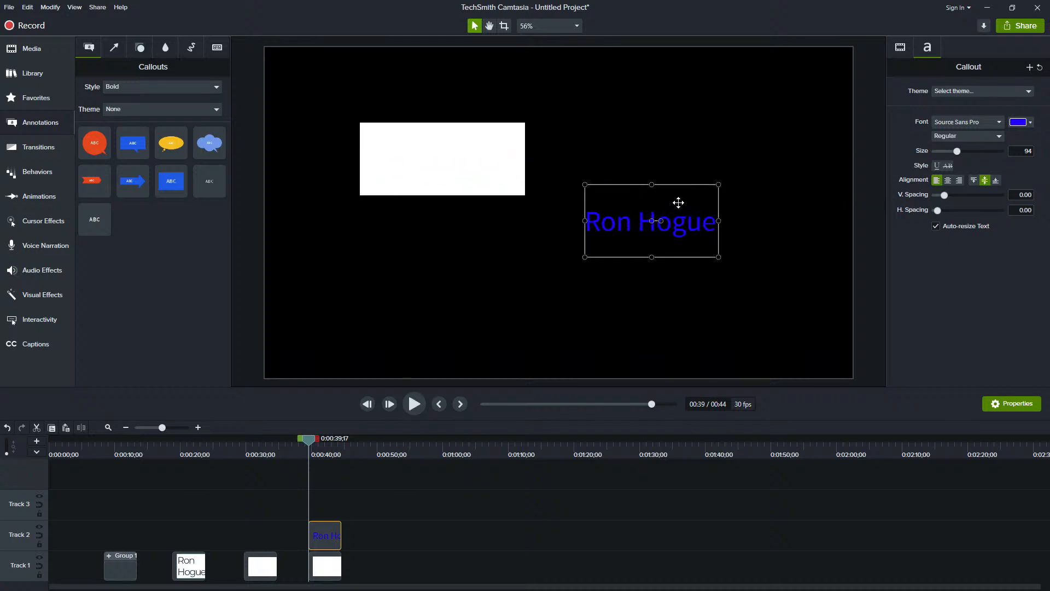
{"action": "left_click_drag", "start_coordinate": [590, 236], "coordinate": [430, 172]}
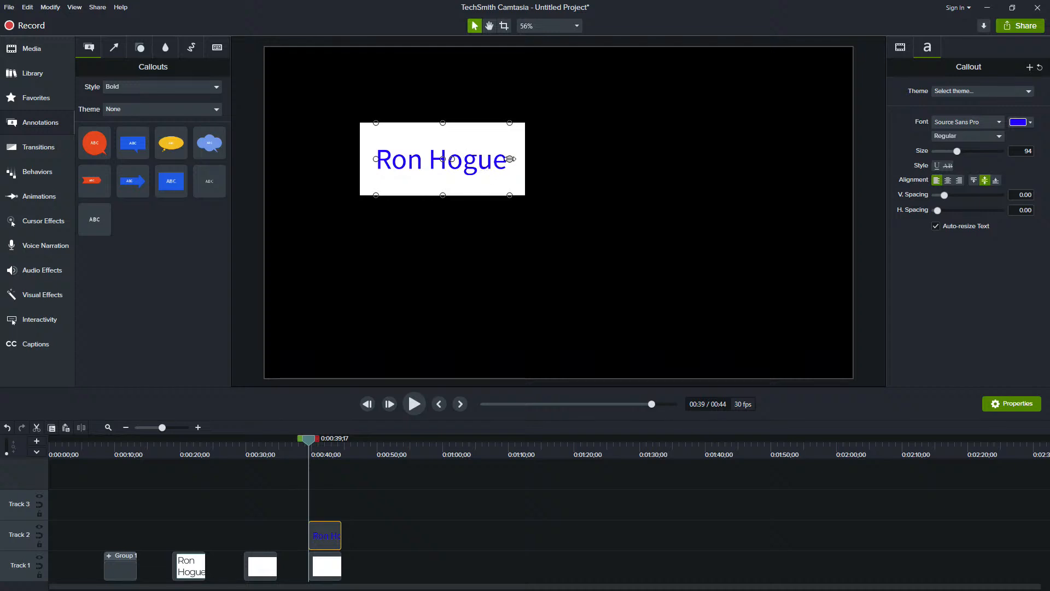
Widen the white rectangle slightly on both sides to add margin around the name text.
{"action": "left_click", "coordinate": [523, 192]}
{"action": "mouse_move", "coordinate": [525, 195]}
{"action": "left_mouse_down"}
{"action": "mouse_move", "coordinate": [492, 249]}
{"action": "mouse_move", "coordinate": [471, 219]}
{"action": "mouse_move", "coordinate": [512, 140]}
{"action": "mouse_move", "coordinate": [558, 169]}
{"action": "mouse_move", "coordinate": [572, 212]}
{"action": "mouse_move", "coordinate": [596, 202]}
{"action": "mouse_move", "coordinate": [609, 176]}
{"action": "mouse_move", "coordinate": [557, 185]}
{"action": "mouse_move", "coordinate": [527, 230]}
{"action": "mouse_move", "coordinate": [547, 239]}
{"action": "mouse_move", "coordinate": [534, 184]}
{"action": "mouse_move", "coordinate": [520, 169]}
{"action": "mouse_move", "coordinate": [531, 195]}
{"action": "left_mouse_up"}
{"action": "left_click", "coordinate": [511, 245]}
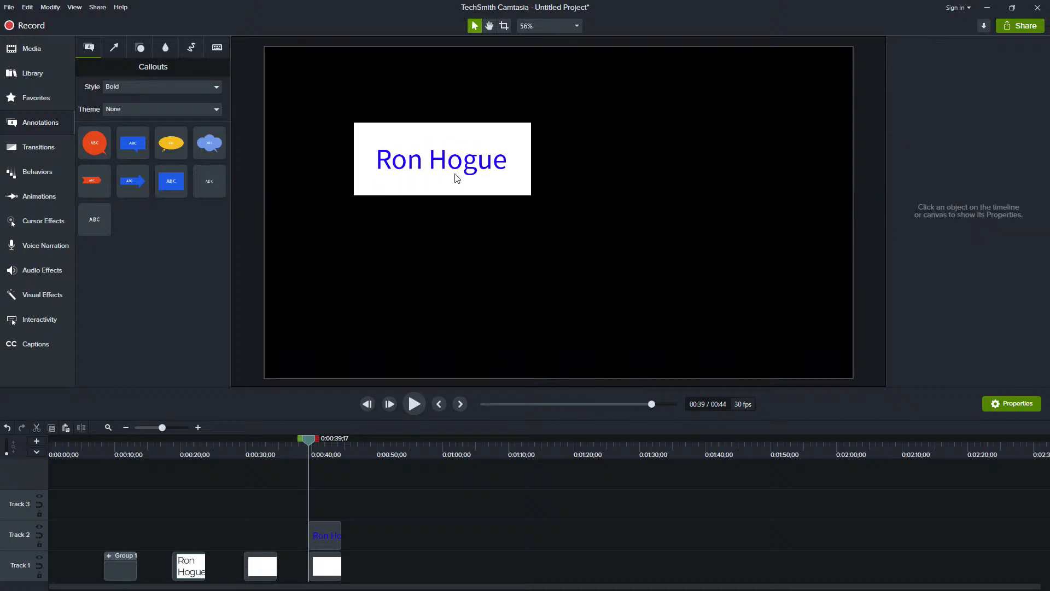
{"action": "left_click", "coordinate": [457, 158]}
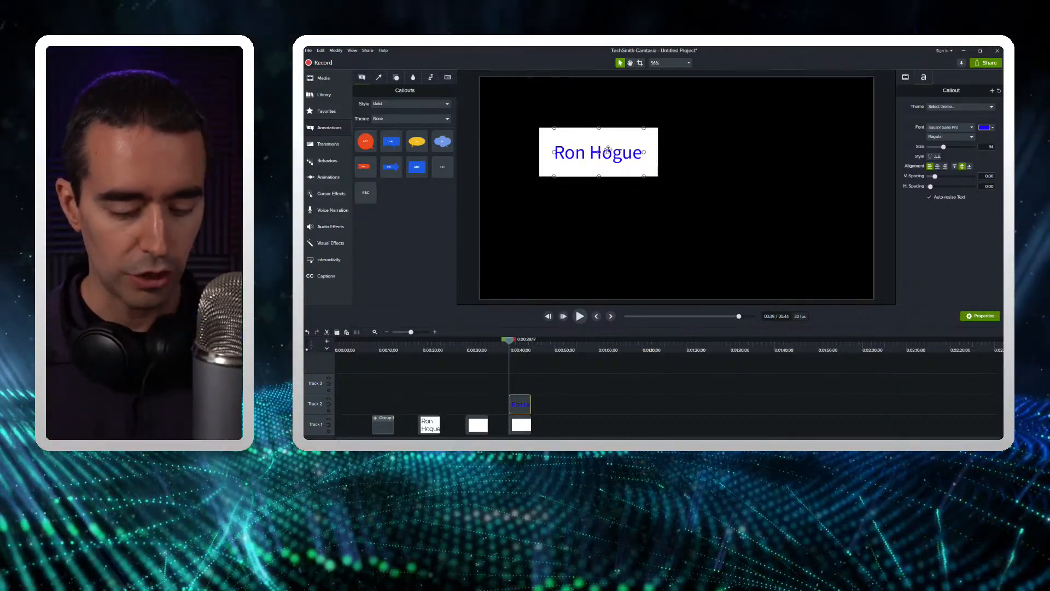
{"action": "key", "text": "ctrl+g"}
{"action": "key", "text": "ctrl+z"}
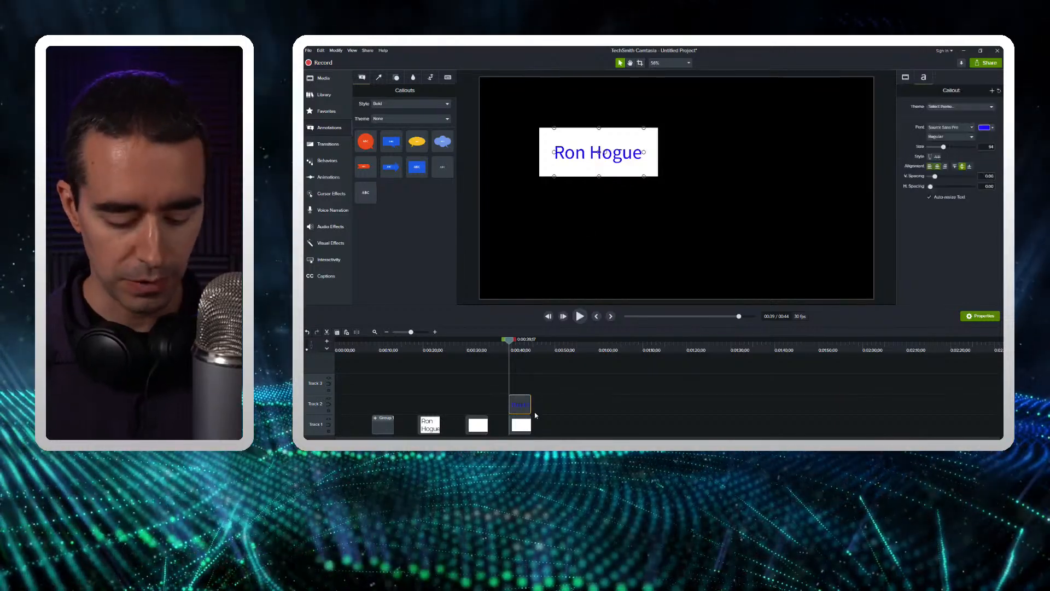
Group the name callout with its white rectangle and move the group to the lower left of the canvas.
{"action": "left_click", "coordinate": [542, 426]}
{"action": "left_click_drag", "start_coordinate": [525, 424], "coordinate": [500, 399]}
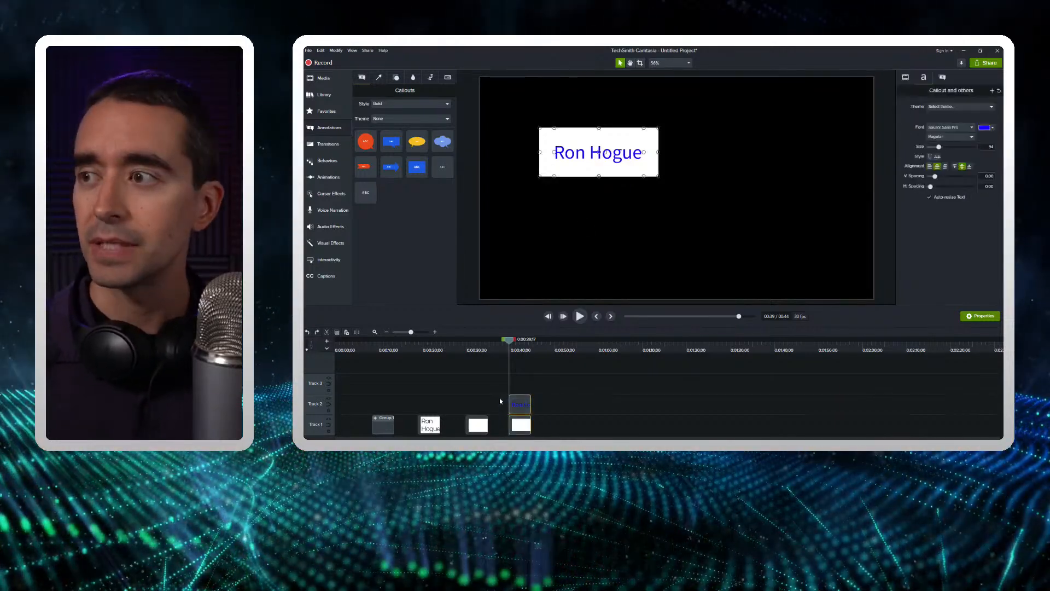
{"action": "key", "text": "ctrl+g"}
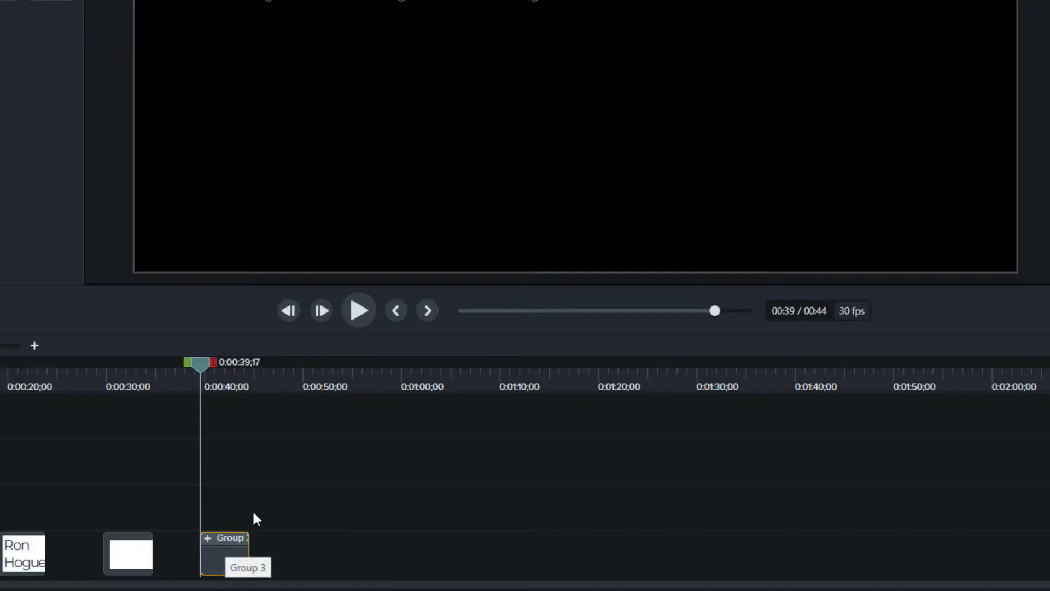
{"action": "left_click_drag", "start_coordinate": [403, 216], "coordinate": [414, 197]}
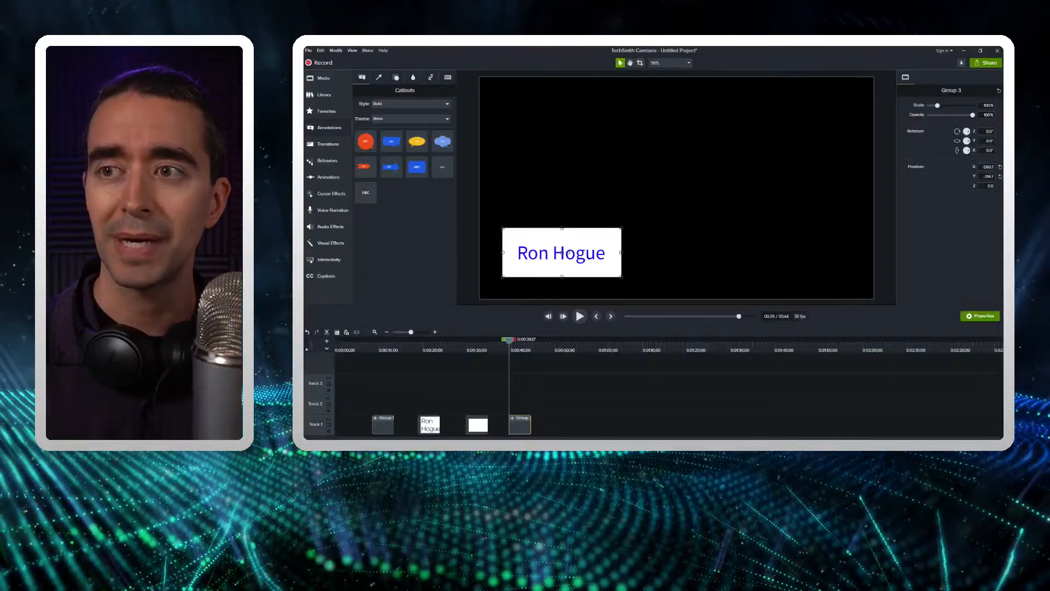
Browse the callouts of the All style and the Bold style.
{"action": "left_click", "coordinate": [554, 350]}
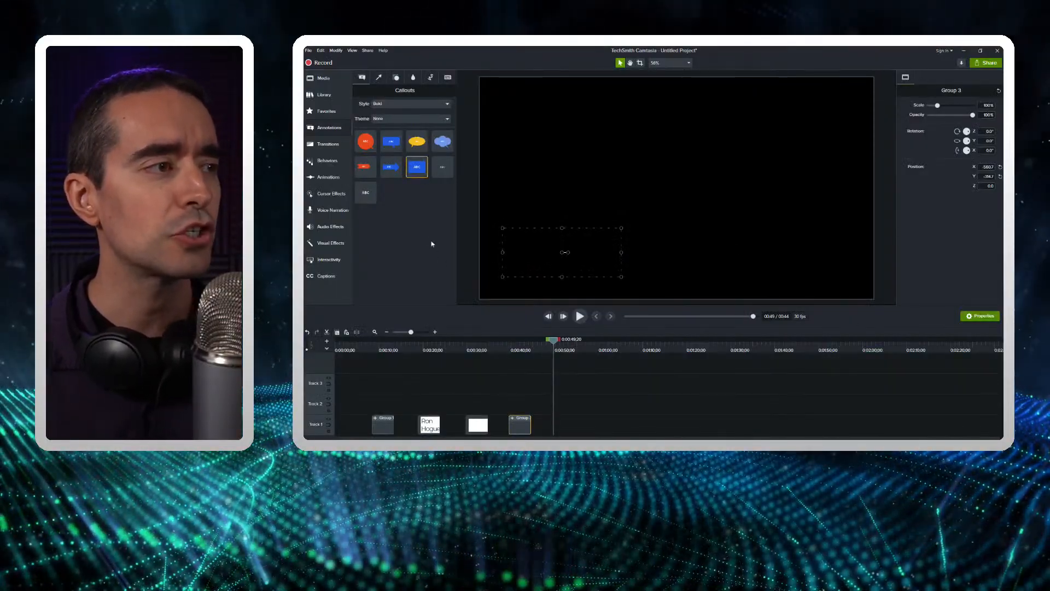
{"action": "left_click", "coordinate": [405, 105]}
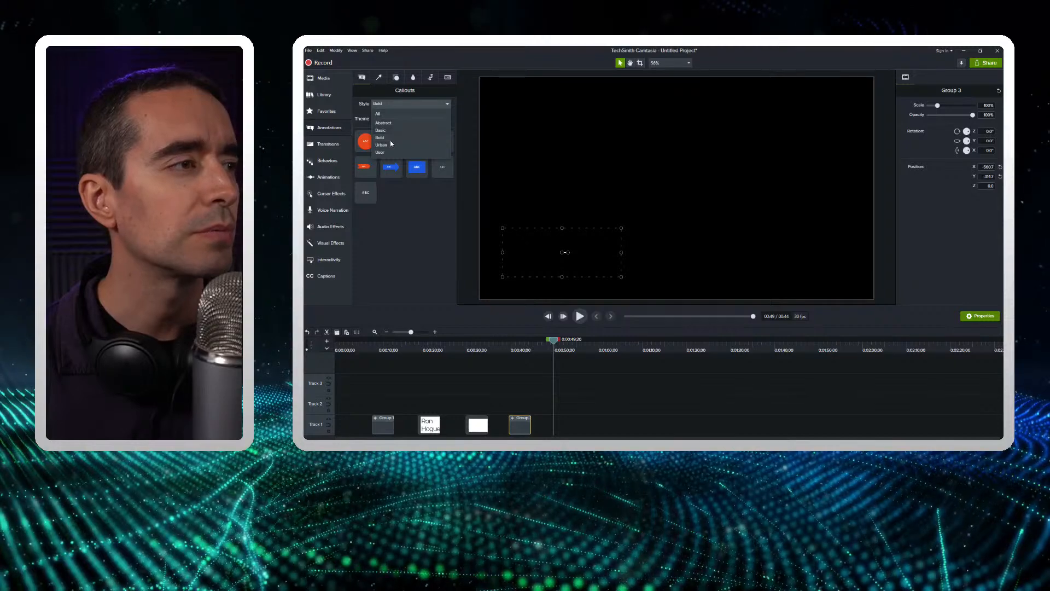
{"action": "left_click", "coordinate": [393, 139]}
{"action": "left_click", "coordinate": [422, 105]}
{"action": "left_click", "coordinate": [417, 113]}
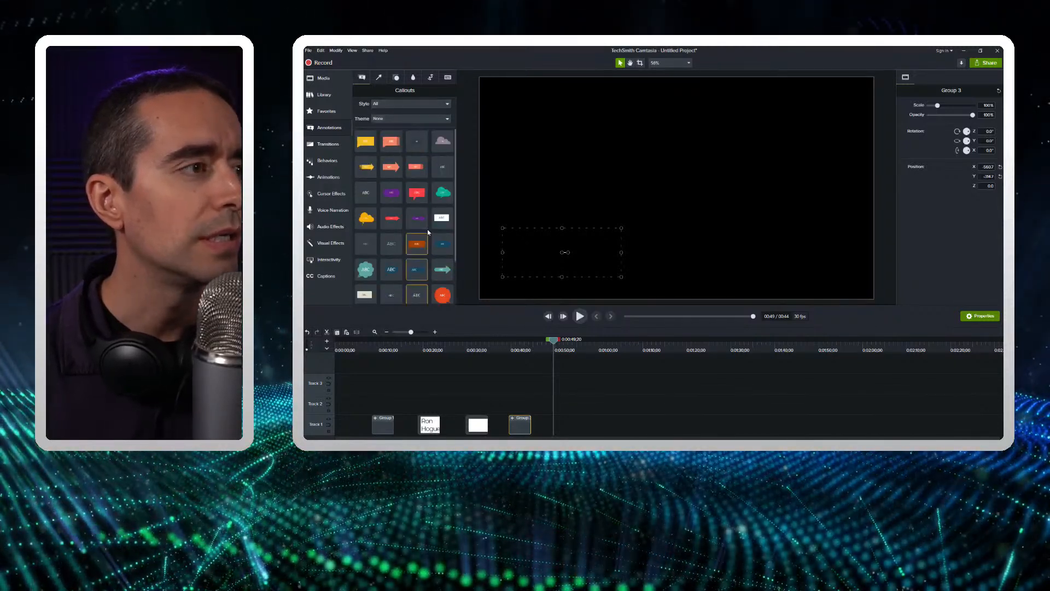
{"action": "left_click", "coordinate": [405, 106]}
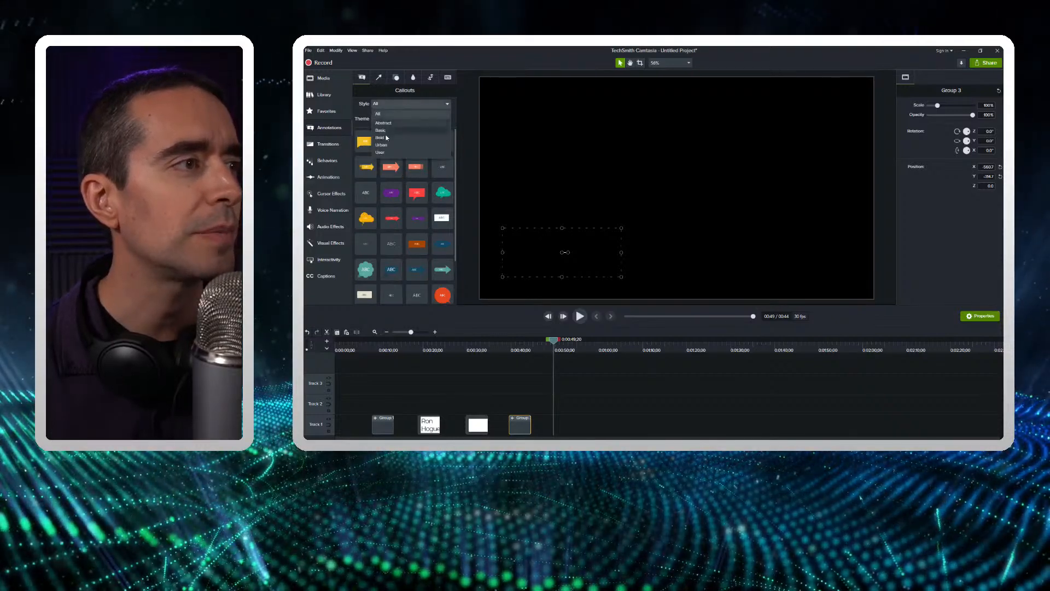
{"action": "left_click", "coordinate": [387, 137]}
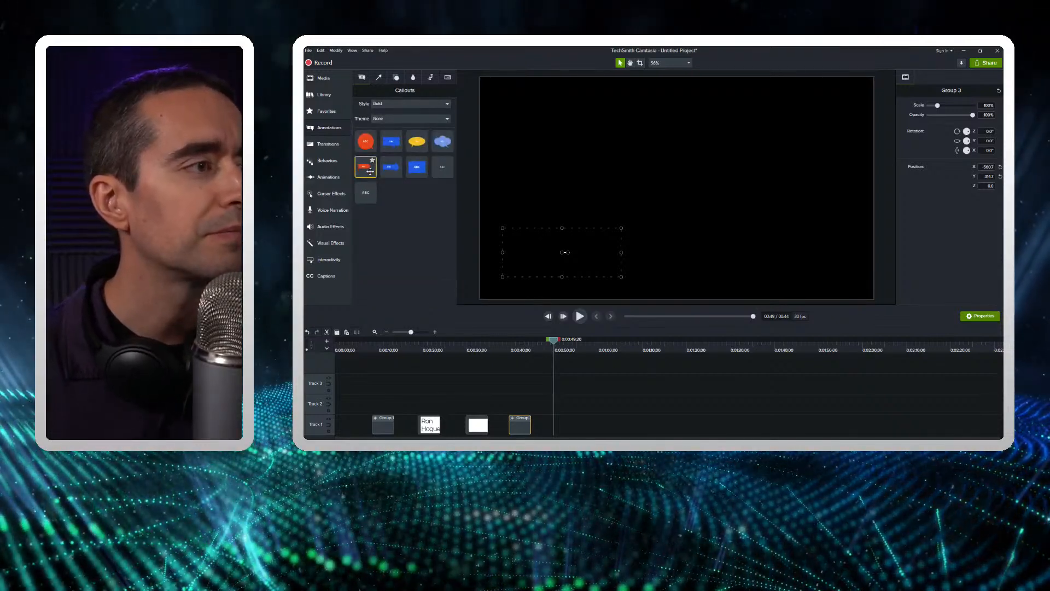
Add the yellow ellipse from the Bold shapes to Track 2 just after 0:50 and enlarge it on the canvas.
{"action": "left_click", "coordinate": [398, 78]}
{"action": "left_click_drag", "start_coordinate": [366, 143], "coordinate": [570, 406]}
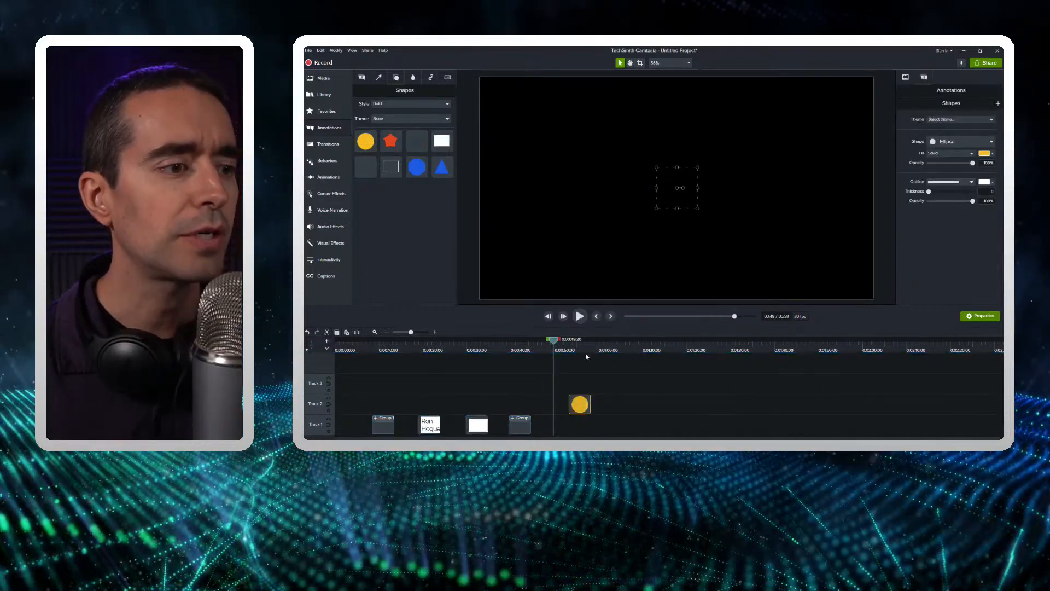
{"action": "left_click", "coordinate": [580, 351]}
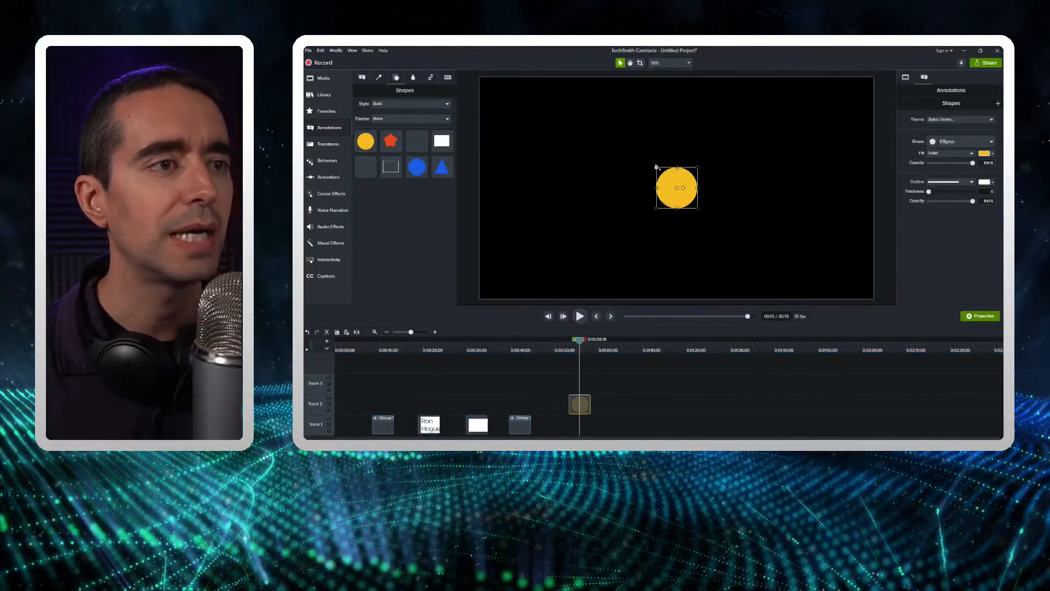
{"action": "left_click_drag", "start_coordinate": [657, 168], "coordinate": [584, 130]}
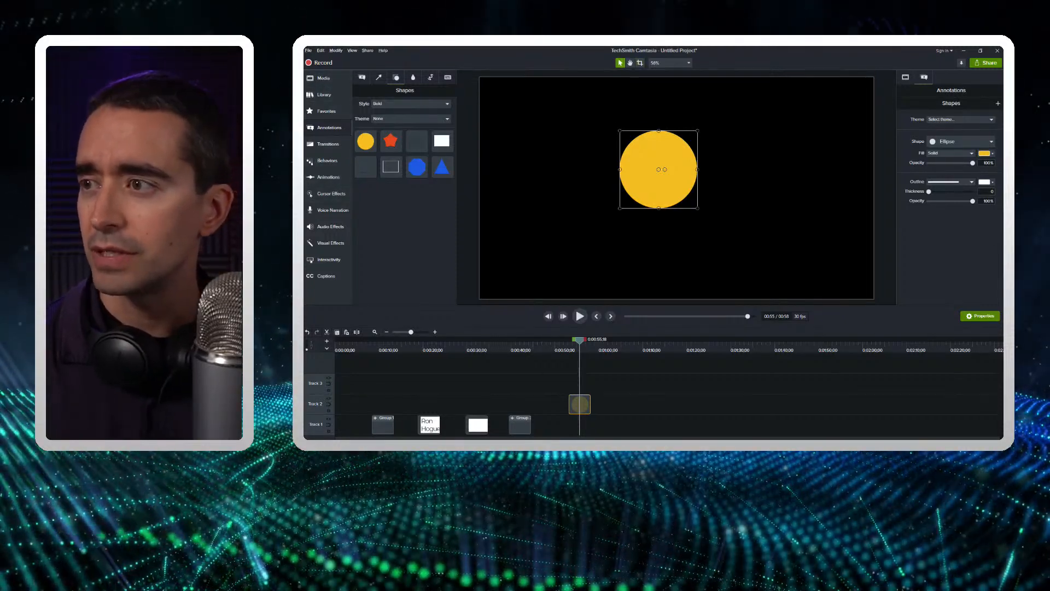
Switch to File Explorer, add the 4k camera video from the Assets folder to Track 1, and extend the circle's clip over it to about 2:10.
{"action": "key", "text": "alt+Tab"}
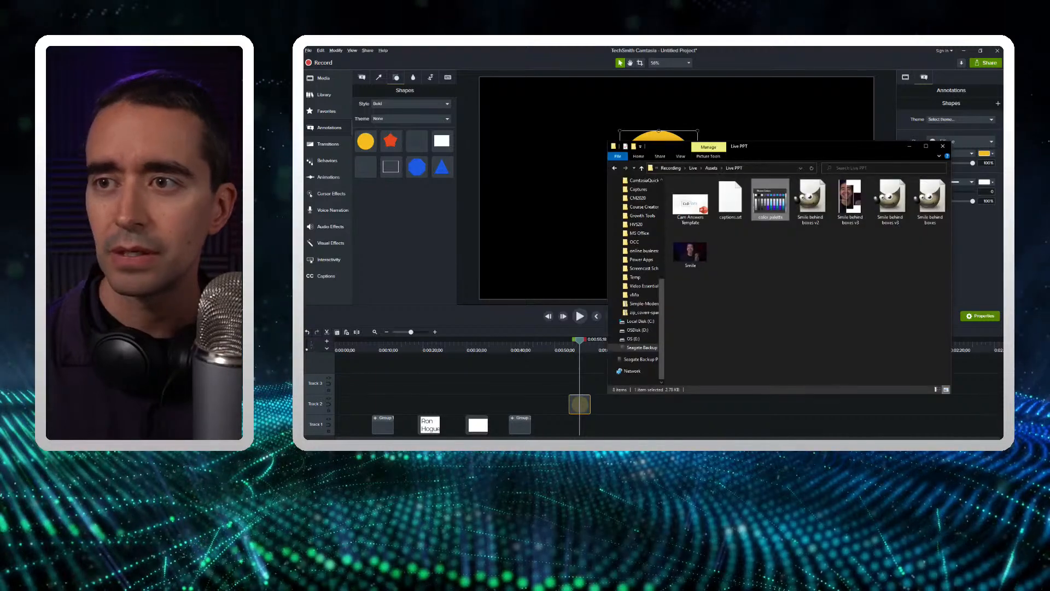
{"action": "left_click", "coordinate": [711, 168]}
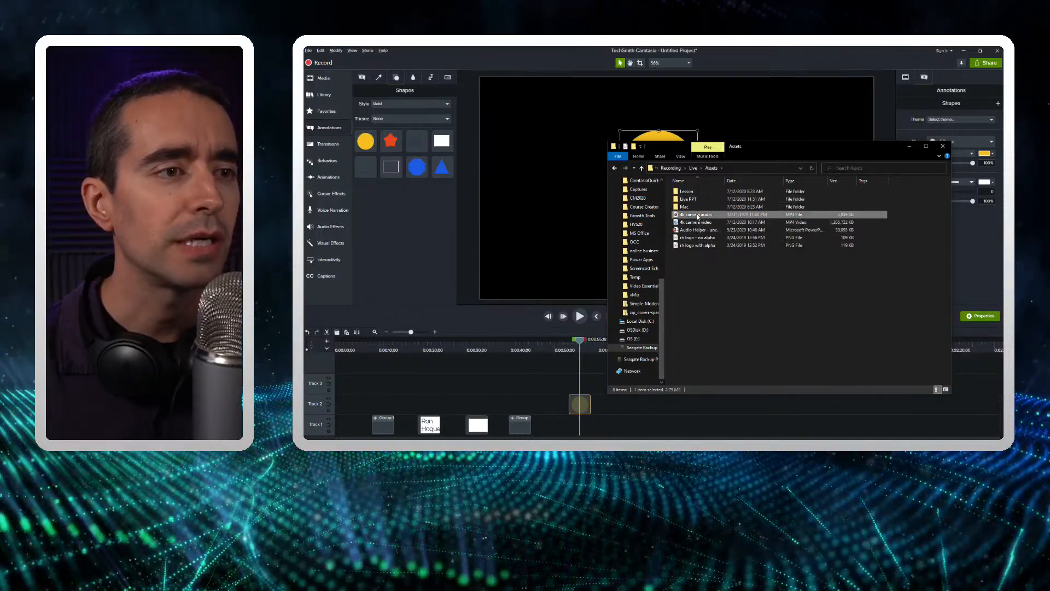
{"action": "left_click_drag", "start_coordinate": [697, 223], "coordinate": [593, 421]}
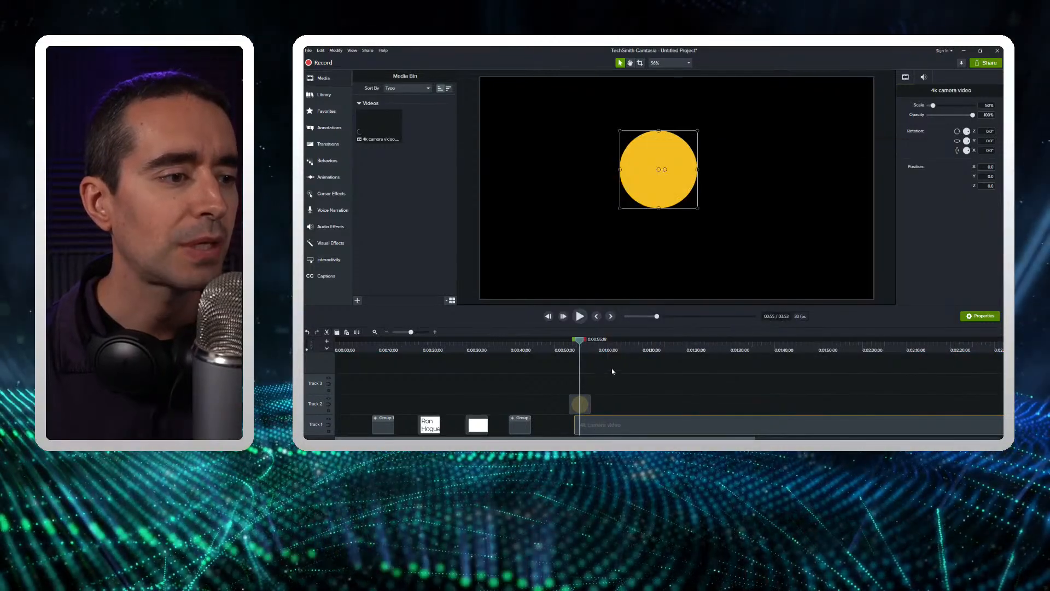
{"action": "left_click", "coordinate": [587, 408]}
{"action": "left_click_drag", "start_coordinate": [588, 410], "coordinate": [910, 409]}
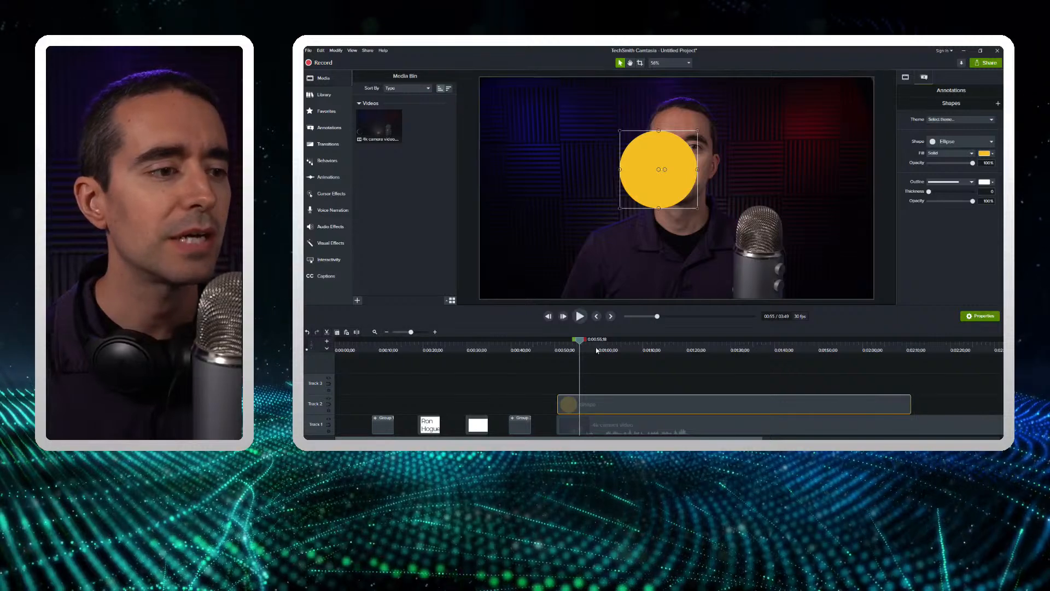
Enlarge the yellow circle and position it so that it covers the speaker's head in the camera video.
{"action": "left_click", "coordinate": [597, 346]}
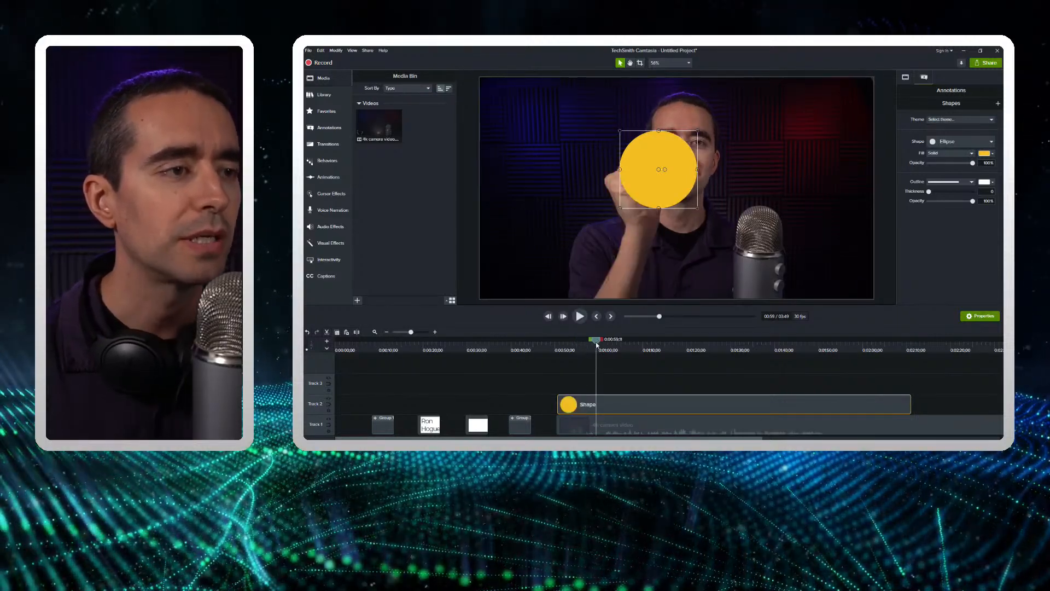
{"action": "left_click_drag", "start_coordinate": [620, 130], "coordinate": [576, 86]}
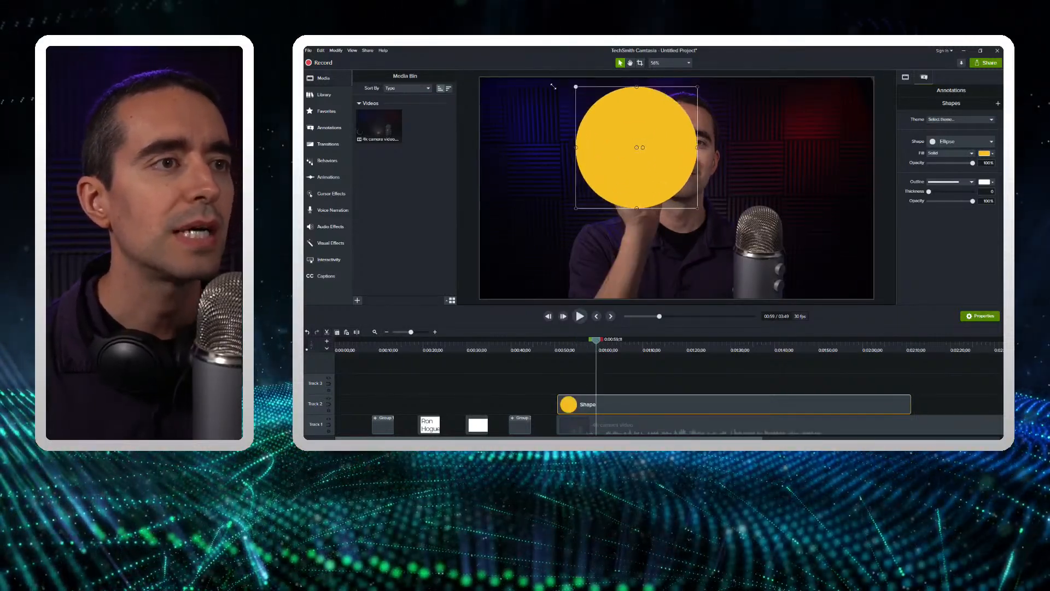
{"action": "left_click_drag", "start_coordinate": [697, 208], "coordinate": [740, 251]}
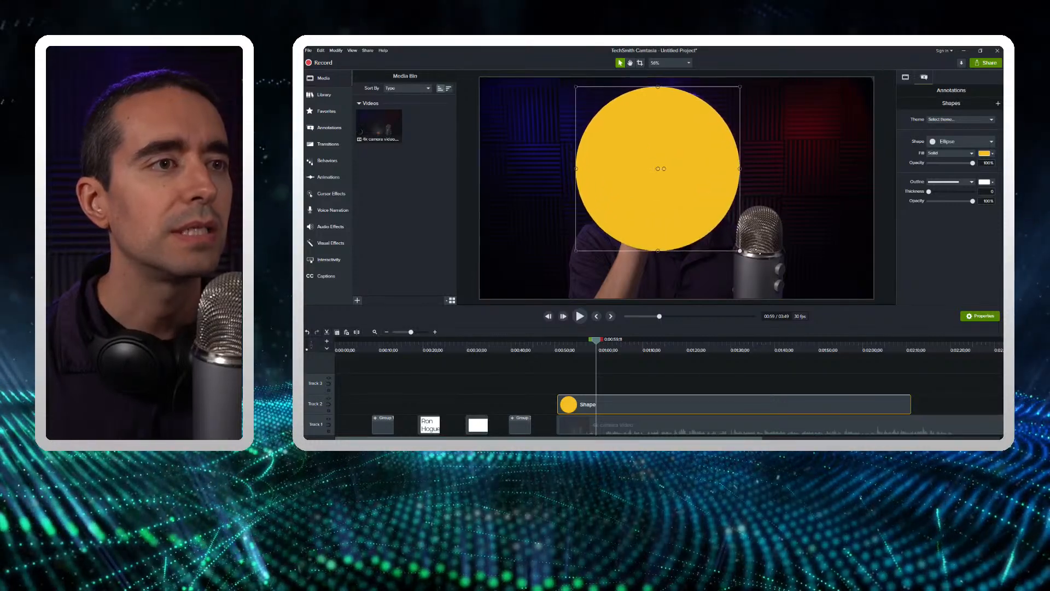
{"action": "left_click_drag", "start_coordinate": [673, 159], "coordinate": [693, 155]}
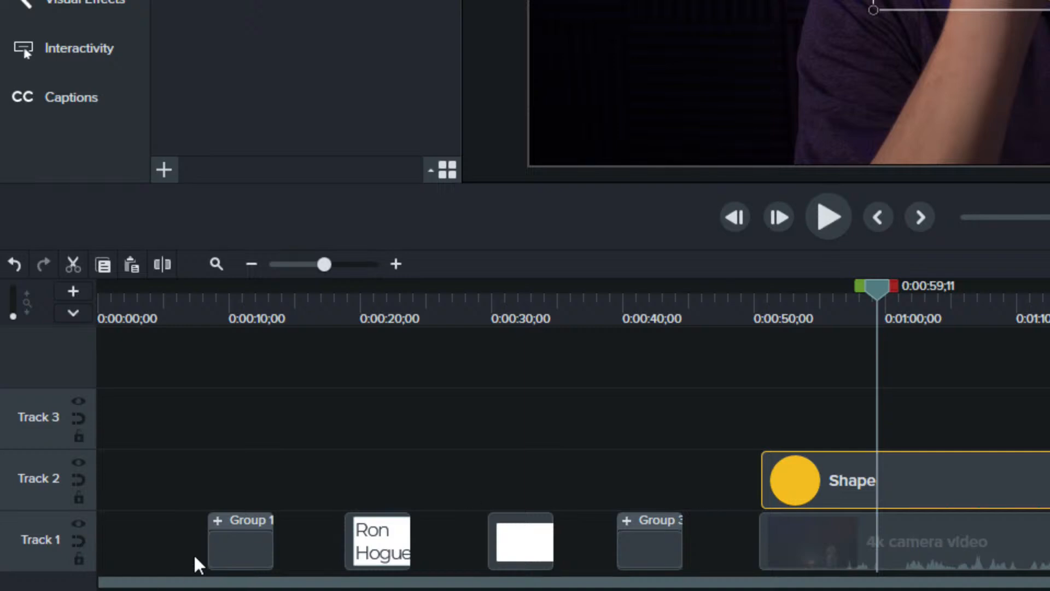
Set the matte mode of Track 2 to Alpha and move the playhead to 0:01:38;20.
{"action": "left_click_drag", "start_coordinate": [534, 583], "coordinate": [906, 586]}
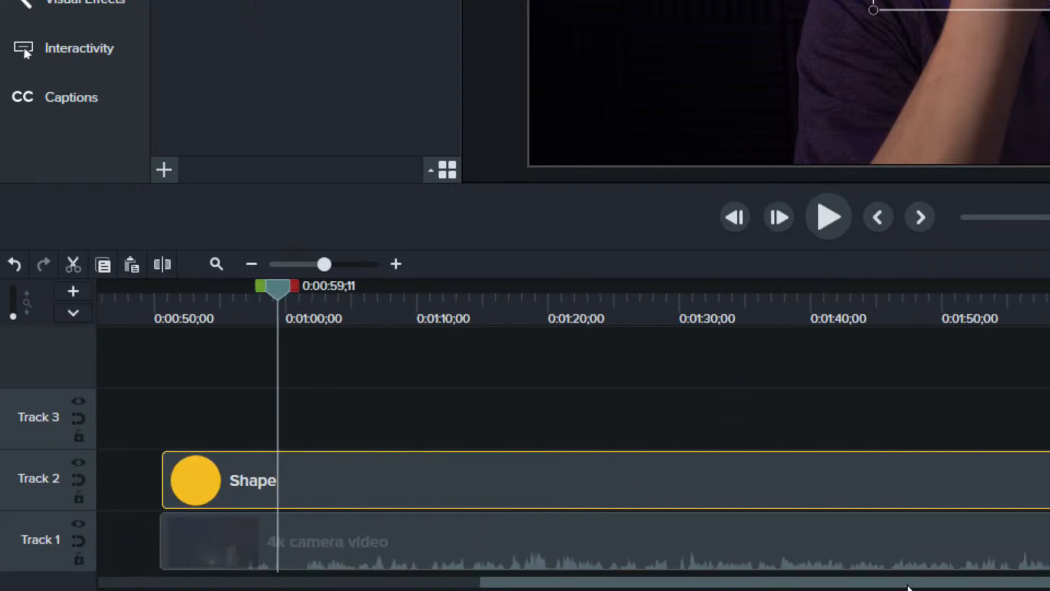
{"action": "left_click", "coordinate": [81, 474]}
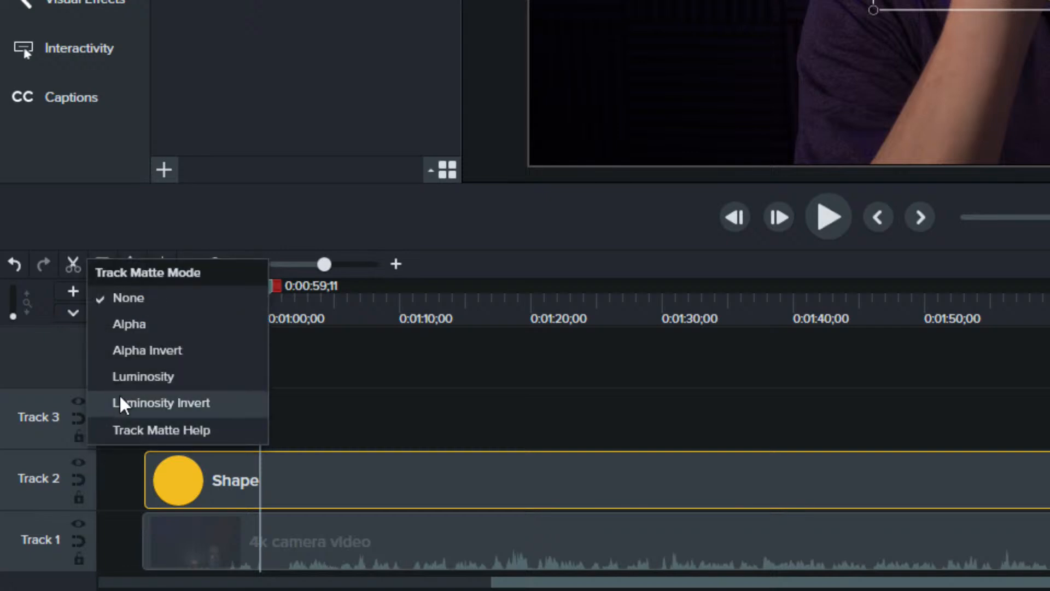
{"action": "left_click", "coordinate": [156, 328]}
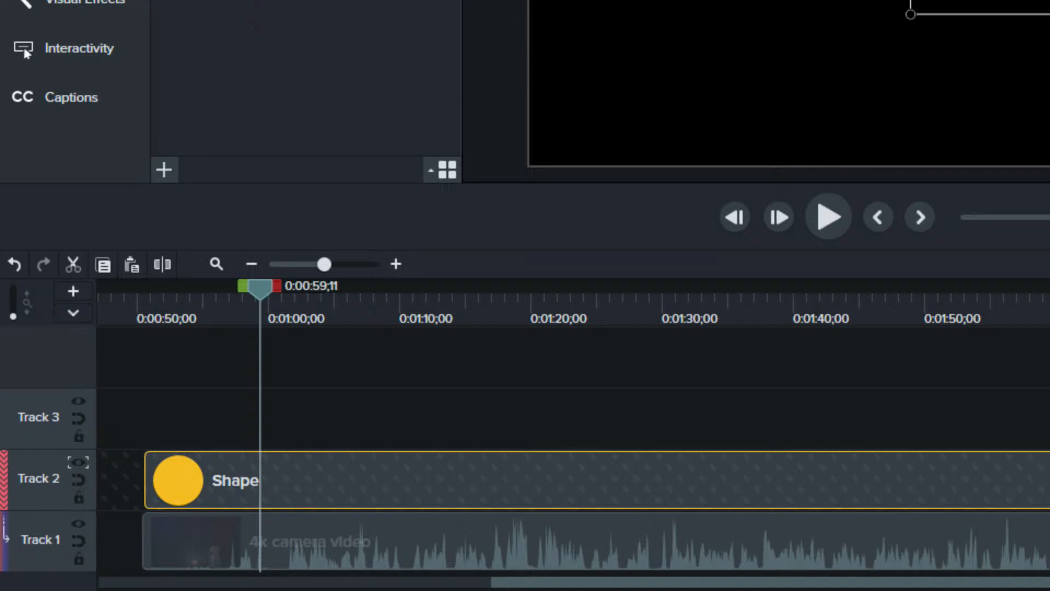
{"action": "left_click_drag", "start_coordinate": [606, 323], "coordinate": [775, 320]}
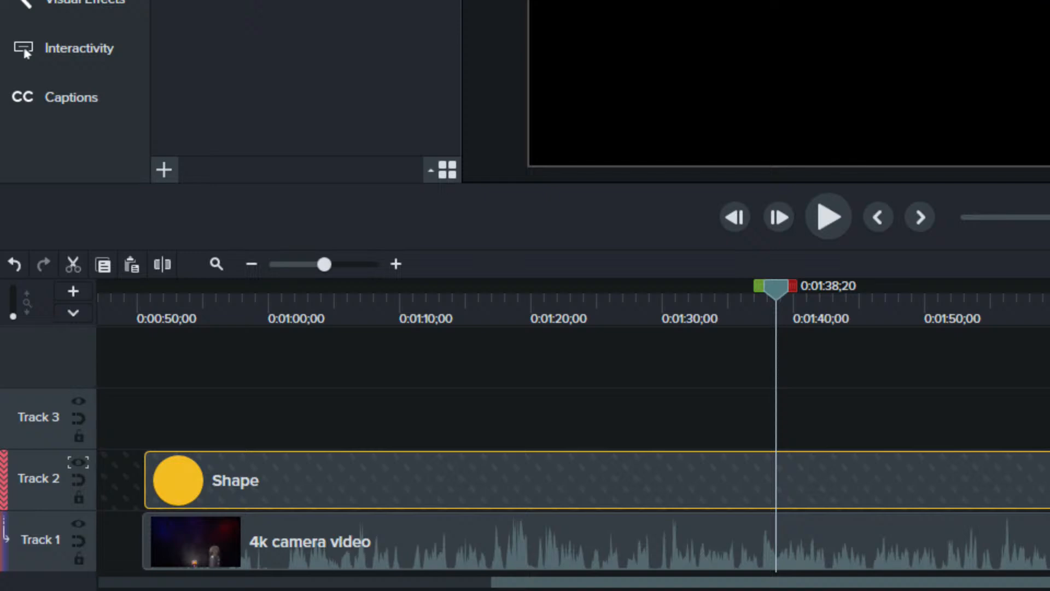
Try the Alpha Invert matte mode on Track 2 and set the mode to Luminosity.
{"action": "left_click", "coordinate": [78, 465]}
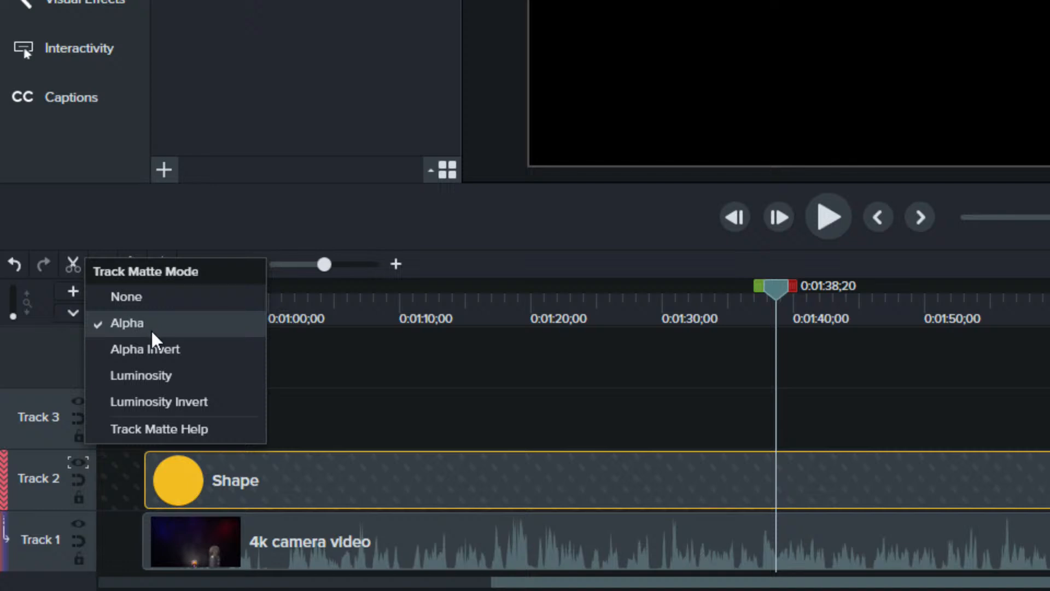
{"action": "left_click", "coordinate": [157, 355]}
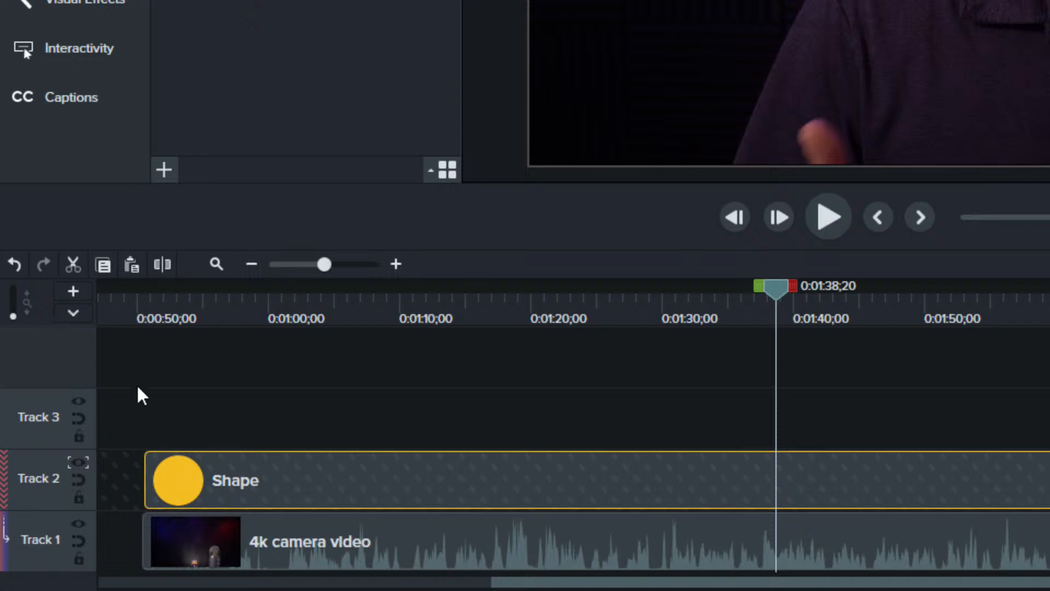
{"action": "left_click", "coordinate": [78, 465]}
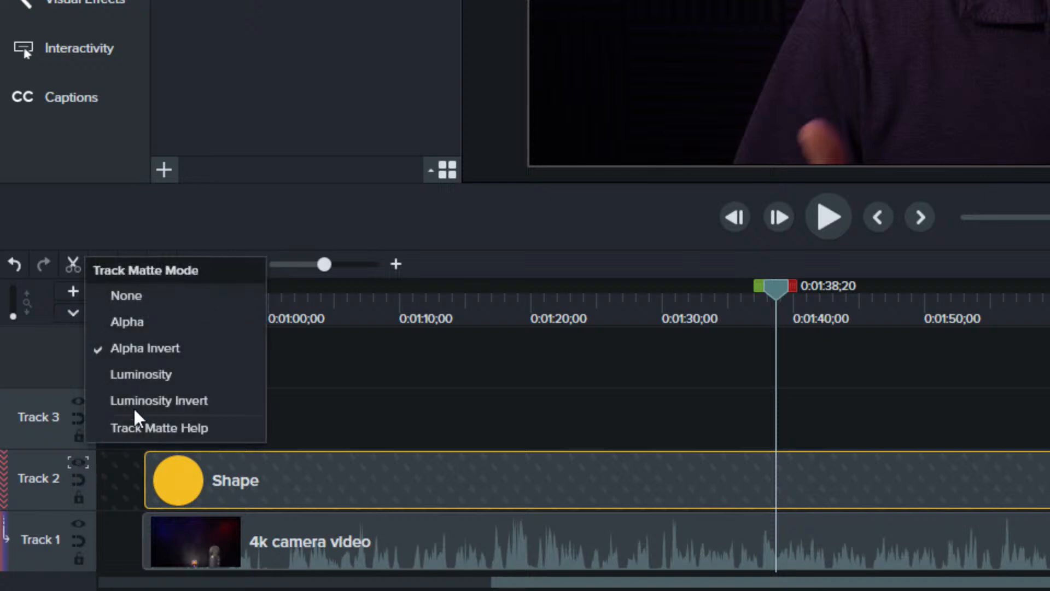
{"action": "left_click", "coordinate": [162, 384]}
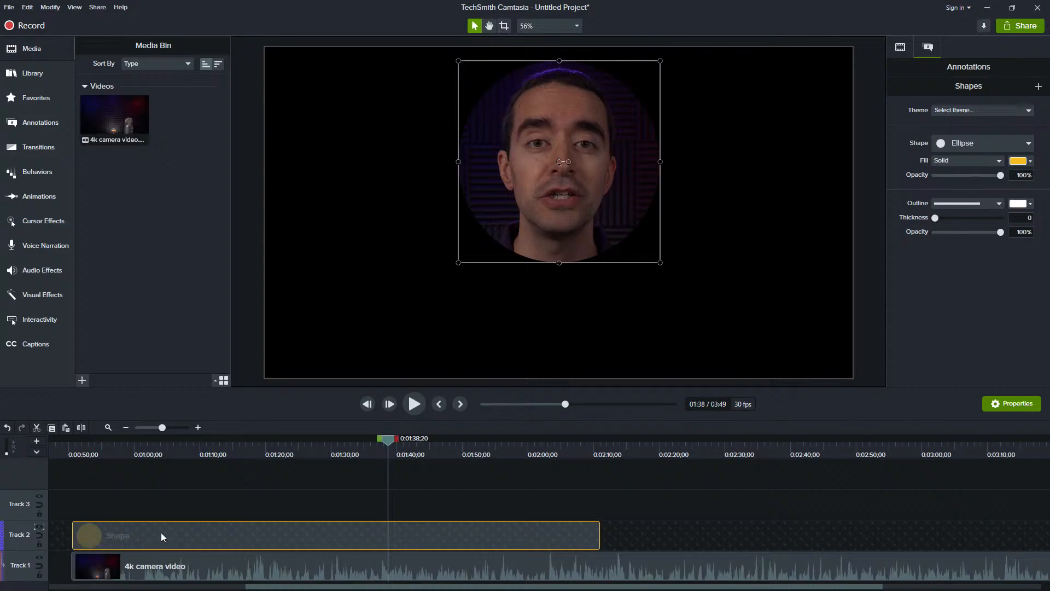
Change the circle's solid fill colour to white (#FFFFFF).
{"action": "left_click", "coordinate": [1030, 163]}
{"action": "left_click", "coordinate": [980, 195]}
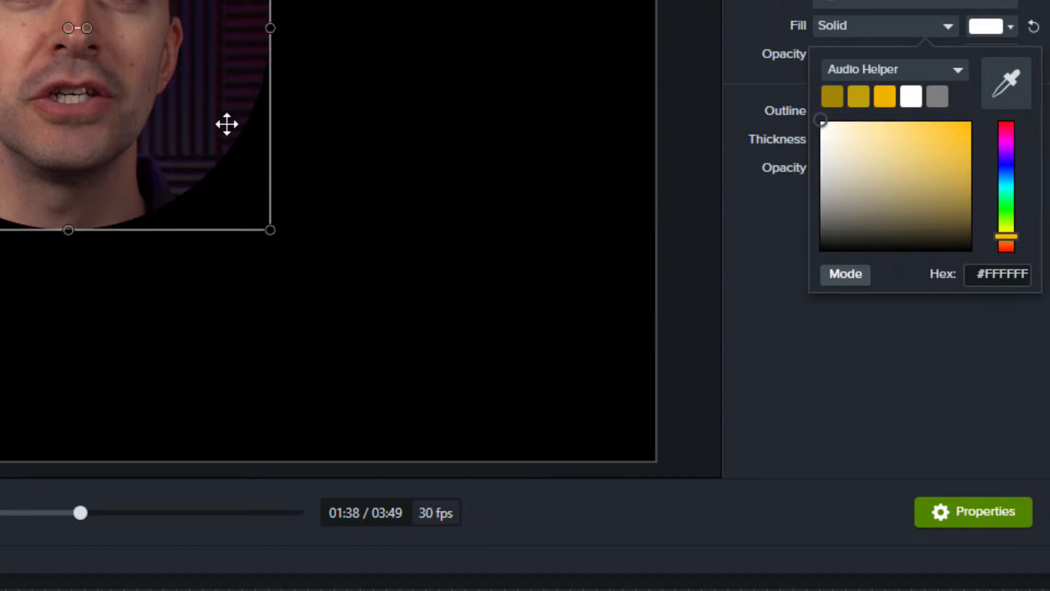
{"action": "mouse_move", "coordinate": [71, 58]}
{"action": "left_mouse_down"}
{"action": "mouse_move", "coordinate": [82, 72]}
{"action": "mouse_move", "coordinate": [75, 66]}
{"action": "left_mouse_up"}
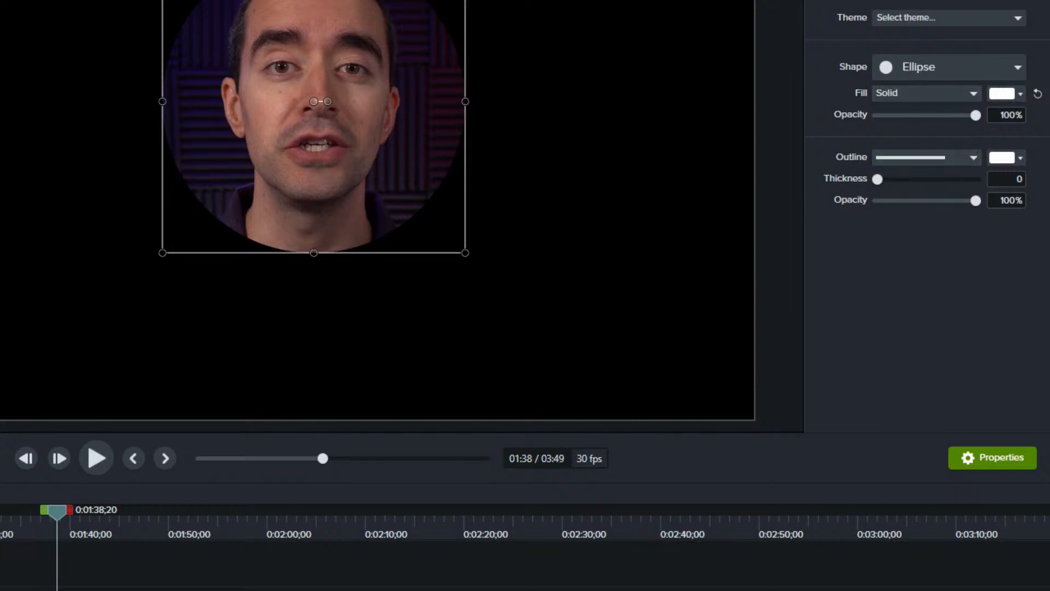
{"action": "left_click", "coordinate": [1019, 93]}
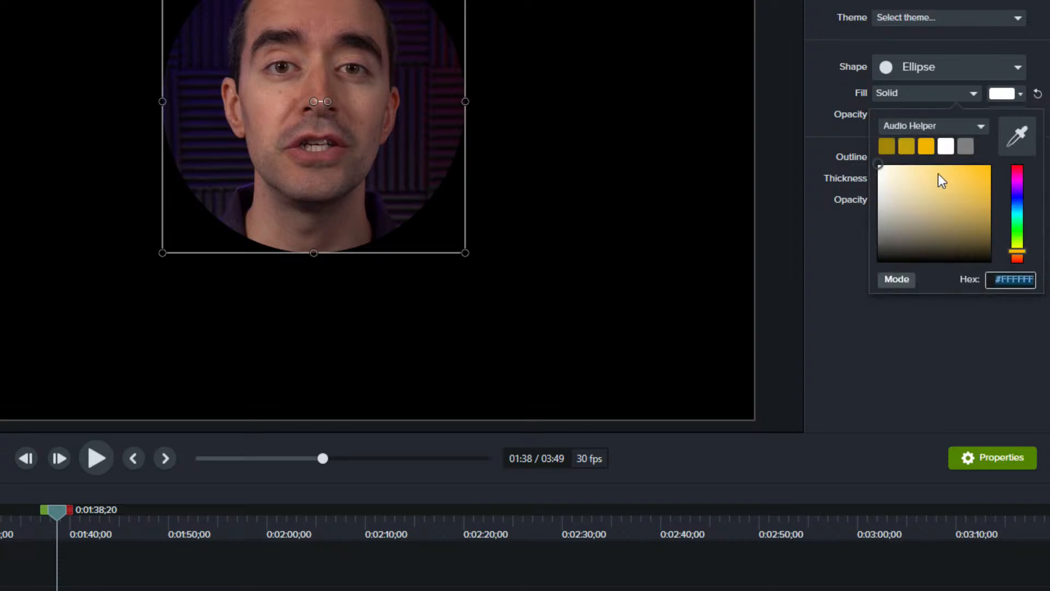
{"action": "left_click_drag", "start_coordinate": [876, 179], "coordinate": [859, 165]}
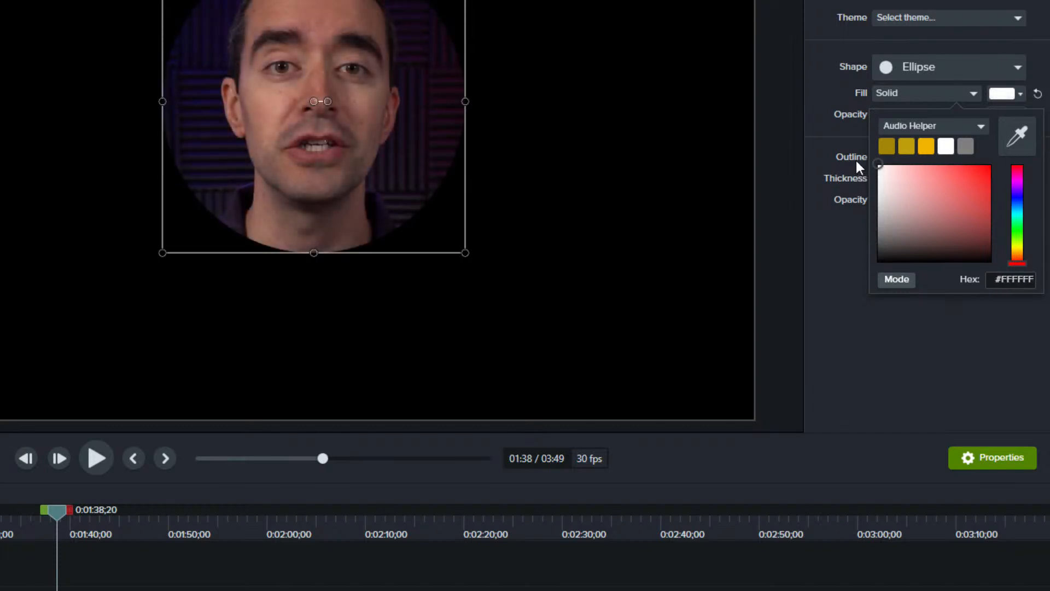
{"action": "left_click_drag", "start_coordinate": [855, 160], "coordinate": [826, 159]}
{"action": "left_click", "coordinate": [877, 335]}
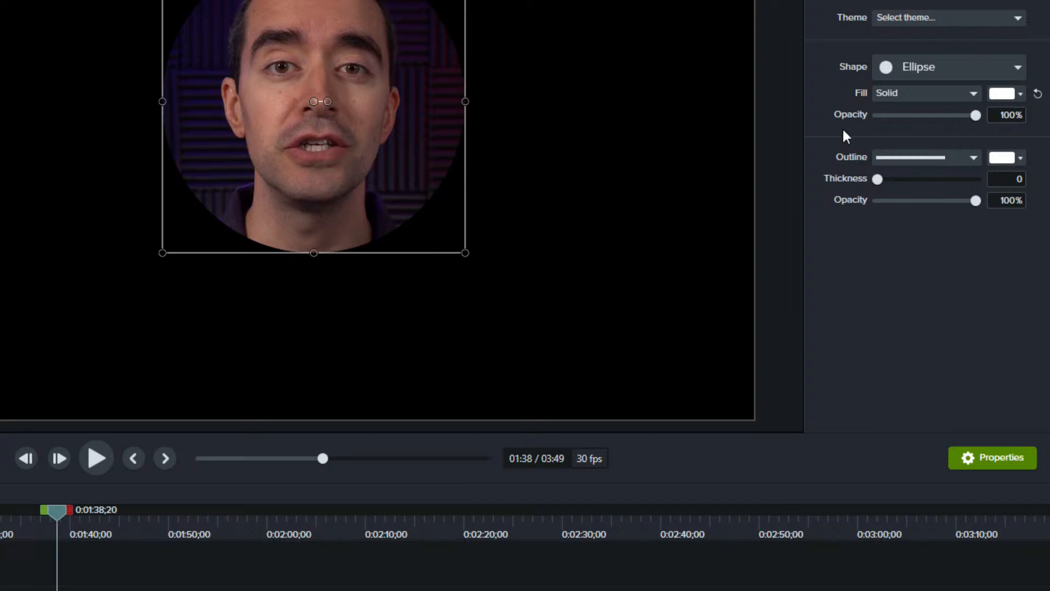
Set the circle's fill type to Gradient.
{"action": "left_click", "coordinate": [1020, 93]}
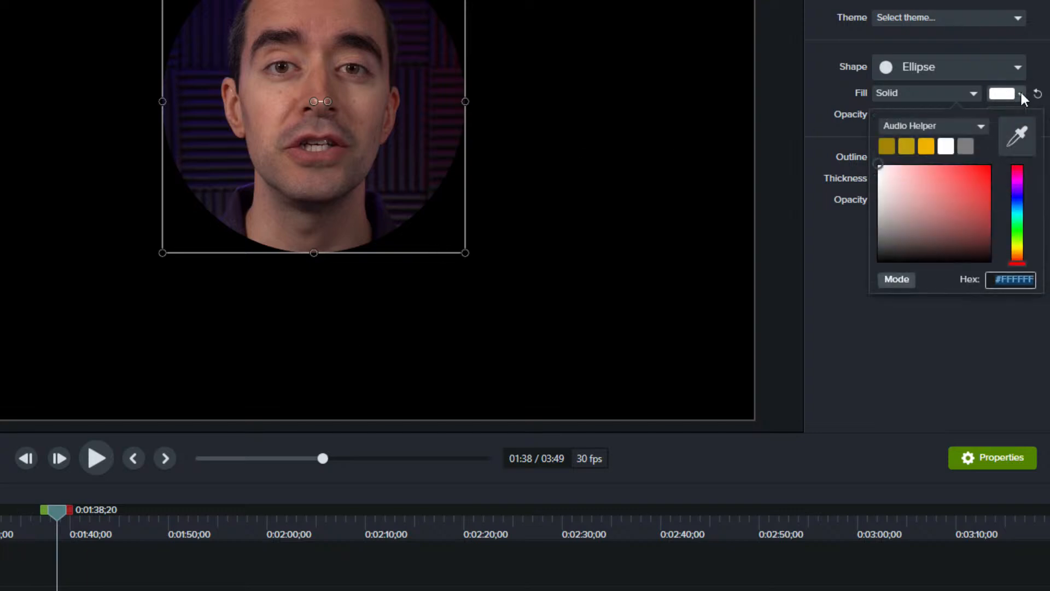
{"action": "left_click", "coordinate": [972, 93]}
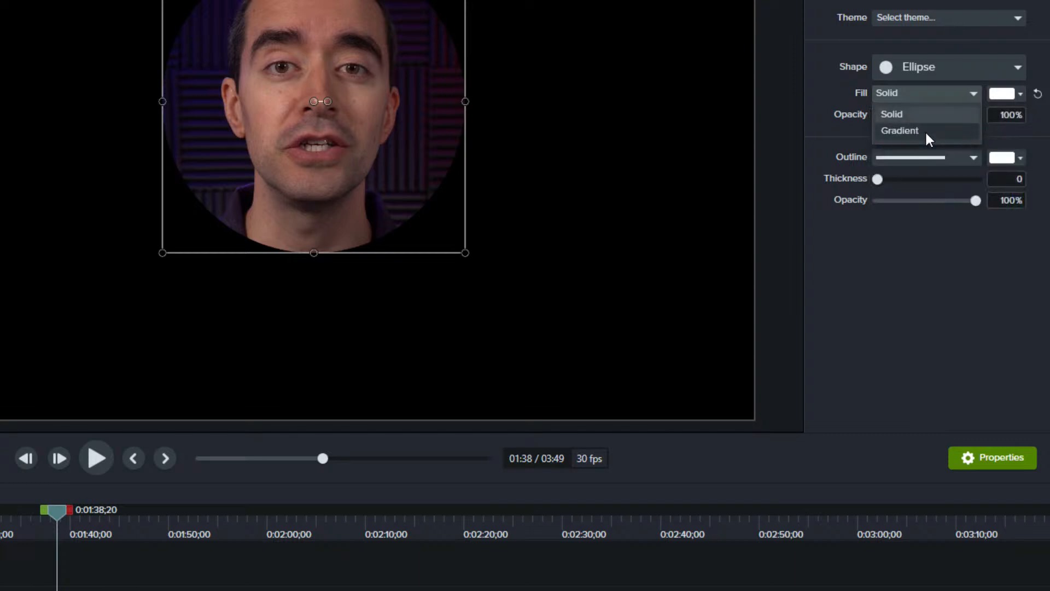
{"action": "key", "text": "Escape"}
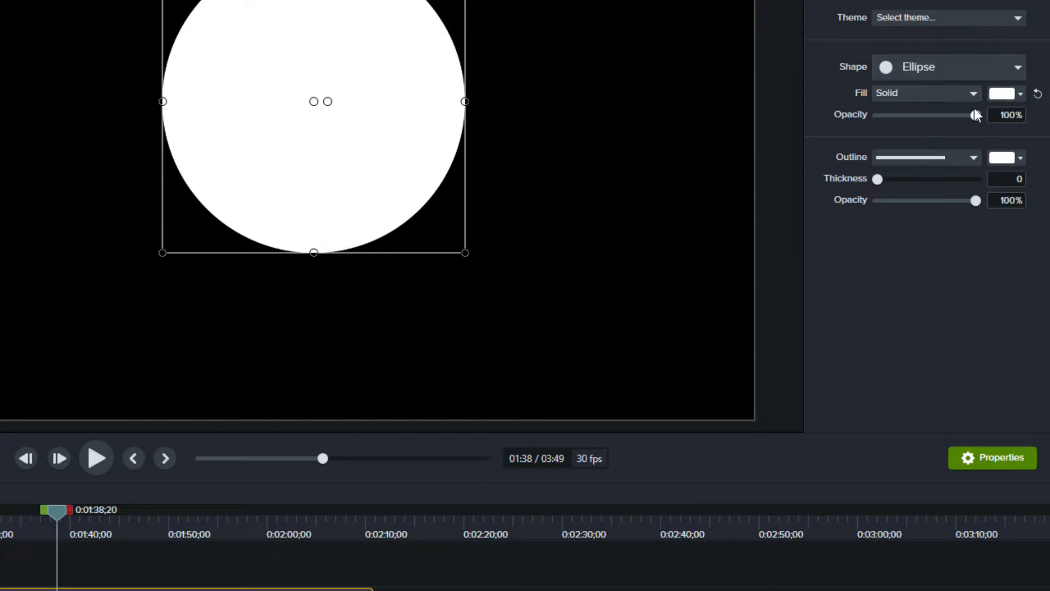
{"action": "left_click", "coordinate": [970, 91]}
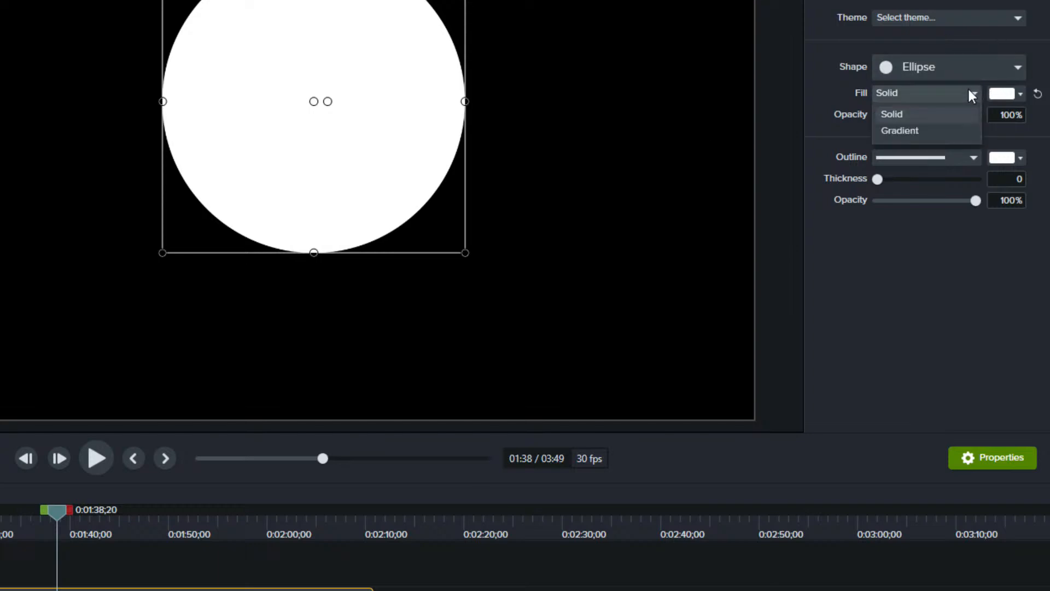
{"action": "left_click", "coordinate": [963, 134]}
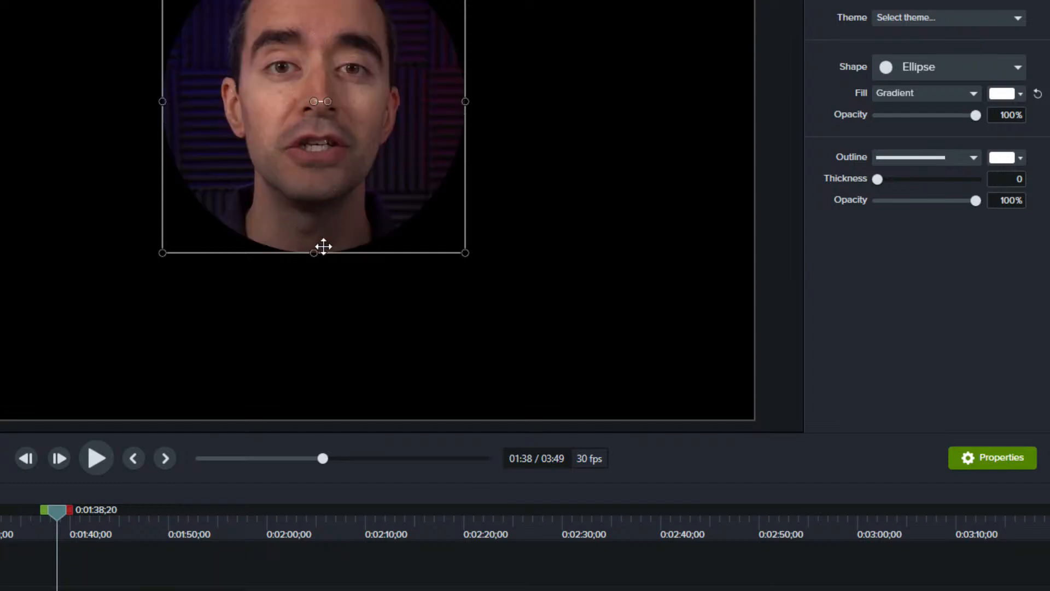
{"action": "mouse_move", "coordinate": [373, 82]}
{"action": "left_mouse_down"}
{"action": "mouse_move", "coordinate": [377, 272]}
{"action": "mouse_move", "coordinate": [375, 0]}
{"action": "mouse_move", "coordinate": [369, 79]}
{"action": "left_mouse_up"}
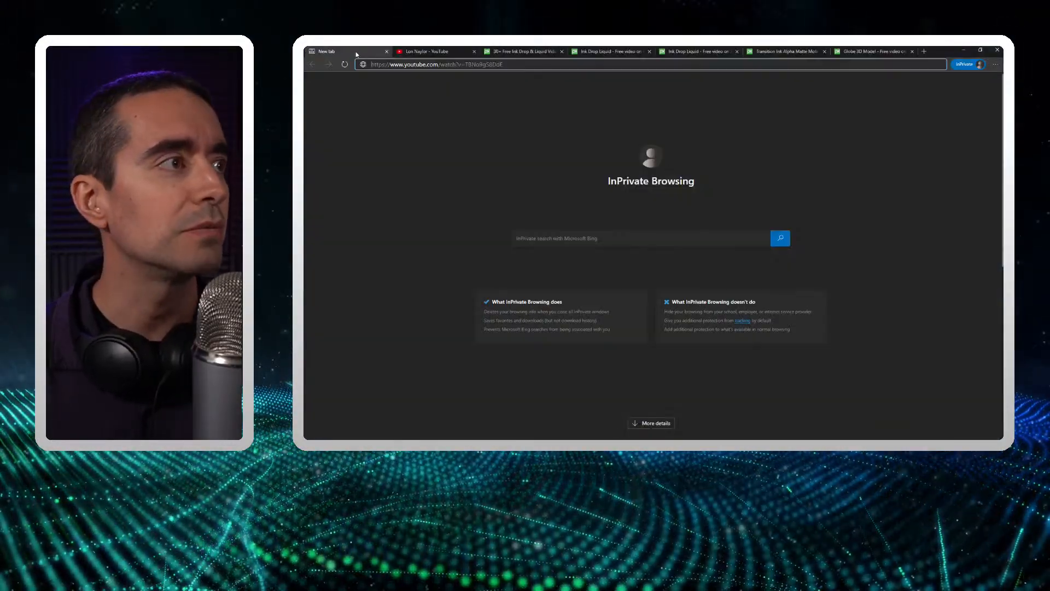
Browse Pixabay's ink drop videos in the browser, open the page of an ink drop clip and bring up its free download options.
{"action": "left_click", "coordinate": [523, 51]}
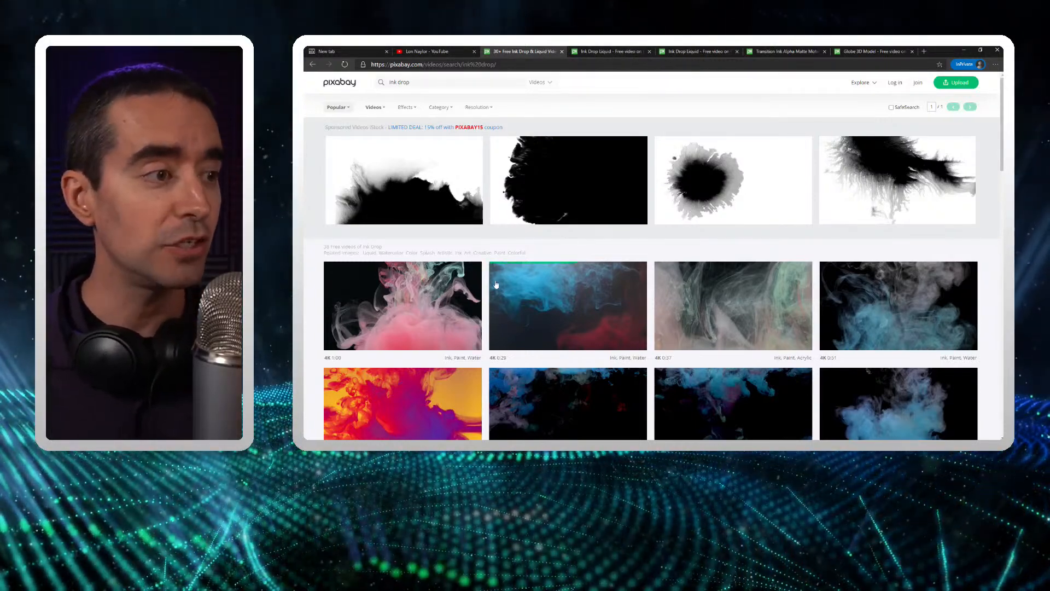
{"action": "scroll", "coordinate": [485, 279], "scroll_direction": "down", "scroll_amount": 2}
{"action": "scroll", "coordinate": [484, 278], "scroll_direction": "down", "scroll_amount": 6}
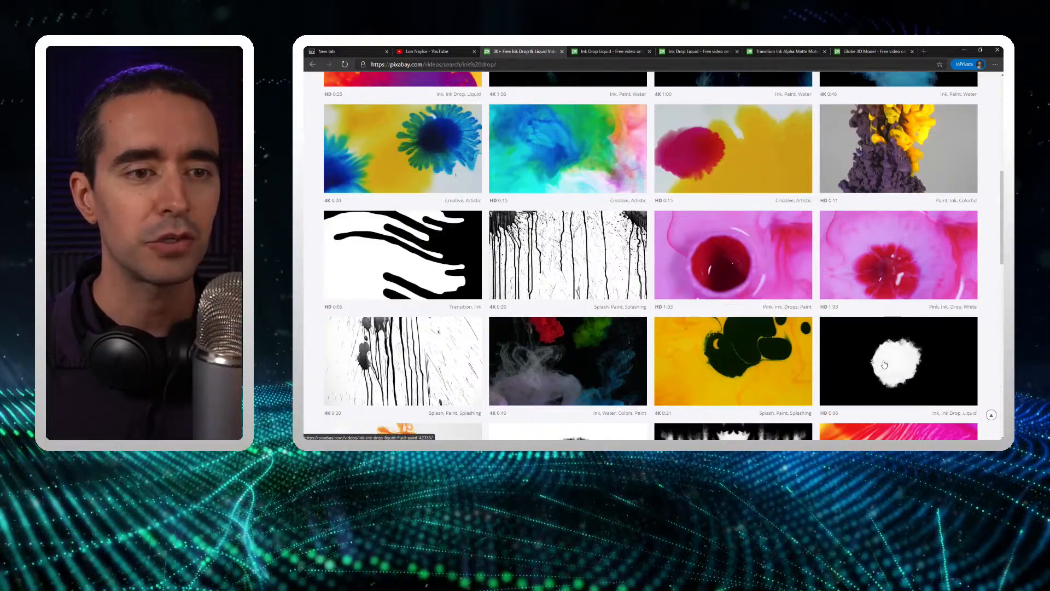
{"action": "scroll", "coordinate": [884, 364], "scroll_direction": "down", "scroll_amount": 2}
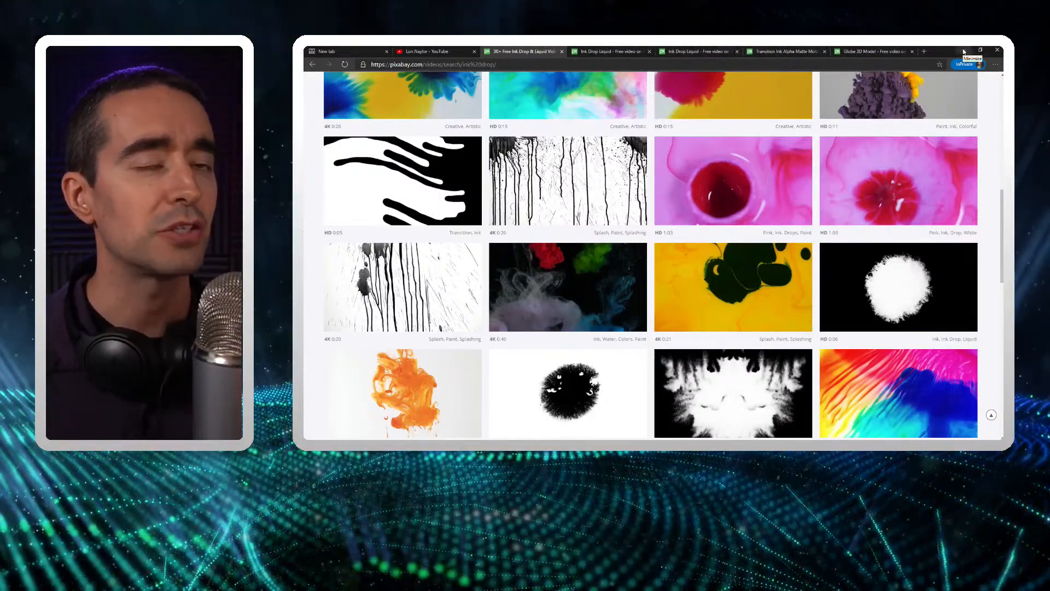
{"action": "left_click_drag", "start_coordinate": [1001, 194], "coordinate": [998, 82]}
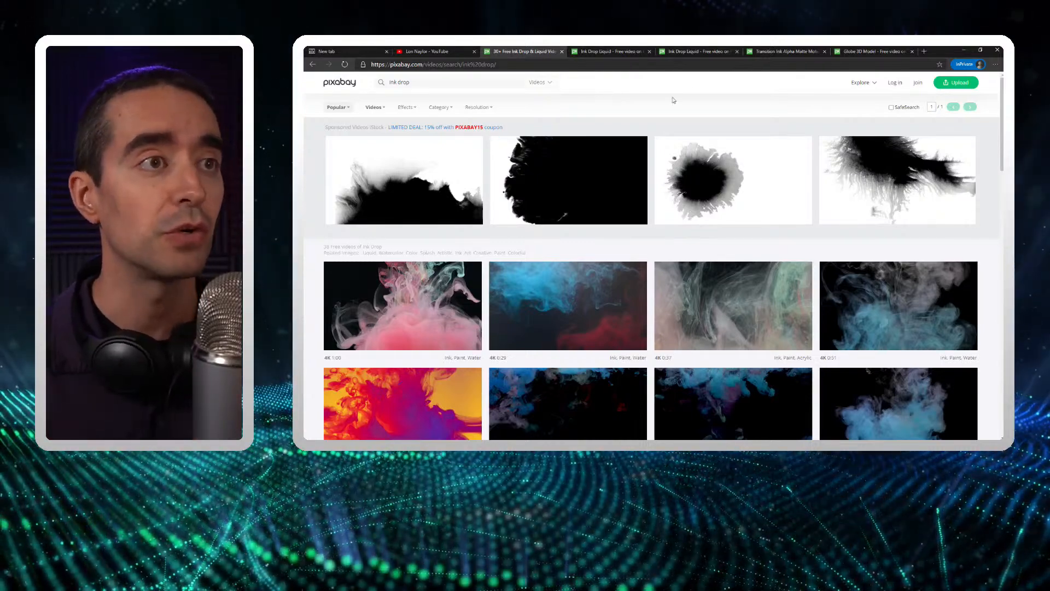
{"action": "left_click", "coordinate": [596, 51]}
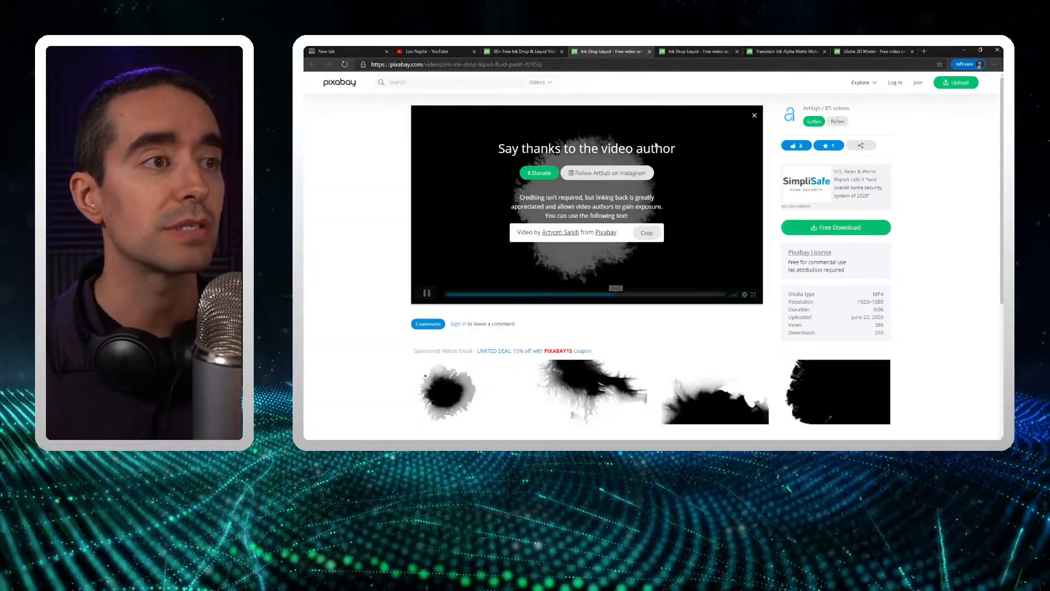
{"action": "left_click", "coordinate": [814, 227]}
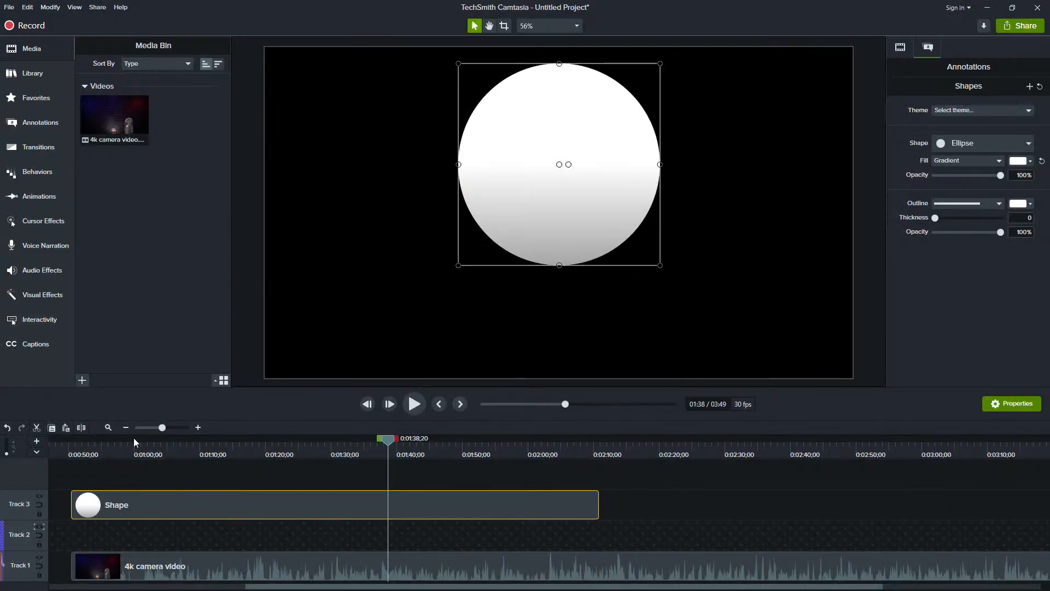
In Camtasia, fit the whole timeline in view and move the playhead past the circle shape to 0:02:15;19.
{"action": "left_click", "coordinate": [107, 426]}
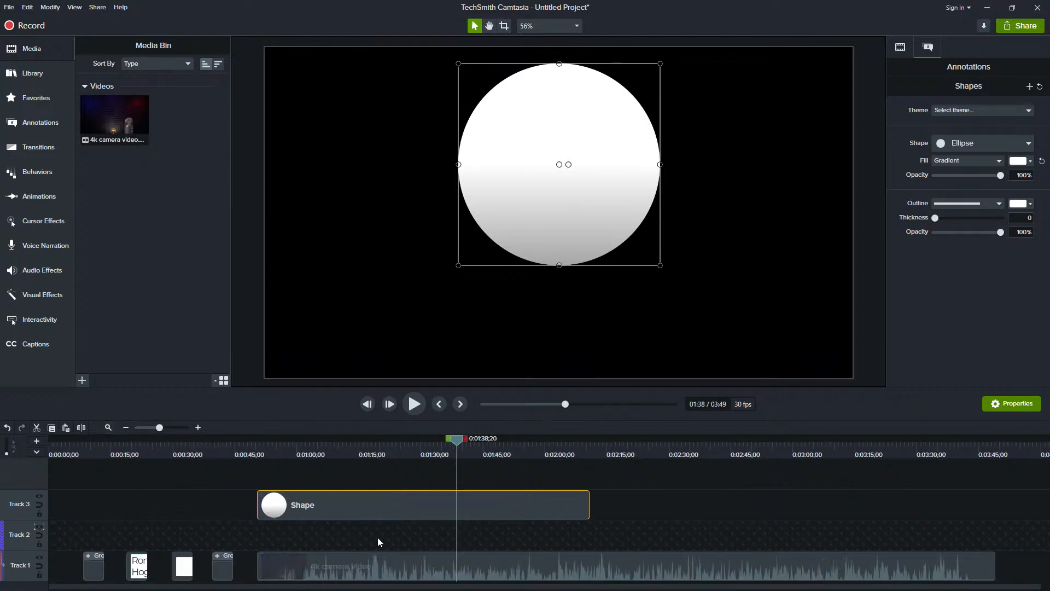
{"action": "left_click_drag", "start_coordinate": [299, 470], "coordinate": [320, 556]}
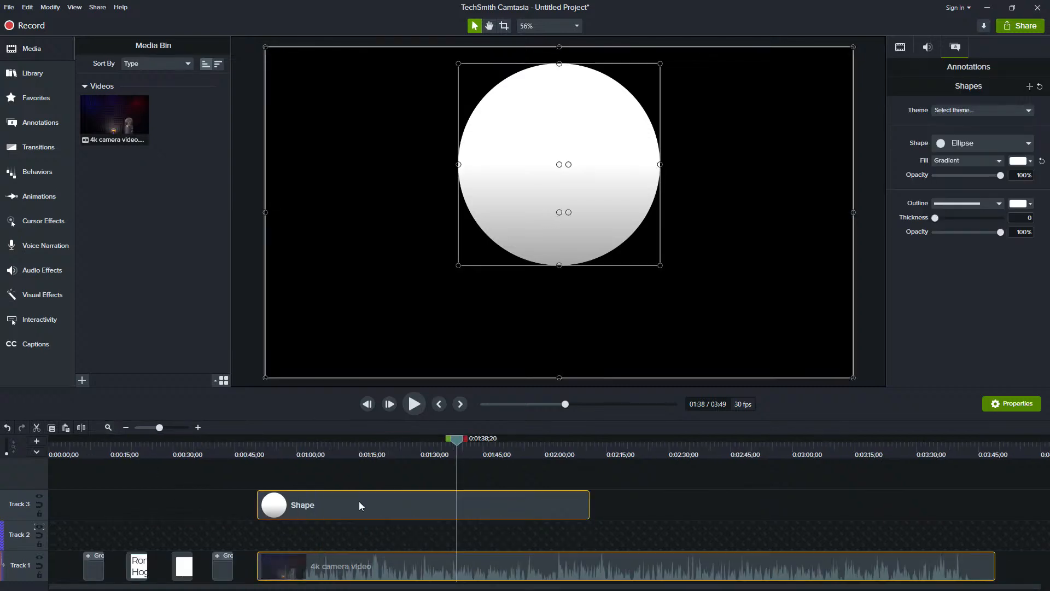
{"action": "left_click", "coordinate": [609, 454]}
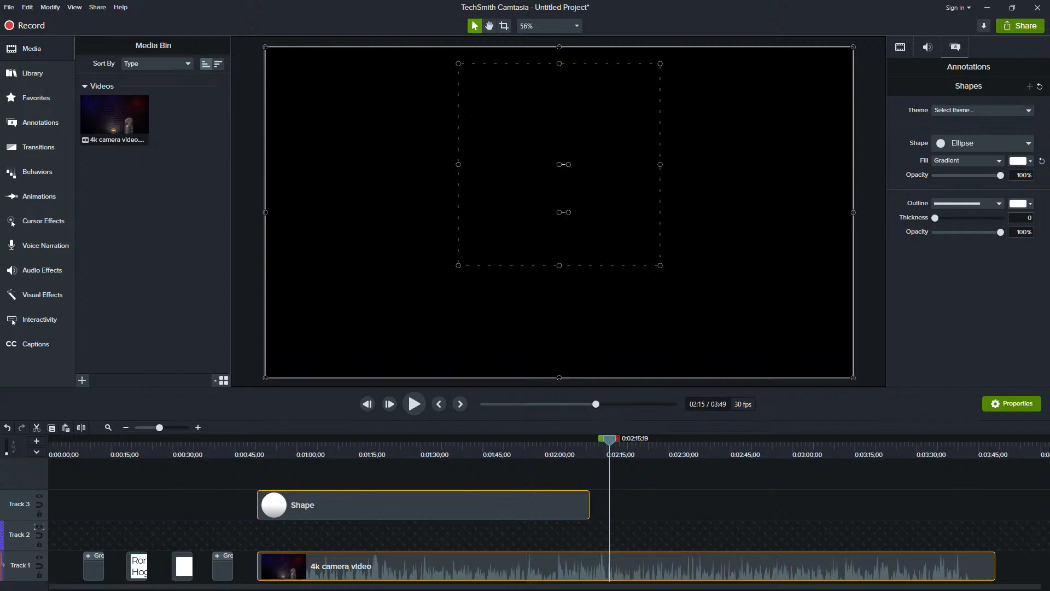
Switch to File Explorer and open the Luma folder inside Live > 2020-07-12.
{"action": "key", "text": "alt+Tab"}
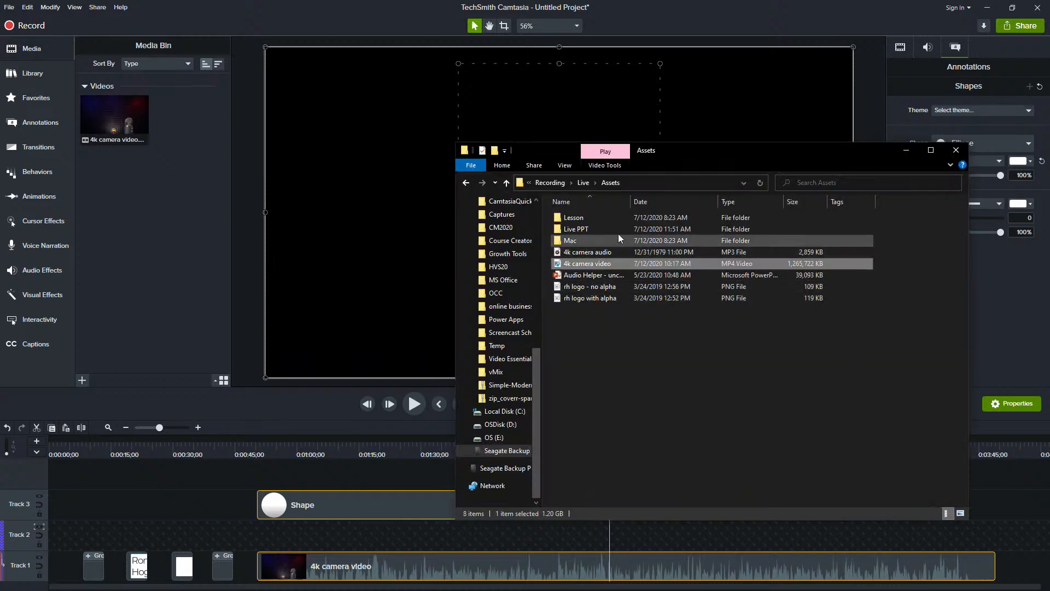
{"action": "left_click", "coordinate": [584, 183]}
{"action": "double_click", "coordinate": [575, 216]}
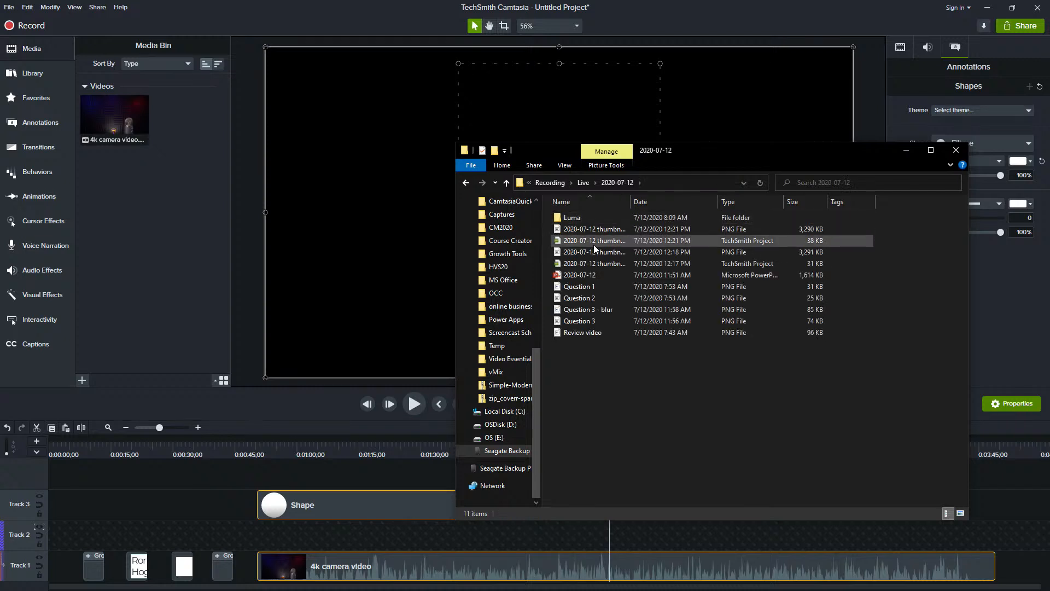
{"action": "double_click", "coordinate": [580, 217]}
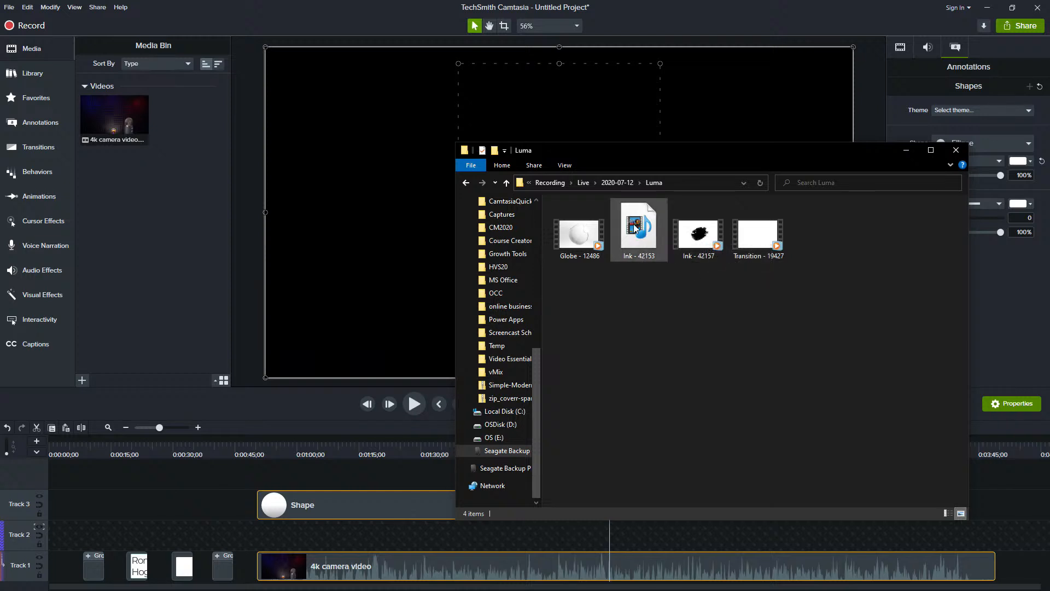
Add the Ink - 42153 video to Track 2 at 0:02:15;19 and try scrubbing through it.
{"action": "left_click_drag", "start_coordinate": [634, 227], "coordinate": [333, 199]}
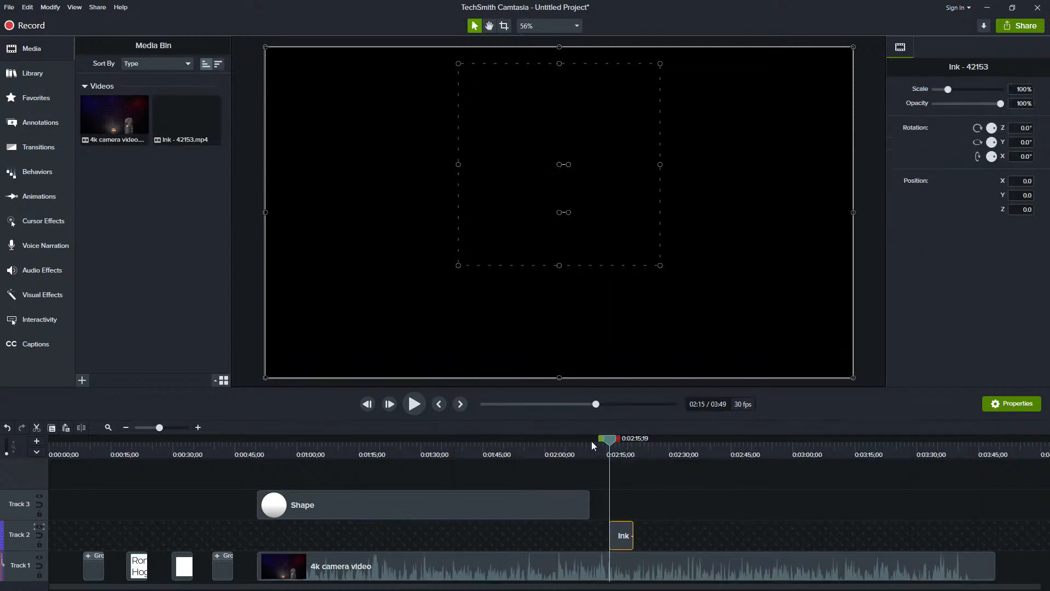
{"action": "left_click", "coordinate": [620, 448]}
{"action": "left_click_drag", "start_coordinate": [625, 448], "coordinate": [625, 448]}
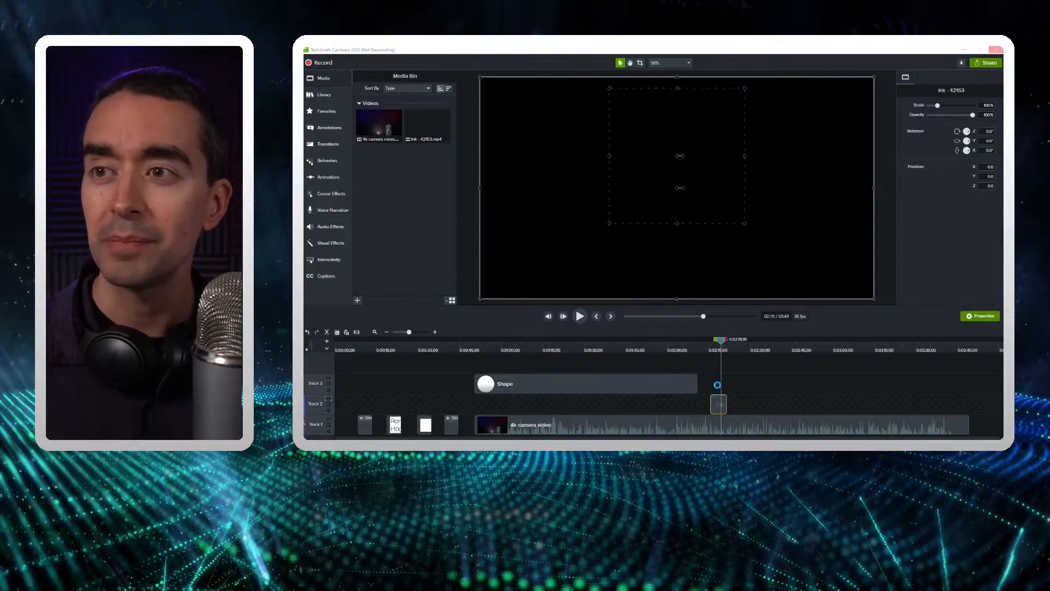
Check the file properties of the Ink - 42153 video in the Luma folder.
{"action": "right_click", "coordinate": [725, 210]}
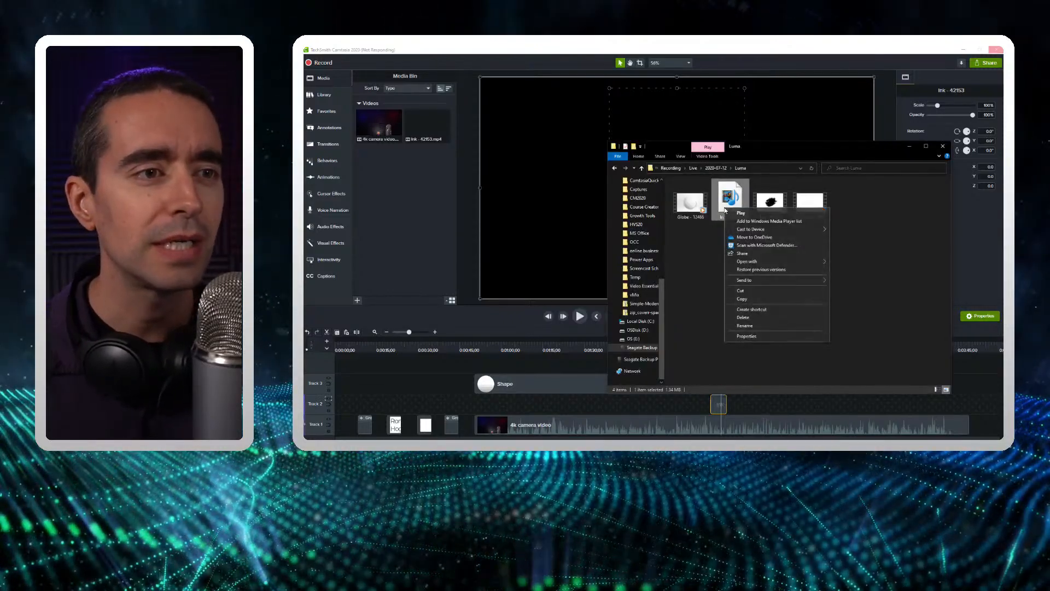
{"action": "left_click", "coordinate": [767, 336]}
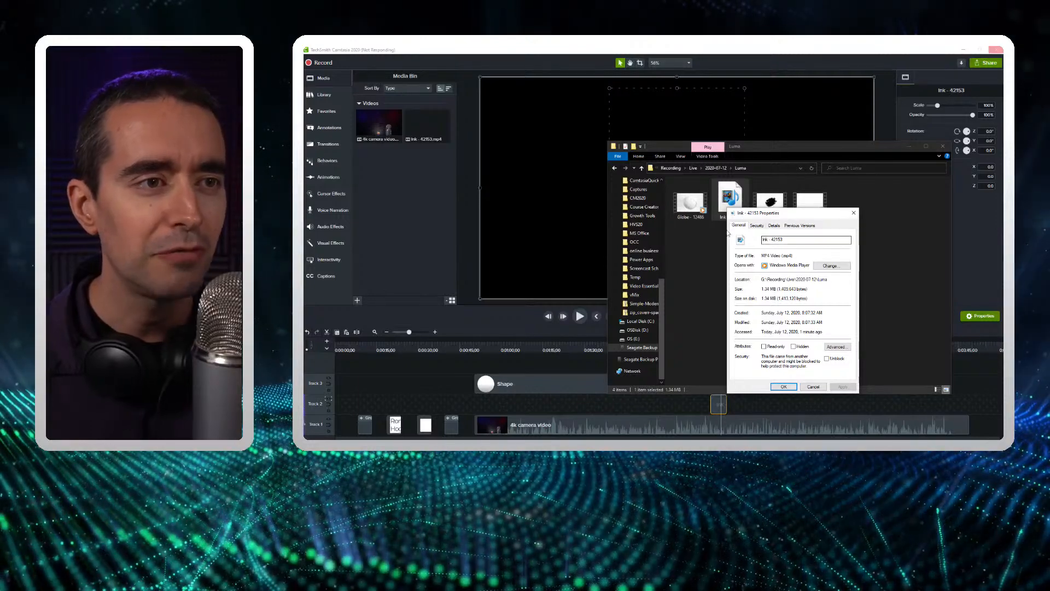
{"action": "key", "text": "Escape"}
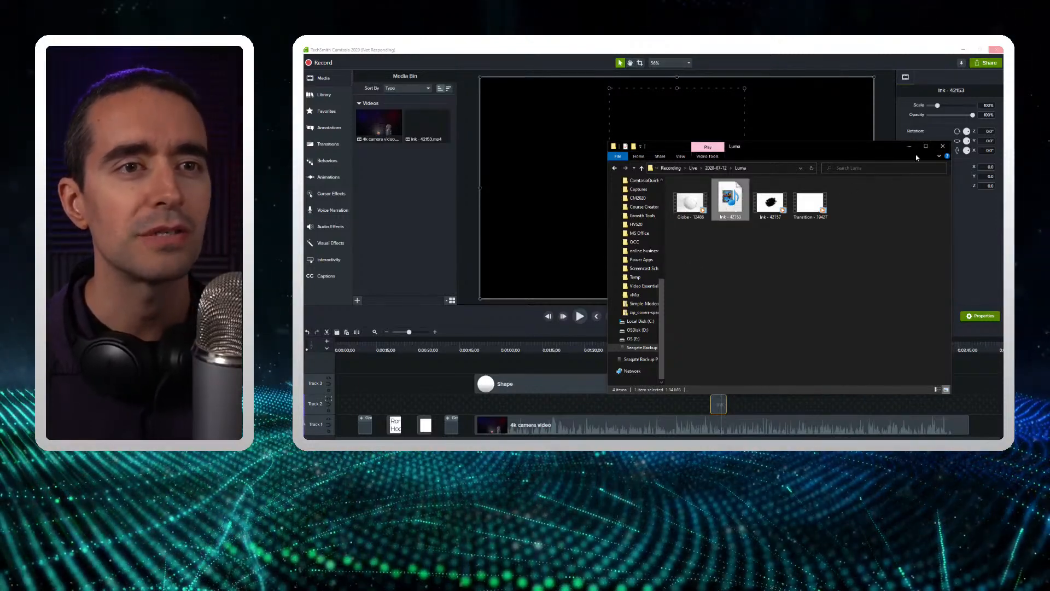
{"action": "key", "text": "alt+Return"}
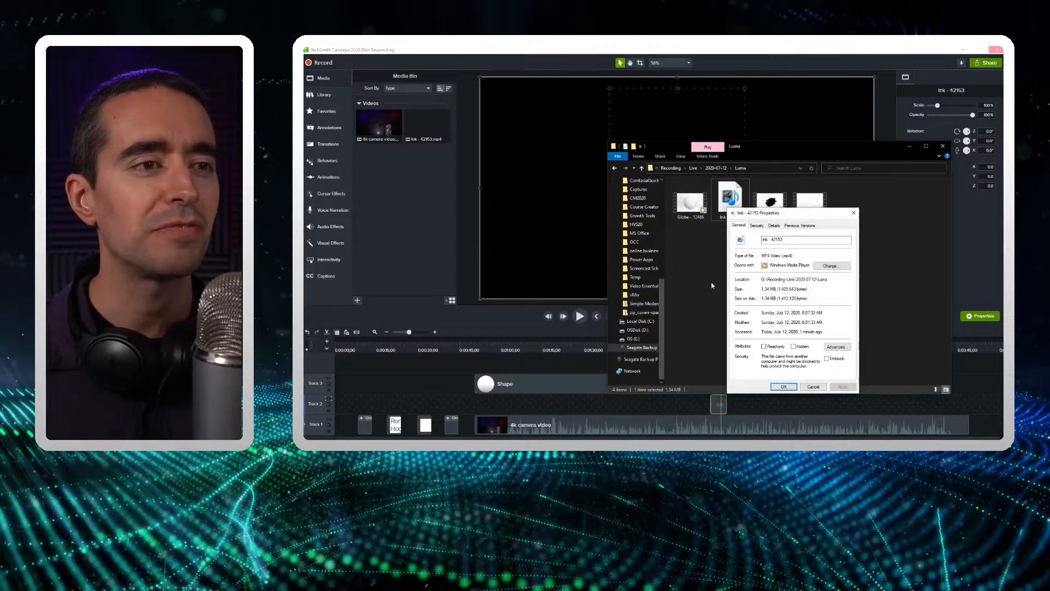
{"action": "left_click", "coordinate": [853, 212]}
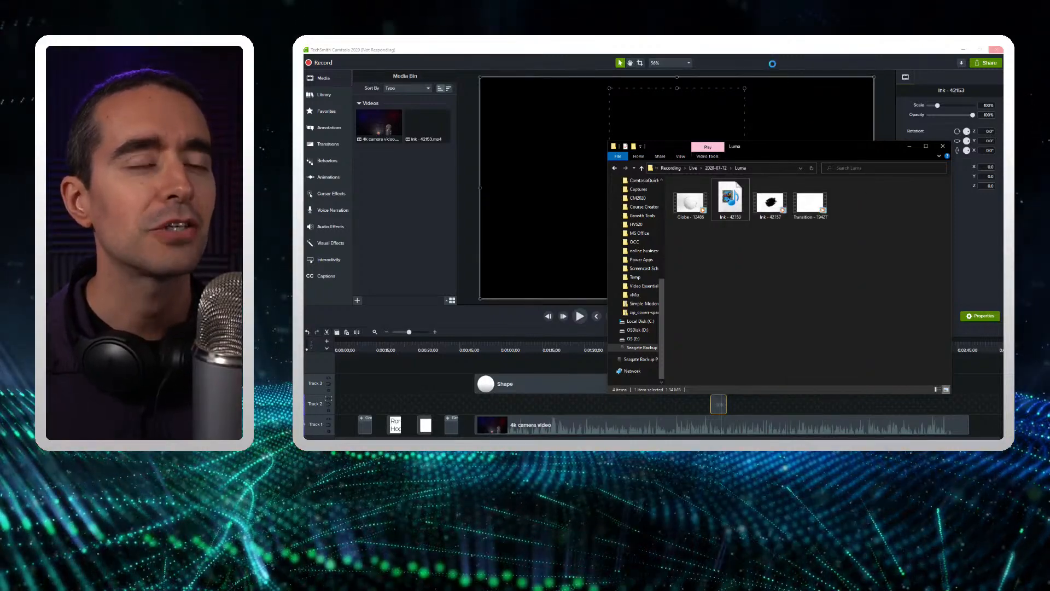
End the unresponsive Camtasia 2020 process in Task Manager.
{"action": "left_click", "coordinate": [772, 64]}
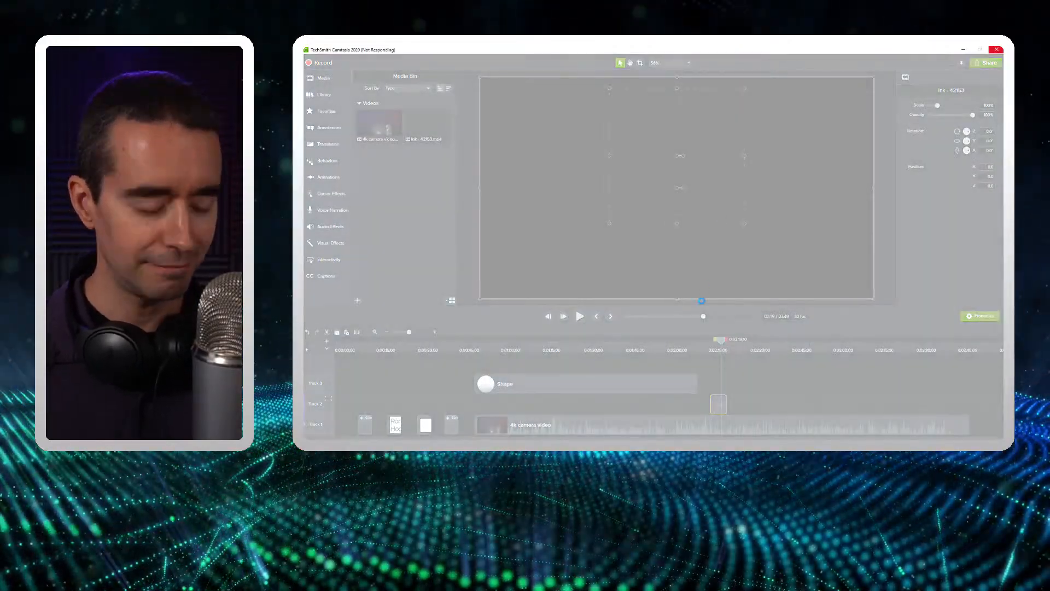
{"action": "key", "text": "ctrl+shift+Escape"}
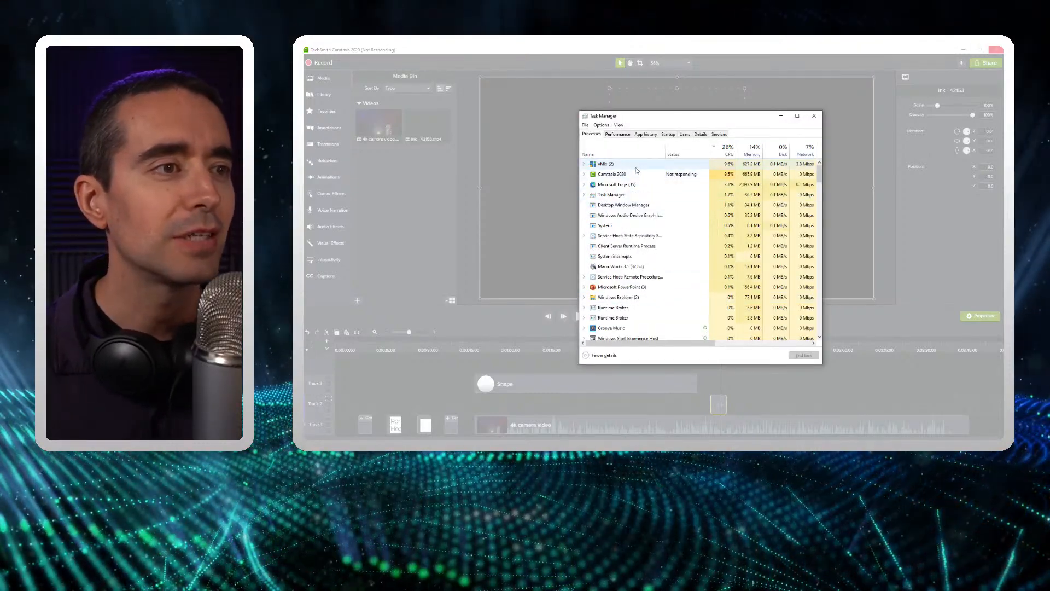
{"action": "left_click", "coordinate": [629, 164]}
{"action": "left_click", "coordinate": [804, 354]}
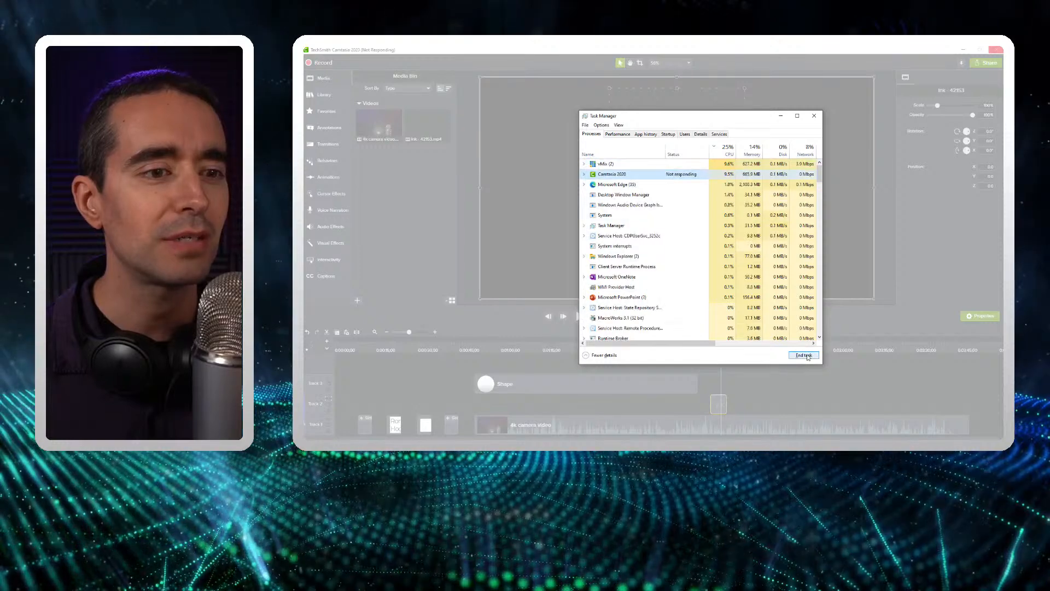
Return to Camtasia and recover the last project from its auto-saved version.
{"action": "left_click", "coordinate": [513, 193]}
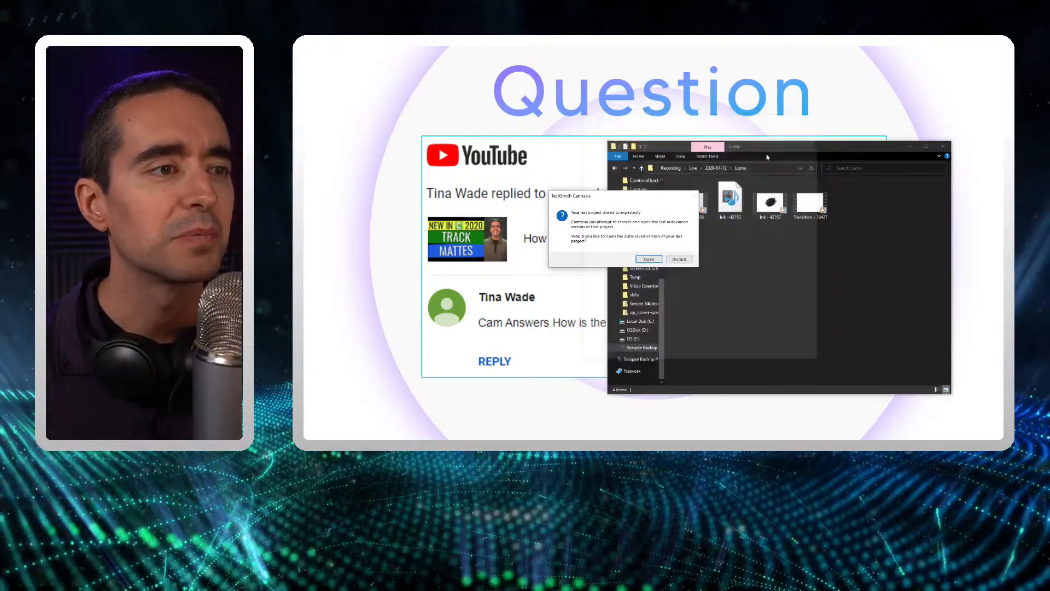
{"action": "left_click_drag", "start_coordinate": [636, 201], "coordinate": [770, 259]}
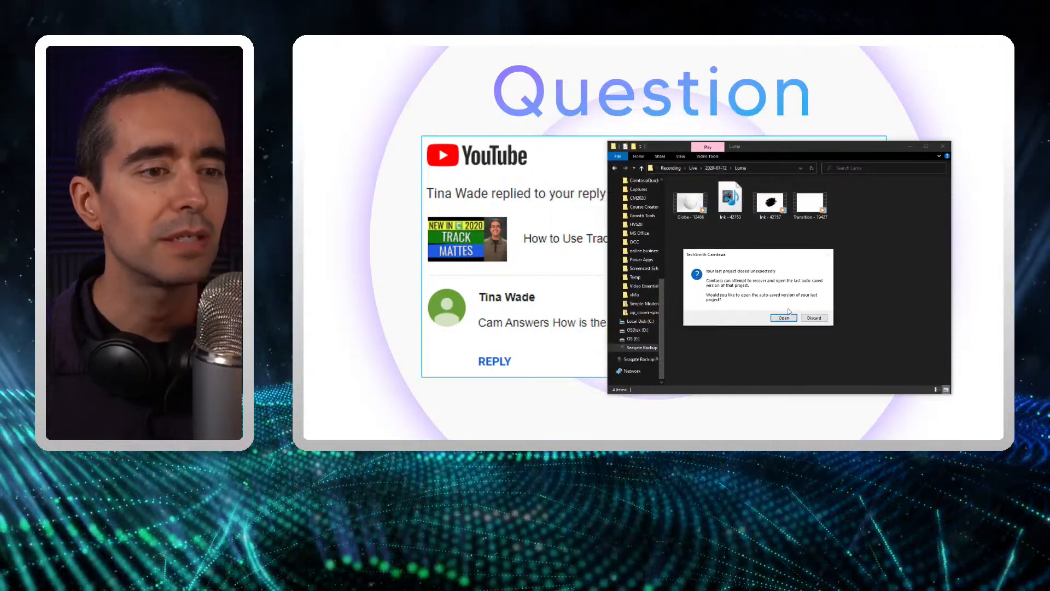
{"action": "left_click", "coordinate": [783, 317]}
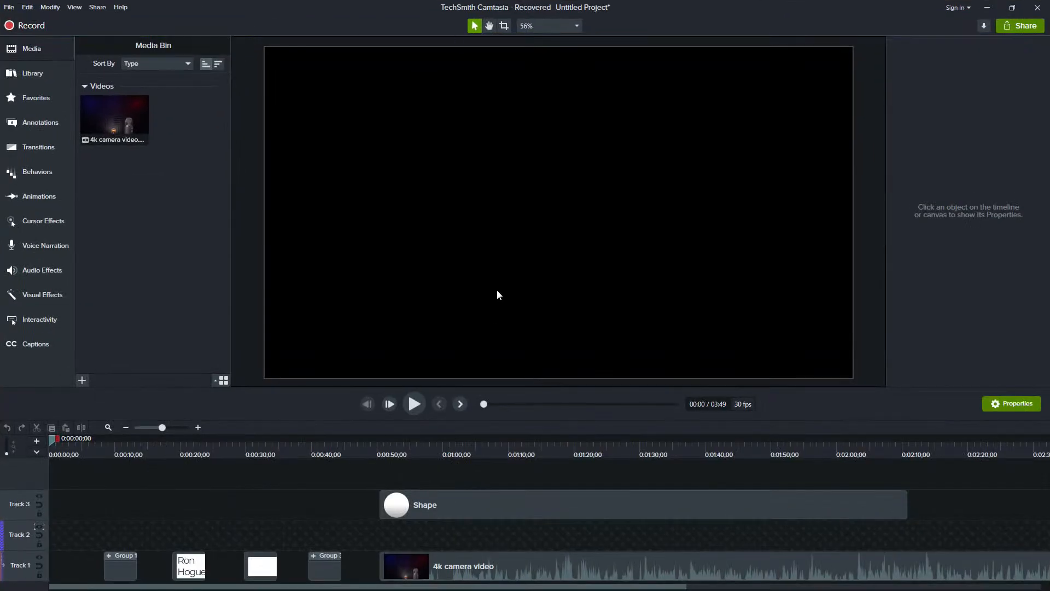
Add the Ink - 42157 video from the Luma folder to Track 3 at about 0:02:18 and place the playhead at its start.
{"action": "left_click_drag", "start_coordinate": [574, 447], "coordinate": [965, 450]}
{"action": "left_click_drag", "start_coordinate": [425, 587], "coordinate": [785, 589]}
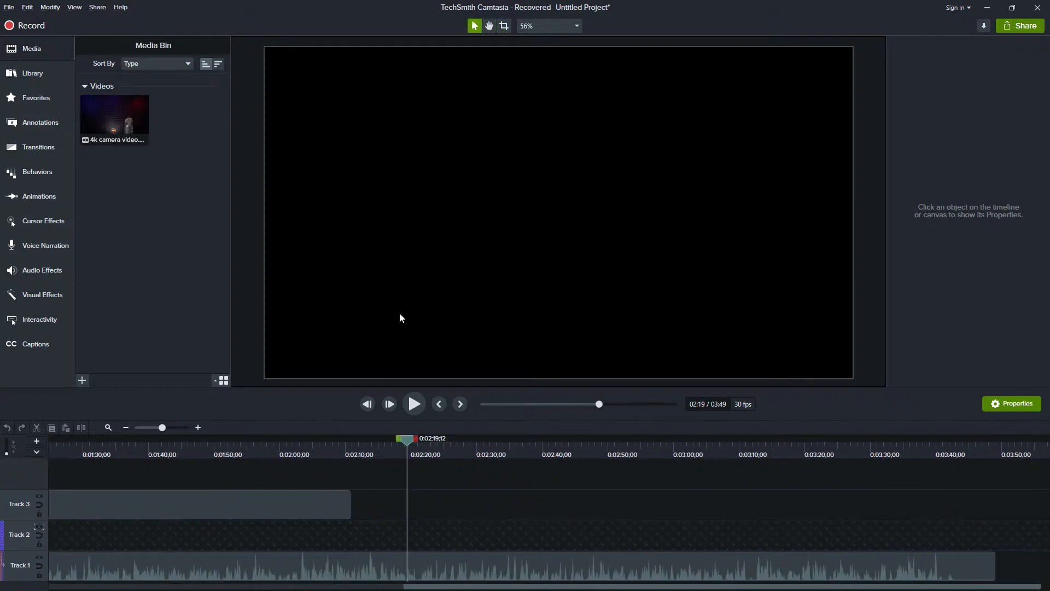
{"action": "key", "text": "alt+Tab"}
{"action": "left_click_drag", "start_coordinate": [720, 236], "coordinate": [406, 510]}
{"action": "left_click", "coordinate": [407, 442]}
{"action": "mouse_move", "coordinate": [408, 442]}
{"action": "left_mouse_down"}
{"action": "mouse_move", "coordinate": [419, 442]}
{"action": "mouse_move", "coordinate": [398, 441]}
{"action": "left_mouse_up"}
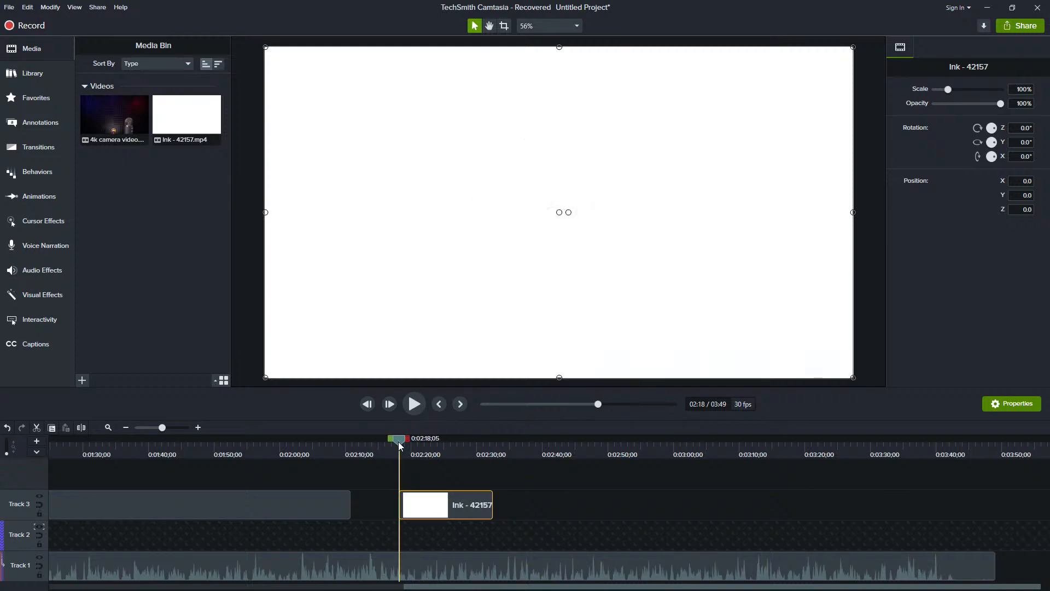
Preview the ink clip up to 0:02:26;00 and move it down to Track 2, above the camera video.
{"action": "key", "text": "space"}
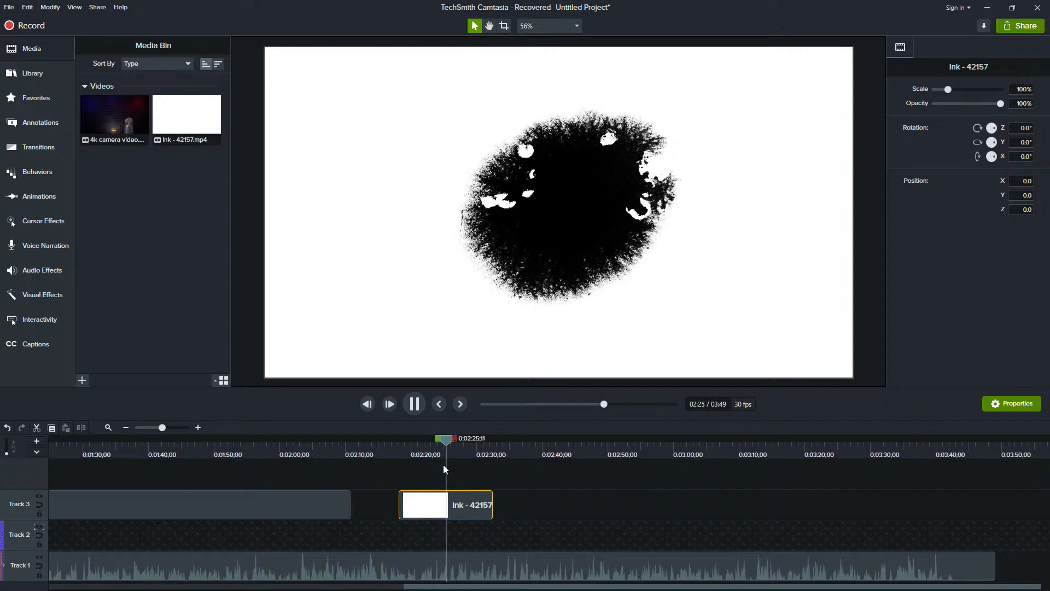
{"action": "key", "text": "space"}
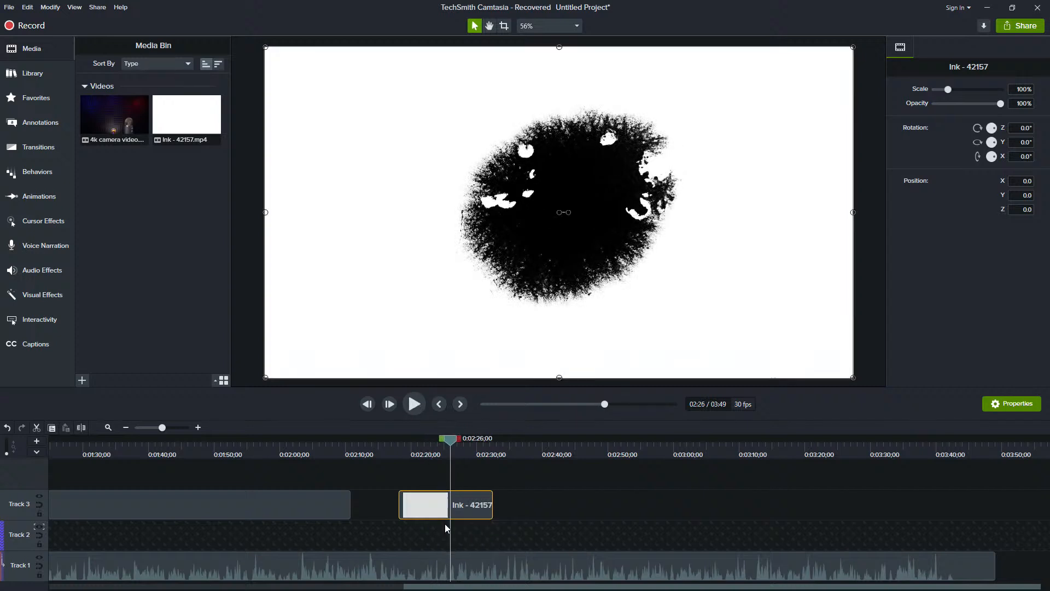
{"action": "left_click_drag", "start_coordinate": [438, 506], "coordinate": [437, 539]}
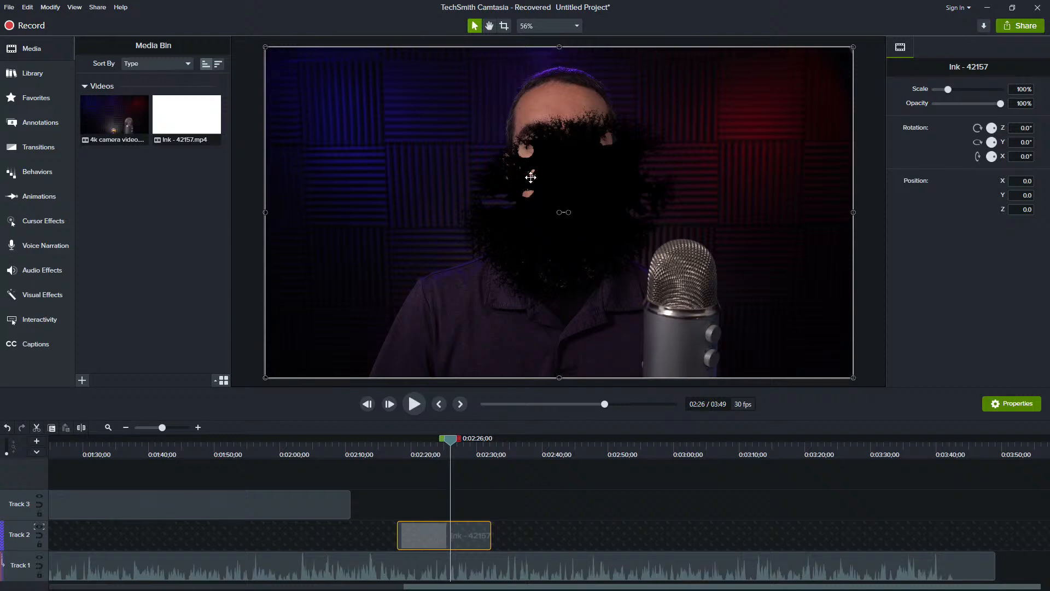
Set Track 2's matte mode to Luminosity Invert, reposition the ink clip to X -33.9, Y 114.3 and scrub to 0:02:25;00.
{"action": "left_click", "coordinate": [40, 528]}
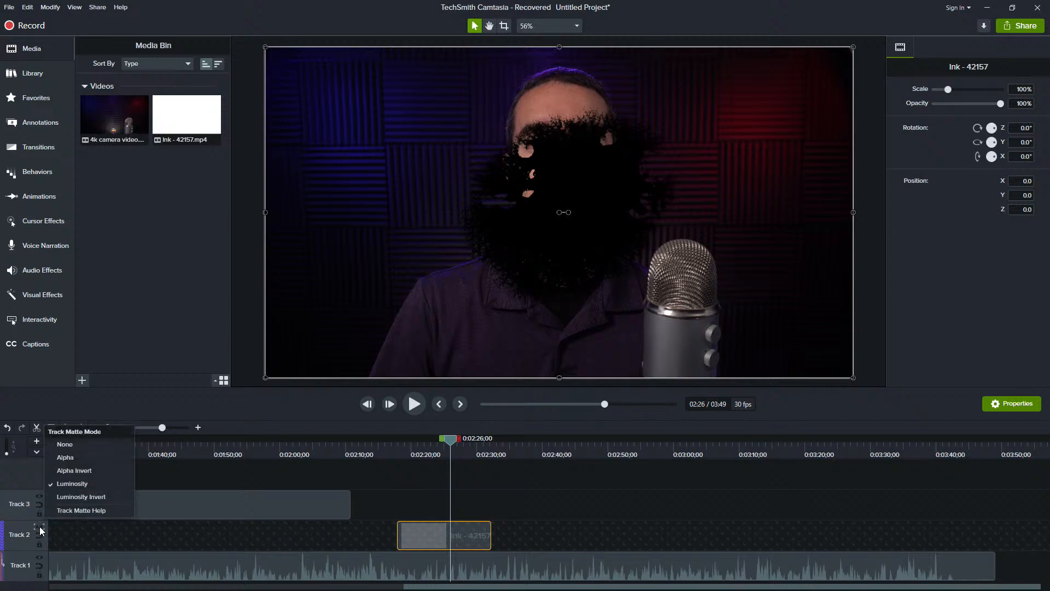
{"action": "left_click", "coordinate": [88, 497]}
{"action": "left_click_drag", "start_coordinate": [561, 186], "coordinate": [561, 148]}
{"action": "left_click_drag", "start_coordinate": [403, 441], "coordinate": [443, 455]}
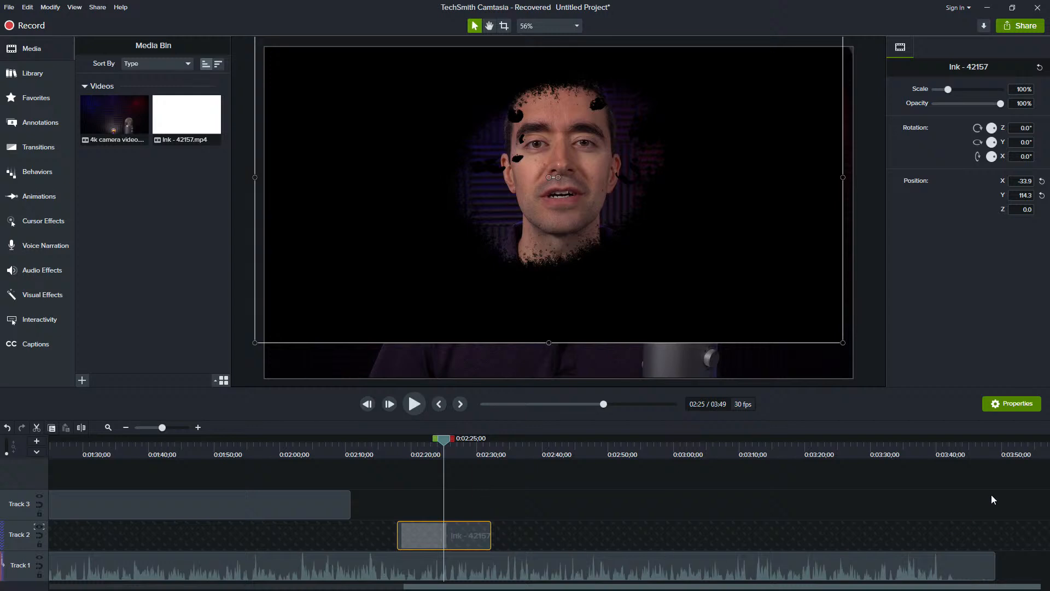
Add the rh logo with alpha image from the Assets folder to Track 1 at 0:03:53;08, after the camera video.
{"action": "left_click", "coordinate": [1025, 457]}
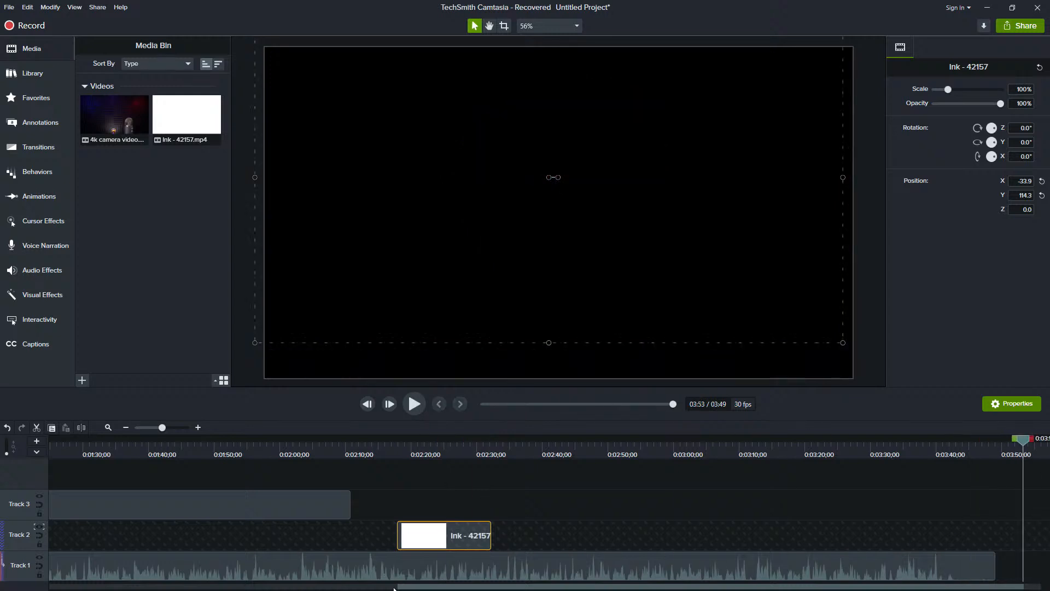
{"action": "left_click_drag", "start_coordinate": [396, 588], "coordinate": [414, 588]}
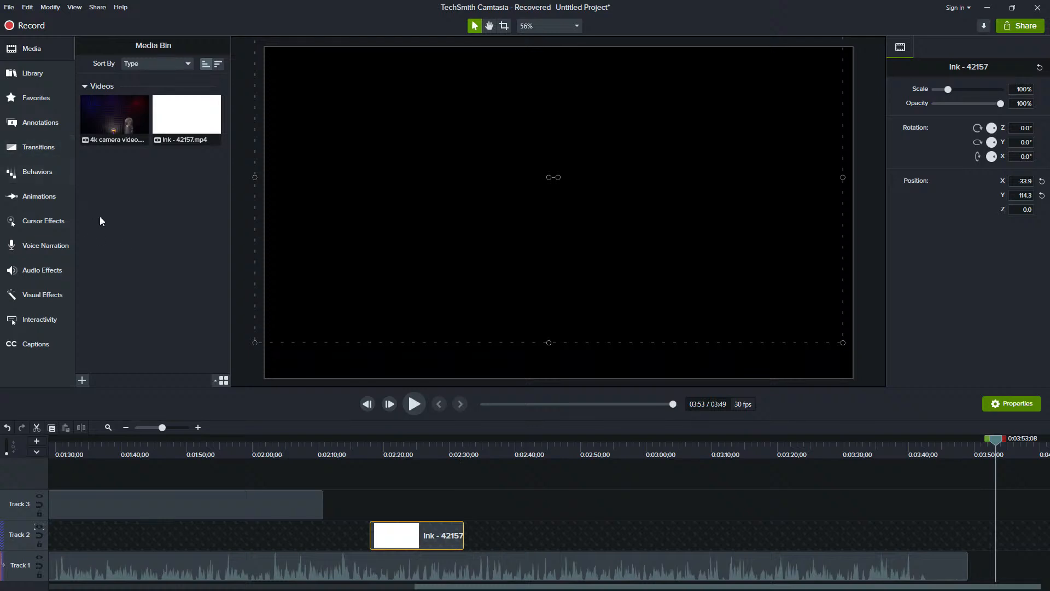
{"action": "key", "text": "alt+Tab"}
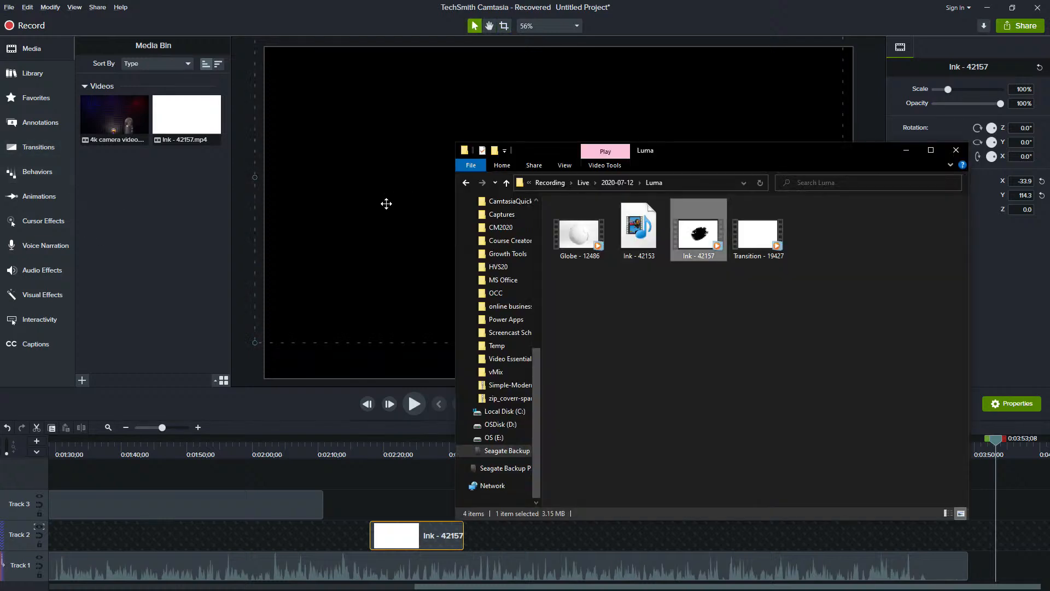
{"action": "left_click", "coordinate": [584, 182]}
{"action": "double_click", "coordinate": [577, 232]}
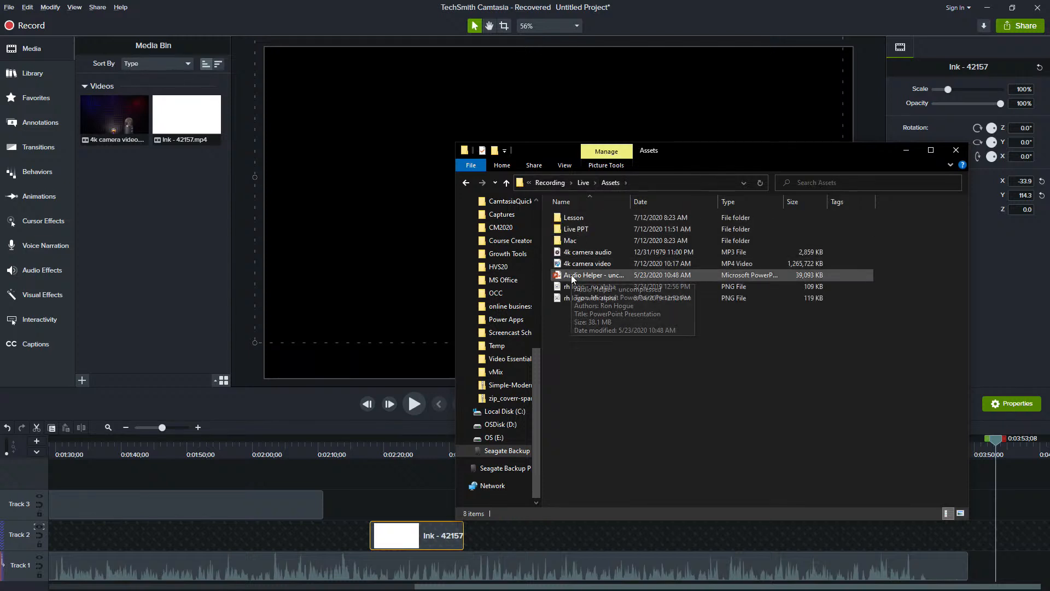
{"action": "left_click", "coordinate": [595, 298]}
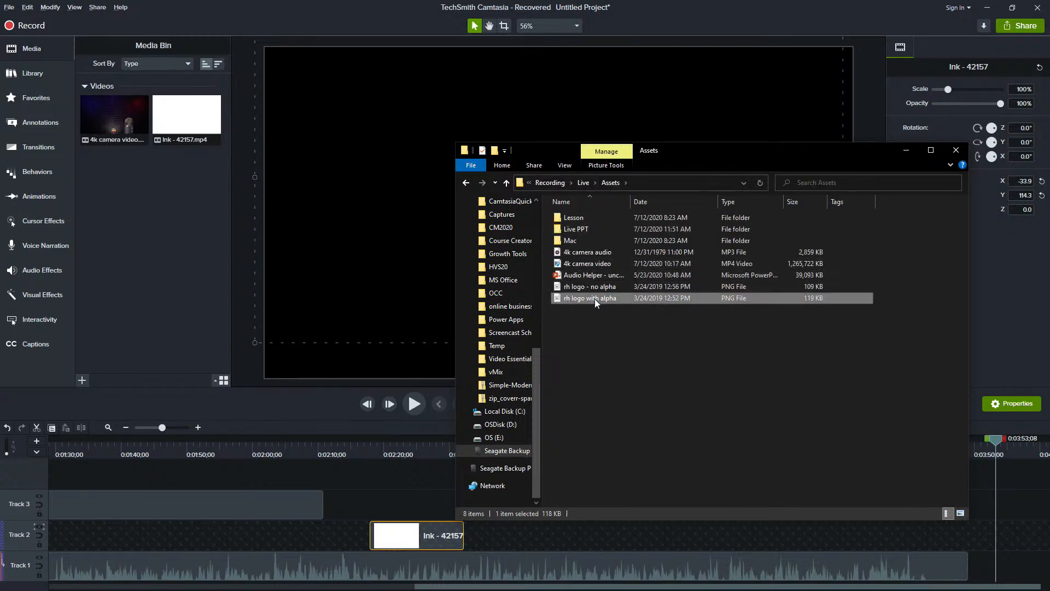
{"action": "left_click_drag", "start_coordinate": [113, 192], "coordinate": [993, 580]}
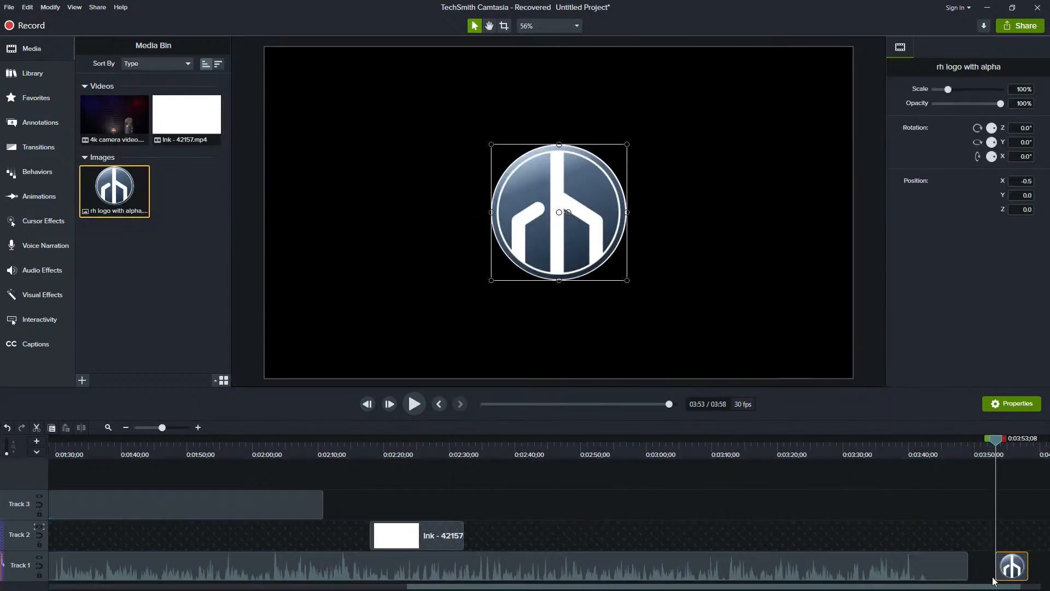
Add the Ink - 42157 clip above the logo at 0:03:53;08, move it down to Track 2 and play it.
{"action": "mouse_move", "coordinate": [186, 116]}
{"action": "left_mouse_down"}
{"action": "mouse_move", "coordinate": [202, 112]}
{"action": "mouse_move", "coordinate": [941, 506]}
{"action": "mouse_move", "coordinate": [1006, 523]}
{"action": "mouse_move", "coordinate": [994, 509]}
{"action": "left_mouse_up"}
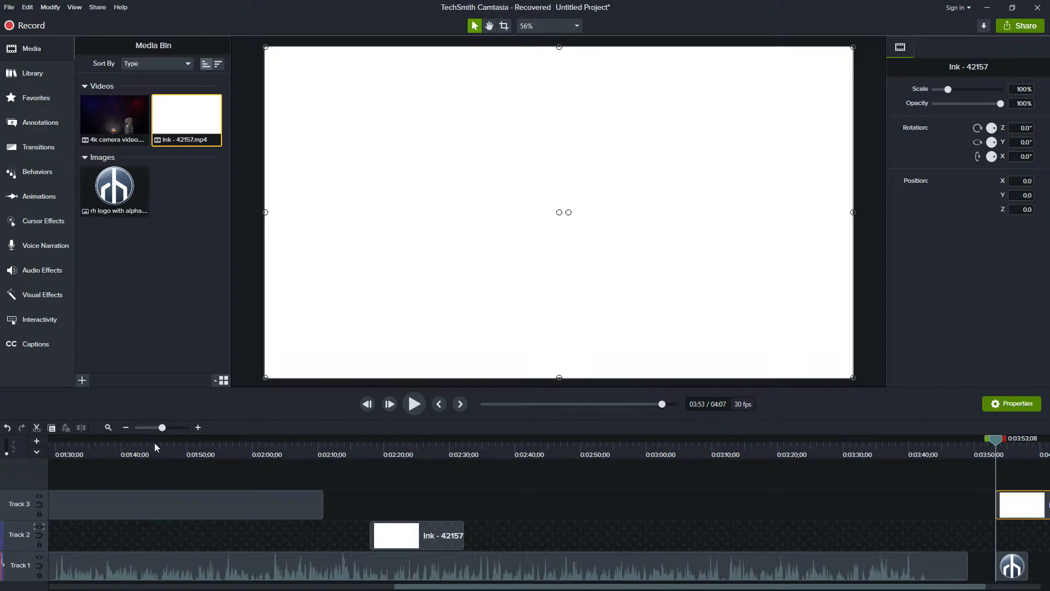
{"action": "left_click", "coordinate": [1030, 451]}
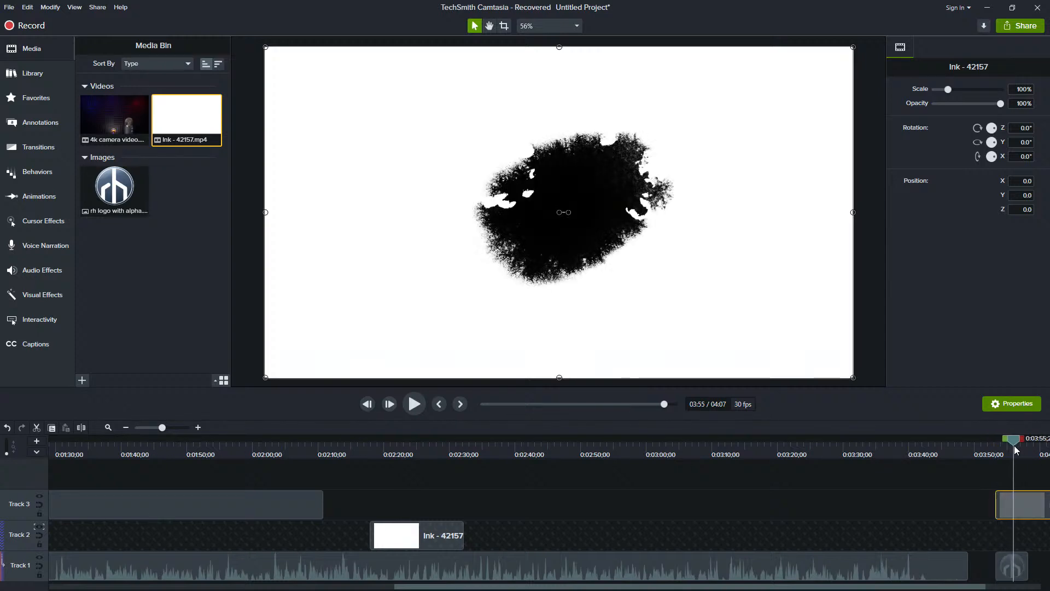
{"action": "left_click_drag", "start_coordinate": [1027, 450], "coordinate": [995, 449]}
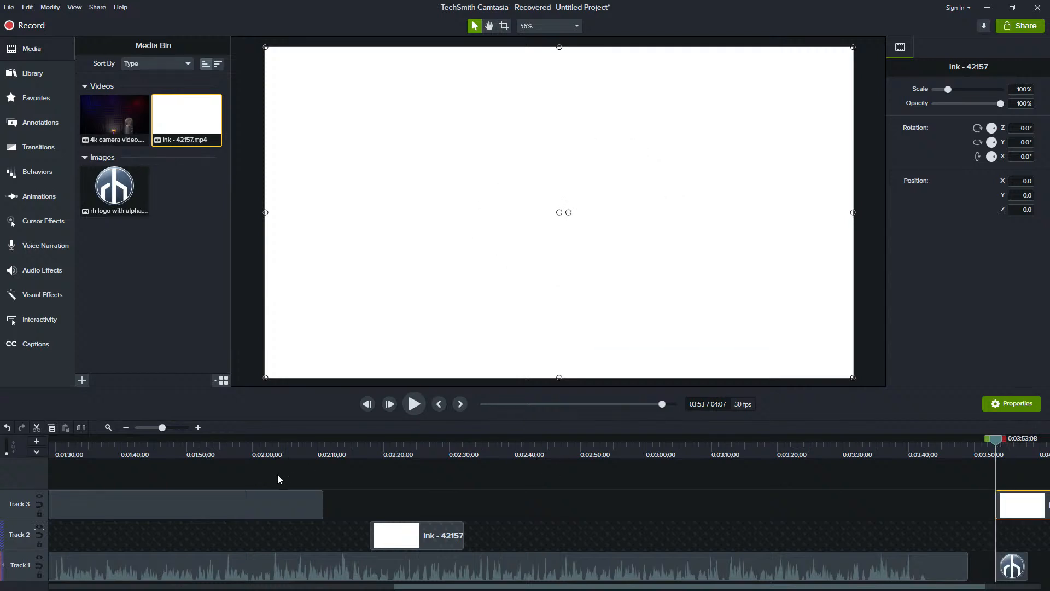
{"action": "left_click_drag", "start_coordinate": [1021, 514], "coordinate": [1020, 549]}
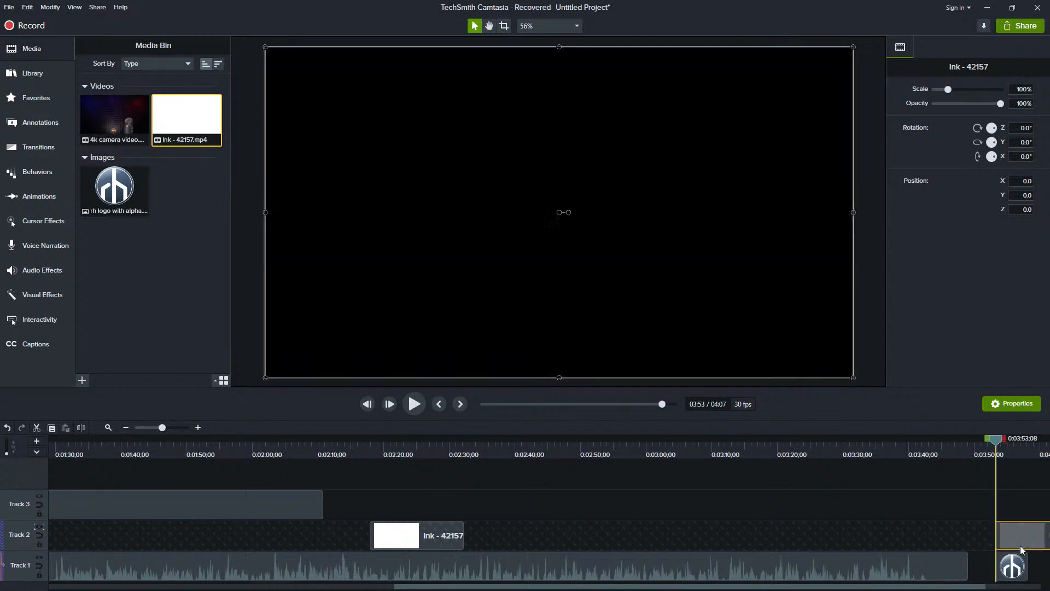
{"action": "key", "text": "space"}
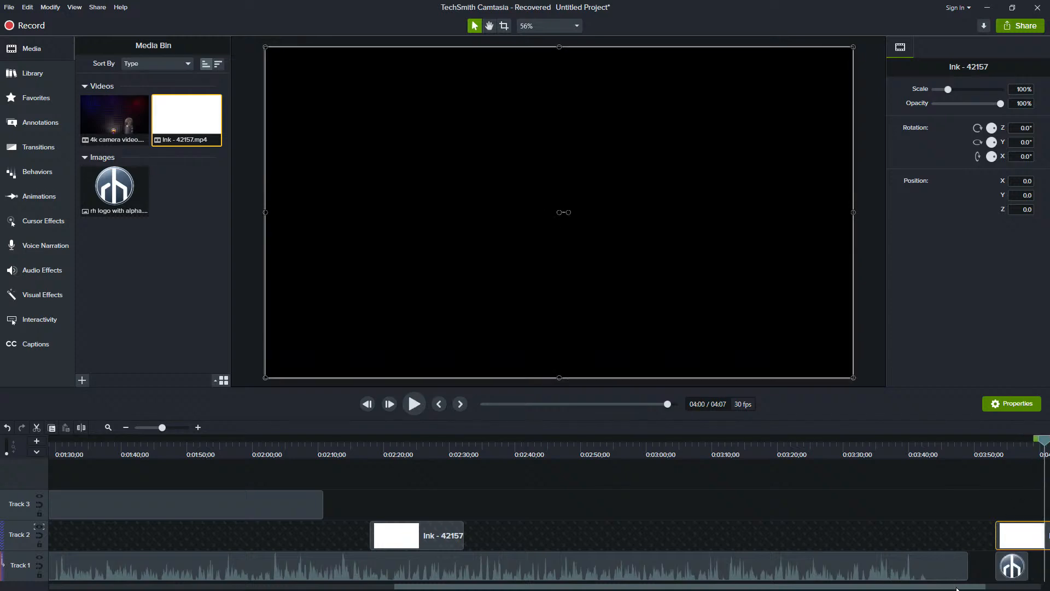
Extend the logo clip on Track 1 to the end of the ink clip and preview the reveal from 0:03:53;08.
{"action": "left_click_drag", "start_coordinate": [957, 588], "coordinate": [1014, 589]}
{"action": "left_click", "coordinate": [936, 563]}
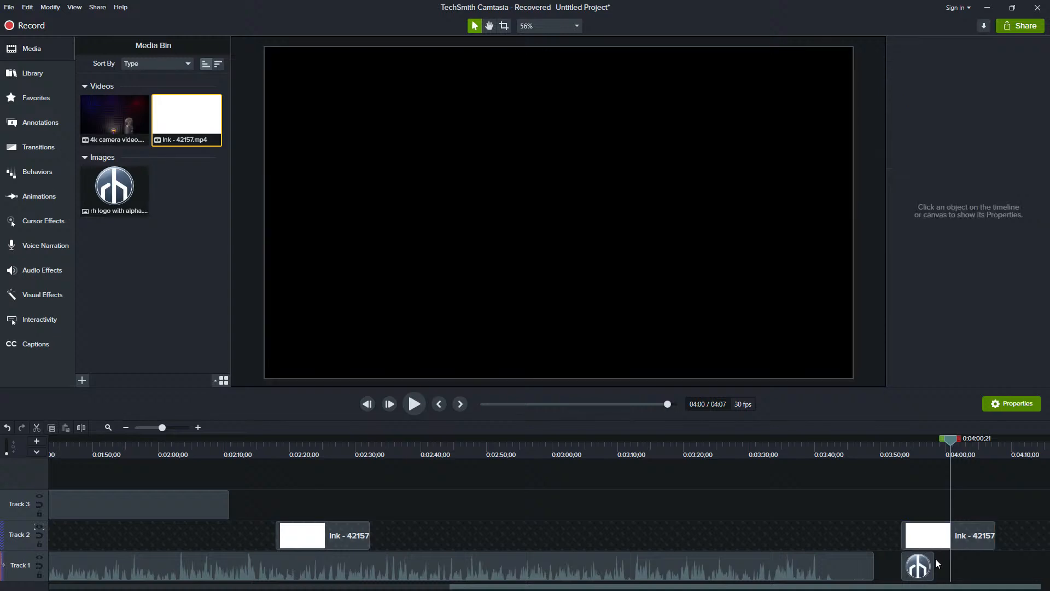
{"action": "left_click_drag", "start_coordinate": [934, 558], "coordinate": [994, 560]}
{"action": "left_click", "coordinate": [901, 453]}
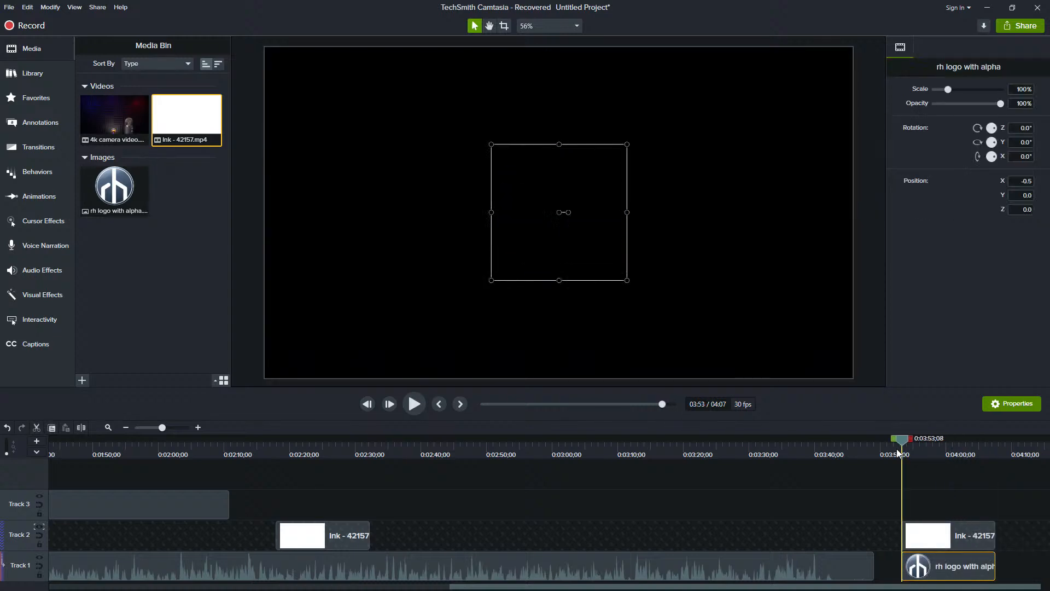
{"action": "key", "text": "space"}
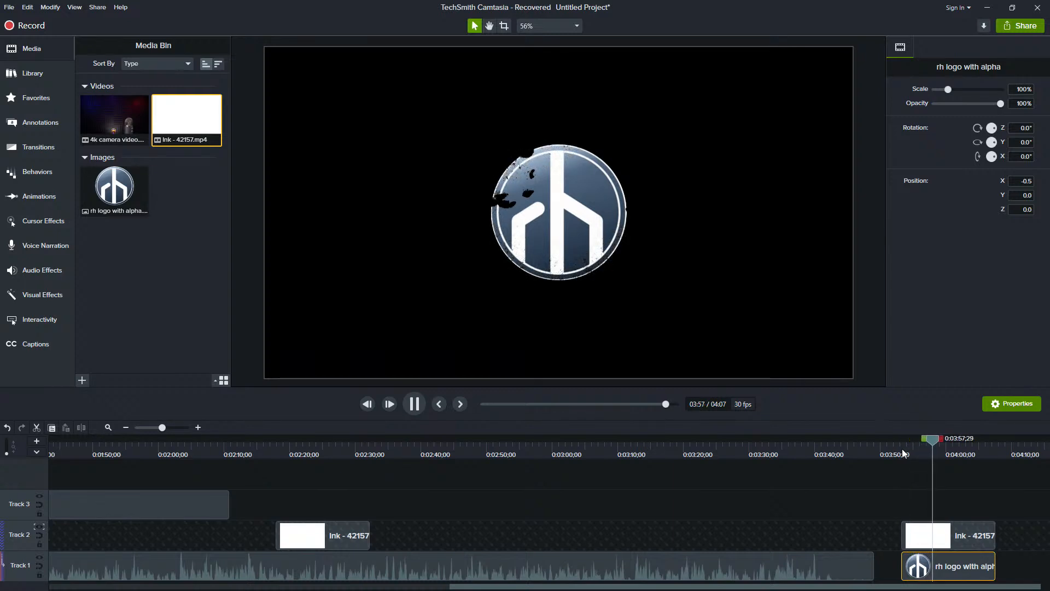
Paste a copy of the extended logo clip on Track 1 at 0:04:11;05.
{"action": "left_click", "coordinate": [1020, 453]}
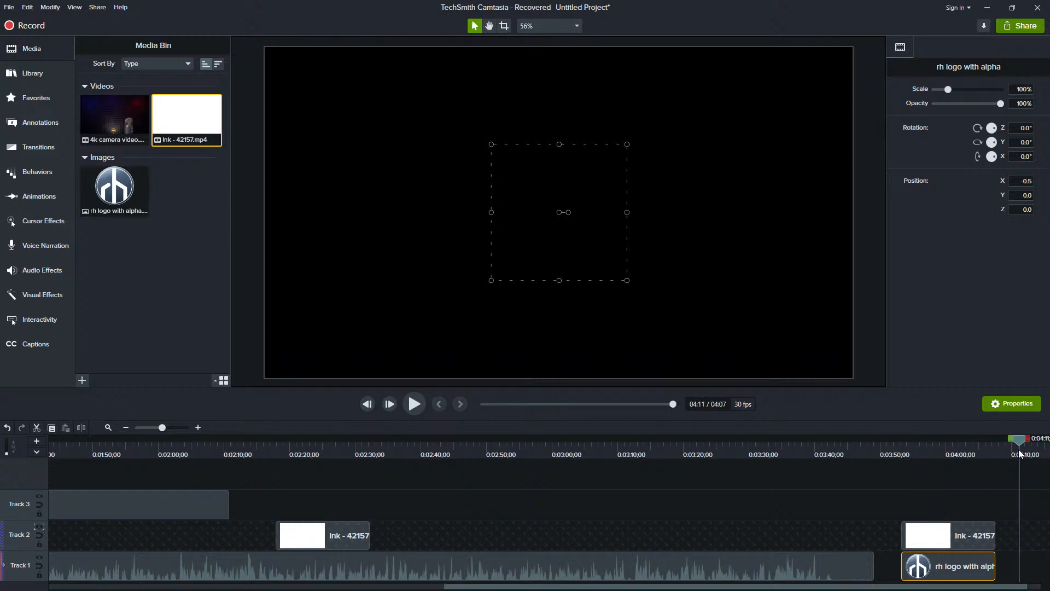
{"action": "key", "text": "ctrl+v"}
{"action": "left_click_drag", "start_coordinate": [923, 587], "coordinate": [987, 587]}
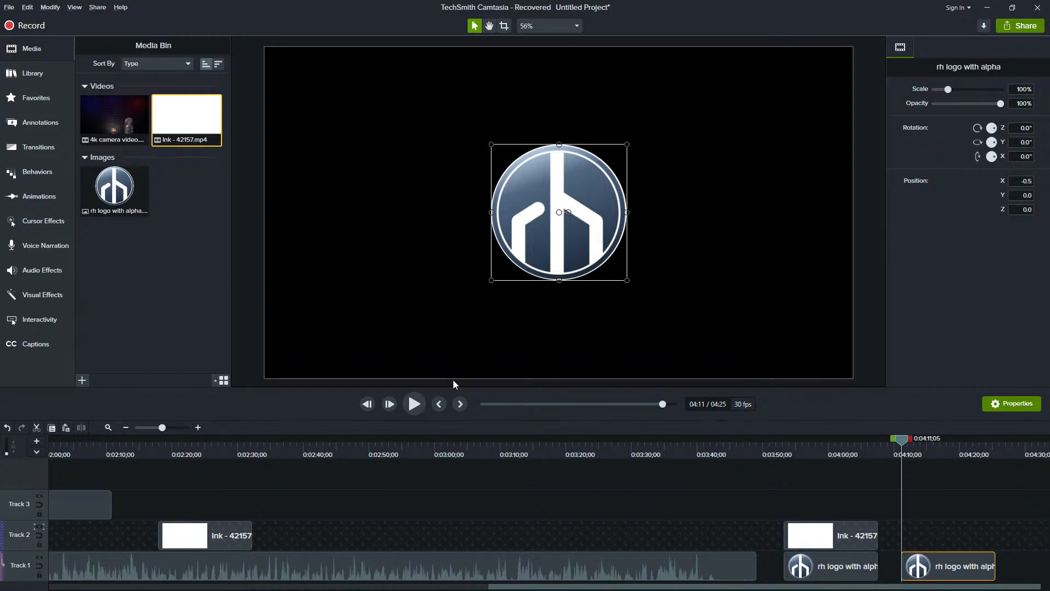
Add the Transition - 19427 video from the Luma folder to Track 3, aligned with the copied logo's start at 0:04:11;05.
{"action": "key", "text": "alt+Tab"}
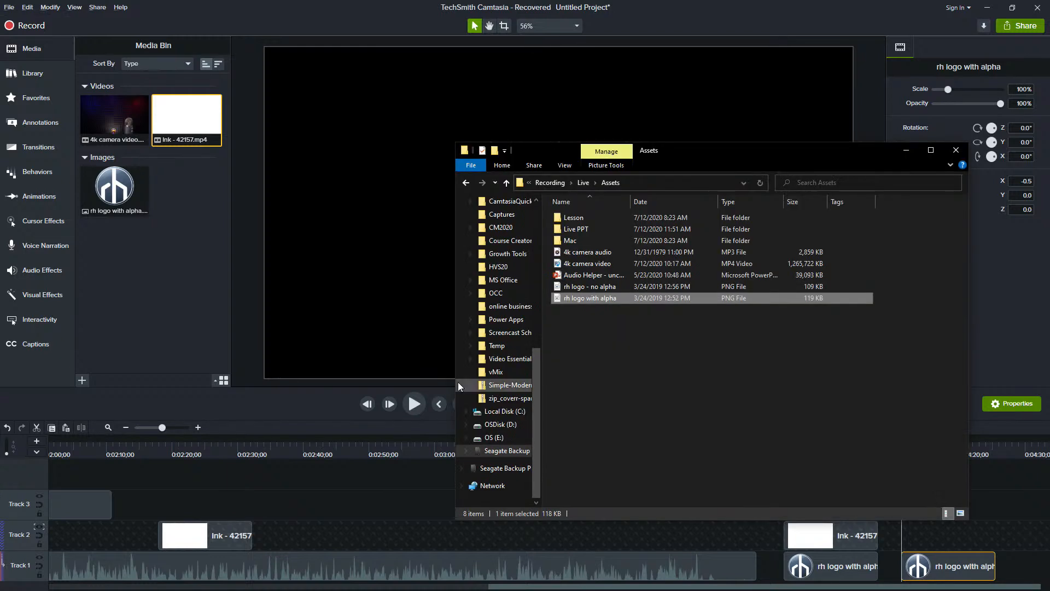
{"action": "left_click", "coordinate": [466, 183]}
{"action": "left_click", "coordinate": [466, 184]}
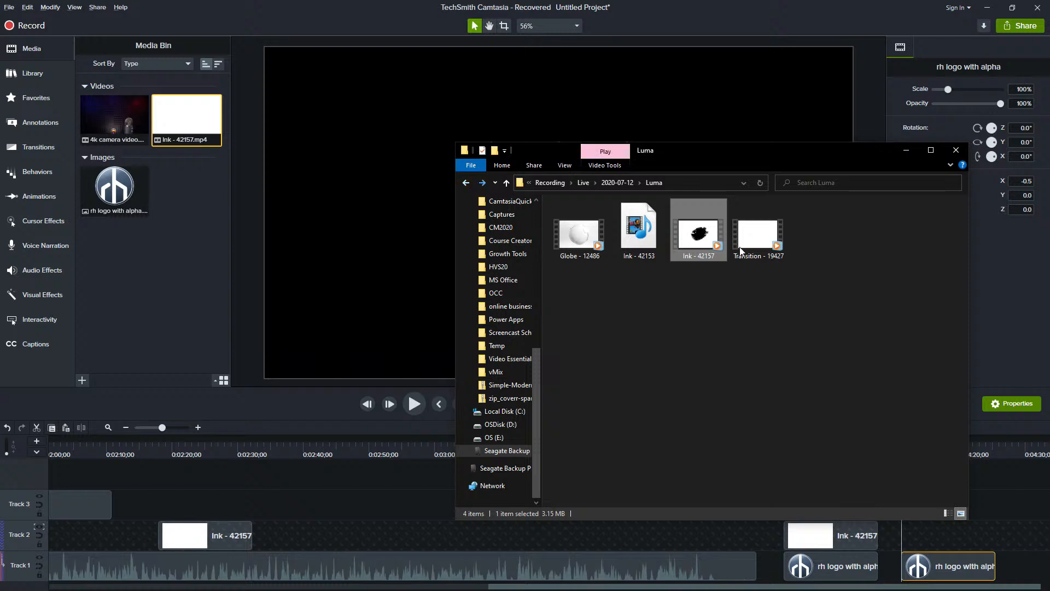
{"action": "left_click", "coordinate": [756, 240]}
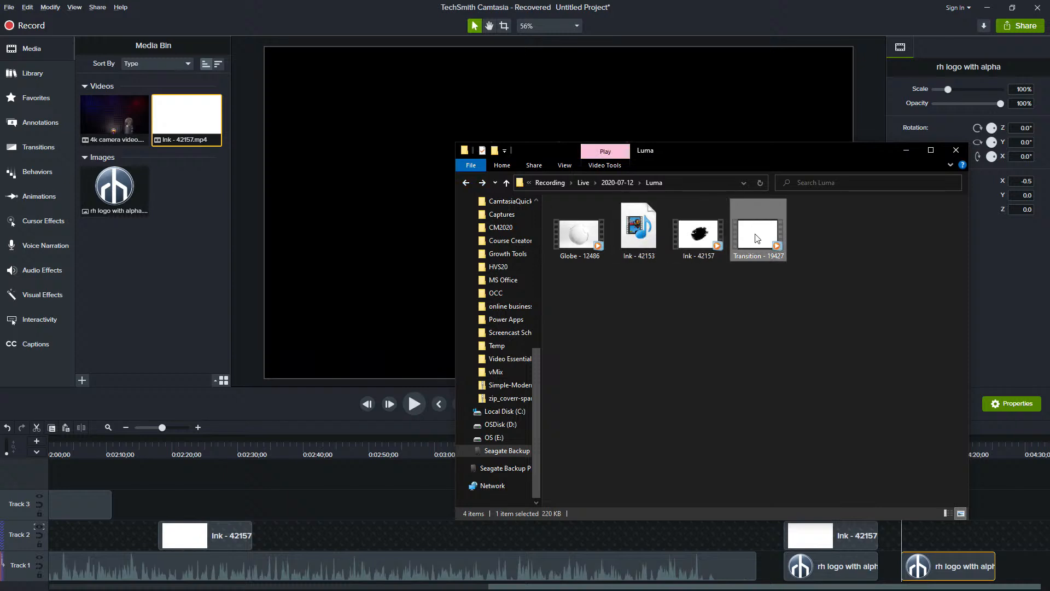
{"action": "left_click_drag", "start_coordinate": [753, 240], "coordinate": [981, 512]}
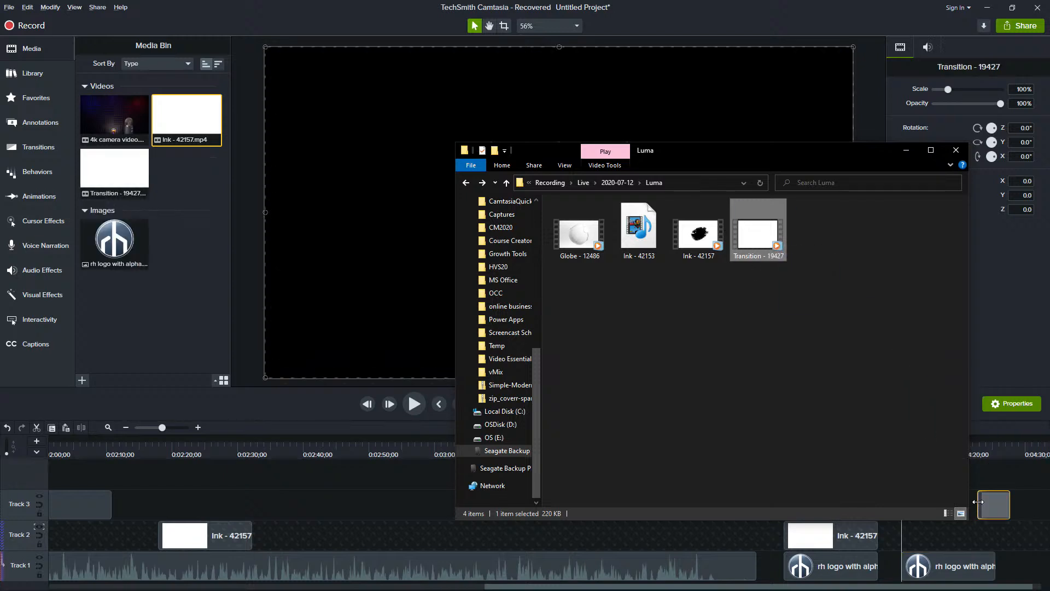
{"action": "left_click", "coordinate": [906, 152]}
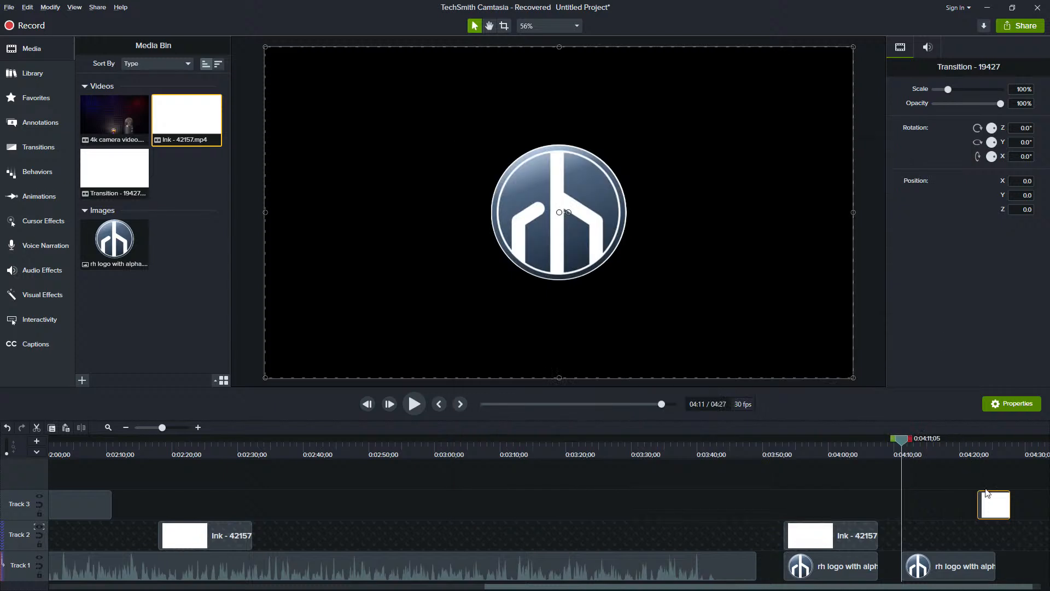
{"action": "left_click_drag", "start_coordinate": [978, 514], "coordinate": [923, 519]}
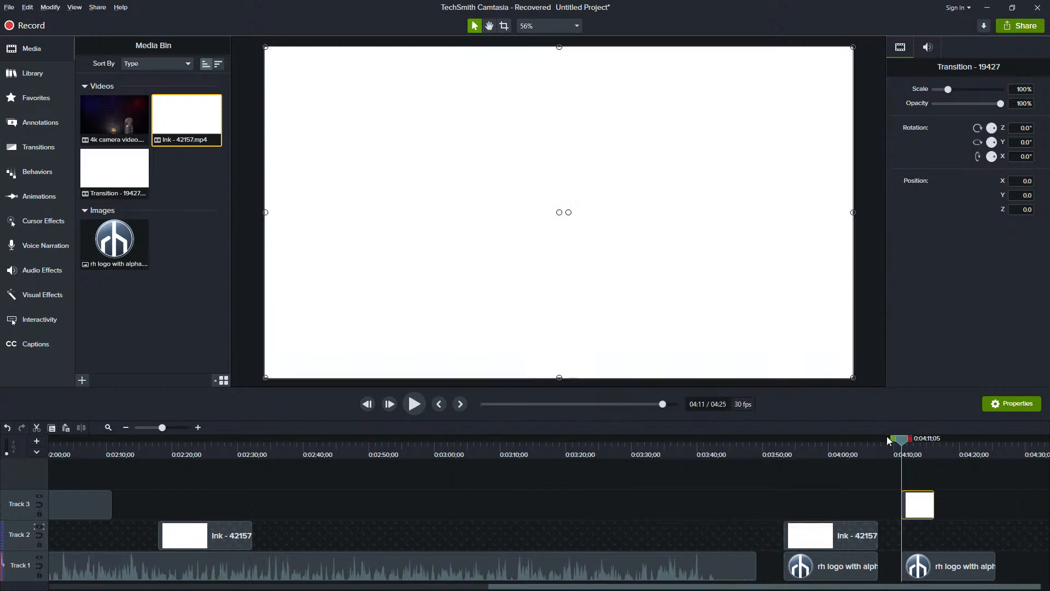
Preview the transition clip above the copied logo and revisit the ink-masked camera video around 0:02:24.
{"action": "key", "text": "space"}
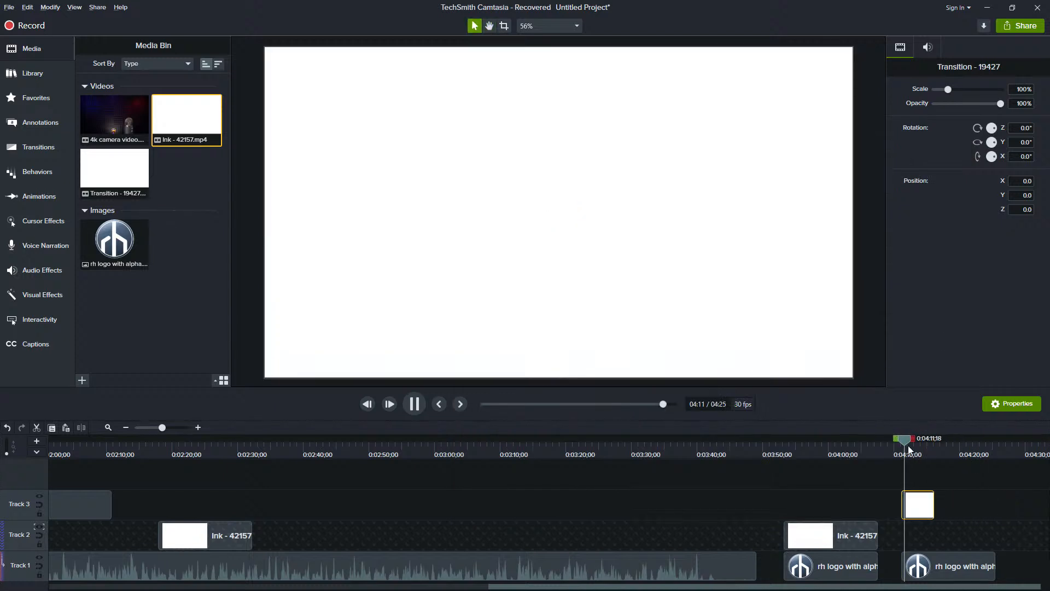
{"action": "key", "text": "space"}
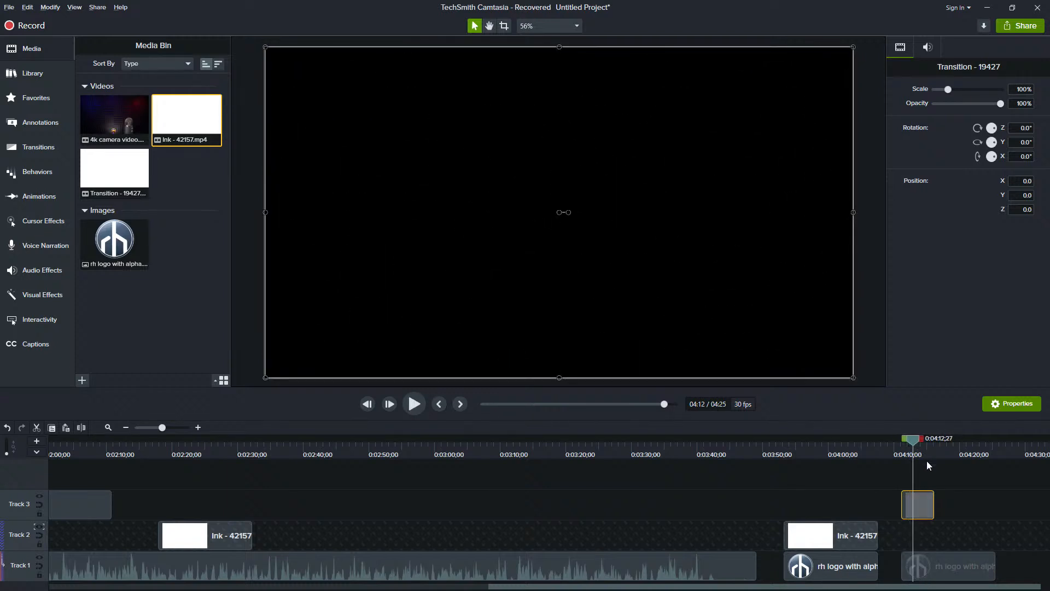
{"action": "key", "text": "space"}
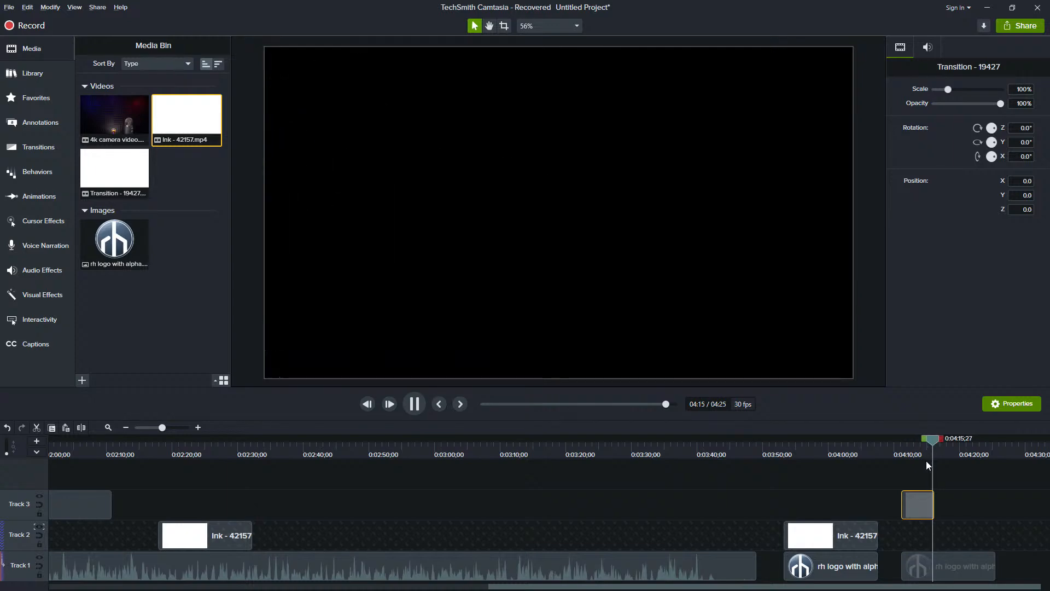
{"action": "key", "text": "space"}
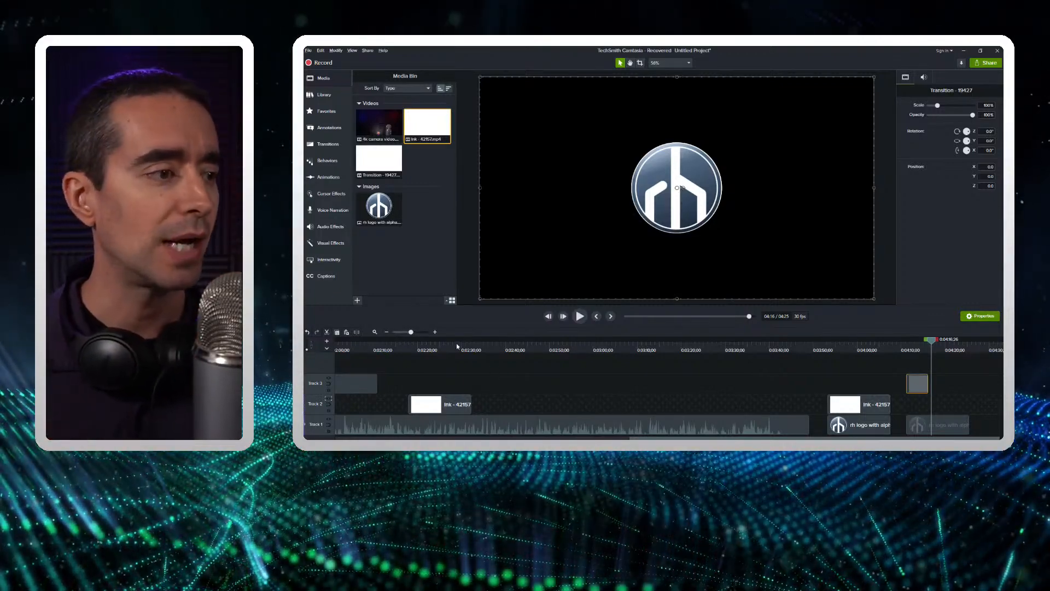
{"action": "left_click", "coordinate": [437, 344]}
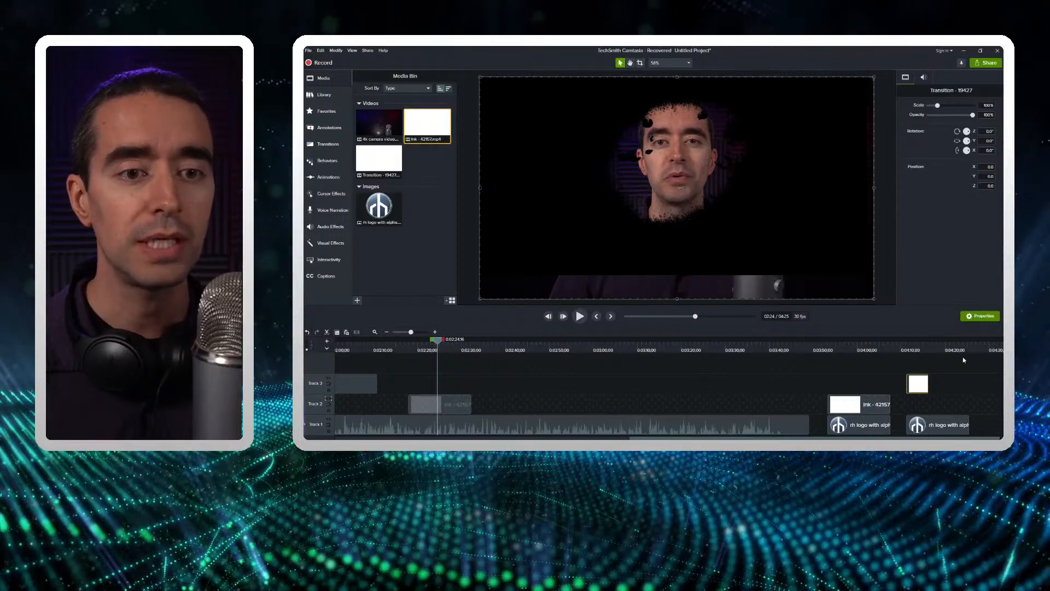
{"action": "left_click", "coordinate": [989, 342]}
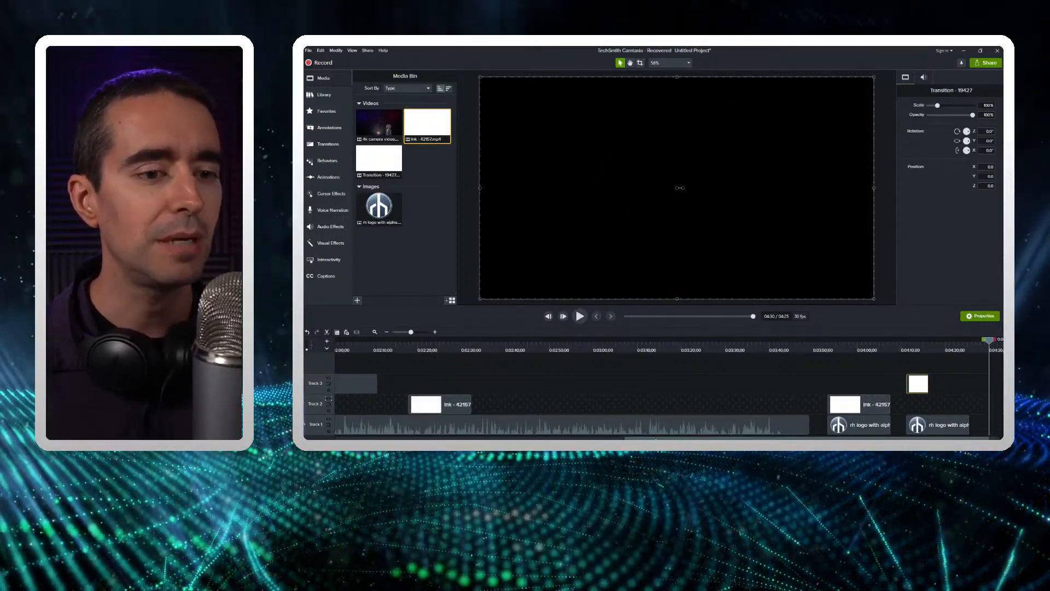
Start a new project without saving the changes to the recovered project.
{"action": "left_click", "coordinate": [308, 50]}
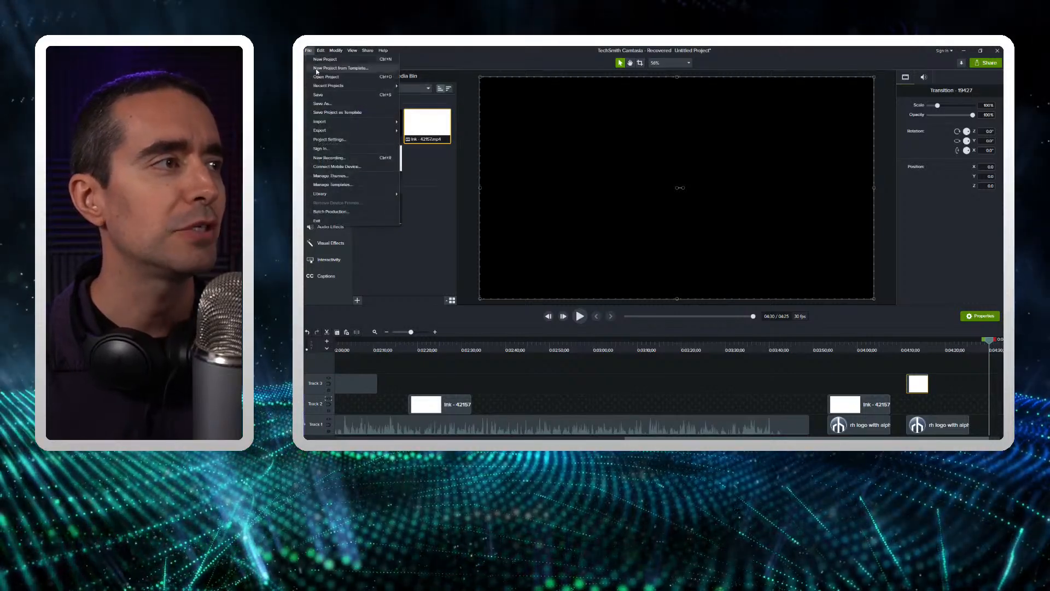
{"action": "left_click", "coordinate": [328, 68]}
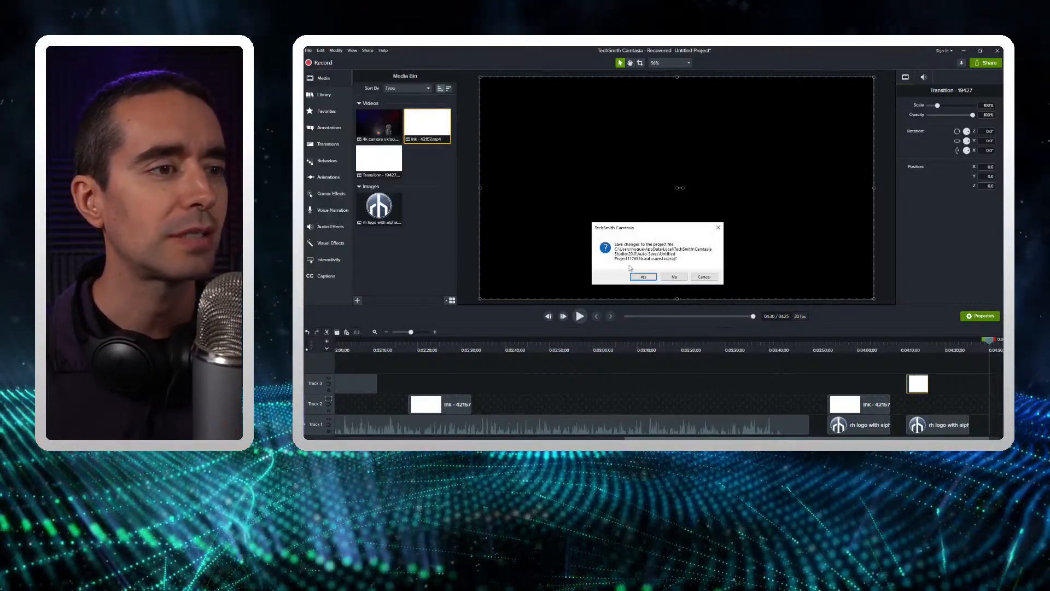
{"action": "left_click", "coordinate": [674, 276]}
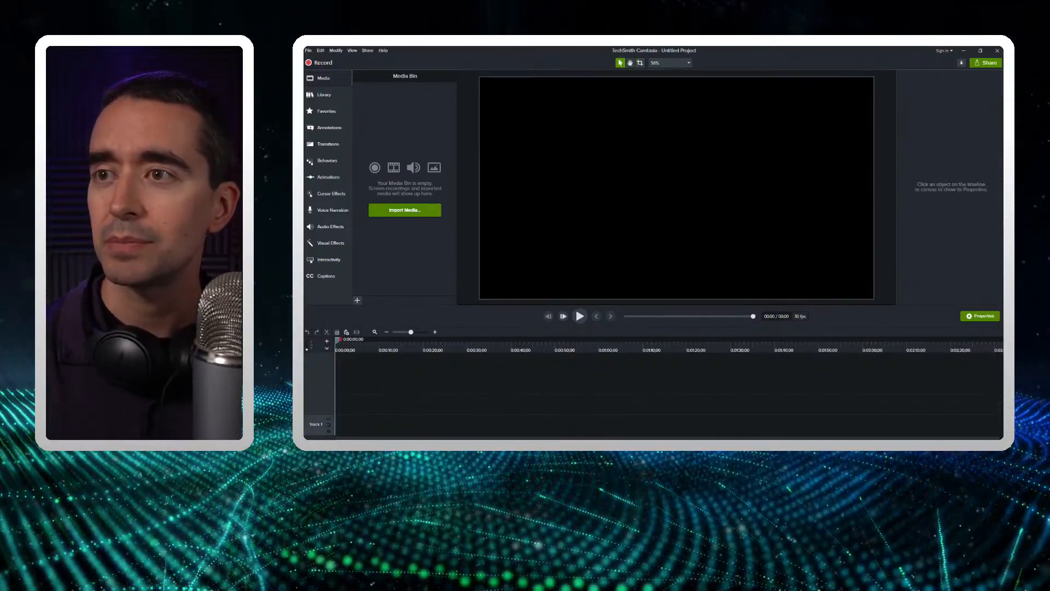
Import the Transition - 19427 video from the Luma folder into the new project's media bin.
{"action": "key", "text": "alt+Tab"}
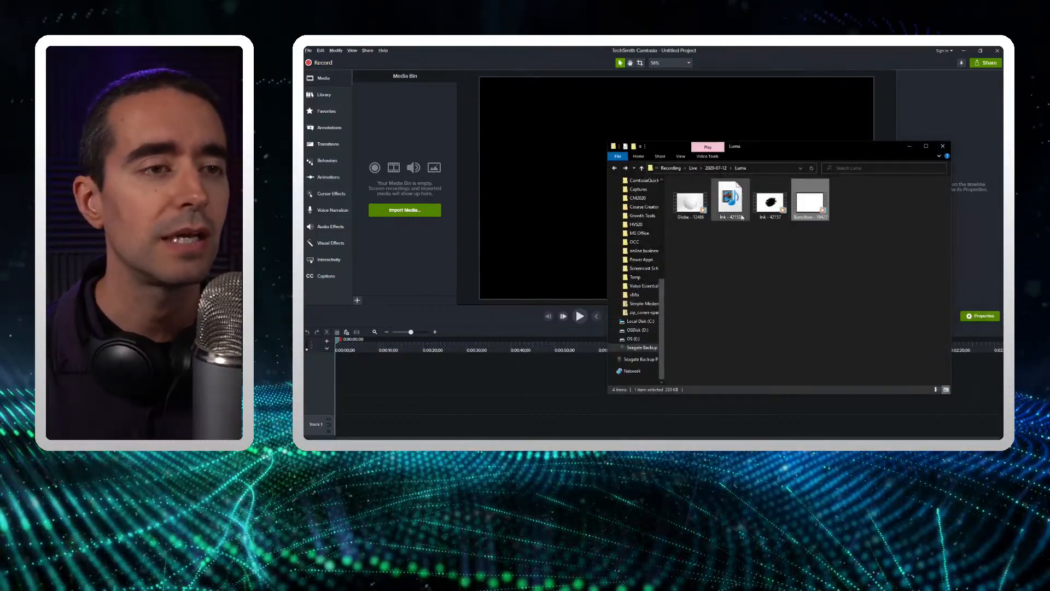
{"action": "left_click_drag", "start_coordinate": [804, 208], "coordinate": [434, 175]}
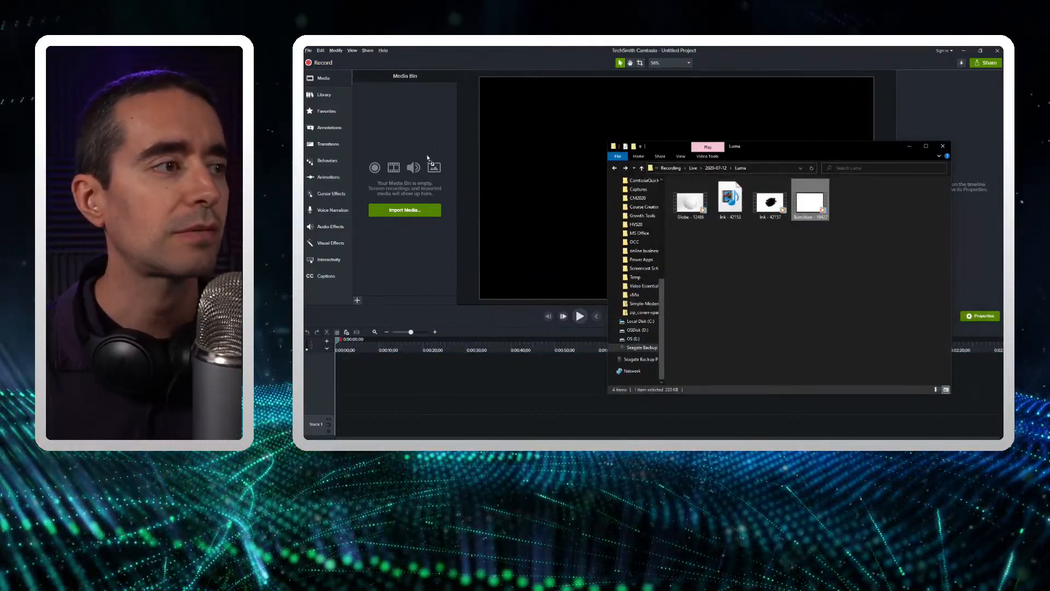
{"action": "left_click_drag", "start_coordinate": [419, 137], "coordinate": [419, 138]}
Import the 2GB Camera video and the Install Camtasia 2020 recording from Assets > Mac > Lesson into the media bin.
{"action": "left_click", "coordinate": [715, 168]}
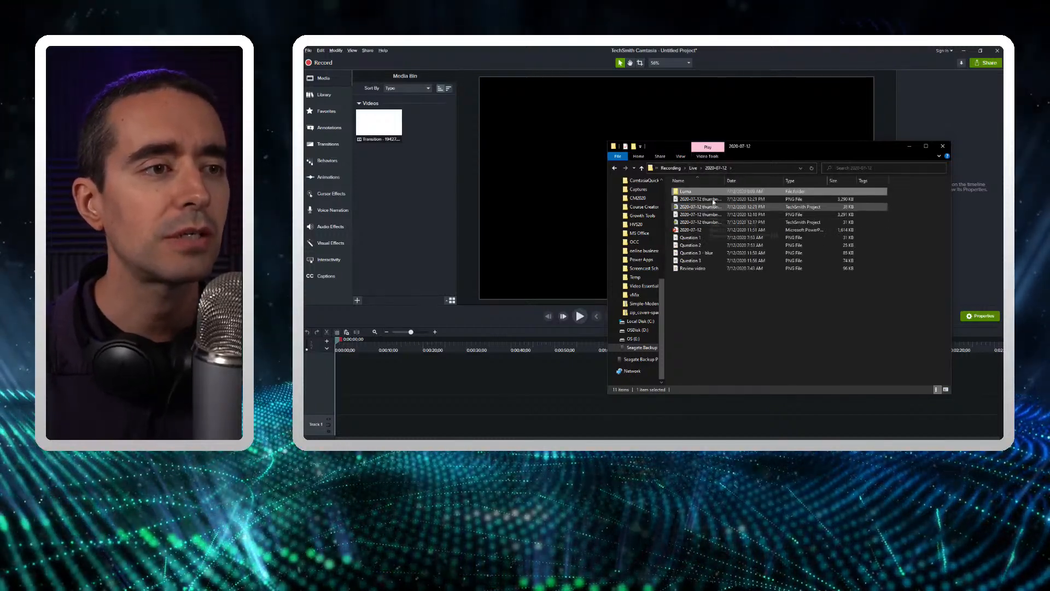
{"action": "left_click", "coordinate": [693, 168]}
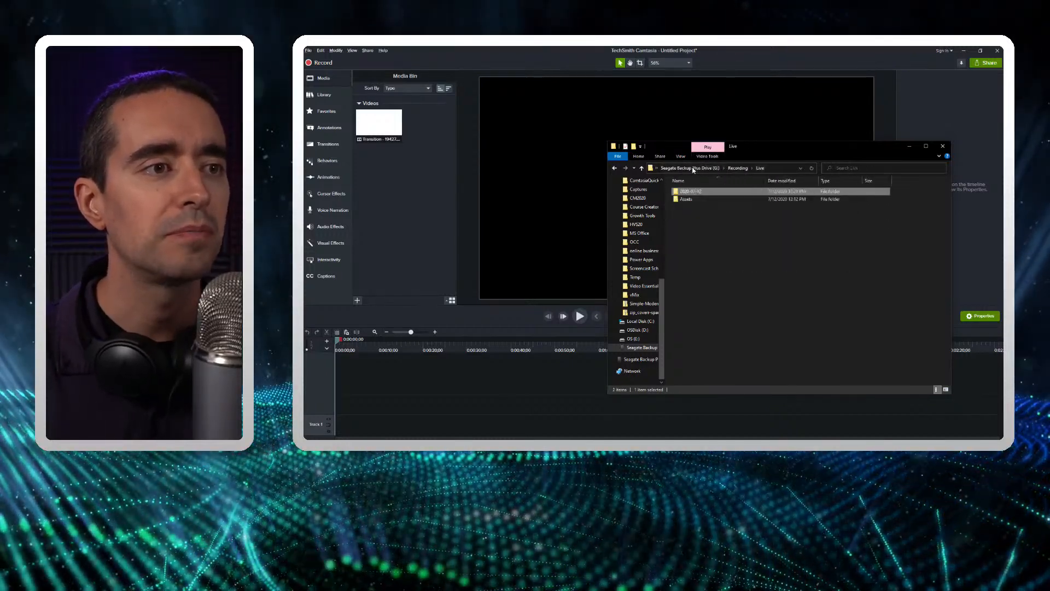
{"action": "left_click", "coordinate": [690, 200]}
{"action": "double_click", "coordinate": [690, 199]}
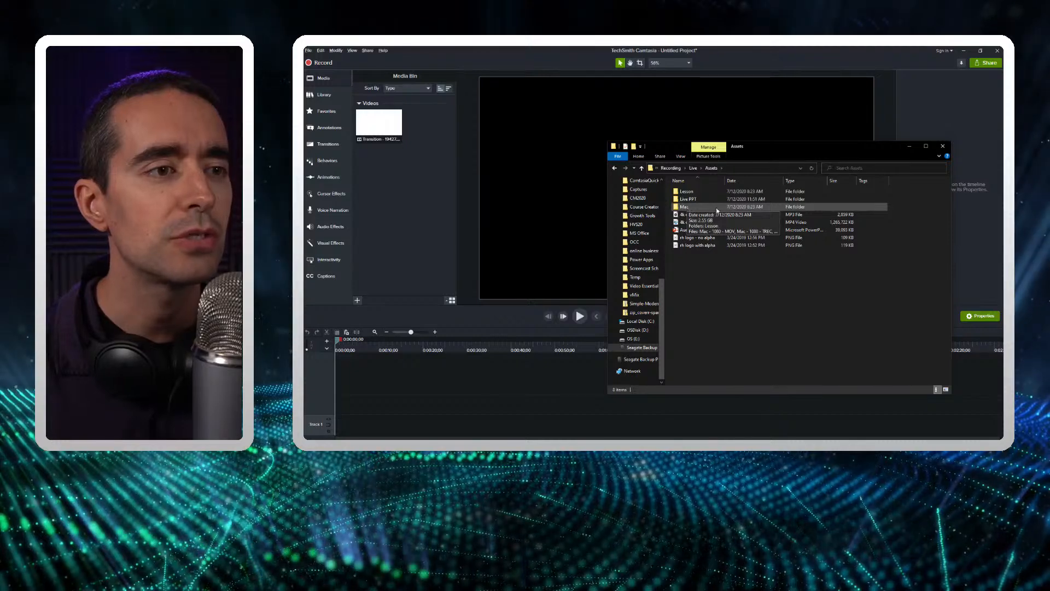
{"action": "double_click", "coordinate": [685, 207]}
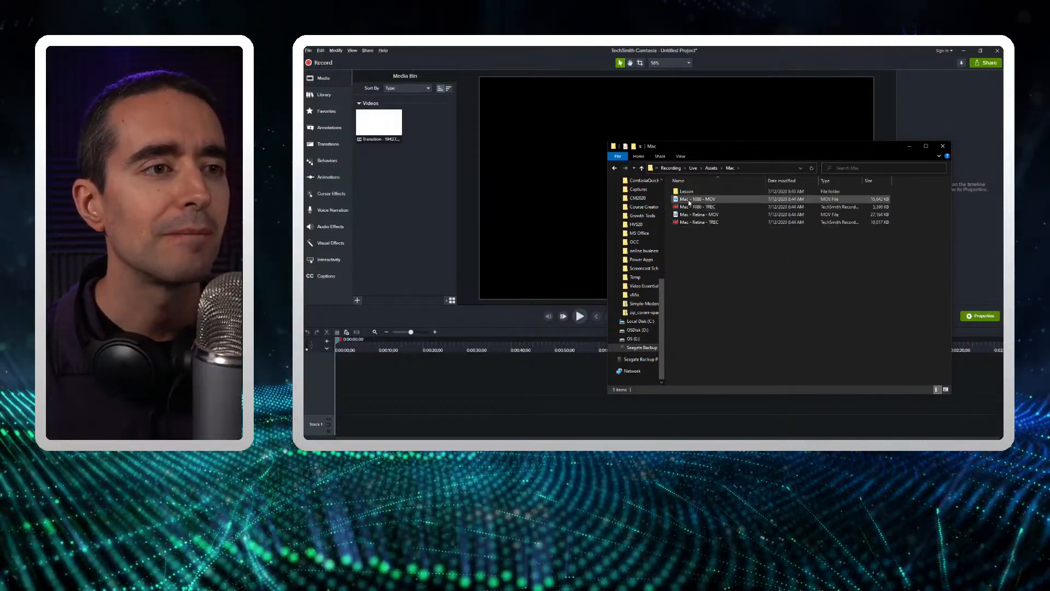
{"action": "double_click", "coordinate": [686, 191]}
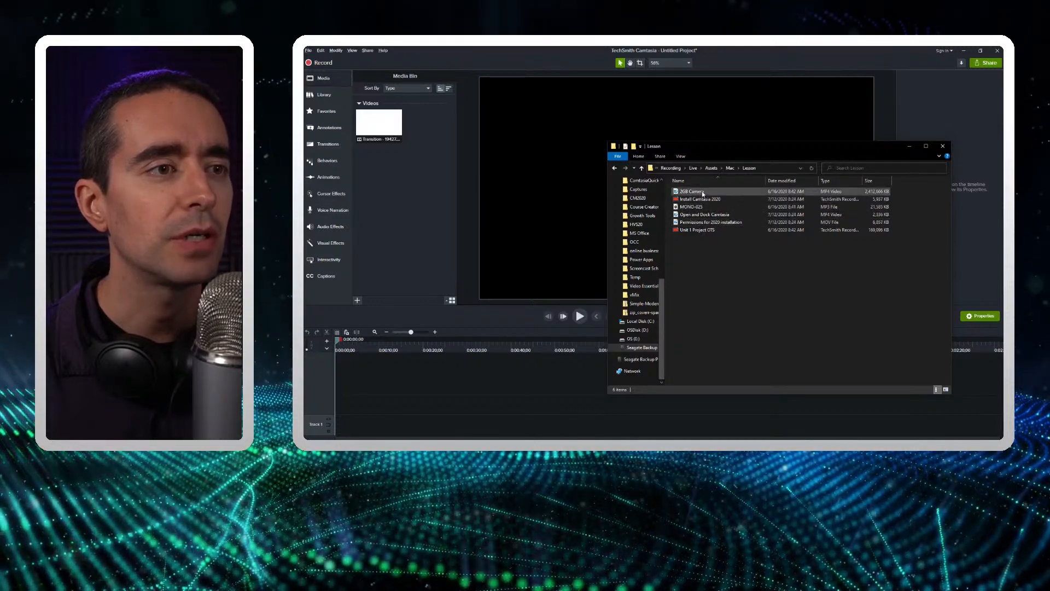
{"action": "left_click", "coordinate": [702, 193]}
{"action": "left_click_drag", "start_coordinate": [702, 193], "coordinate": [406, 180]}
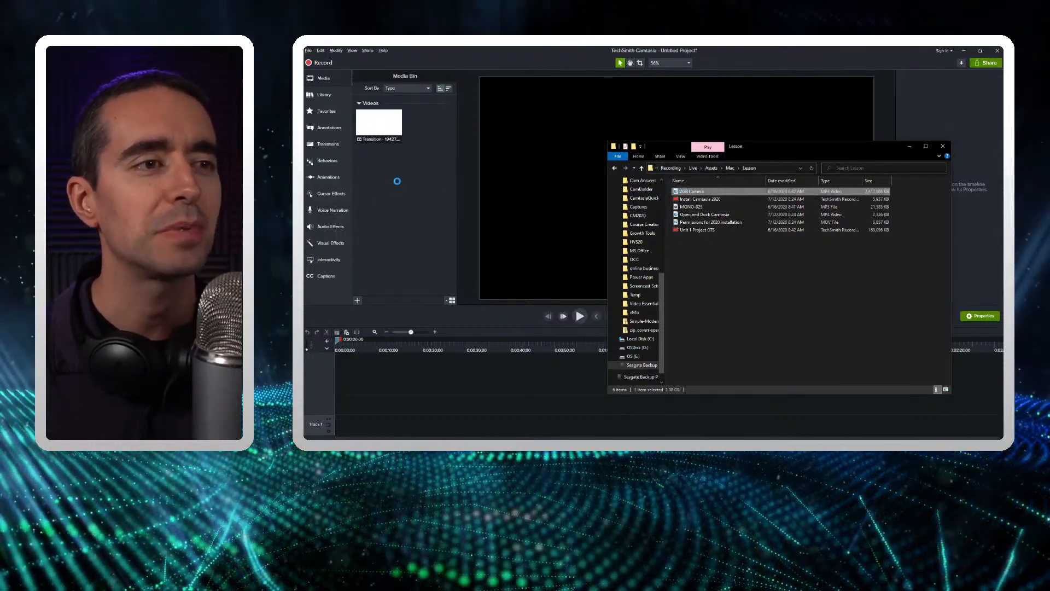
{"action": "left_click_drag", "start_coordinate": [707, 203], "coordinate": [397, 185]}
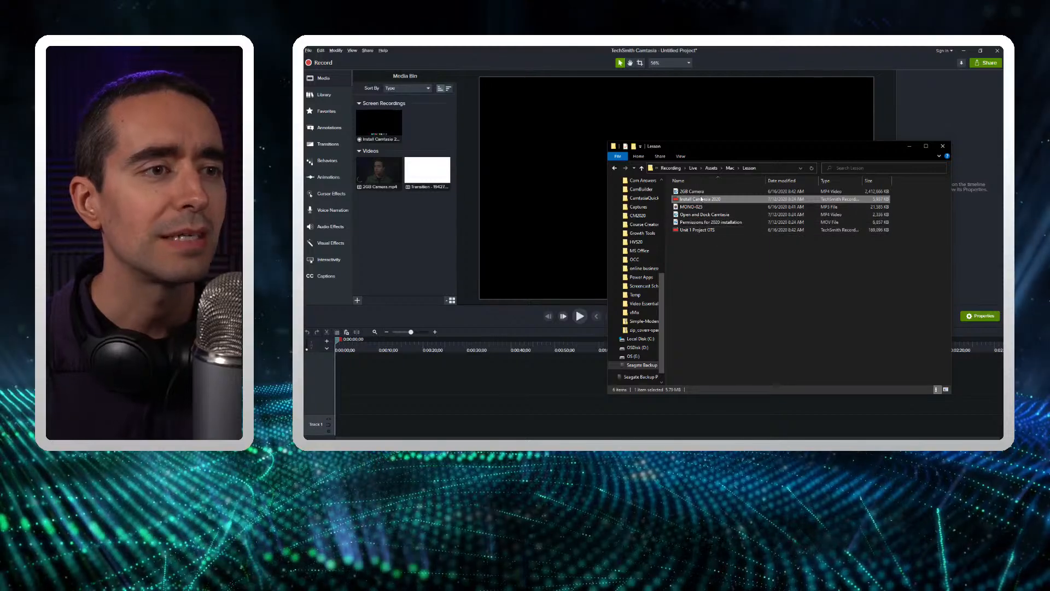
Place the Install Camtasia 2020 screen recording on Track 1 and the 2GB Camera video on Track 2, both starting at zero.
{"action": "left_click_drag", "start_coordinate": [385, 124], "coordinate": [331, 431]}
{"action": "left_click_drag", "start_coordinate": [362, 351], "coordinate": [341, 336]}
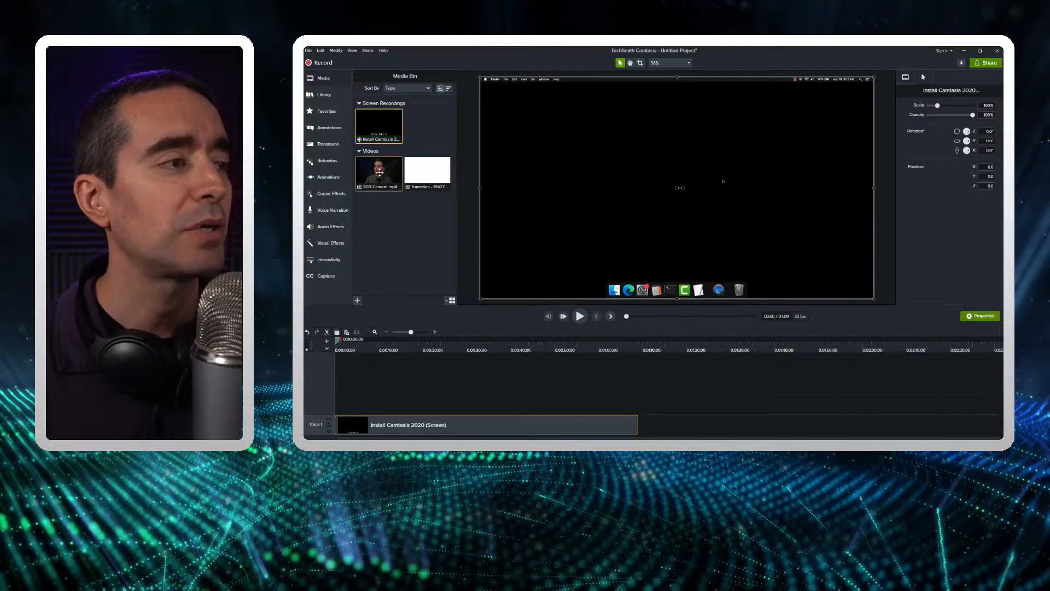
{"action": "left_click_drag", "start_coordinate": [378, 173], "coordinate": [342, 394]}
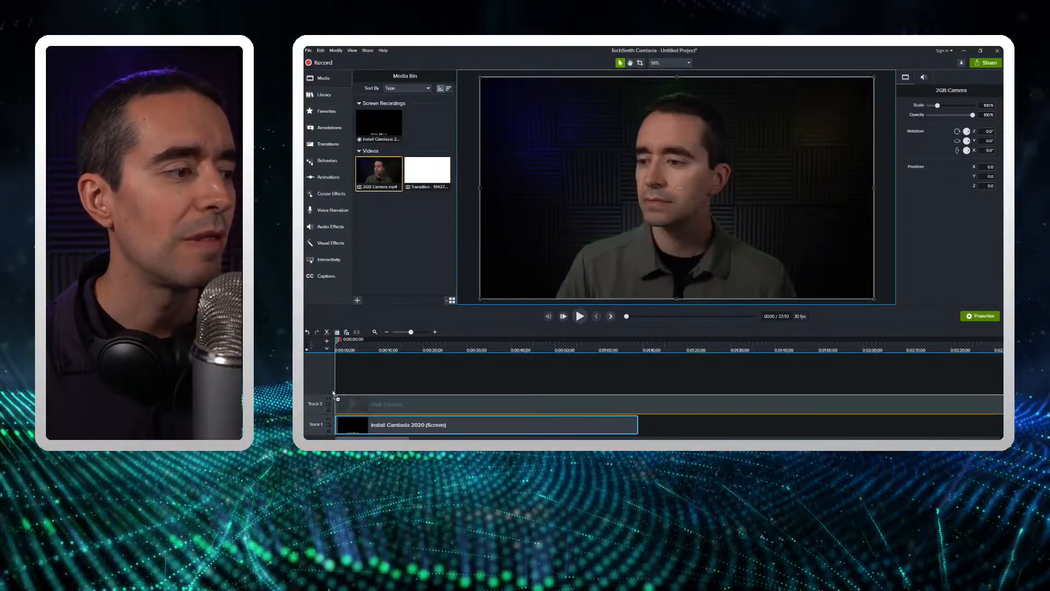
Trim the opening of the camera clip on Track 2 up to about 0:00:53 and start the remainder at zero.
{"action": "left_click", "coordinate": [381, 348]}
{"action": "left_click_drag", "start_coordinate": [381, 348], "coordinate": [570, 352]}
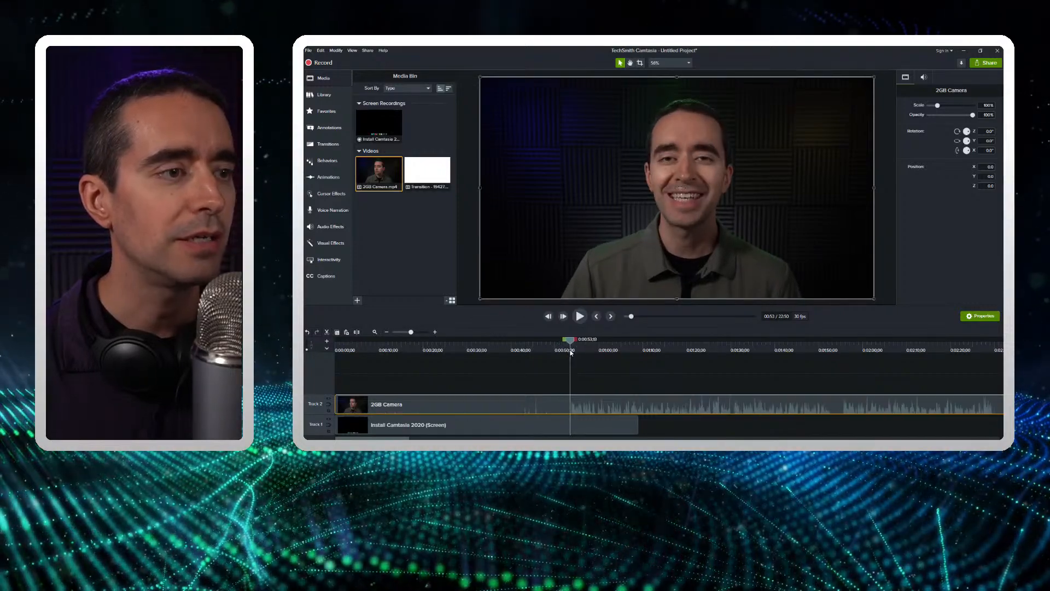
{"action": "left_click_drag", "start_coordinate": [337, 407], "coordinate": [361, 406]}
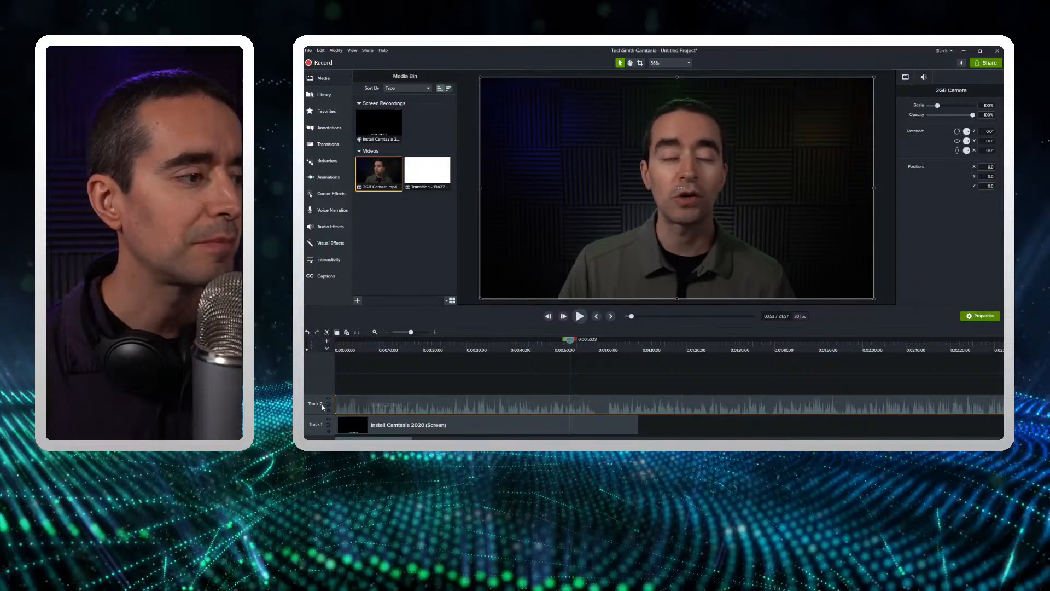
Add the Transition - 19427 video to Track 3 at 0:00:05;00 and trim its start to 0:00:08;10.
{"action": "left_click", "coordinate": [348, 348]}
{"action": "mouse_move", "coordinate": [348, 345]}
{"action": "left_mouse_down"}
{"action": "mouse_move", "coordinate": [423, 350]}
{"action": "mouse_move", "coordinate": [347, 345]}
{"action": "mouse_move", "coordinate": [356, 346]}
{"action": "left_mouse_up"}
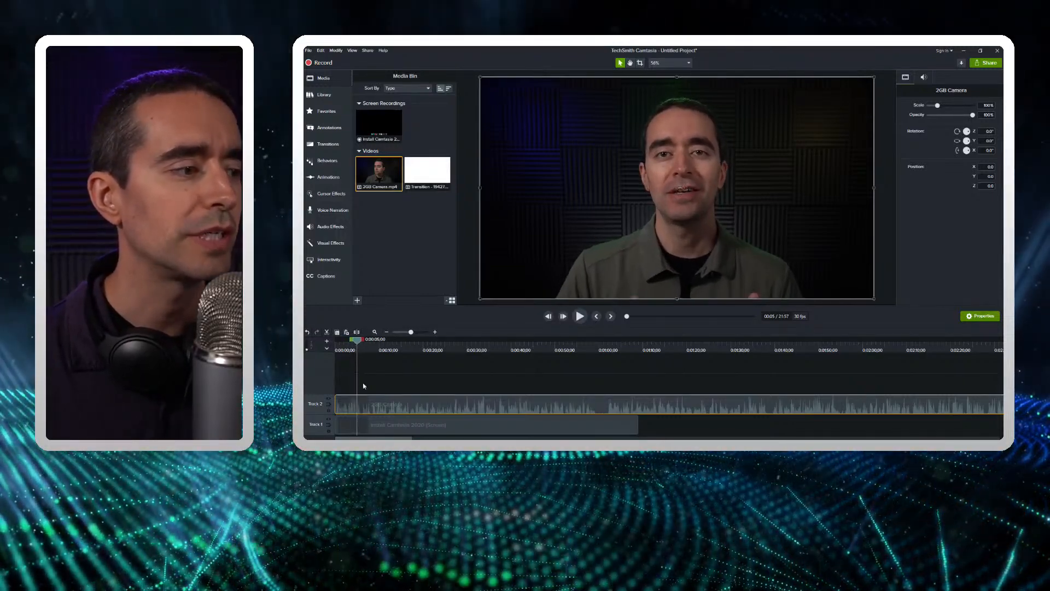
{"action": "left_click_drag", "start_coordinate": [428, 170], "coordinate": [359, 390]}
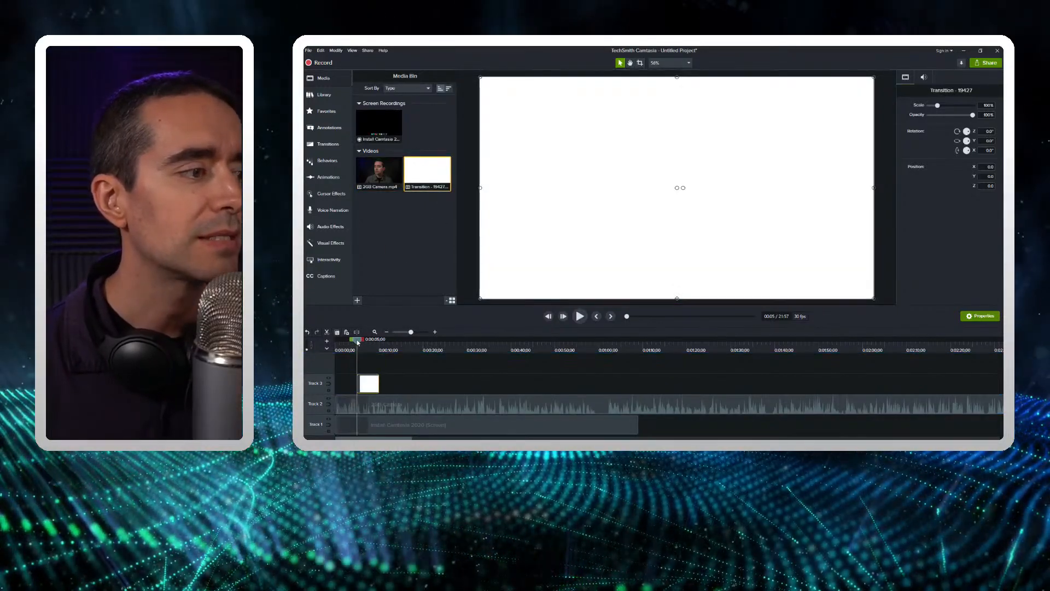
{"action": "left_click_drag", "start_coordinate": [359, 343], "coordinate": [373, 344]}
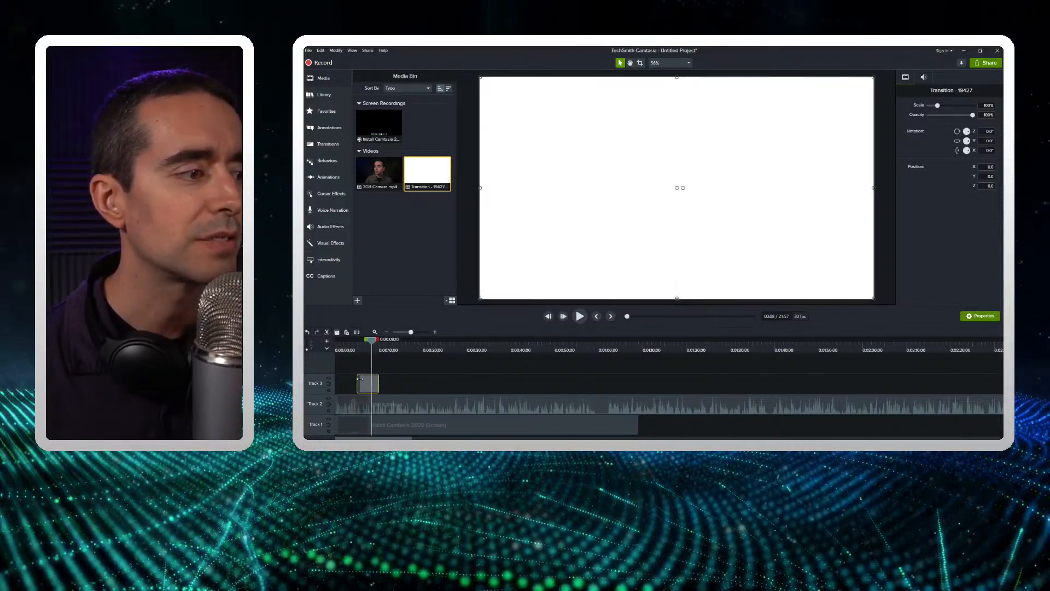
{"action": "left_click_drag", "start_coordinate": [356, 382], "coordinate": [385, 383]}
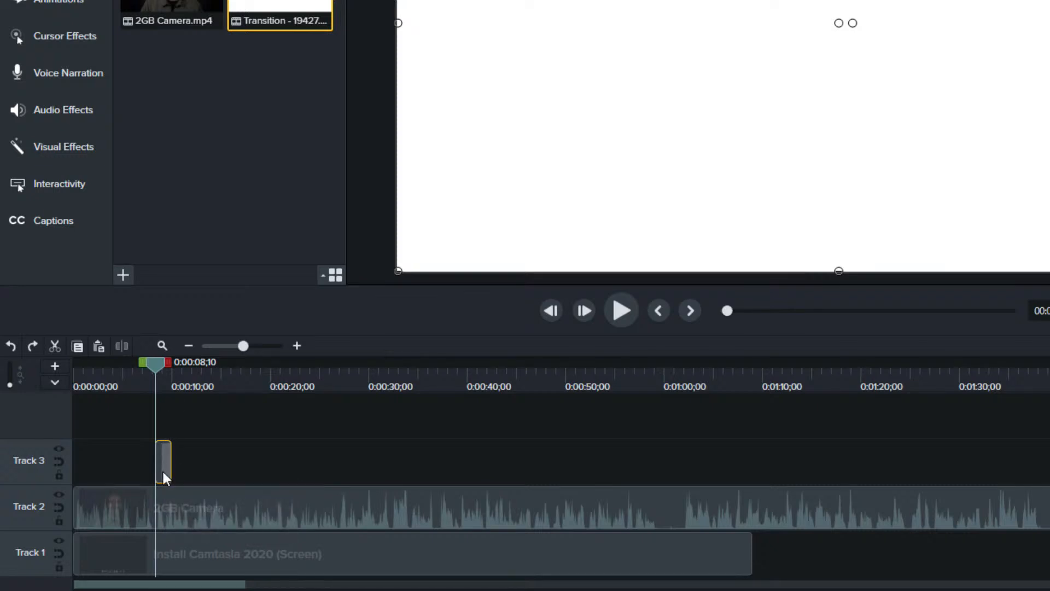
Move the trimmed Transition clip on Track 3 to start at 0:00:05;08 and scrub through it.
{"action": "left_click_drag", "start_coordinate": [110, 379], "coordinate": [125, 381]}
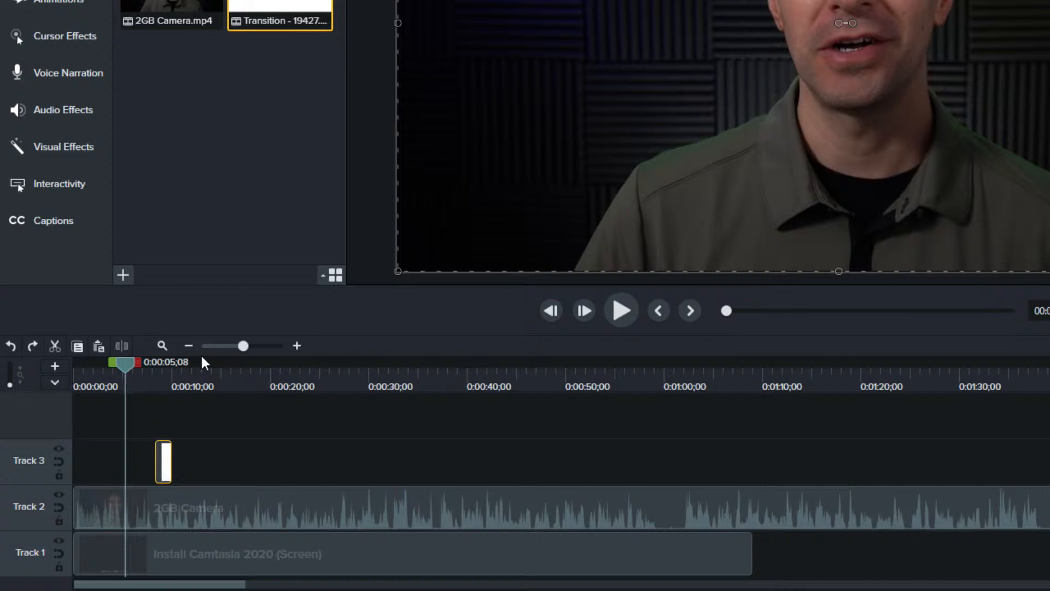
{"action": "left_click_drag", "start_coordinate": [238, 346], "coordinate": [261, 346]}
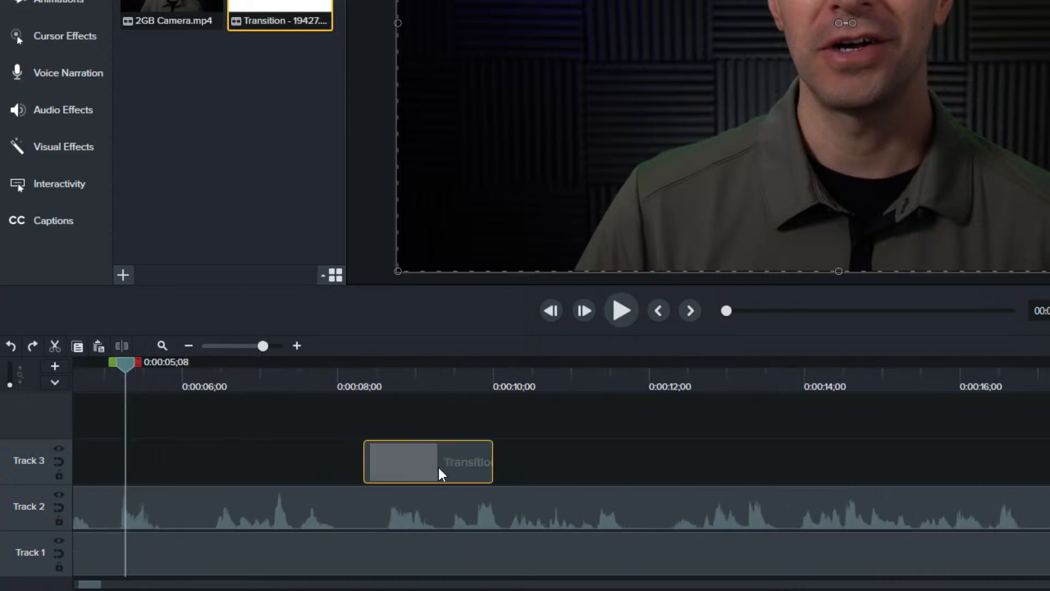
{"action": "left_click_drag", "start_coordinate": [263, 480], "coordinate": [190, 482]}
{"action": "mouse_move", "coordinate": [127, 362]}
{"action": "left_mouse_down"}
{"action": "mouse_move", "coordinate": [251, 375]}
{"action": "mouse_move", "coordinate": [127, 365]}
{"action": "mouse_move", "coordinate": [252, 389]}
{"action": "mouse_move", "coordinate": [233, 399]}
{"action": "mouse_move", "coordinate": [241, 382]}
{"action": "left_mouse_up"}
{"action": "right_click", "coordinate": [127, 365]}
{"action": "left_click", "coordinate": [110, 441]}
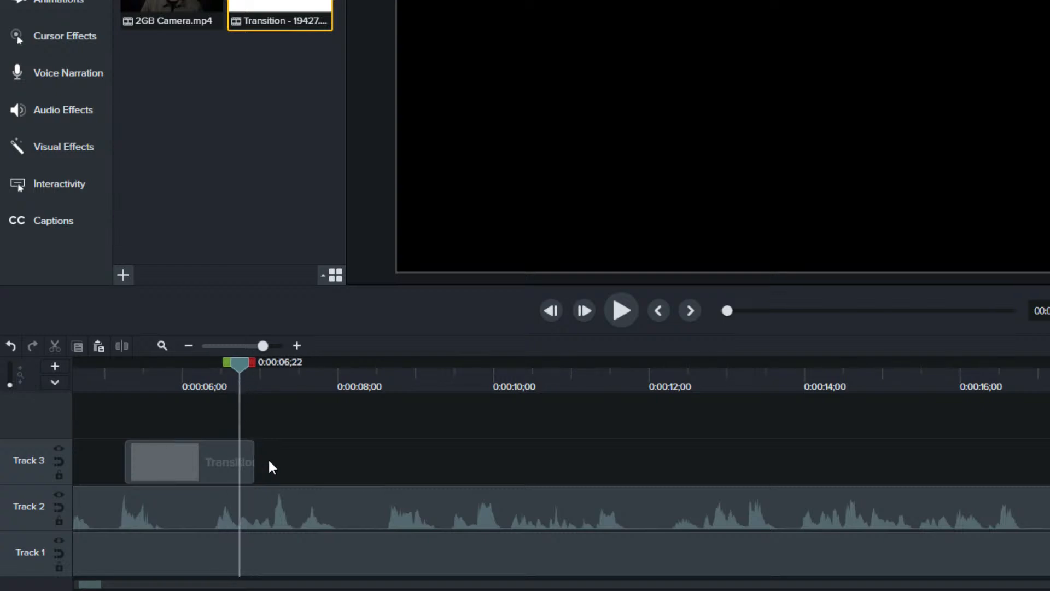
Extend the Transition clip's final black frame on Track 3 to 0:00:14;00.
{"action": "left_click_drag", "start_coordinate": [257, 462], "coordinate": [547, 466]}
{"action": "left_click_drag", "start_coordinate": [405, 392], "coordinate": [462, 402]}
{"action": "left_click", "coordinate": [528, 448]}
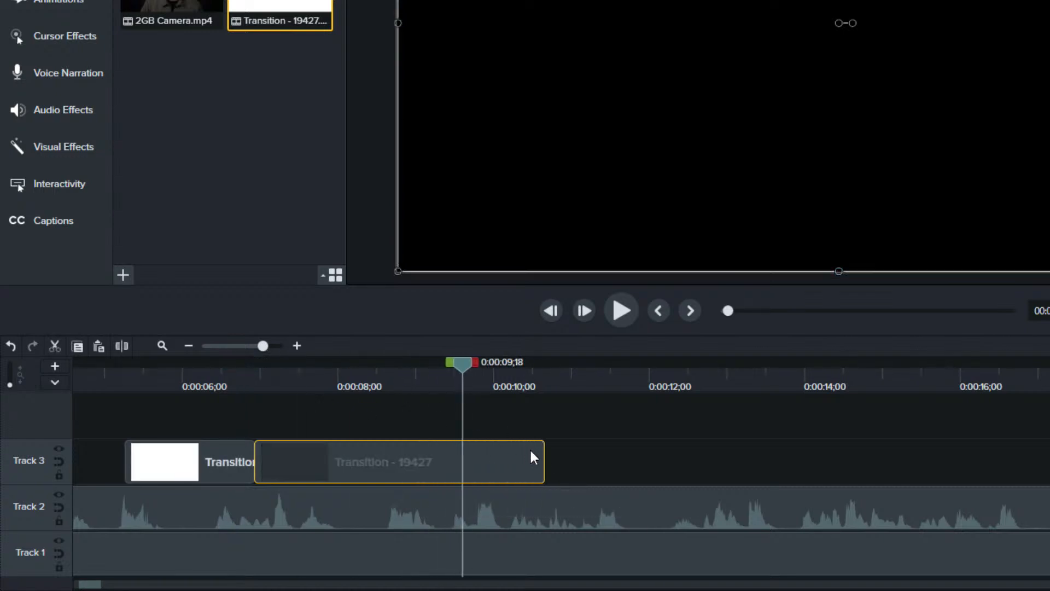
{"action": "left_click_drag", "start_coordinate": [537, 379], "coordinate": [804, 392]}
{"action": "left_click_drag", "start_coordinate": [544, 462], "coordinate": [803, 467]}
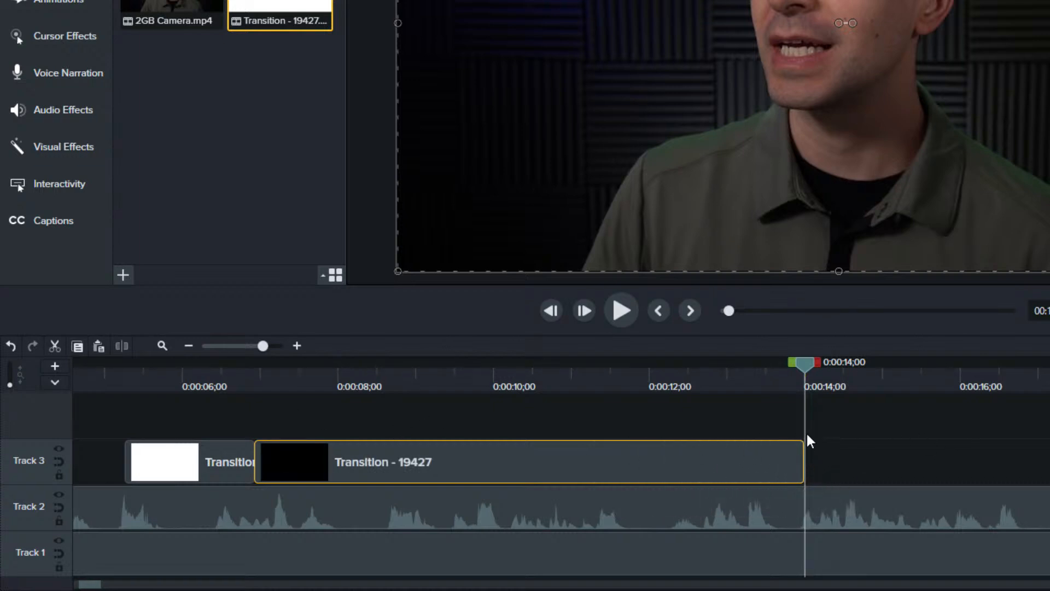
Set Track 3's track matte mode to Luminosity and check the frame at 0:00:05;08.
{"action": "left_click", "coordinate": [58, 448]}
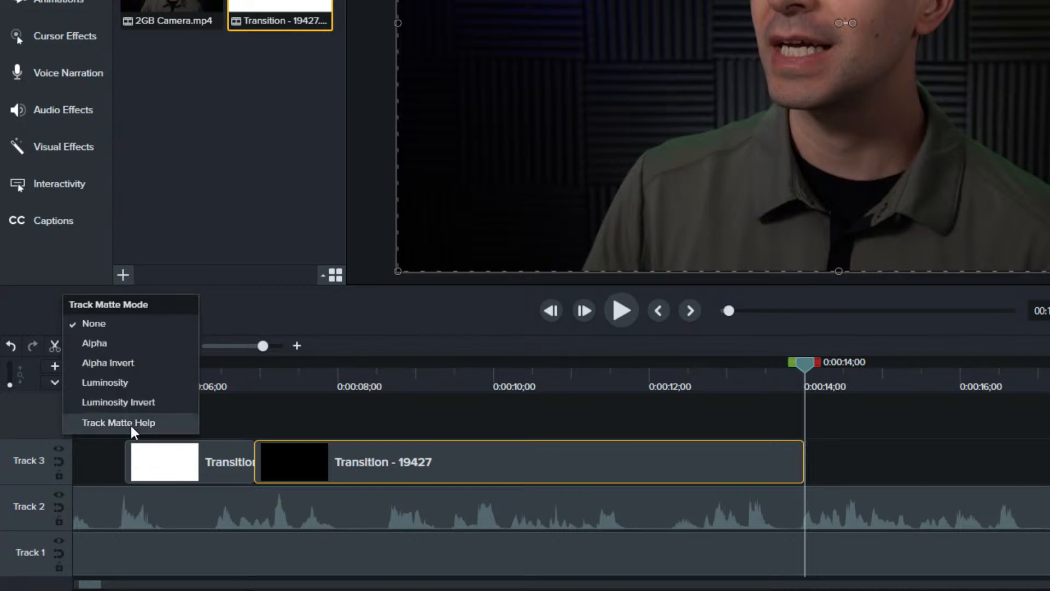
{"action": "left_click", "coordinate": [120, 384]}
{"action": "left_click", "coordinate": [125, 377]}
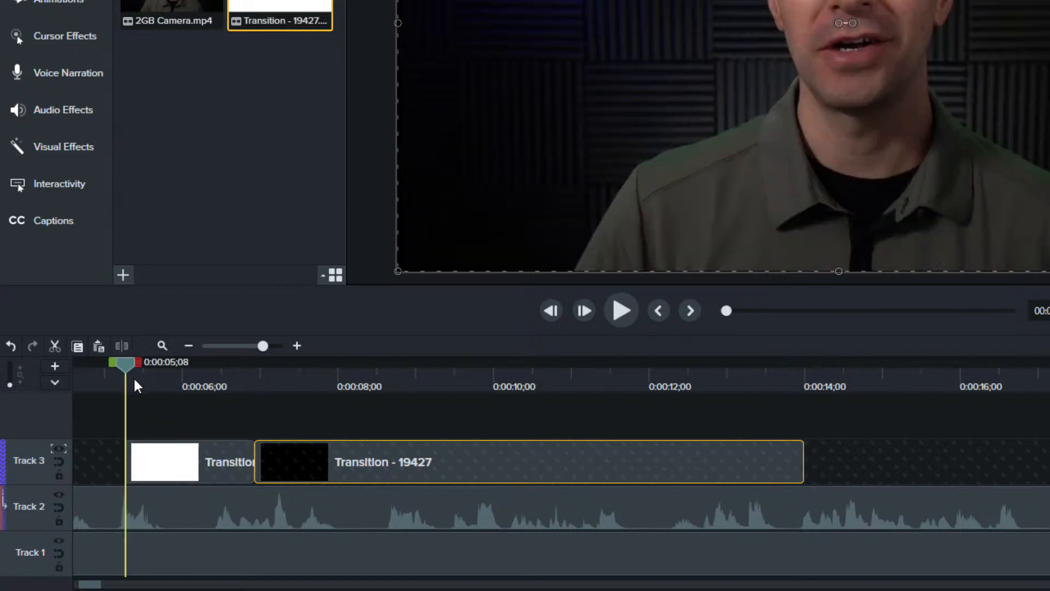
Extend the Transition clip's first white frame on Track 3 back to the start of the timeline.
{"action": "mouse_move", "coordinate": [124, 376]}
{"action": "left_mouse_down"}
{"action": "mouse_move", "coordinate": [94, 375]}
{"action": "mouse_move", "coordinate": [125, 374]}
{"action": "left_mouse_up"}
{"action": "key", "text": "alt"}
{"action": "left_click_drag", "start_coordinate": [125, 455], "coordinate": [2, 410]}
Play the masked camera-to-screen transition from 0:00:05;08.
{"action": "left_click_drag", "start_coordinate": [101, 379], "coordinate": [483, 383]}
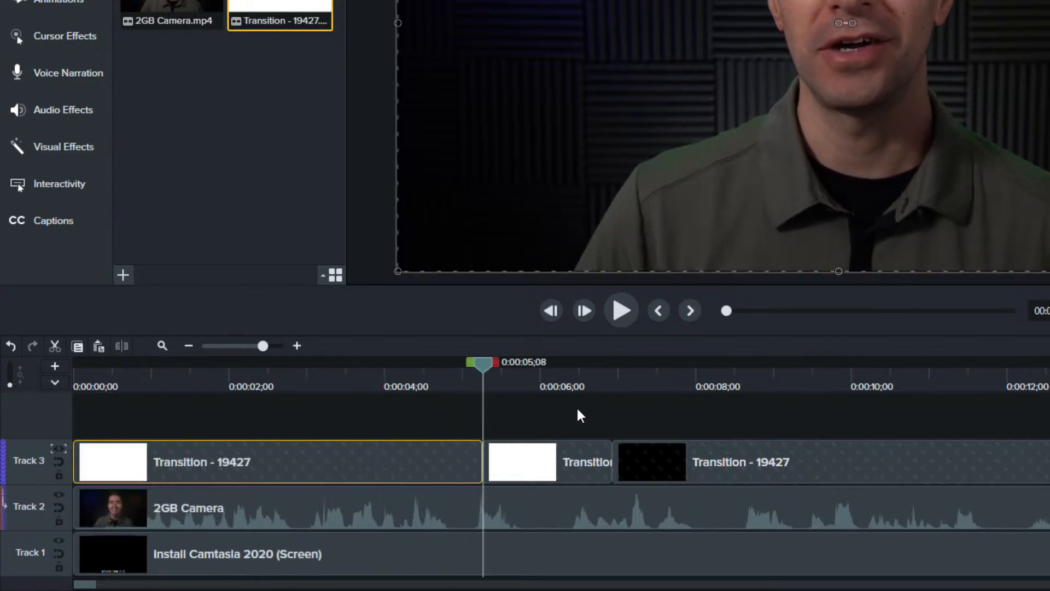
{"action": "key", "text": "space"}
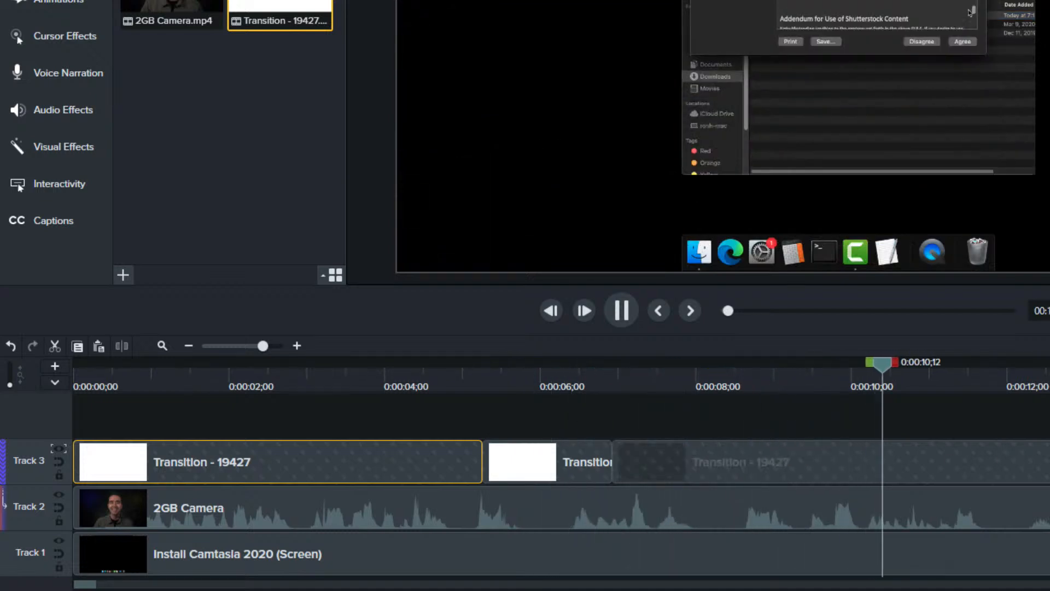
{"action": "key", "text": "space"}
Move the three Transition clips up to Track 4 and scrub through their unmasked white, mixed and black frames.
{"action": "left_click_drag", "start_coordinate": [143, 409], "coordinate": [698, 430]}
{"action": "left_click", "coordinate": [409, 381]}
{"action": "left_click_drag", "start_coordinate": [410, 382], "coordinate": [375, 372]}
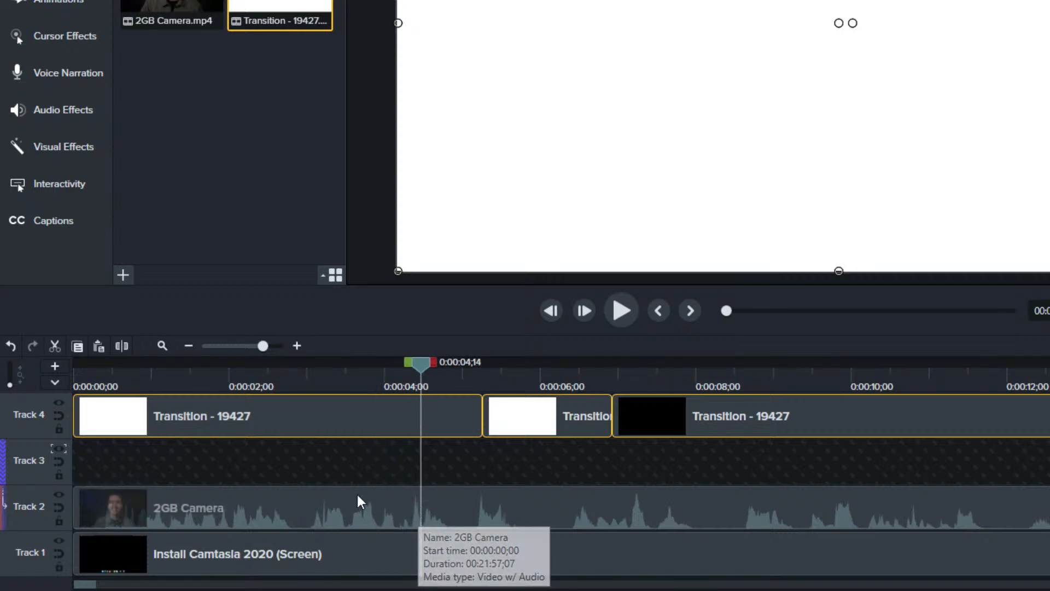
{"action": "left_click", "coordinate": [649, 371]}
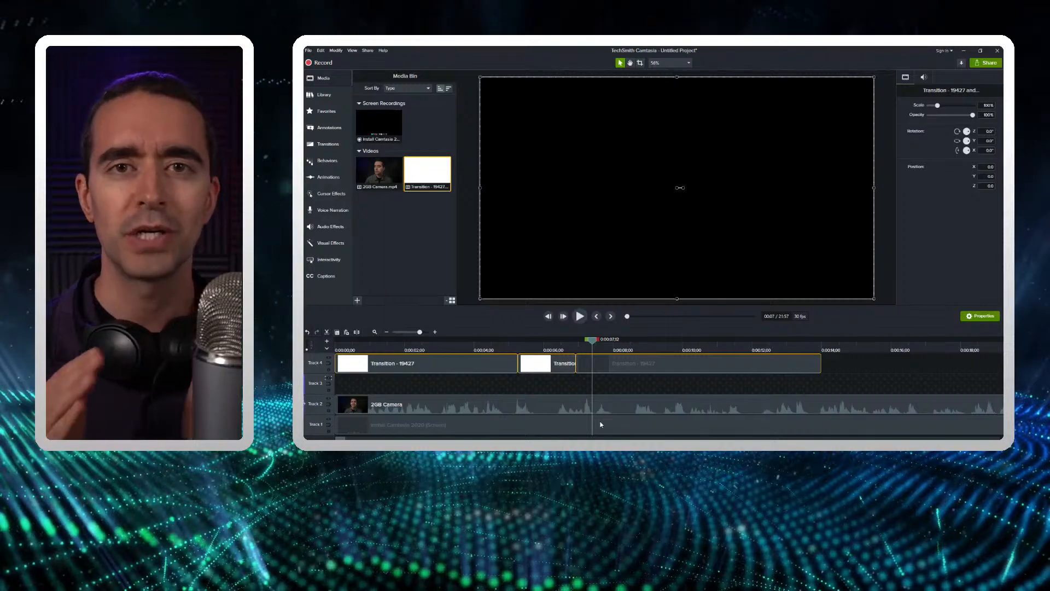
{"action": "left_click", "coordinate": [547, 348]}
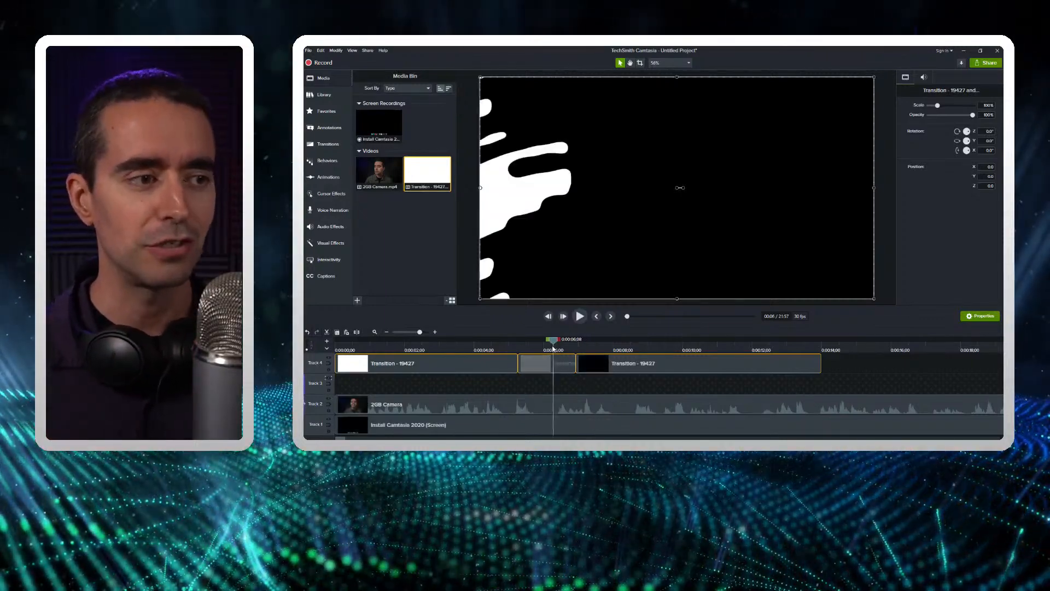
{"action": "left_click_drag", "start_coordinate": [548, 348], "coordinate": [482, 399]}
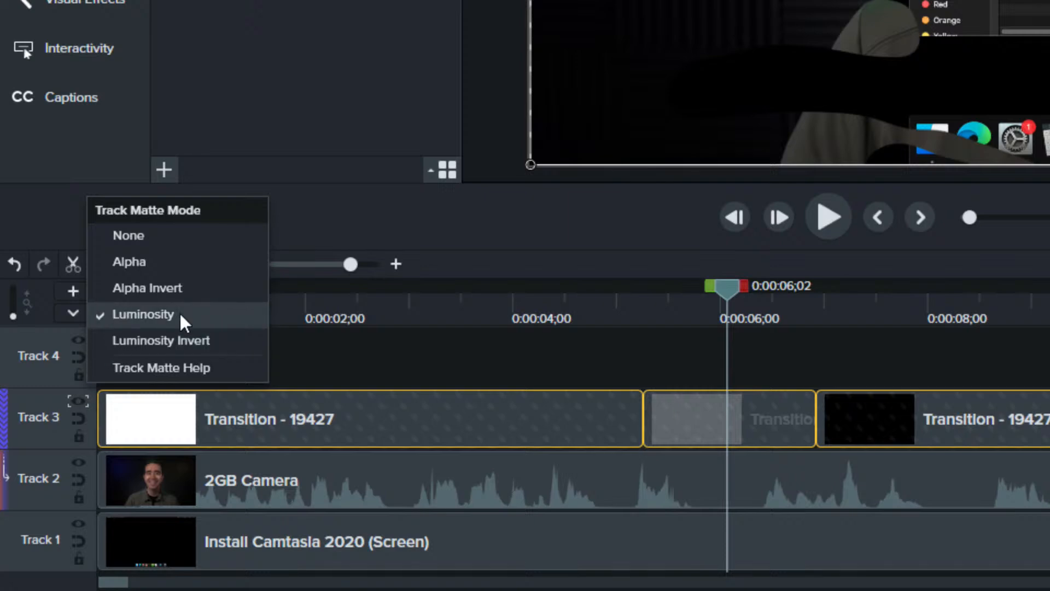
Try Luminosity Invert as Track 3's matte mode, checking 0:00:02;27, and restore Luminosity.
{"action": "left_click", "coordinate": [192, 348]}
{"action": "left_click_drag", "start_coordinate": [639, 313], "coordinate": [400, 363]}
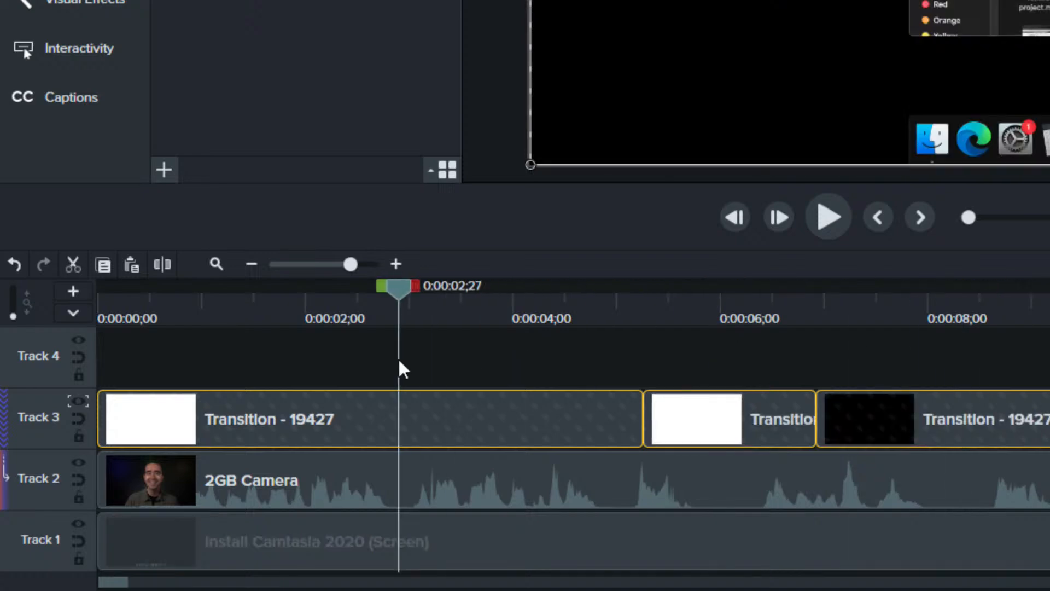
{"action": "left_click", "coordinate": [77, 405]}
{"action": "left_click", "coordinate": [133, 312]}
{"action": "left_click_drag", "start_coordinate": [393, 317], "coordinate": [555, 418]}
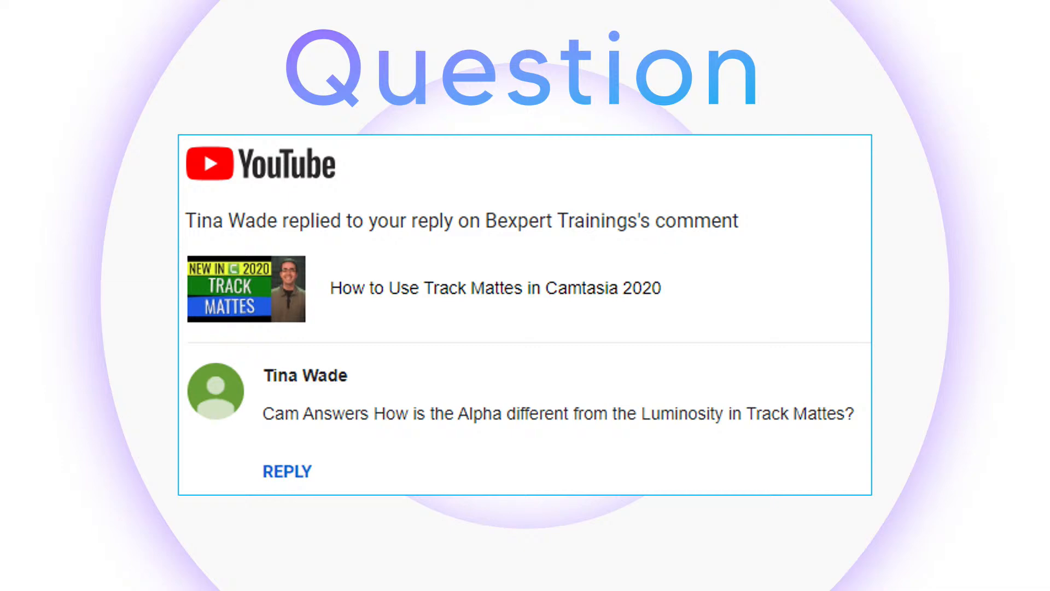
{"action": "key", "text": "Right"}
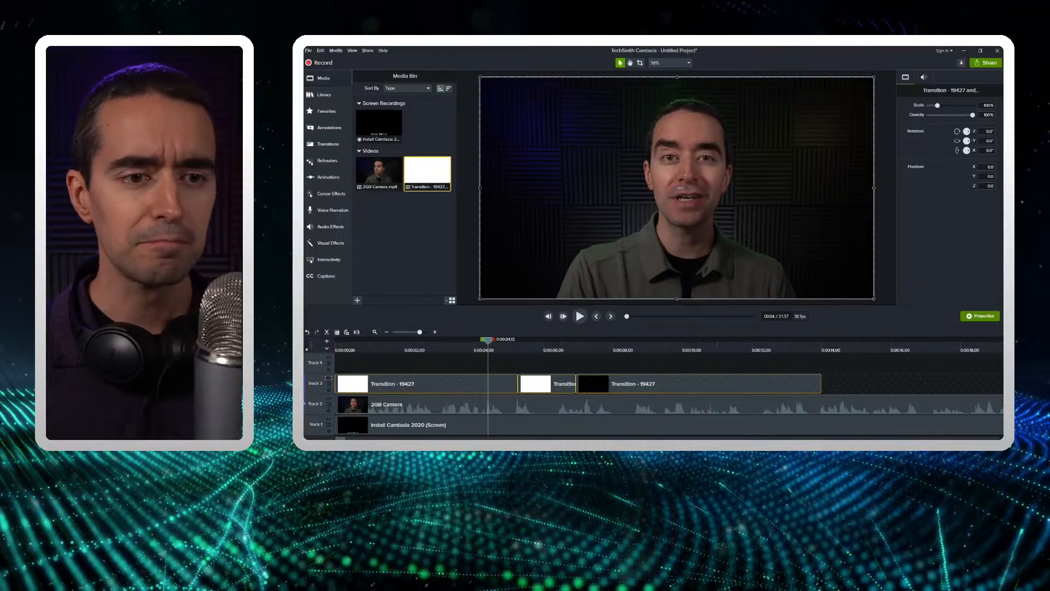
Start a new project without saving the changes to the untitled track matte project.
{"action": "left_click", "coordinate": [309, 51]}
{"action": "left_click", "coordinate": [309, 52]}
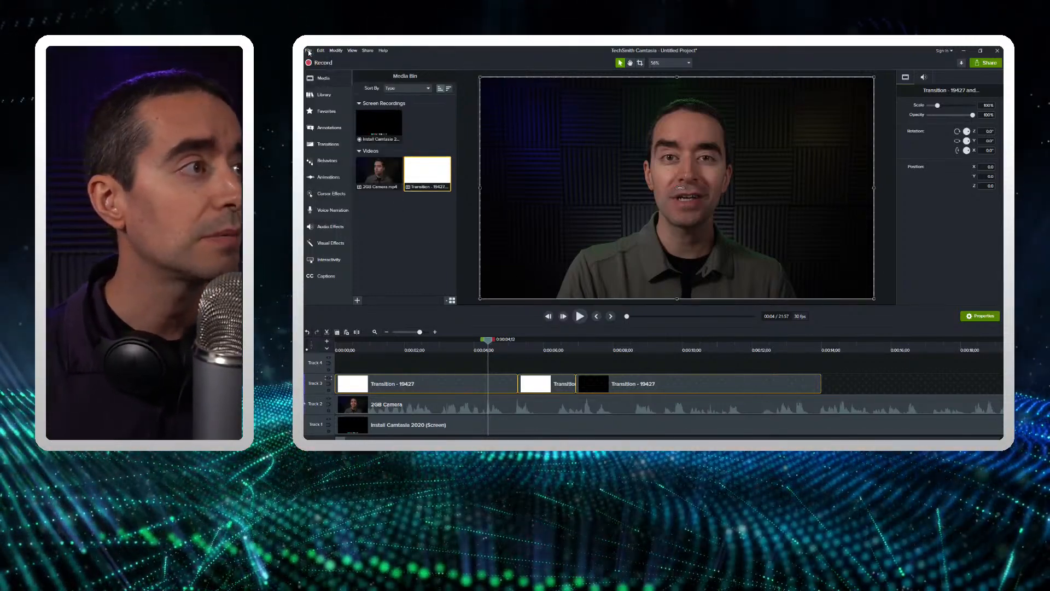
{"action": "left_click", "coordinate": [309, 51]}
{"action": "left_click", "coordinate": [320, 60]}
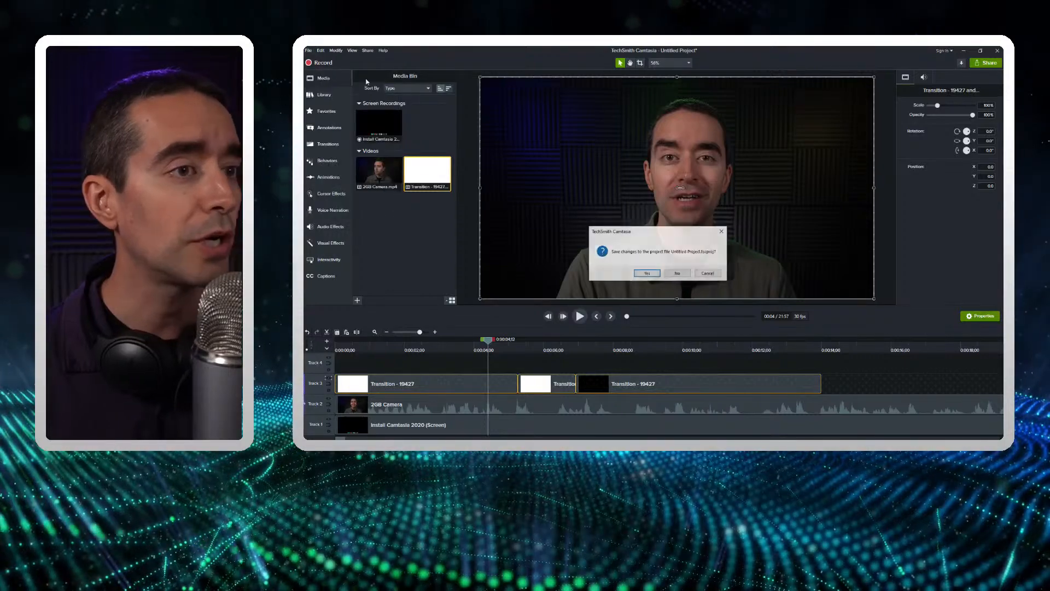
{"action": "left_click", "coordinate": [677, 274]}
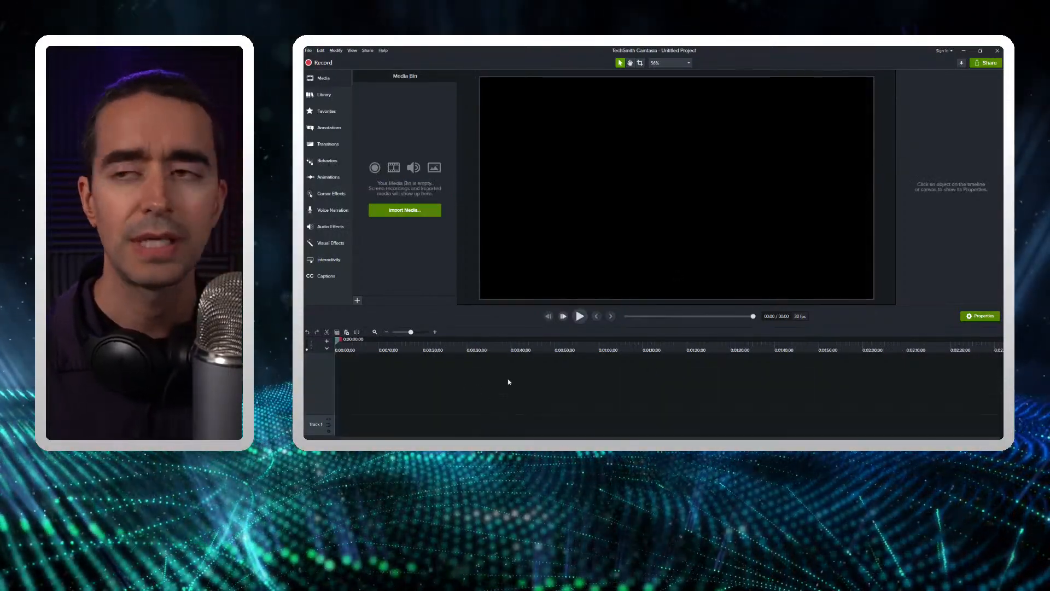
Switch to the file browser and import Mac - 1080 - TREC and Mac - Retina - TREC from the Mac folder into the project.
{"action": "key", "text": "alt+Tab"}
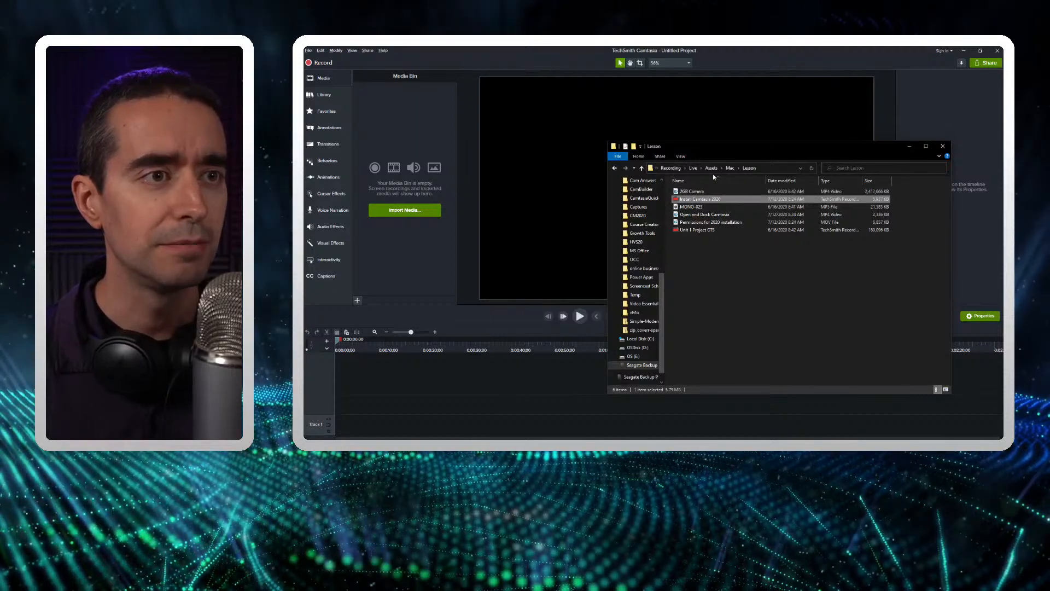
{"action": "left_click", "coordinate": [730, 169]}
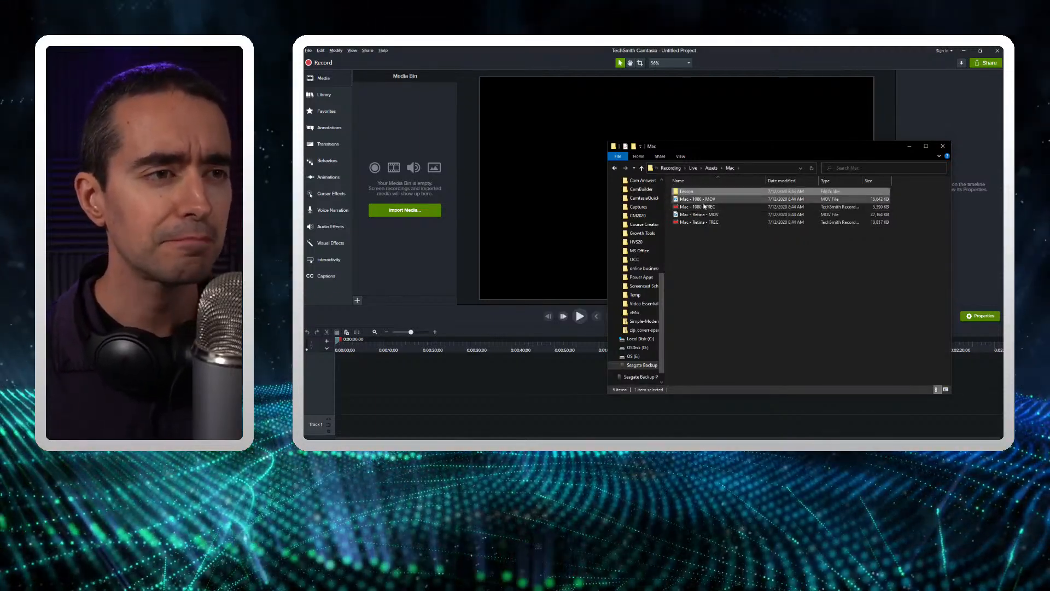
{"action": "left_click_drag", "start_coordinate": [698, 210], "coordinate": [421, 145]}
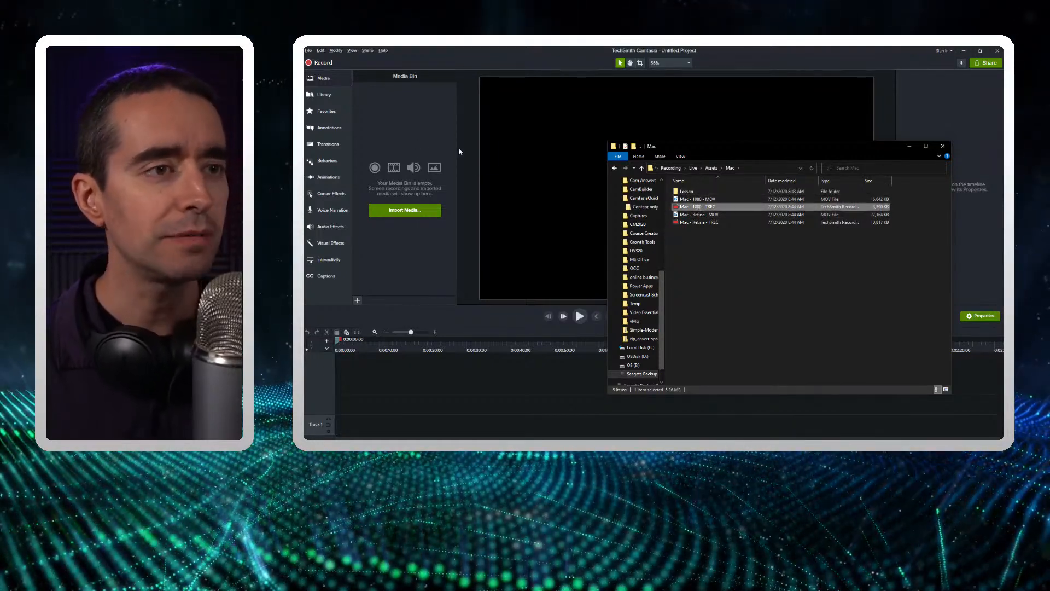
{"action": "left_click_drag", "start_coordinate": [698, 222], "coordinate": [429, 140]}
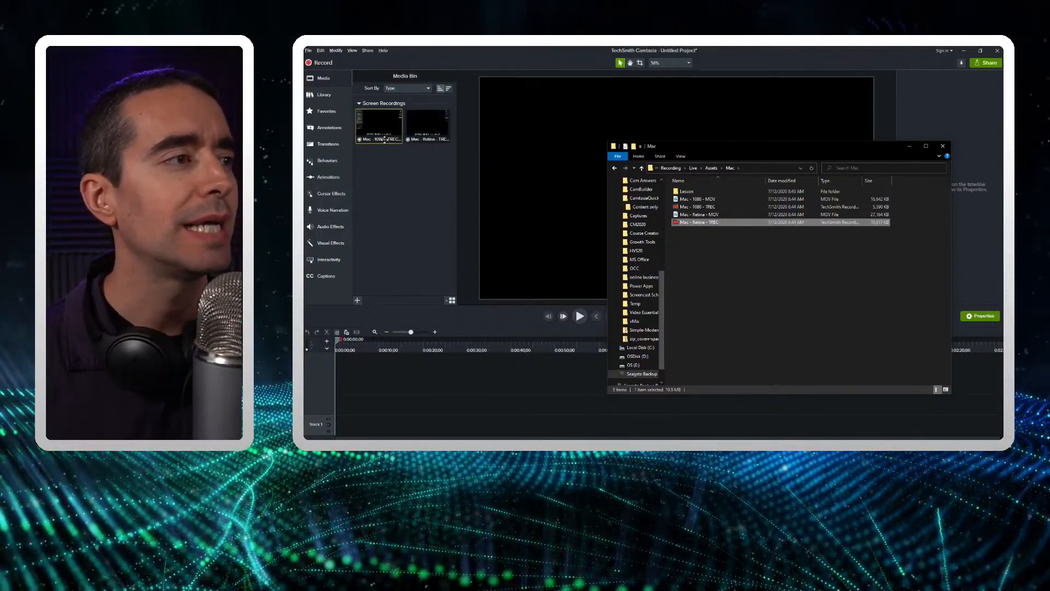
Place the Mac - 1080 and Mac - Retina recordings on Track 1 with a gap between them, scrubbing to about 0:00:11;23.
{"action": "left_click_drag", "start_coordinate": [378, 125], "coordinate": [361, 425]}
{"action": "left_click_drag", "start_coordinate": [424, 126], "coordinate": [533, 424]}
{"action": "left_click", "coordinate": [413, 344]}
{"action": "left_click_drag", "start_coordinate": [414, 344], "coordinate": [388, 343]}
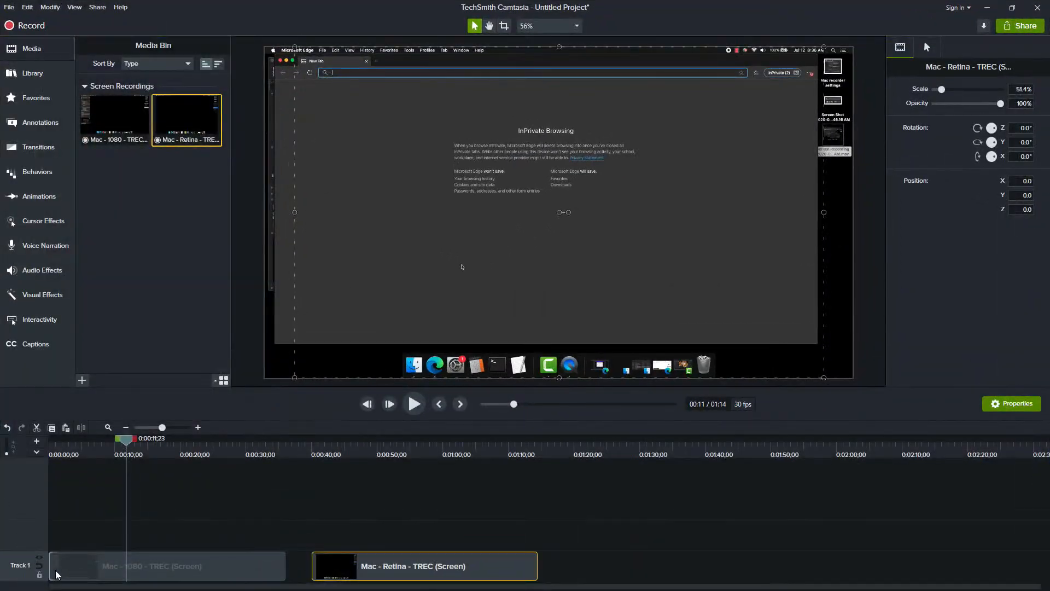
Trim the opening sections off both recordings, leaving a gap between them with the 1080 clip at the timeline's start.
{"action": "left_click_drag", "start_coordinate": [56, 574], "coordinate": [87, 569]}
{"action": "left_click_drag", "start_coordinate": [125, 439], "coordinate": [54, 439]}
{"action": "left_click_drag", "start_coordinate": [273, 455], "coordinate": [356, 458]}
{"action": "left_click_drag", "start_coordinate": [314, 566], "coordinate": [288, 566]}
{"action": "left_click", "coordinate": [46, 452]}
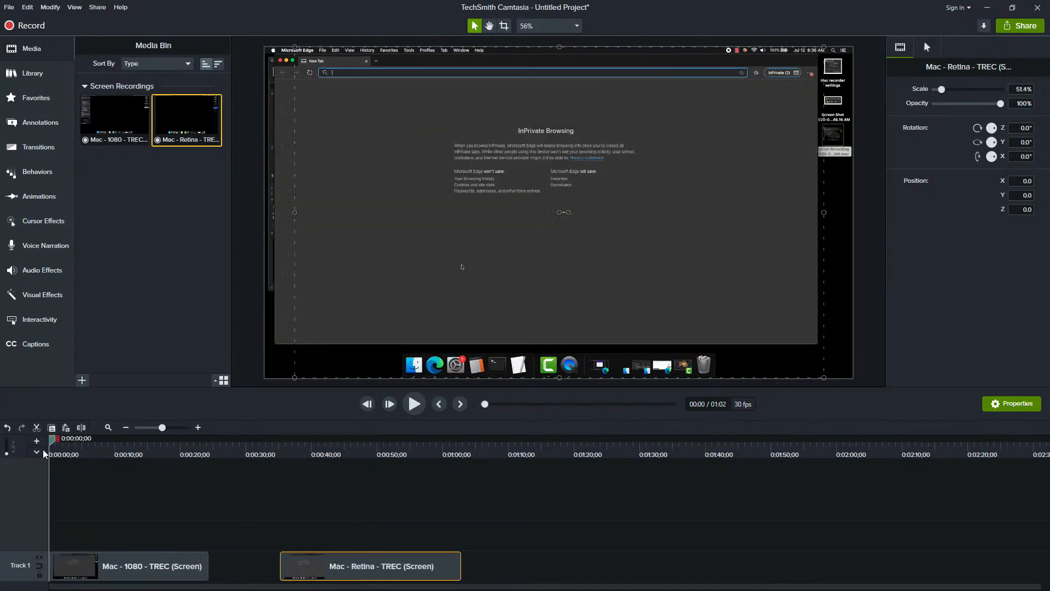
Scrub past the 1080 recording, return to the timeline's start and examine that clip's scale.
{"action": "left_click_drag", "start_coordinate": [48, 454], "coordinate": [214, 520]}
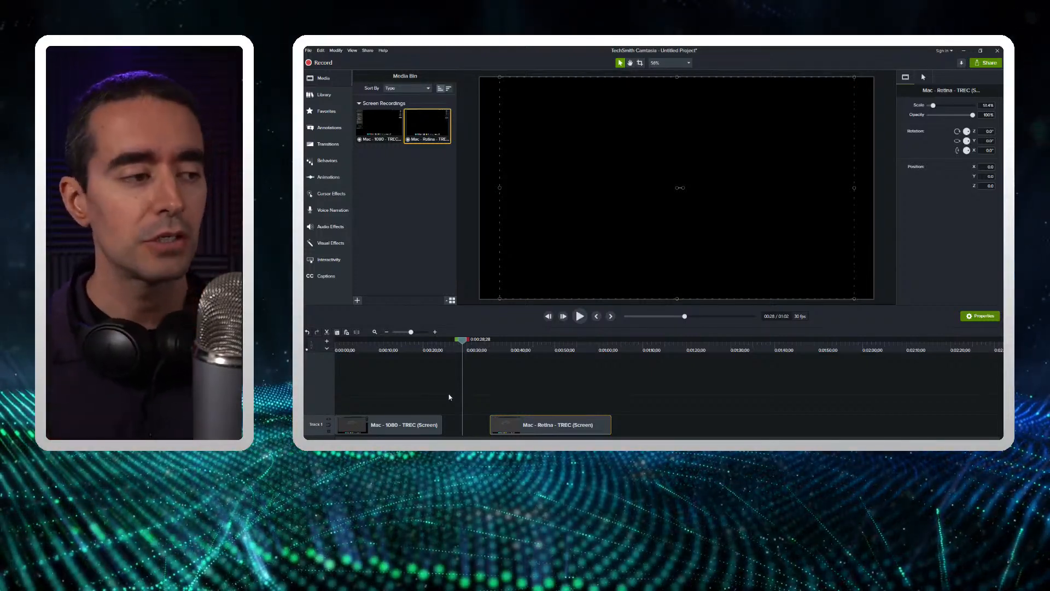
{"action": "left_click", "coordinate": [382, 350]}
{"action": "left_click_drag", "start_coordinate": [342, 350], "coordinate": [335, 351]}
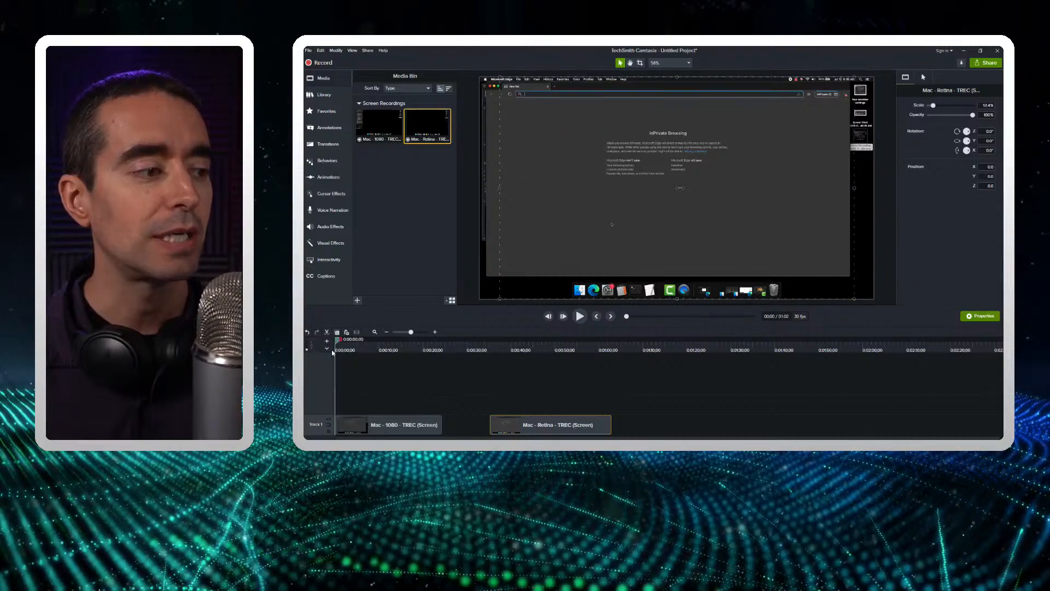
{"action": "left_click", "coordinate": [412, 425]}
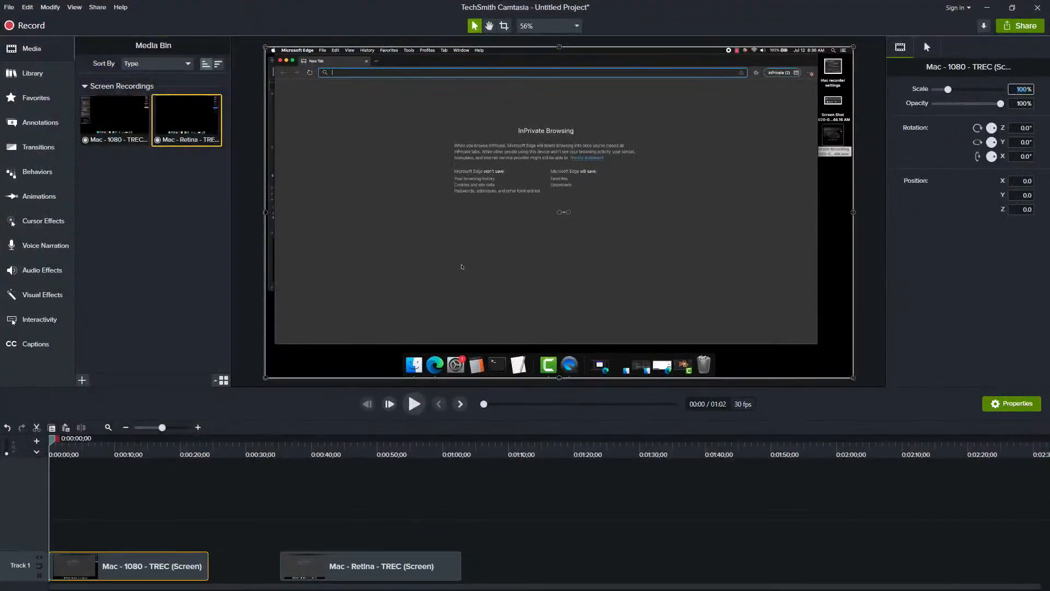
Add a custom animation to each of the two screen clips and move both animations to their clips' beginnings.
{"action": "left_click", "coordinate": [141, 451]}
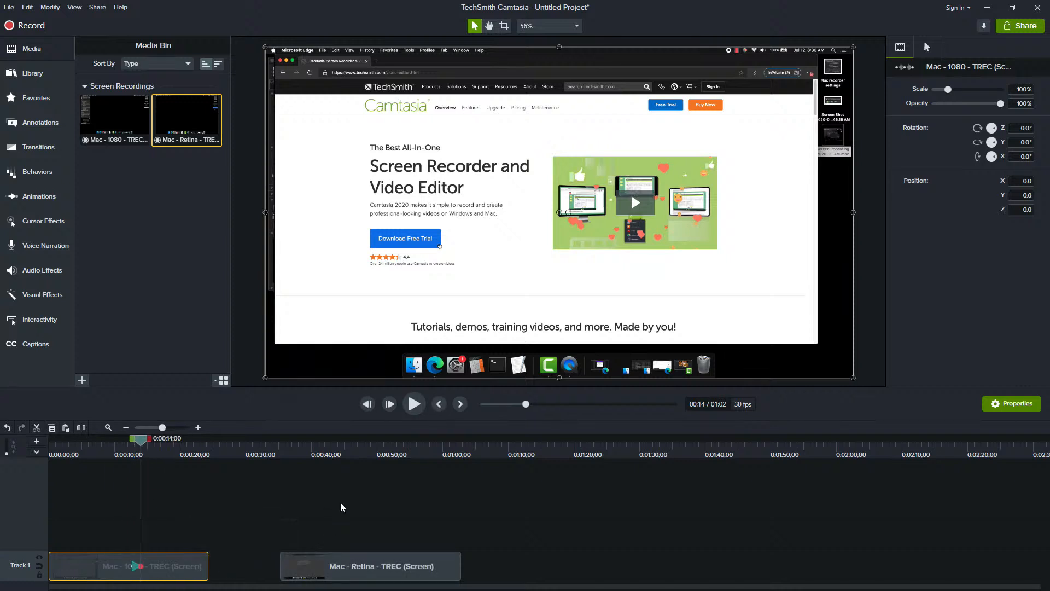
{"action": "left_click", "coordinate": [377, 448]}
{"action": "left_click", "coordinate": [394, 563]}
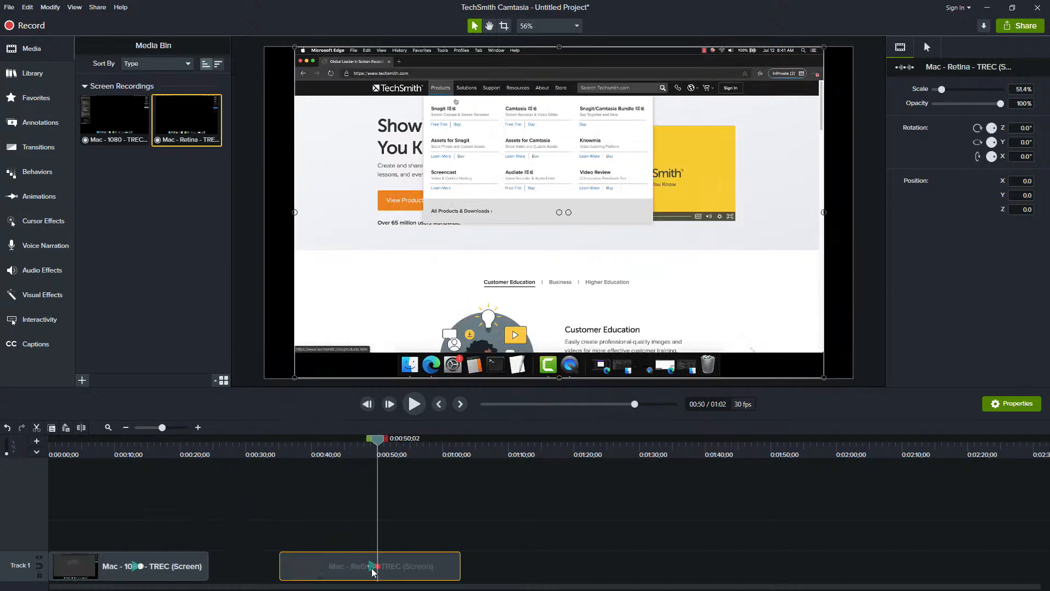
{"action": "left_click_drag", "start_coordinate": [371, 566], "coordinate": [276, 567]}
{"action": "left_click_drag", "start_coordinate": [134, 566], "coordinate": [33, 574]}
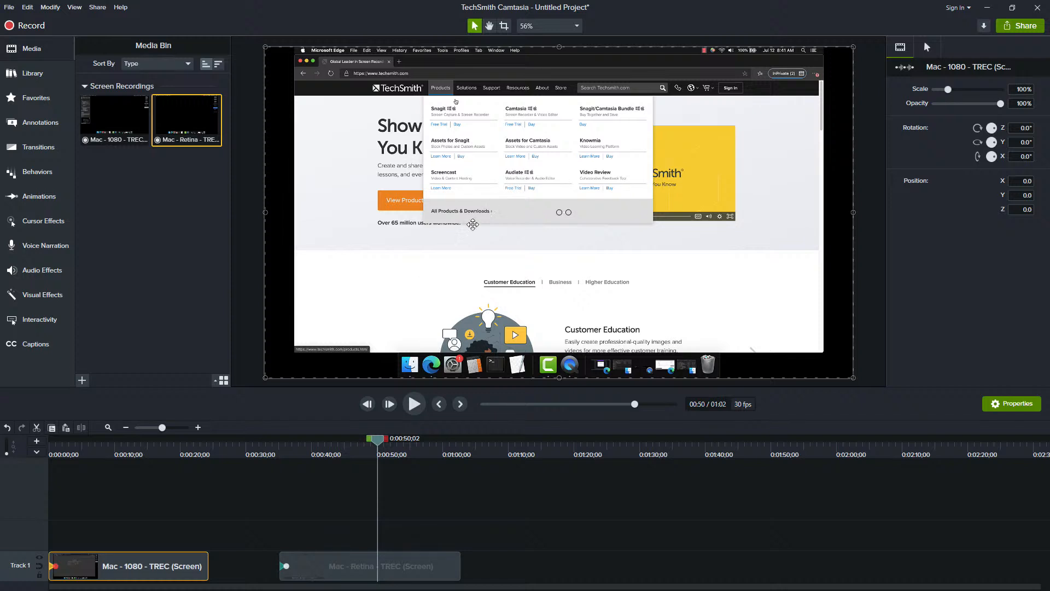
Scale the 1080 clip to 200% after its animation and position it at X 960, Y -540 to show its upper-left corner.
{"action": "left_click", "coordinate": [65, 447]}
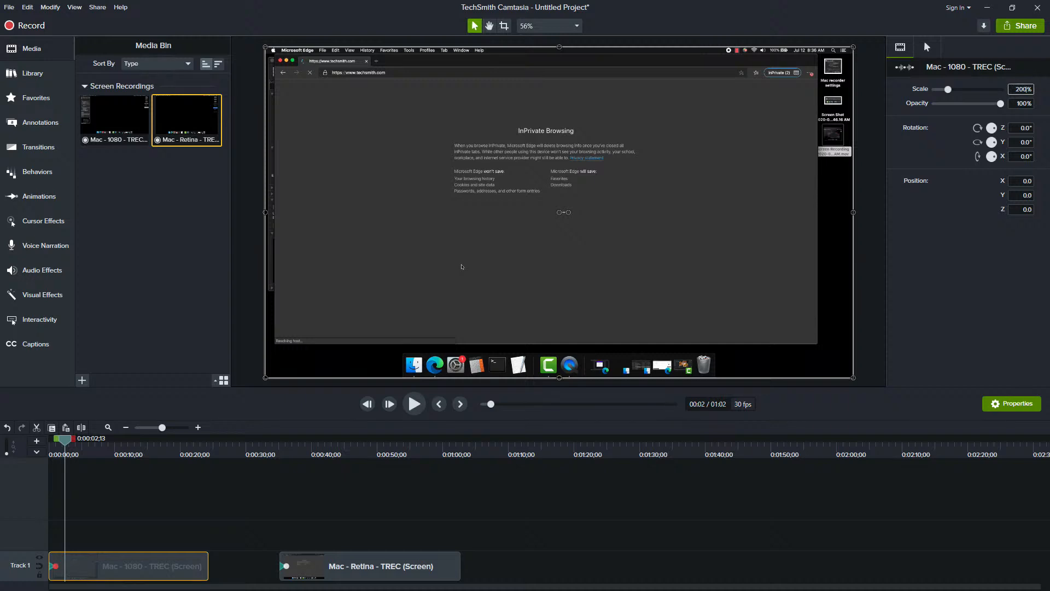
{"action": "key", "text": "Return"}
{"action": "left_click_drag", "start_coordinate": [645, 113], "coordinate": [613, 252]}
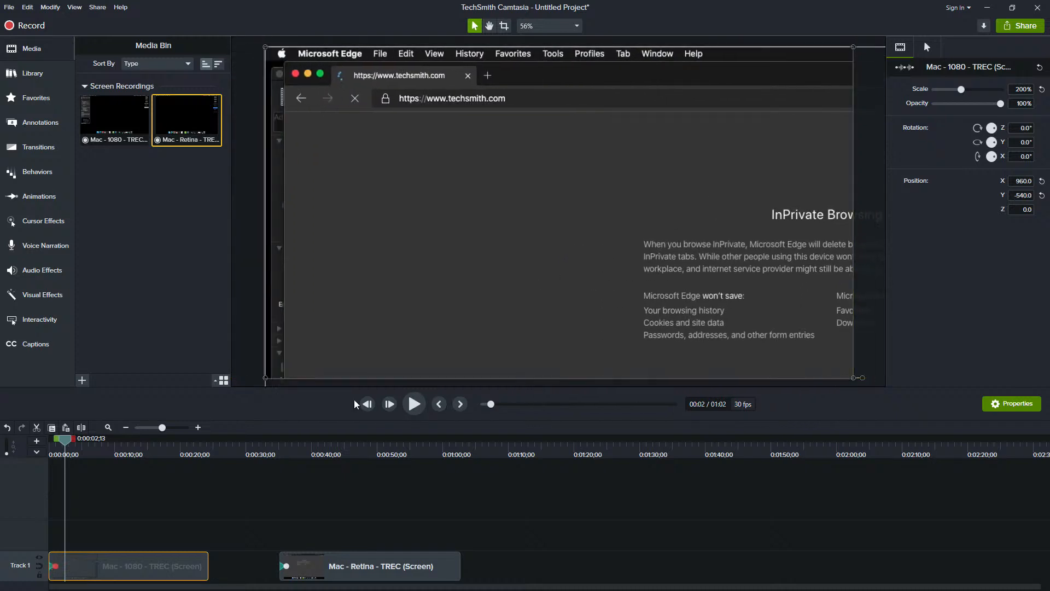
Scale the Retina clip to 100% after its animation and position it at X 720, Y -510 to show its upper-left corner.
{"action": "left_click", "coordinate": [312, 453]}
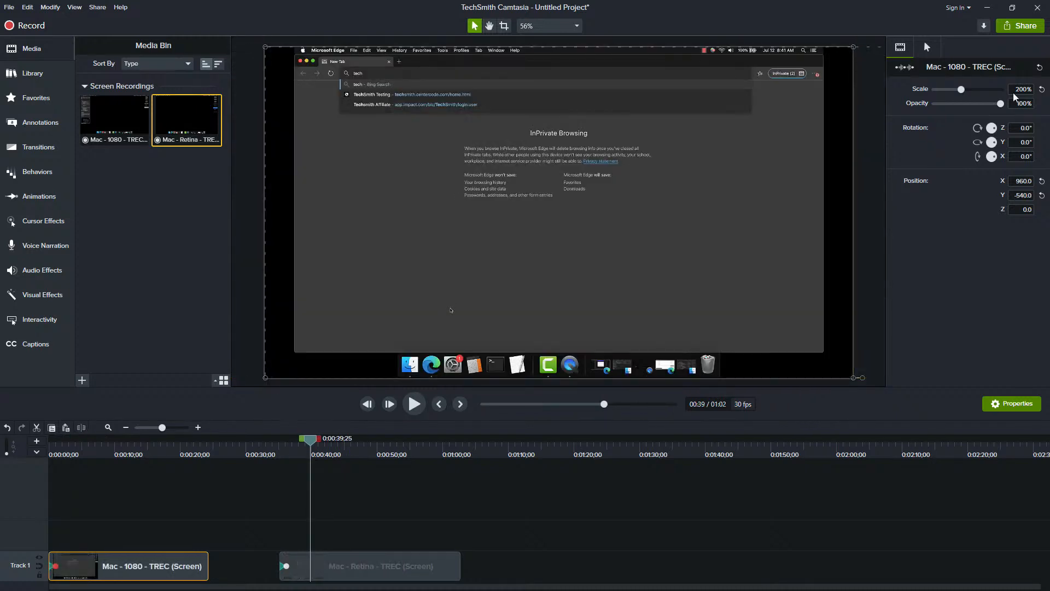
{"action": "left_click", "coordinate": [393, 572]}
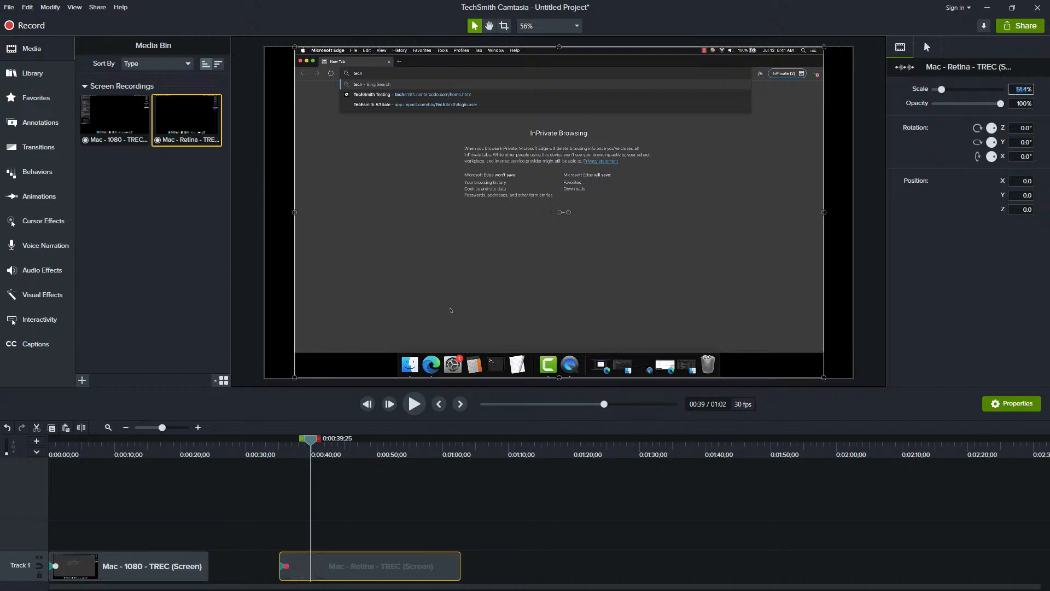
{"action": "type", "text": "100"}
{"action": "key", "text": "Return"}
{"action": "left_click_drag", "start_coordinate": [420, 165], "coordinate": [641, 322]}
Compare the enlarged 1080 and Retina frames at about 0:00:03 and 0:00:38.
{"action": "left_click", "coordinate": [72, 453]}
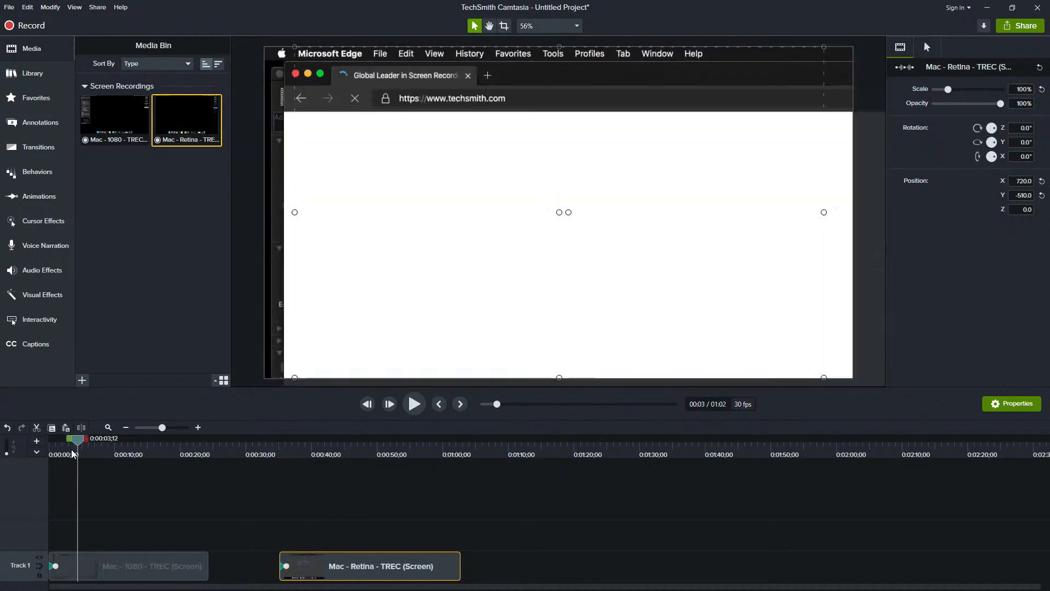
{"action": "left_click", "coordinate": [299, 448]}
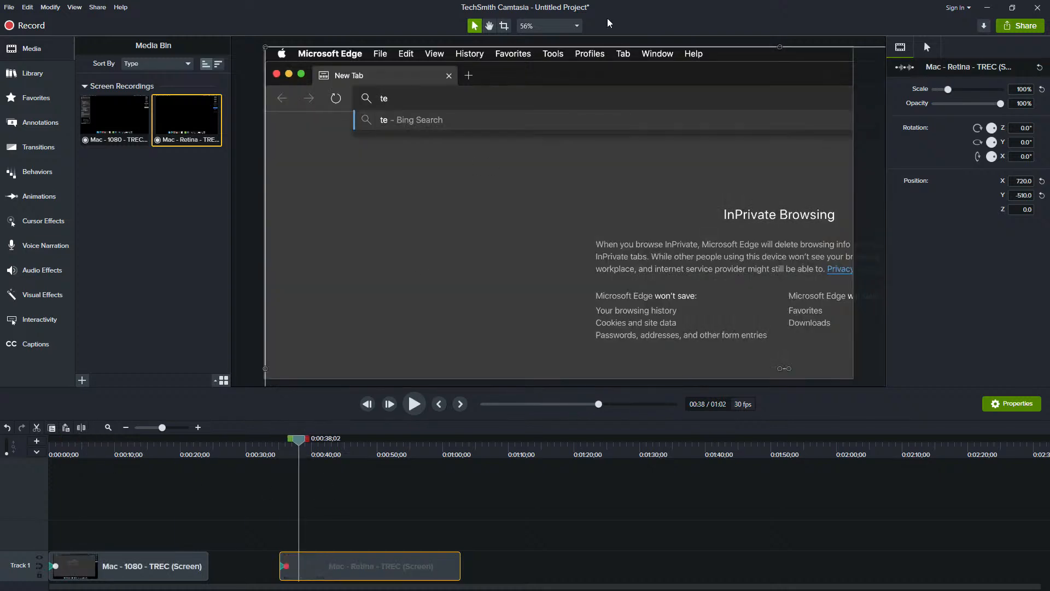
{"action": "left_click", "coordinate": [72, 456]}
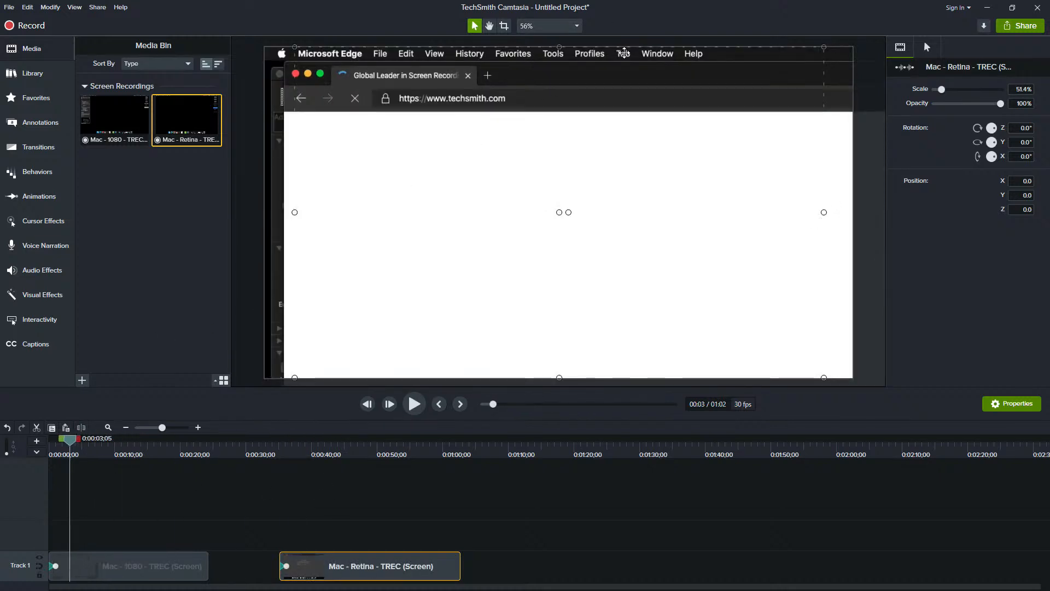
View the canvas at 100% and bring the recording's upper-left corner into view.
{"action": "left_click", "coordinate": [555, 27]}
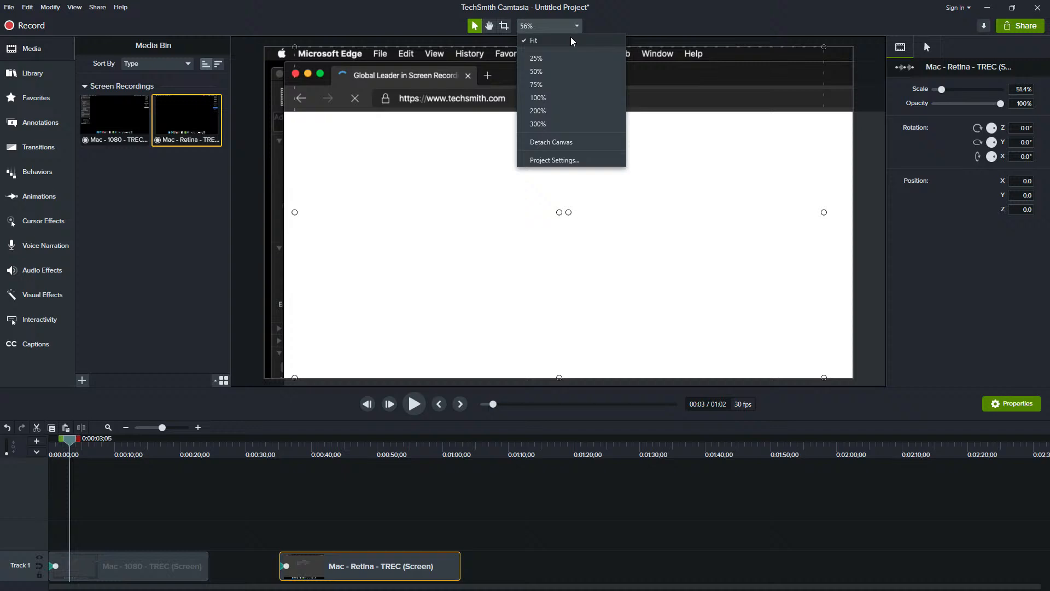
{"action": "left_click", "coordinate": [544, 99]}
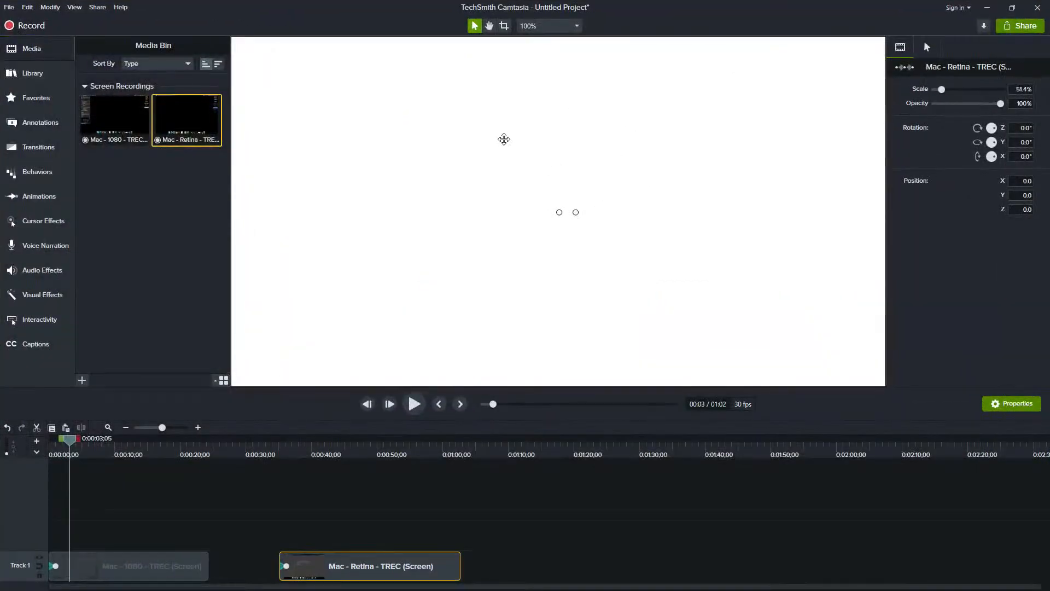
{"action": "key", "text": "h"}
{"action": "left_click_drag", "start_coordinate": [319, 84], "coordinate": [525, 214]}
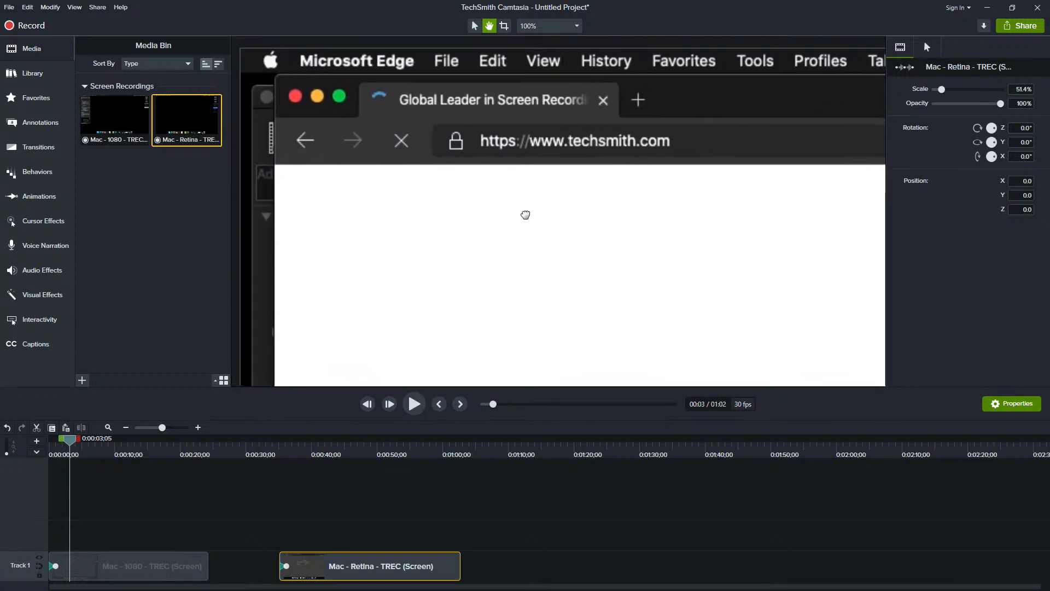
{"action": "key", "text": "v"}
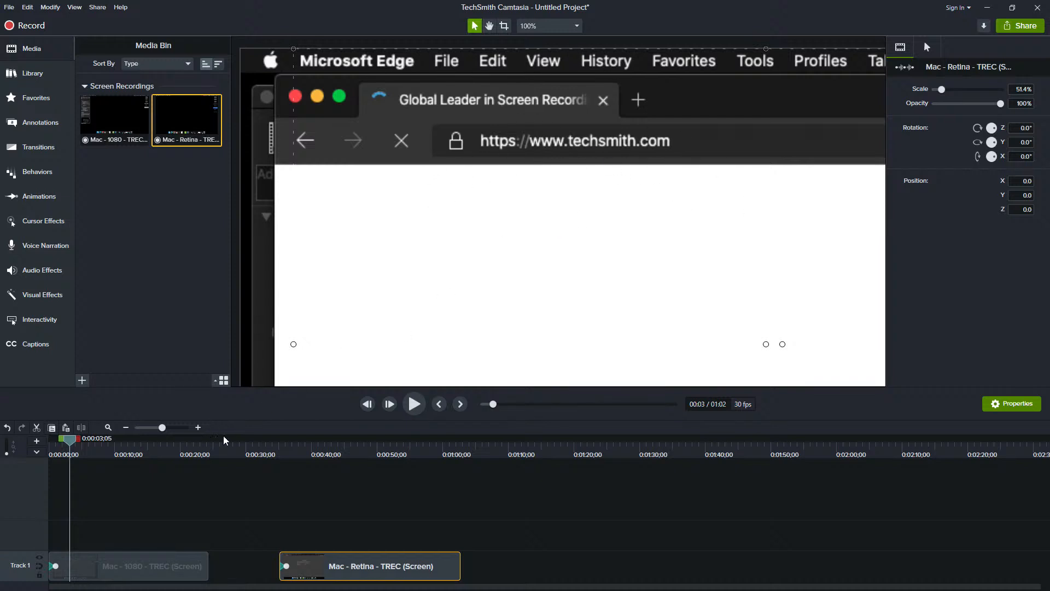
Select the 1080 clip and play its zoom animation from the timeline's start.
{"action": "left_click", "coordinate": [91, 568]}
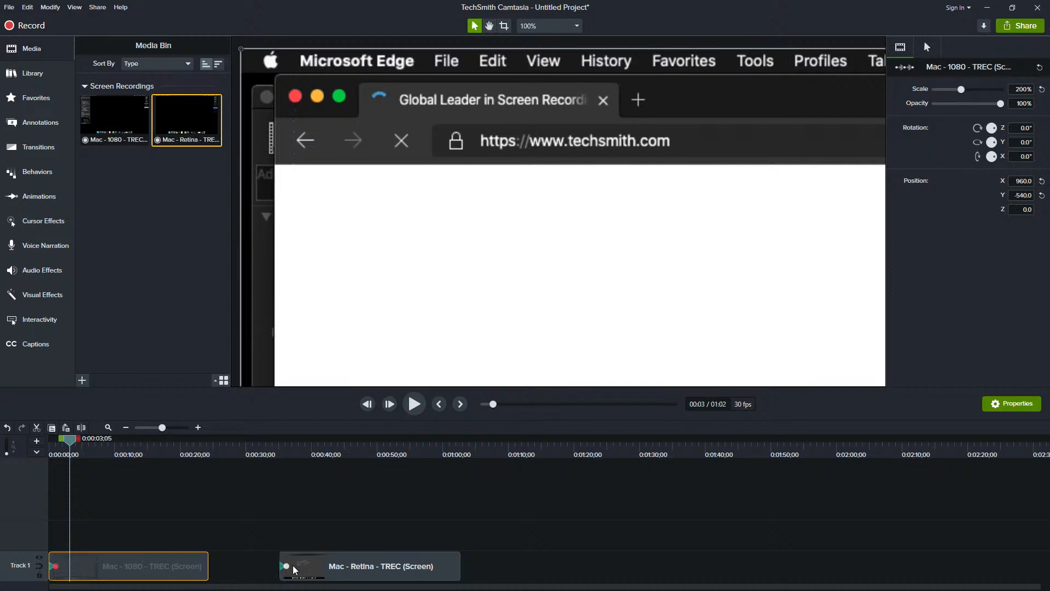
{"action": "left_click_drag", "start_coordinate": [66, 462], "coordinate": [33, 445]}
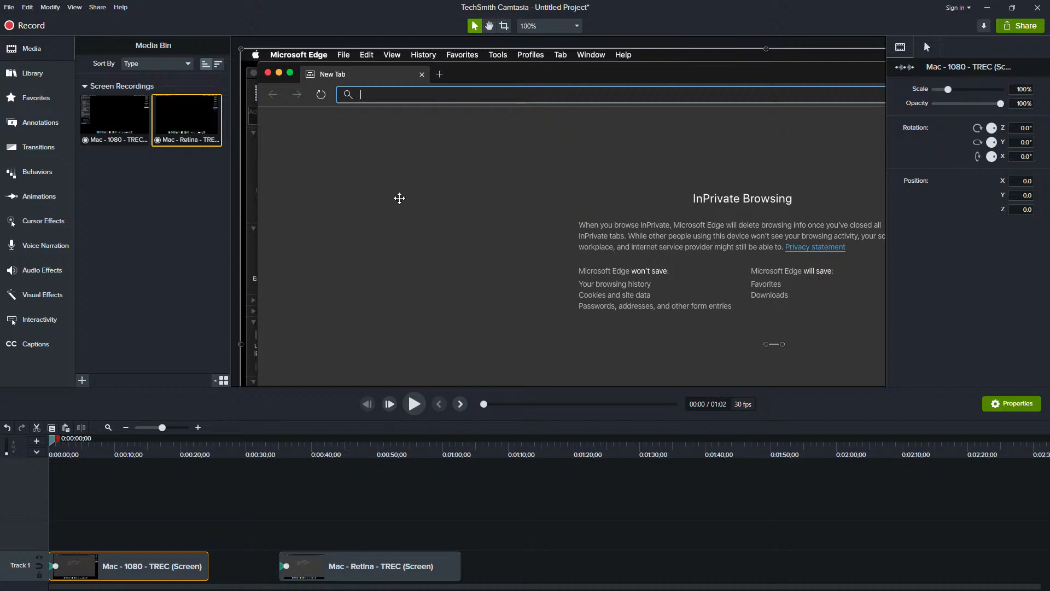
{"action": "key", "text": "space"}
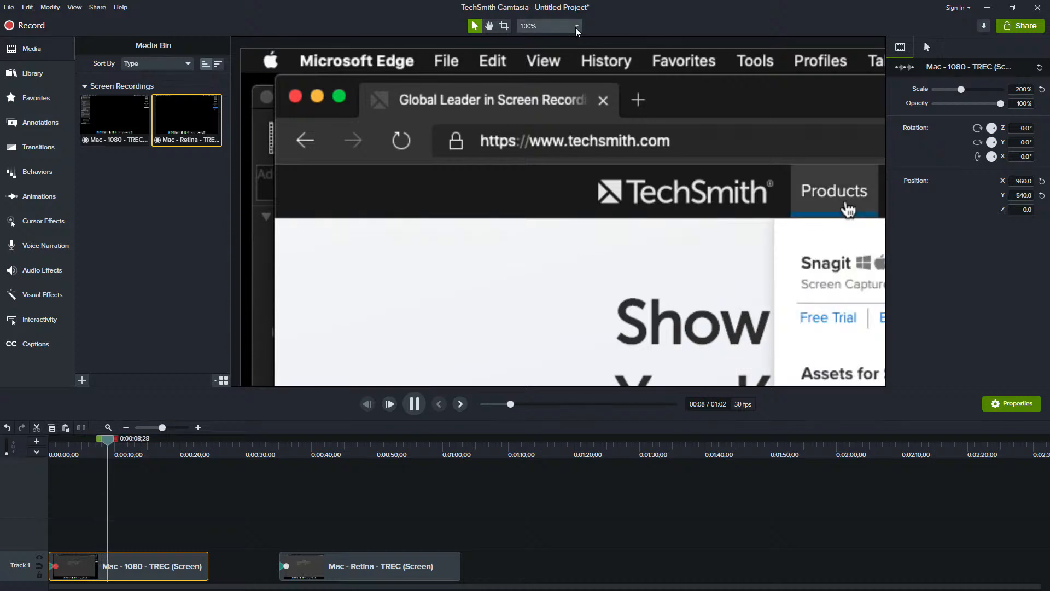
Enlarge the preview area by shrinking the timeline and hiding the Media Bin, then pause at 0:00:12;25 and reframe the recording.
{"action": "left_click_drag", "start_coordinate": [542, 420], "coordinate": [527, 554]}
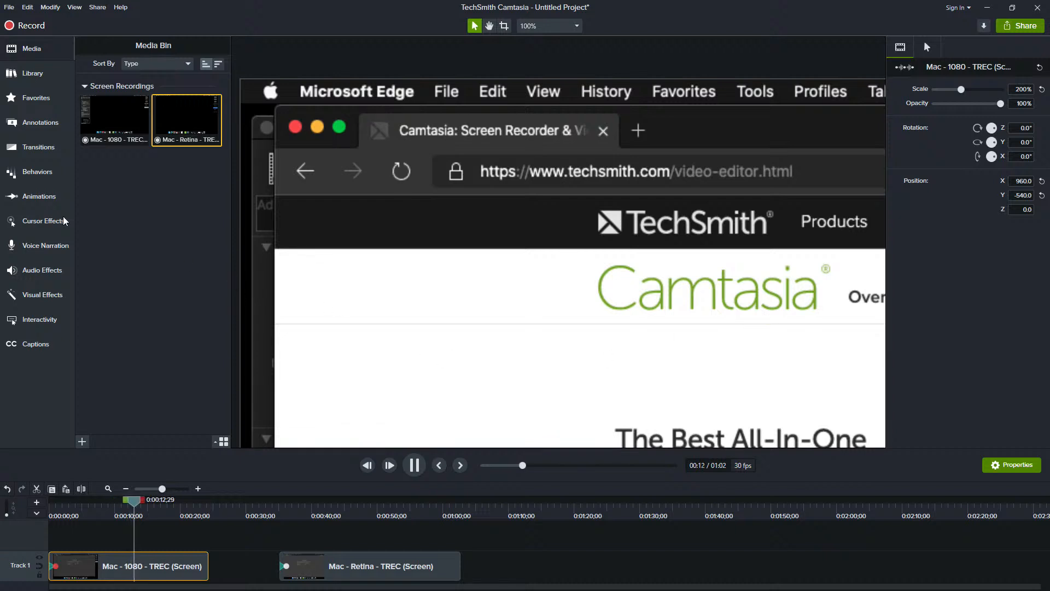
{"action": "left_click", "coordinate": [34, 47]}
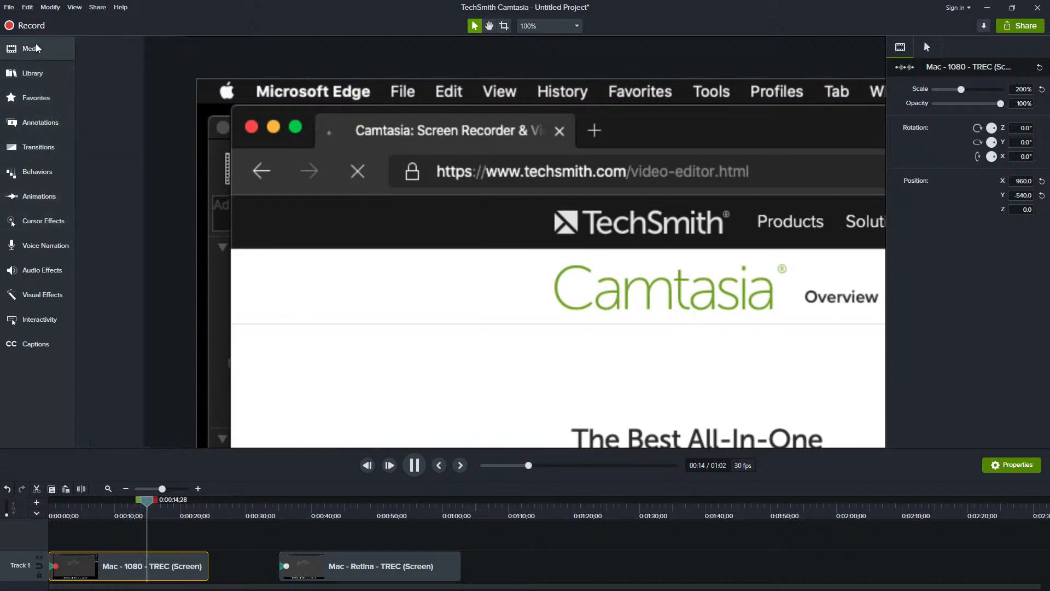
{"action": "left_click", "coordinate": [133, 509]}
{"action": "key", "text": "space"}
{"action": "left_click_drag", "start_coordinate": [636, 324], "coordinate": [562, 291]}
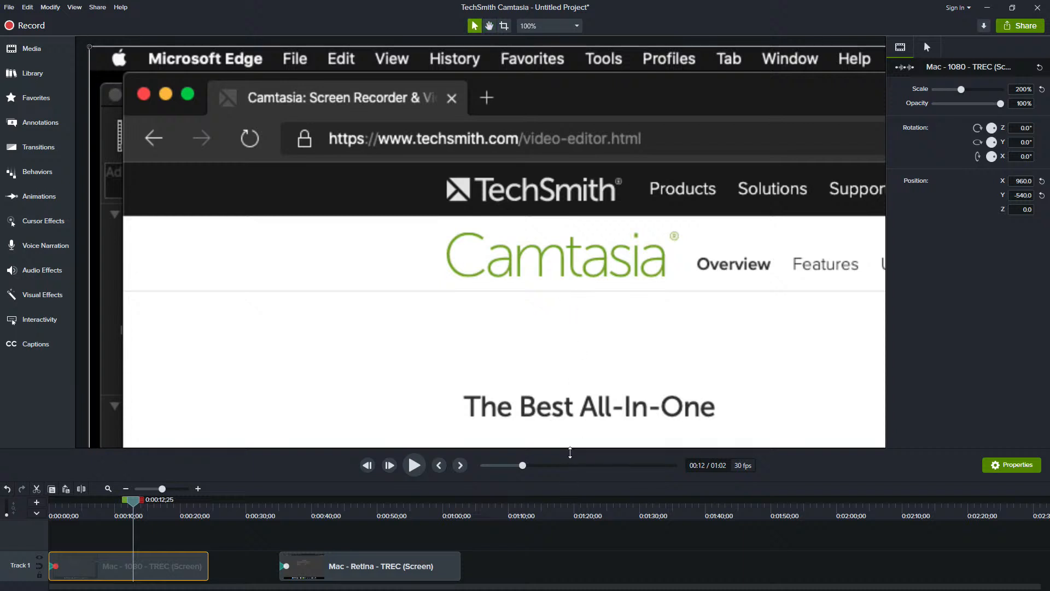
{"action": "left_click_drag", "start_coordinate": [570, 452], "coordinate": [575, 541]}
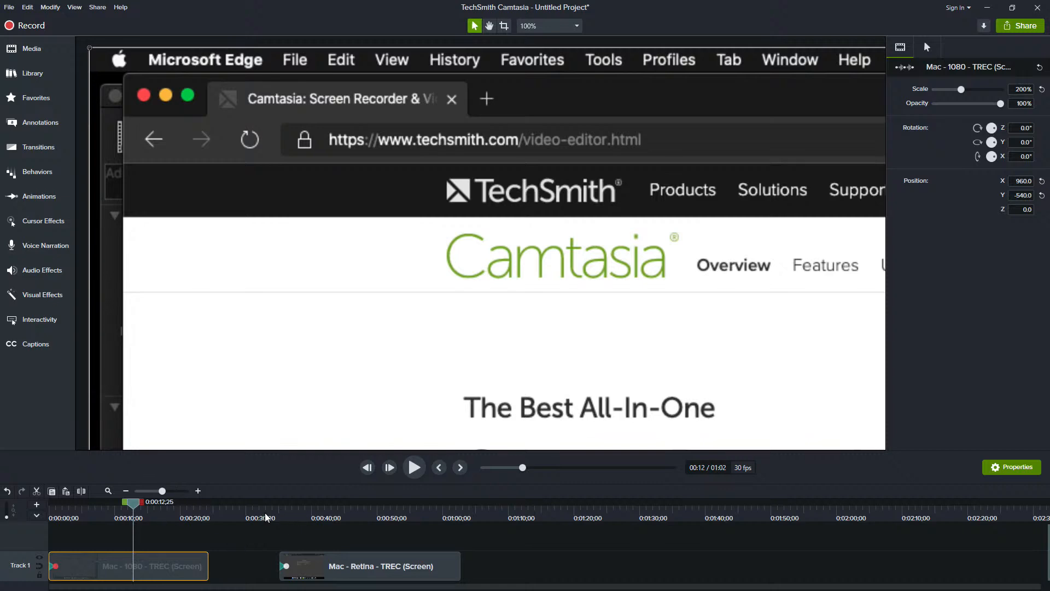
Play the 1080 clip again from the start, pausing at 0:00:04;26 and 0:00:12;02 to inspect its sharpness.
{"action": "left_click_drag", "start_coordinate": [277, 509], "coordinate": [25, 518]}
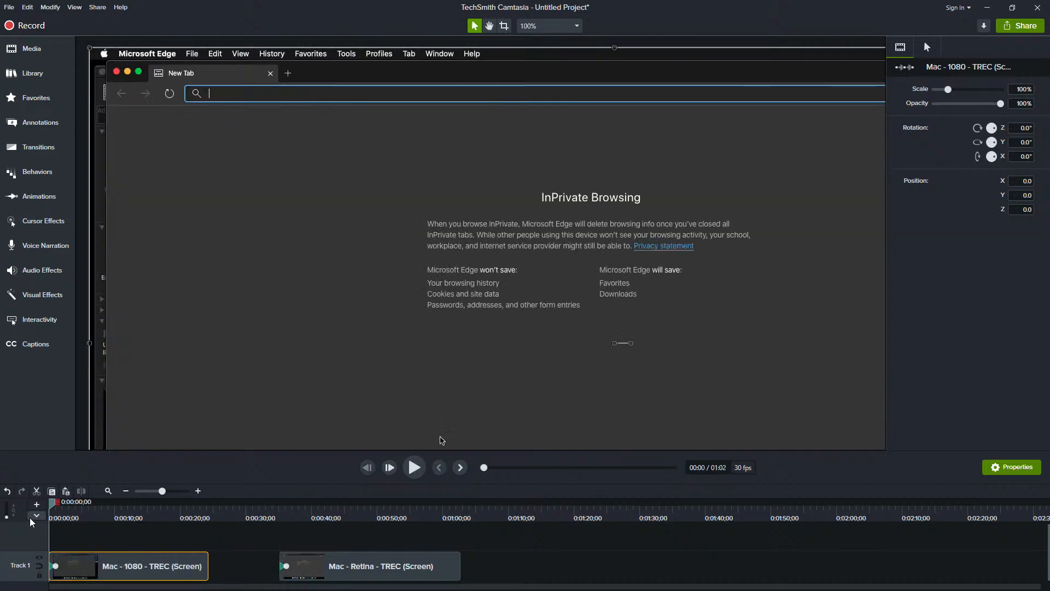
{"action": "key", "text": "space"}
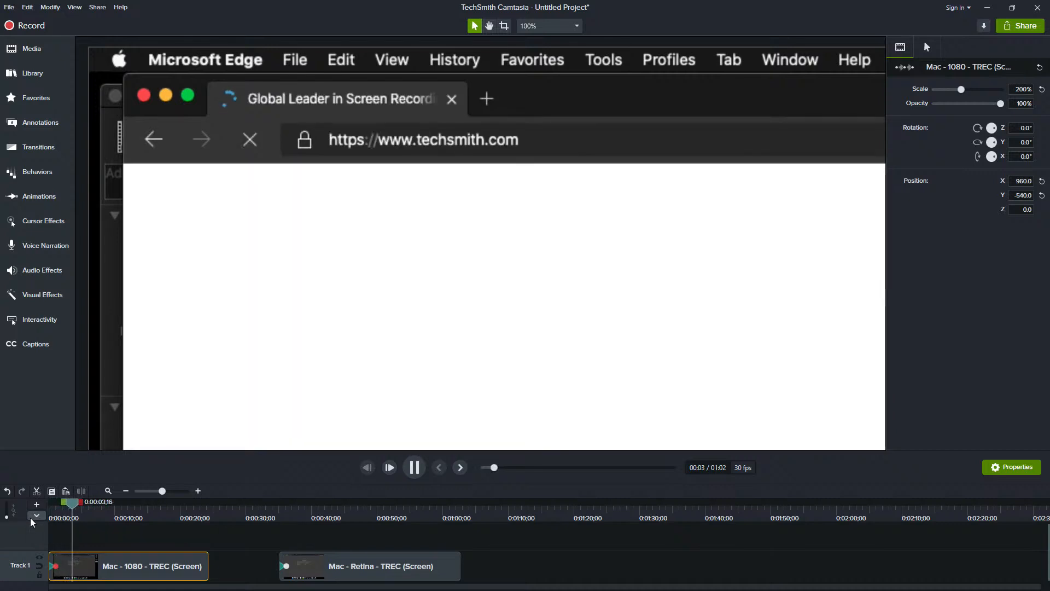
{"action": "key", "text": "space"}
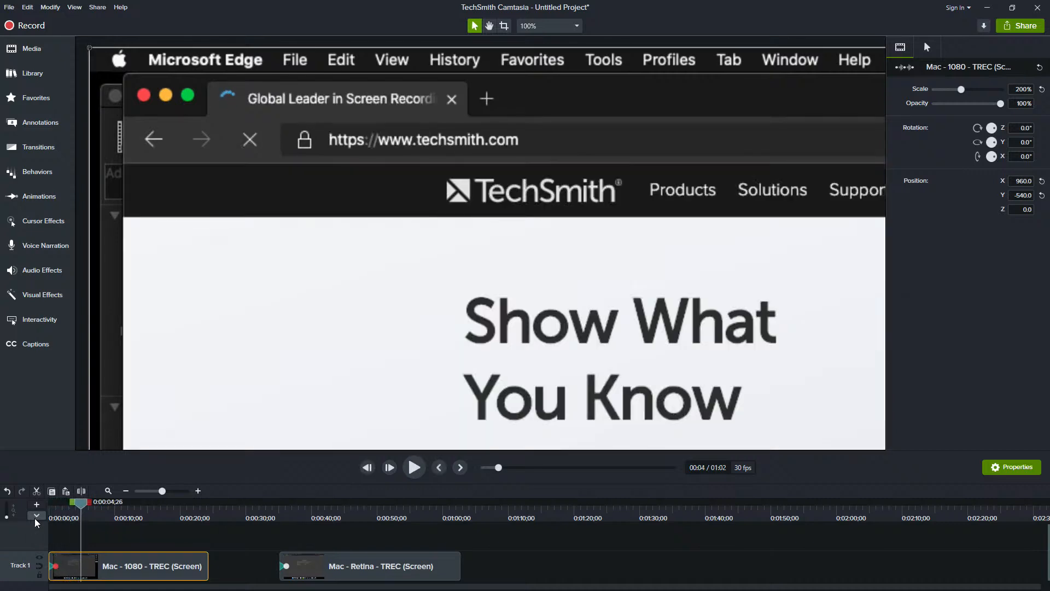
{"action": "key", "text": "space"}
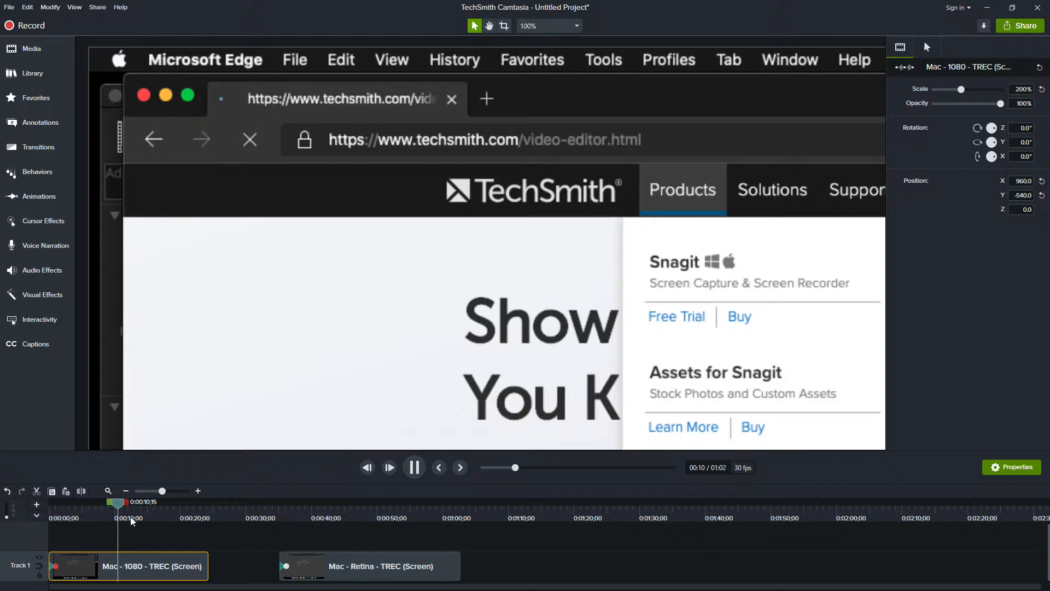
{"action": "key", "text": "space"}
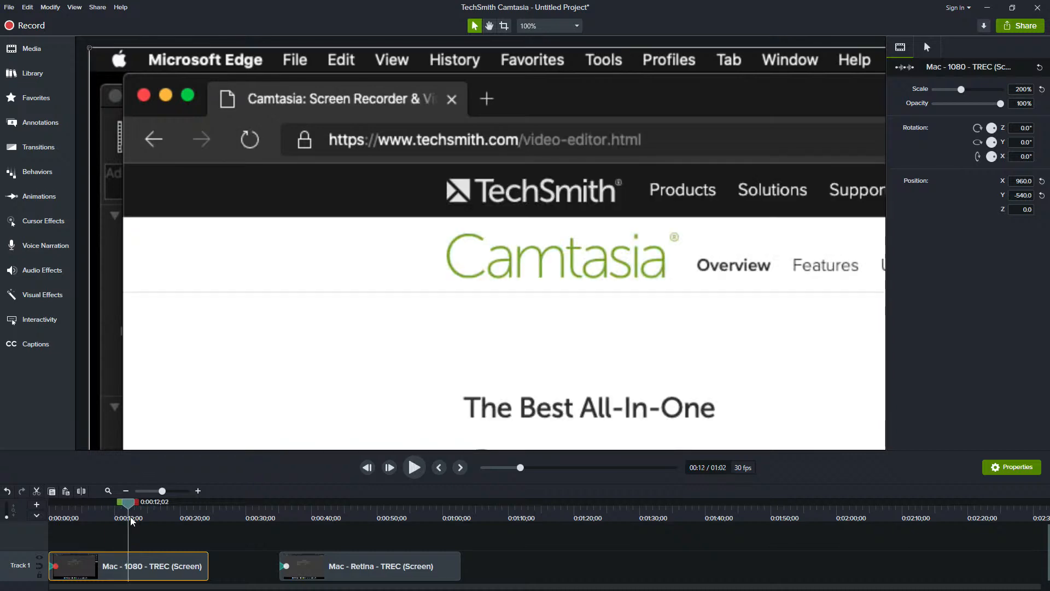
Split the 1080 clip at 0:00:12;02, play the Retina clip from its start, and stop at 0:00:53;02.
{"action": "left_click_drag", "start_coordinate": [149, 556], "coordinate": [279, 513]}
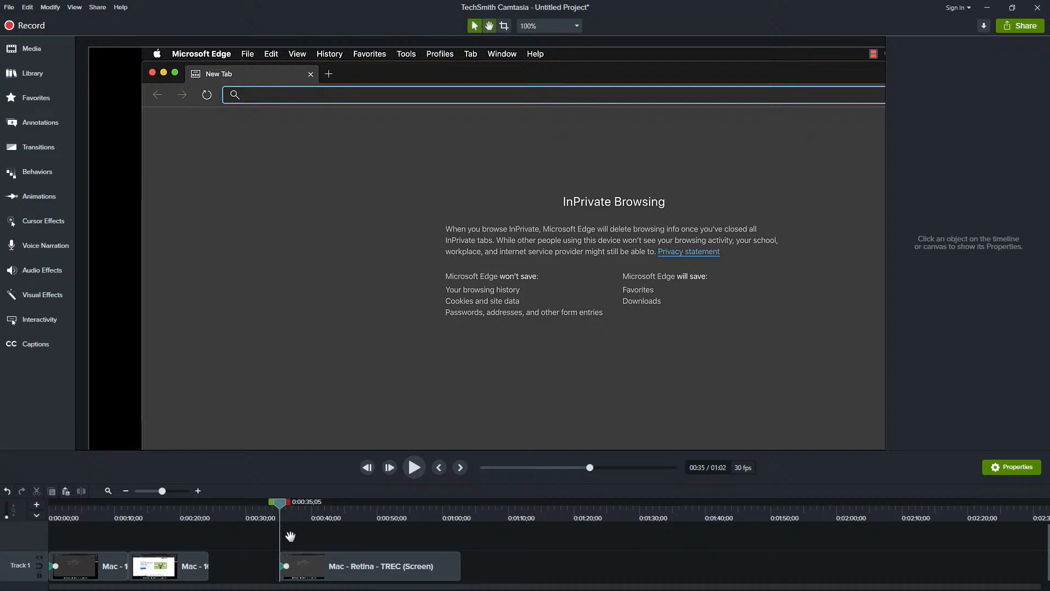
{"action": "key", "text": "space"}
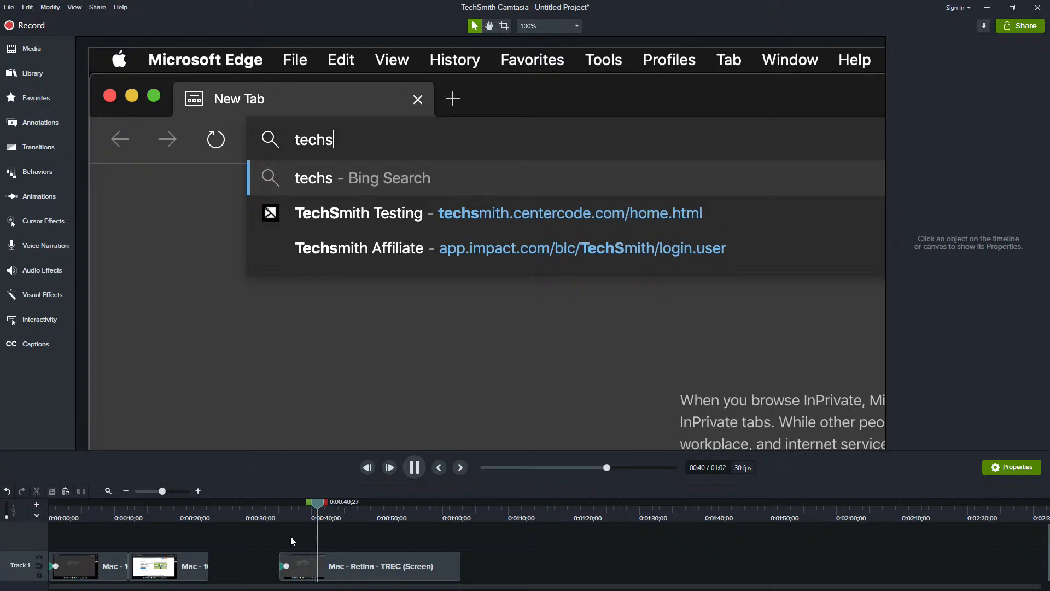
{"action": "left_click", "coordinate": [348, 514]}
{"action": "left_click_drag", "start_coordinate": [350, 513], "coordinate": [397, 517]}
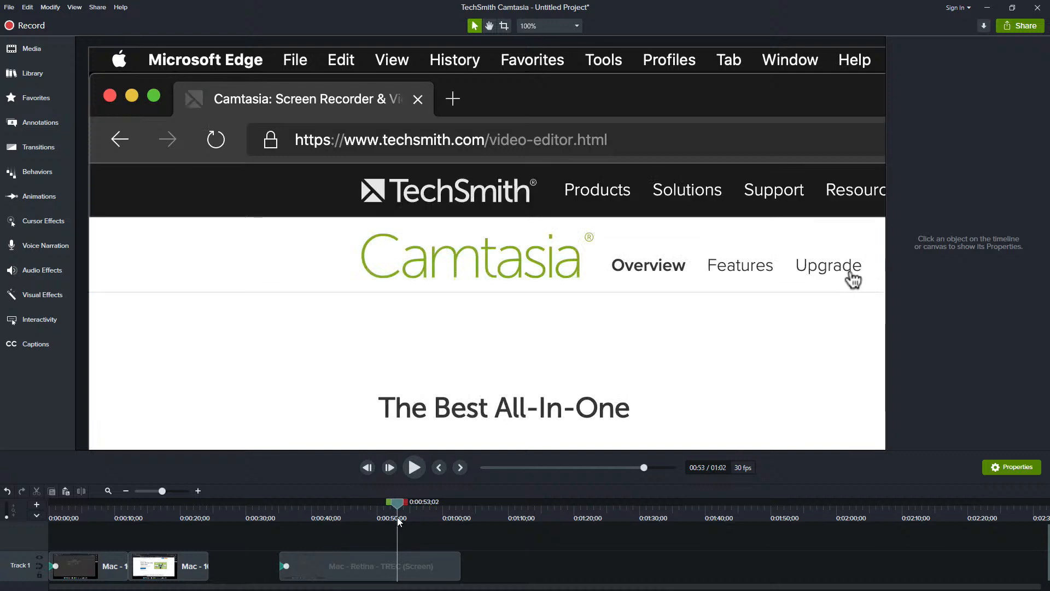
Split the Retina clip at 0:00:53;02 and compare that frame with the 1080 frame at 0:00:12;02.
{"action": "left_click", "coordinate": [411, 564]}
{"action": "key", "text": "s"}
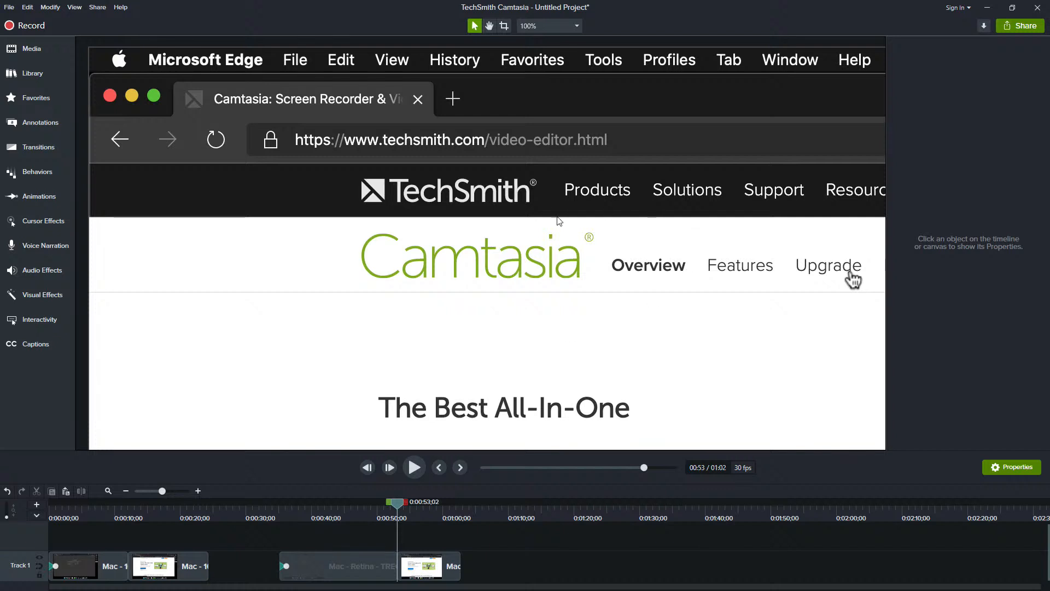
{"action": "left_click_drag", "start_coordinate": [185, 513], "coordinate": [129, 512]}
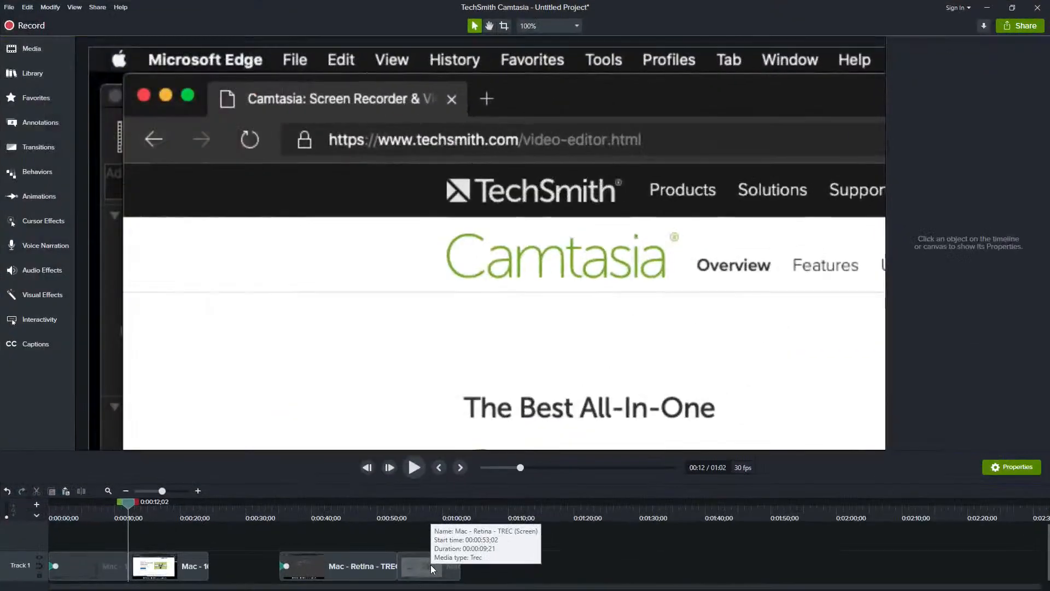
{"action": "left_click", "coordinate": [431, 564]}
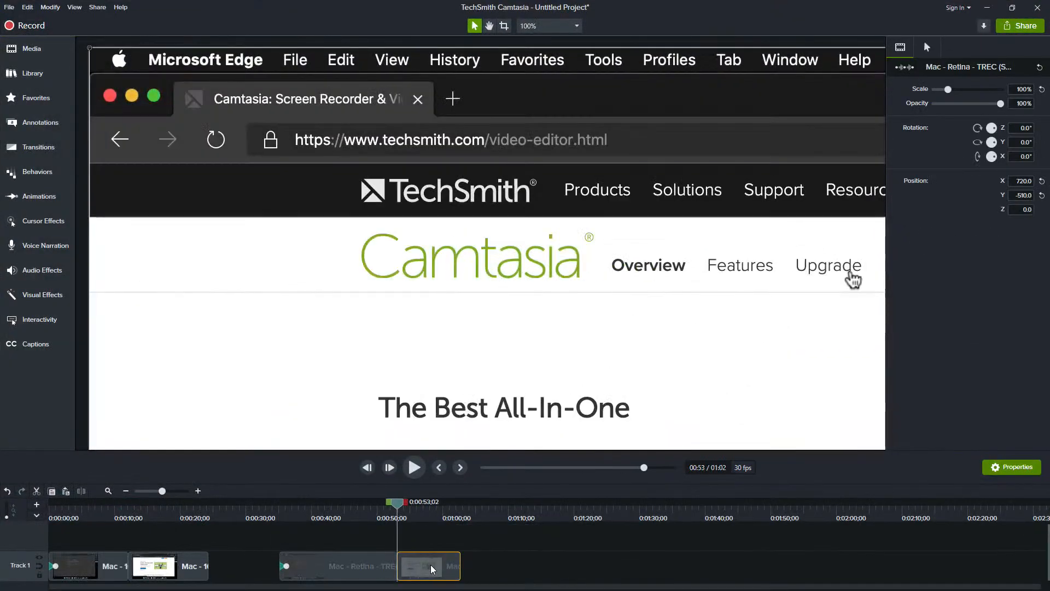
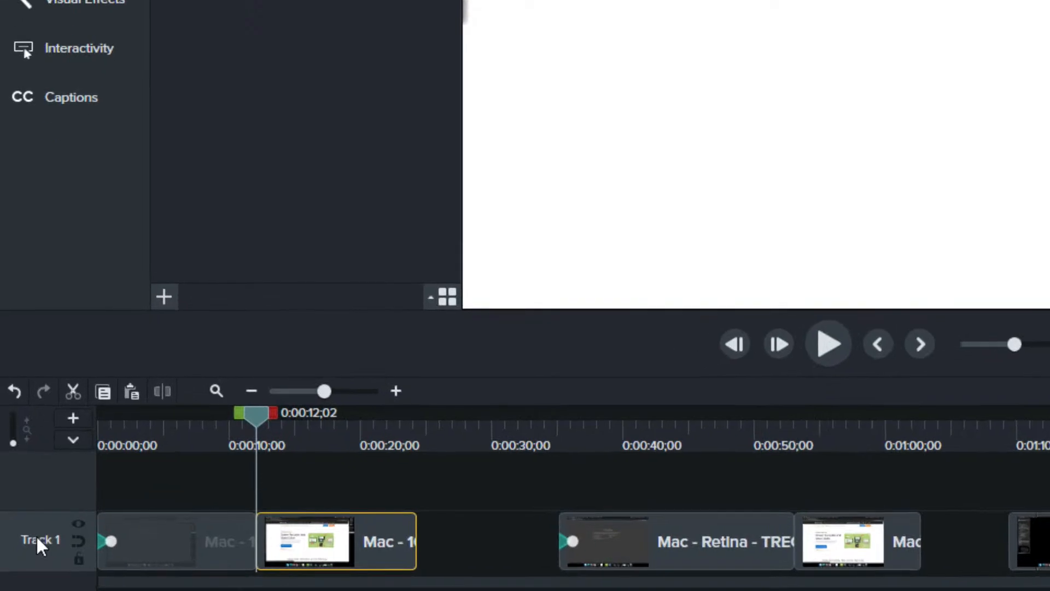
Select all media on Track 1.
{"action": "right_click", "coordinate": [39, 545]}
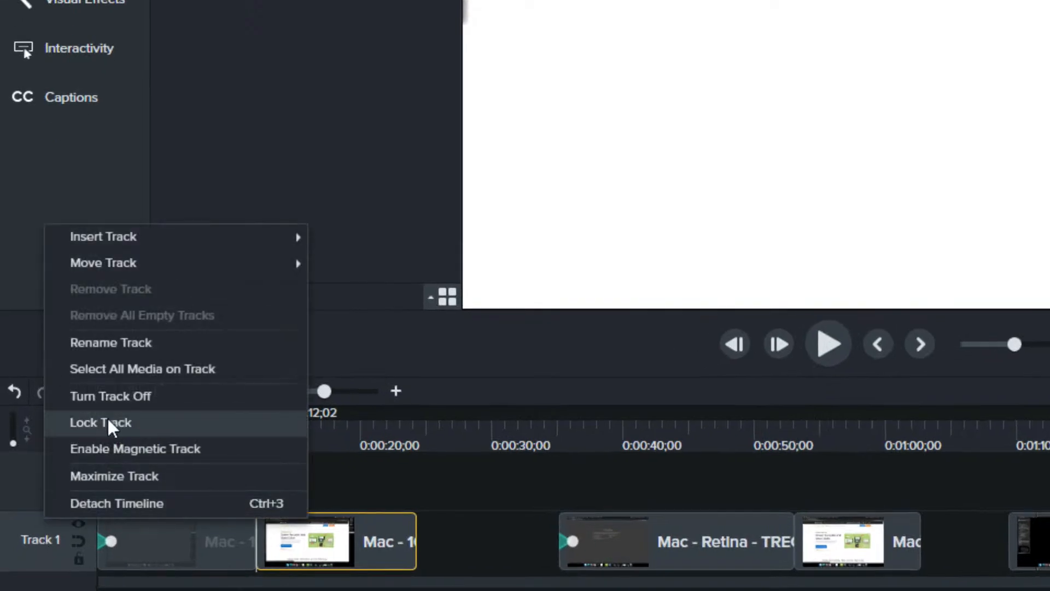
{"action": "left_click", "coordinate": [143, 376]}
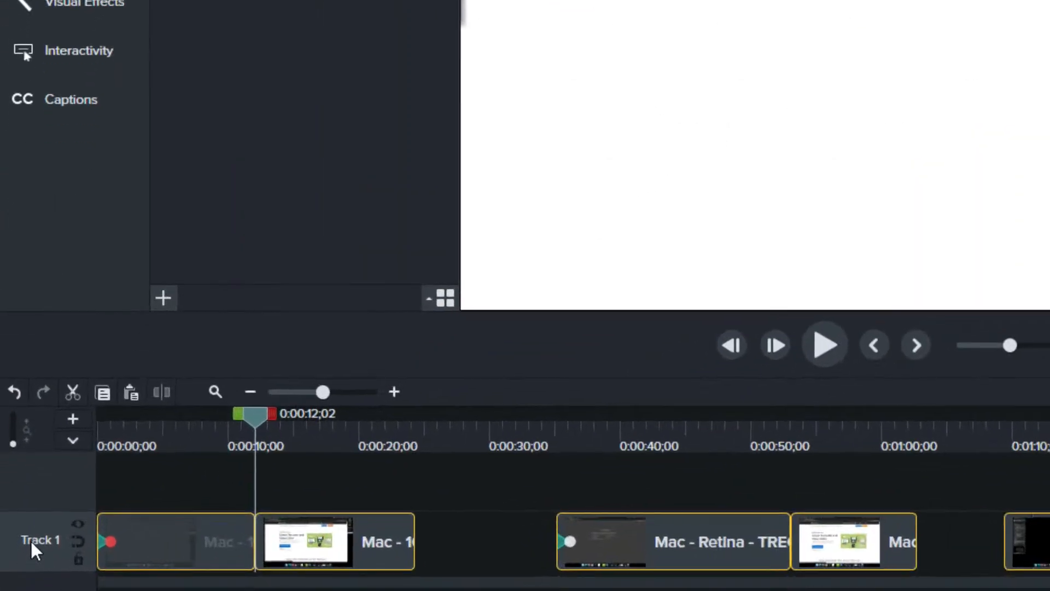
{"action": "right_click", "coordinate": [18, 572]}
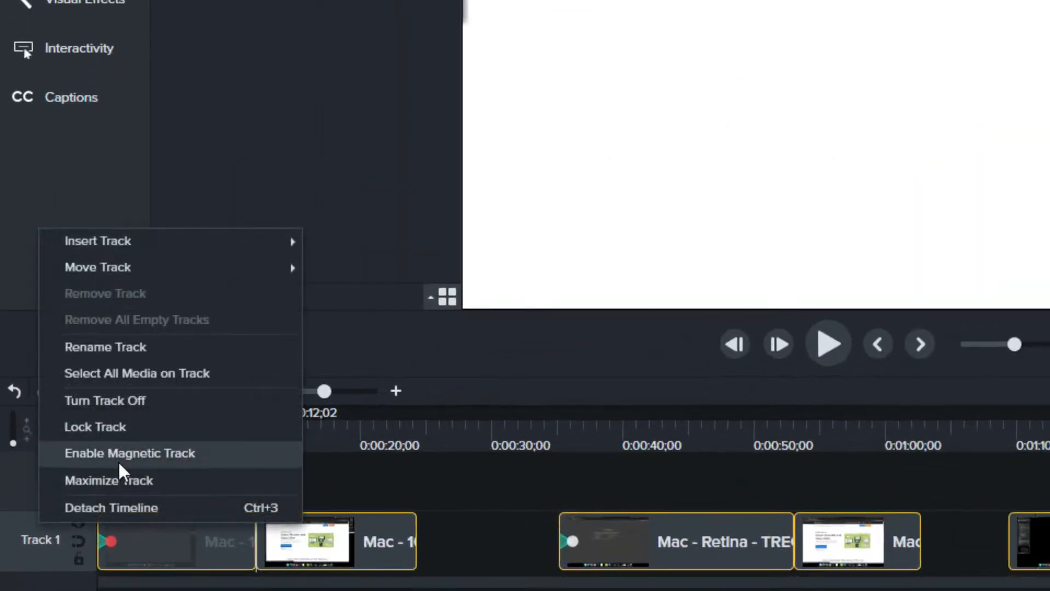
{"action": "left_click", "coordinate": [138, 382]}
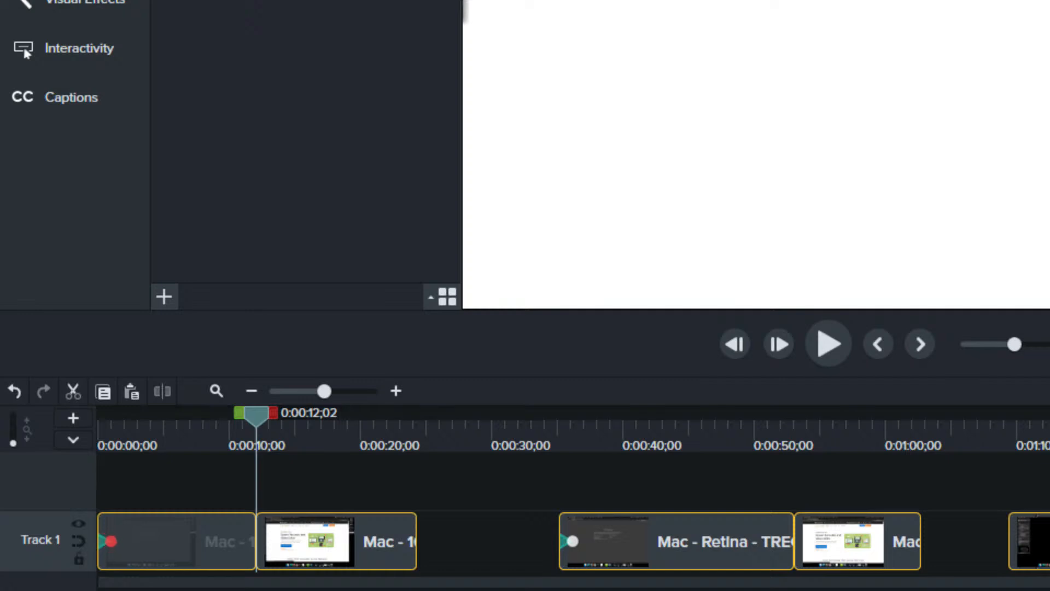
Place the playhead at 0:01:27;17 and import the "rh logo with alpha" image from the Assets folder in File Explorer.
{"action": "left_click_drag", "start_coordinate": [213, 440], "coordinate": [379, 457]}
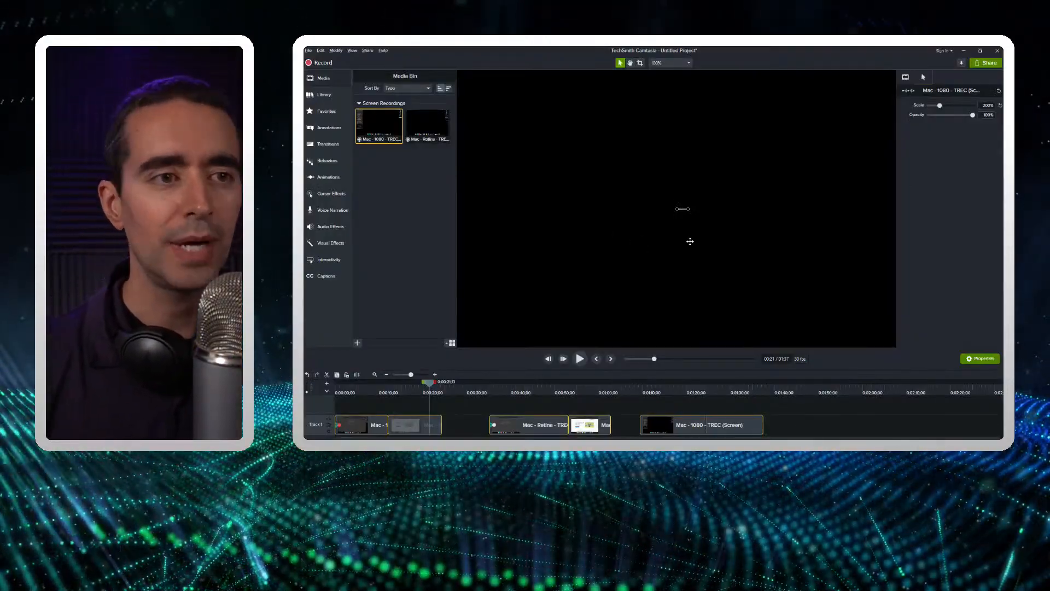
{"action": "left_click", "coordinate": [692, 387]}
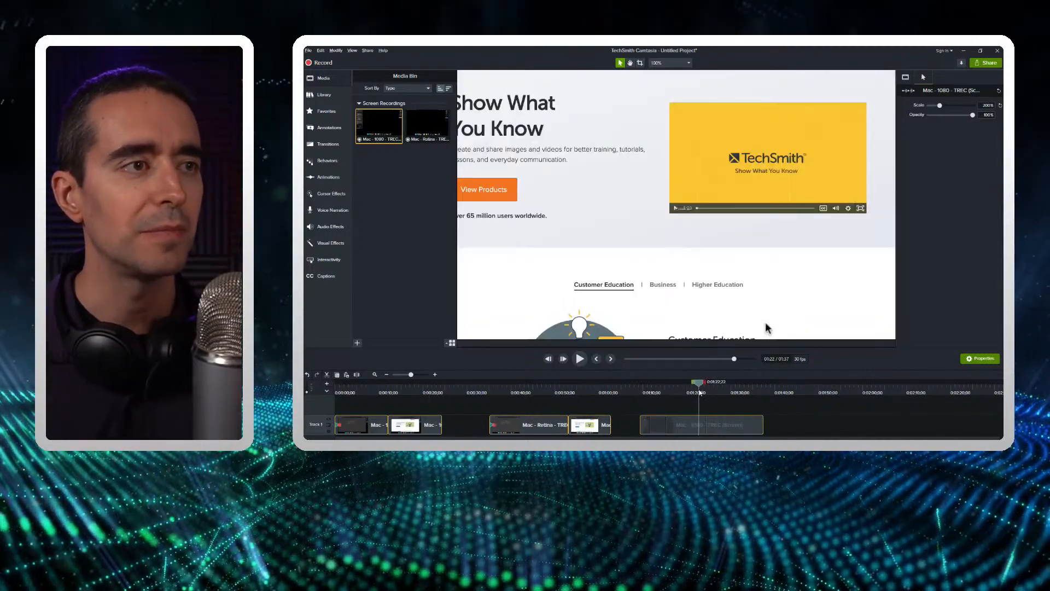
{"action": "left_click", "coordinate": [720, 388]}
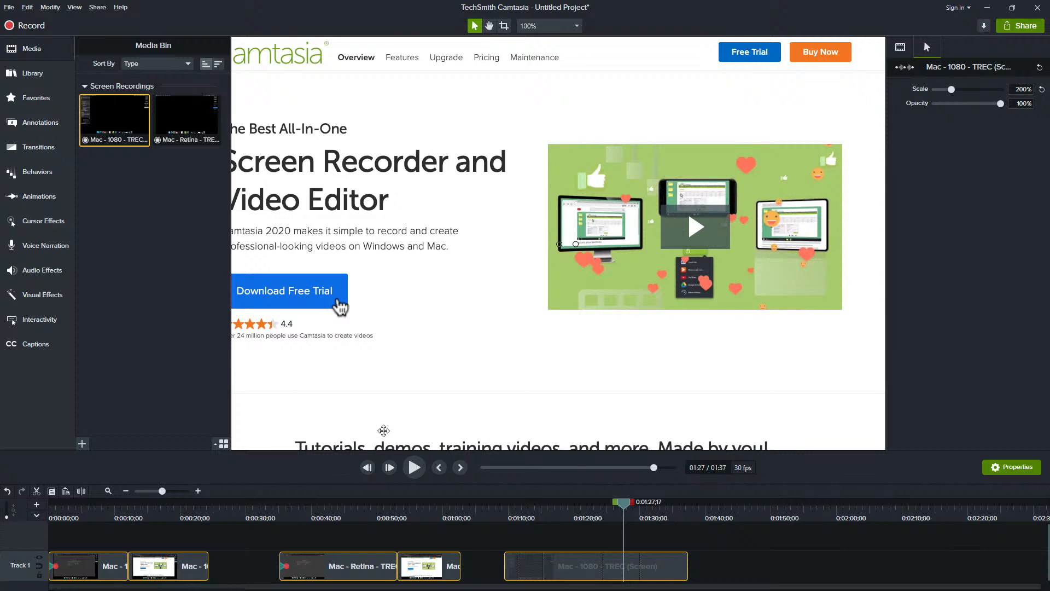
{"action": "key", "text": "alt+Tab"}
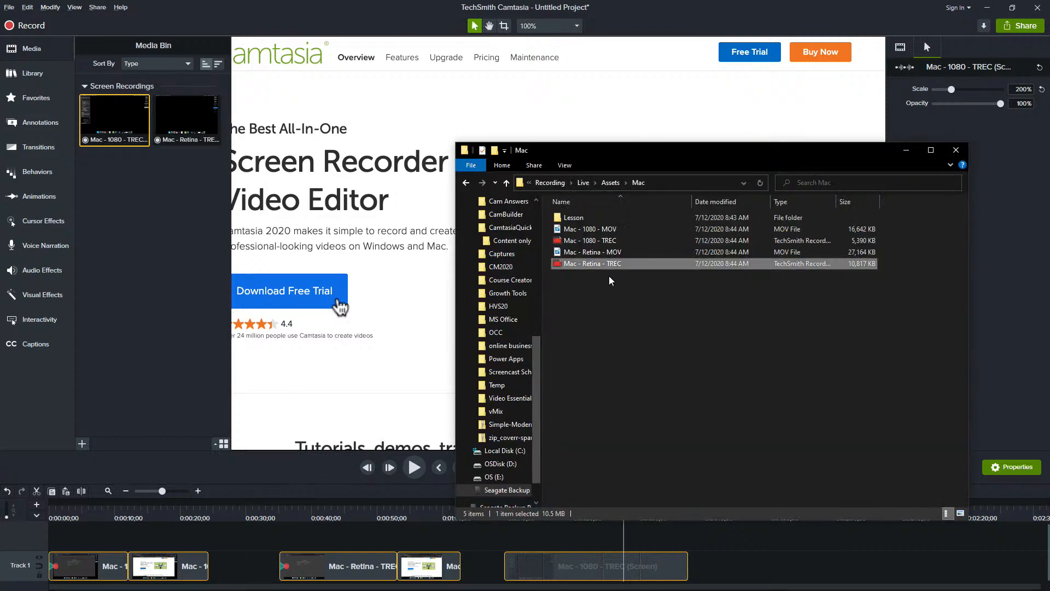
{"action": "left_click", "coordinate": [610, 182]}
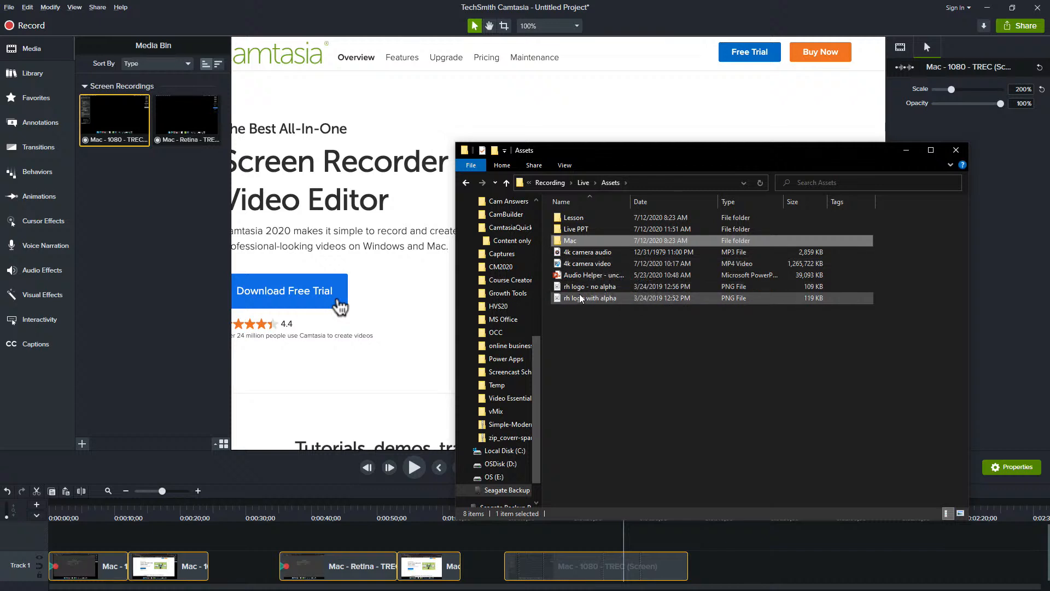
{"action": "left_click_drag", "start_coordinate": [590, 300], "coordinate": [154, 239]}
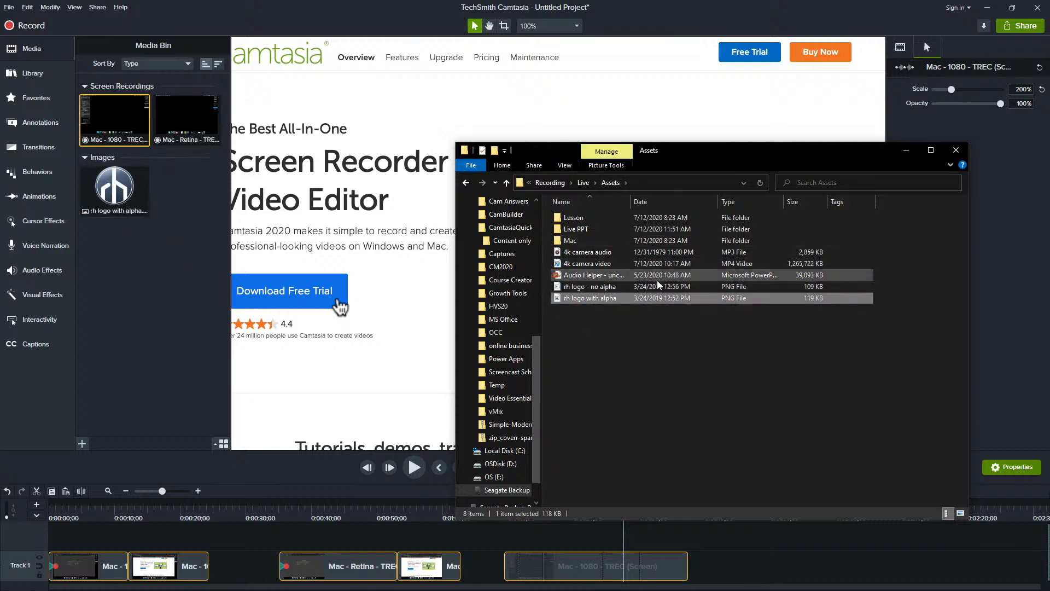
Add the rh logo image above the recording and scale it down to 63% on the canvas.
{"action": "left_click_drag", "start_coordinate": [114, 190], "coordinate": [573, 256]}
{"action": "left_click_drag", "start_coordinate": [681, 124], "coordinate": [605, 247]}
{"action": "left_click_drag", "start_coordinate": [547, 309], "coordinate": [590, 260]}
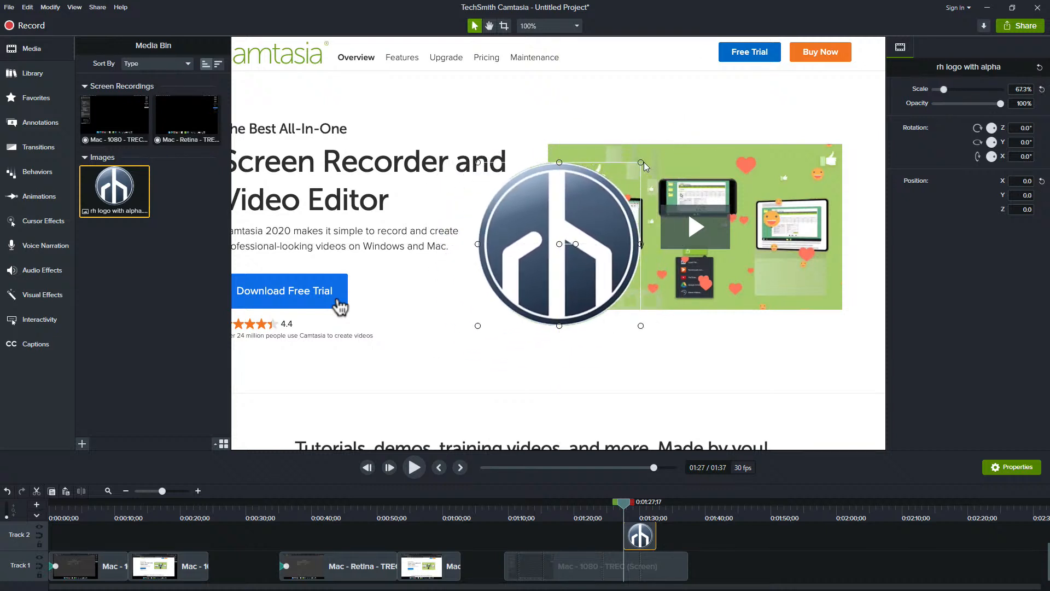
{"action": "left_click_drag", "start_coordinate": [642, 162], "coordinate": [629, 172]}
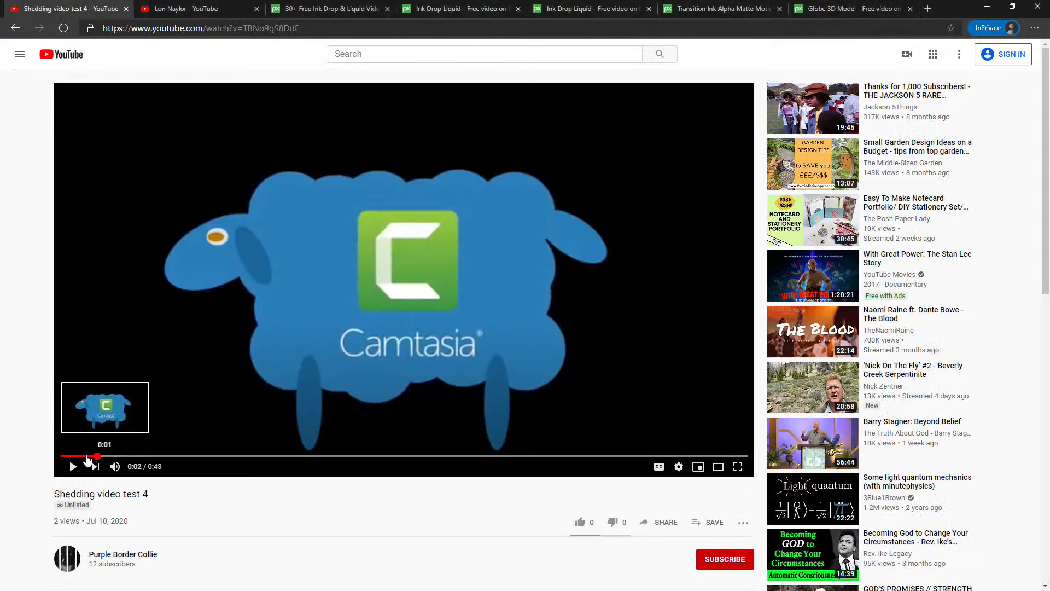
Switch to the browser and play the opening of the "Shedding video test 4" YouTube video from its start.
{"action": "left_click", "coordinate": [80, 457]}
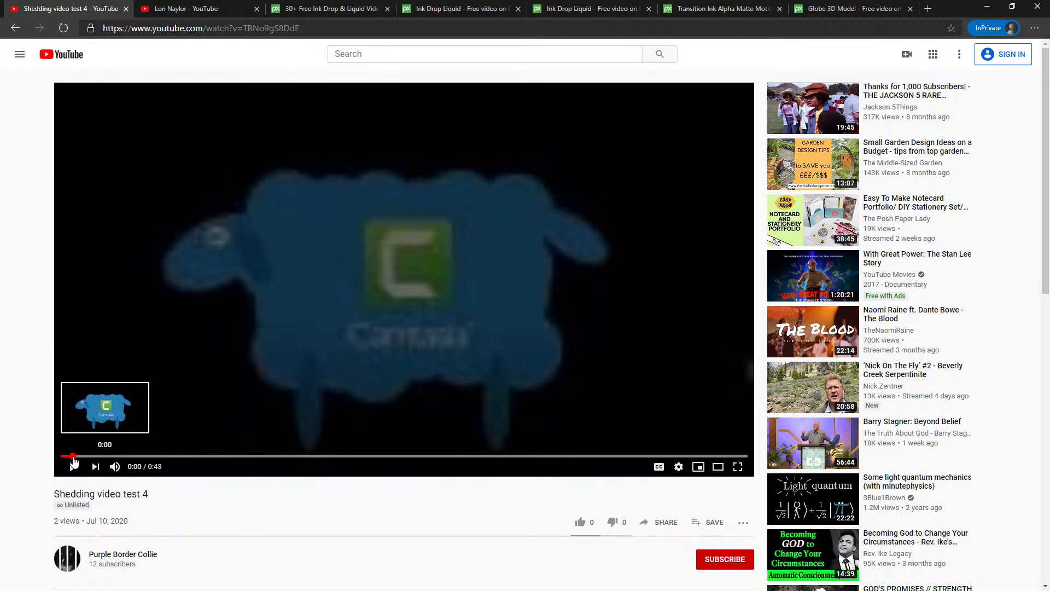
{"action": "left_click_drag", "start_coordinate": [74, 458], "coordinate": [72, 462]}
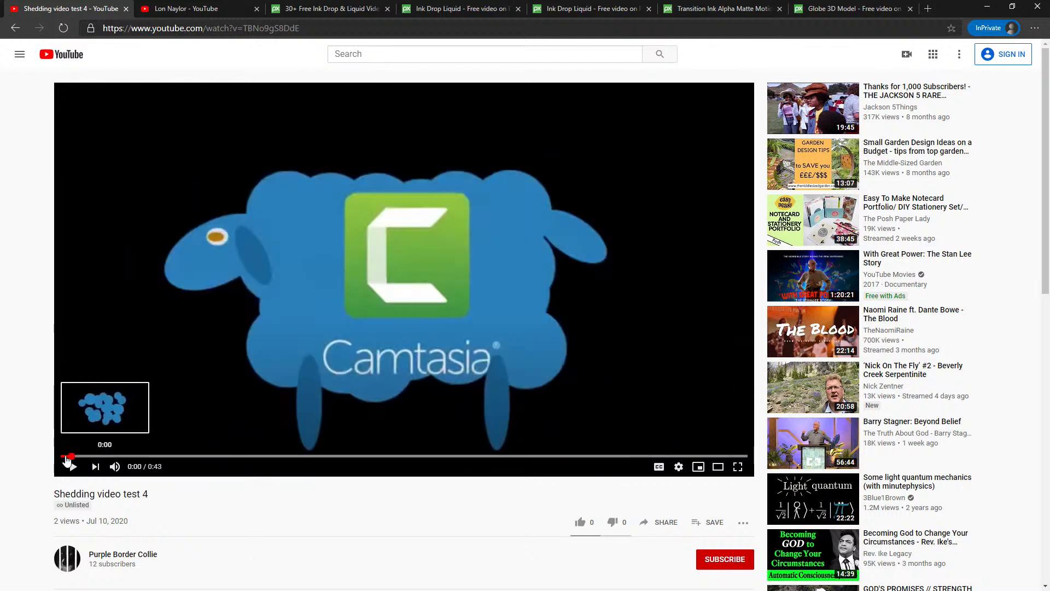
{"action": "left_click", "coordinate": [72, 467]}
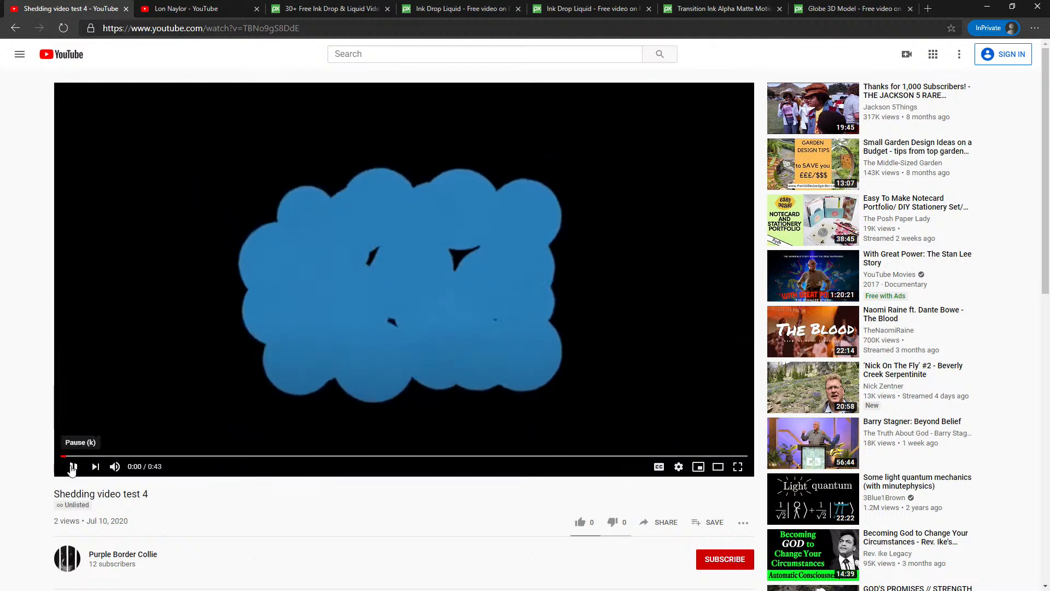
{"action": "left_click", "coordinate": [72, 468]}
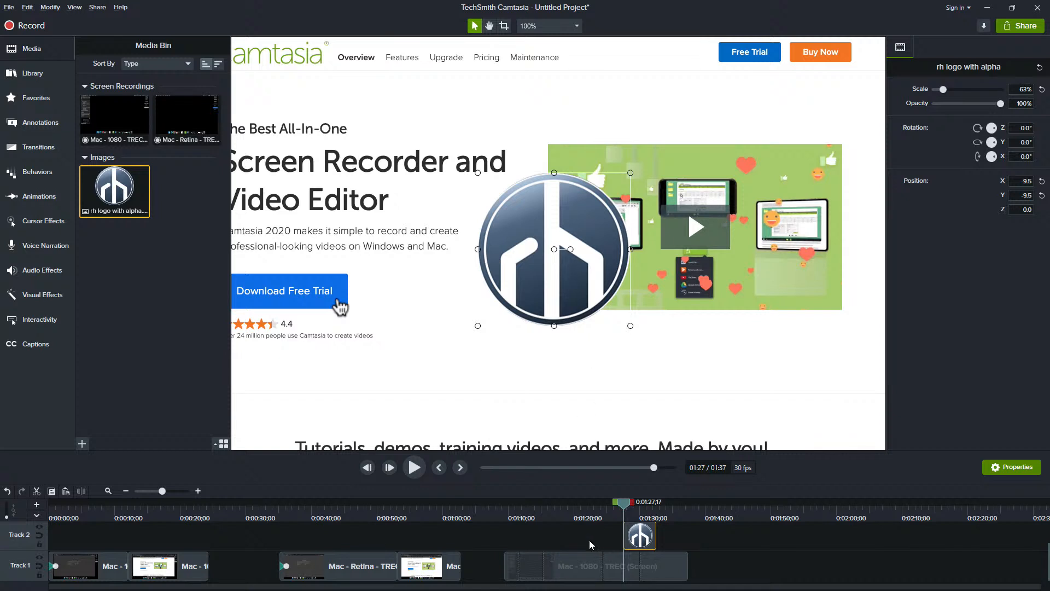
Move the logo clip on Track 2 to start at 0:01:16;23 and apply the Drifting behavior to it.
{"action": "left_click", "coordinate": [566, 514]}
{"action": "left_click_drag", "start_coordinate": [623, 525], "coordinate": [553, 532]}
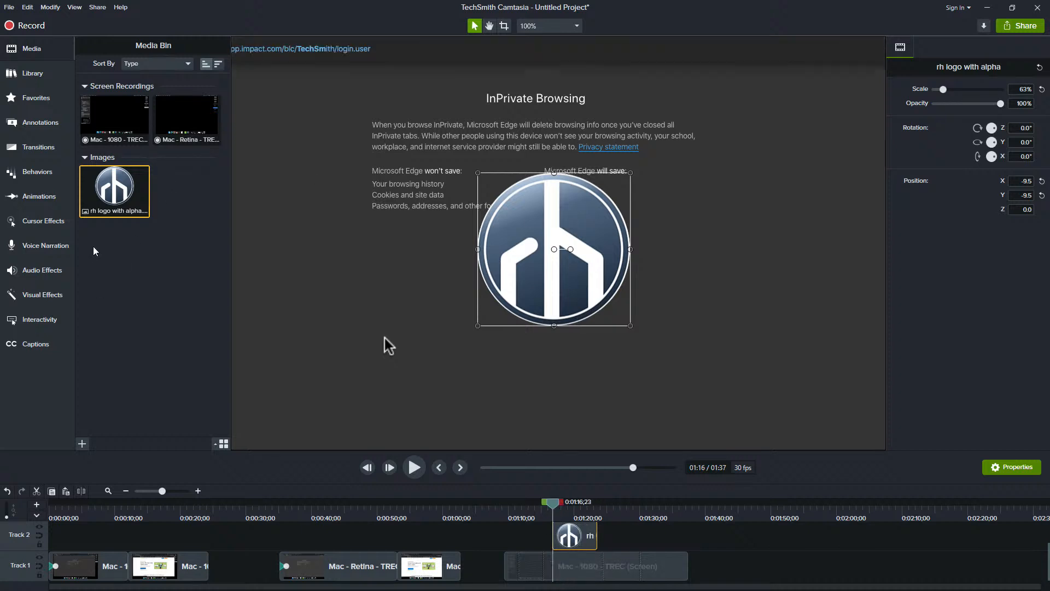
{"action": "left_click", "coordinate": [37, 171]}
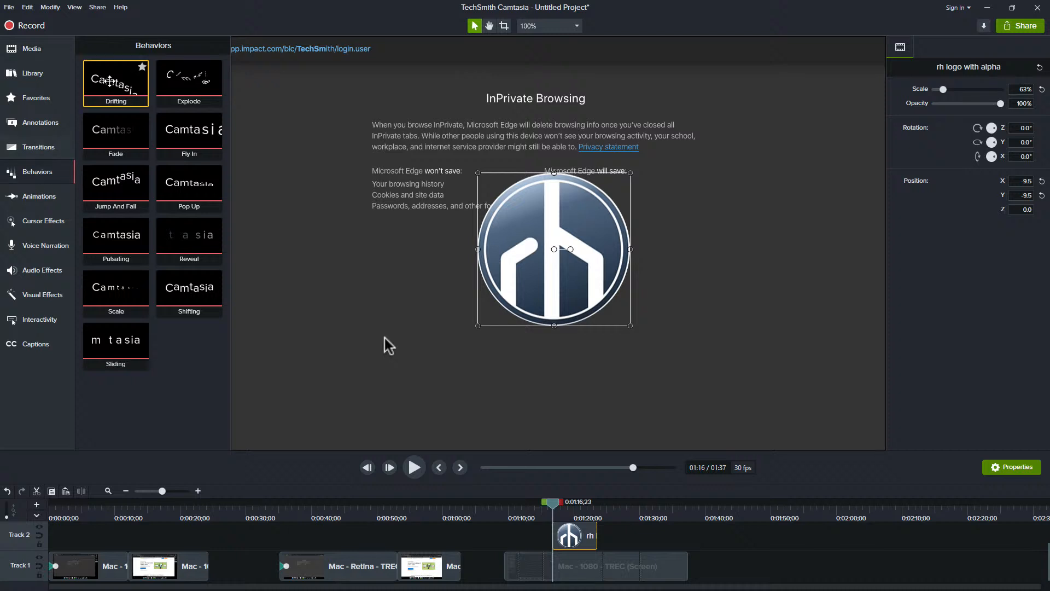
{"action": "left_click_drag", "start_coordinate": [115, 78], "coordinate": [545, 268]}
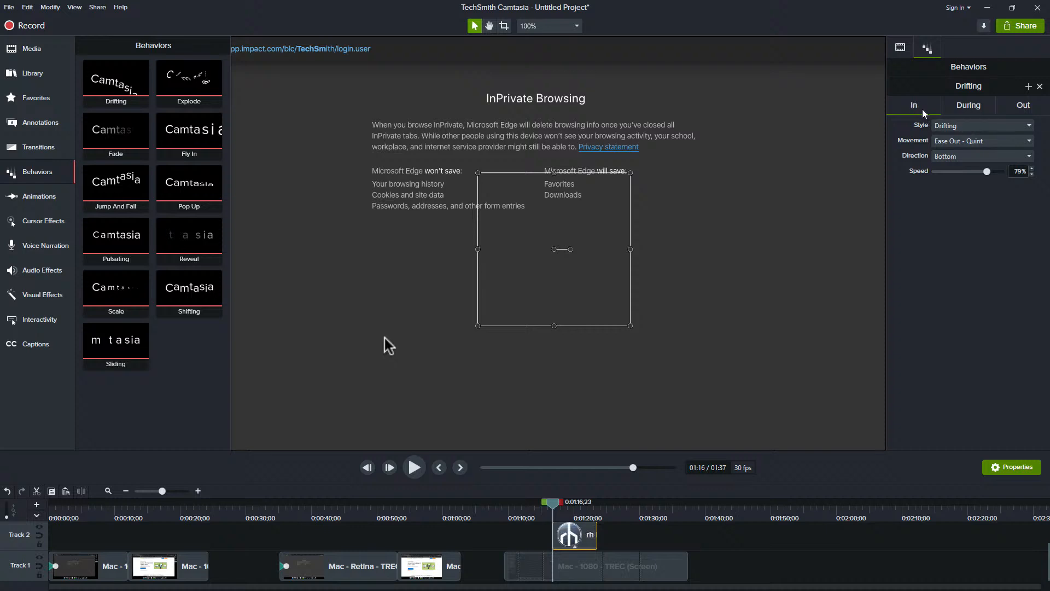
Set the logo behavior's In style to Fly In and preview the entrance from the clip's start.
{"action": "left_click", "coordinate": [962, 127]}
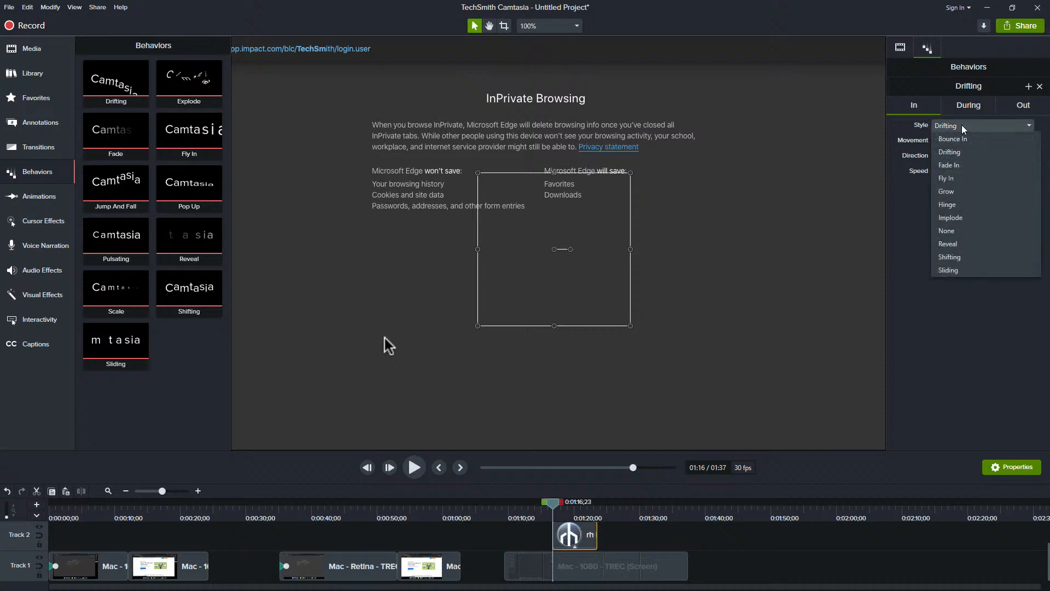
{"action": "left_click", "coordinate": [959, 179]}
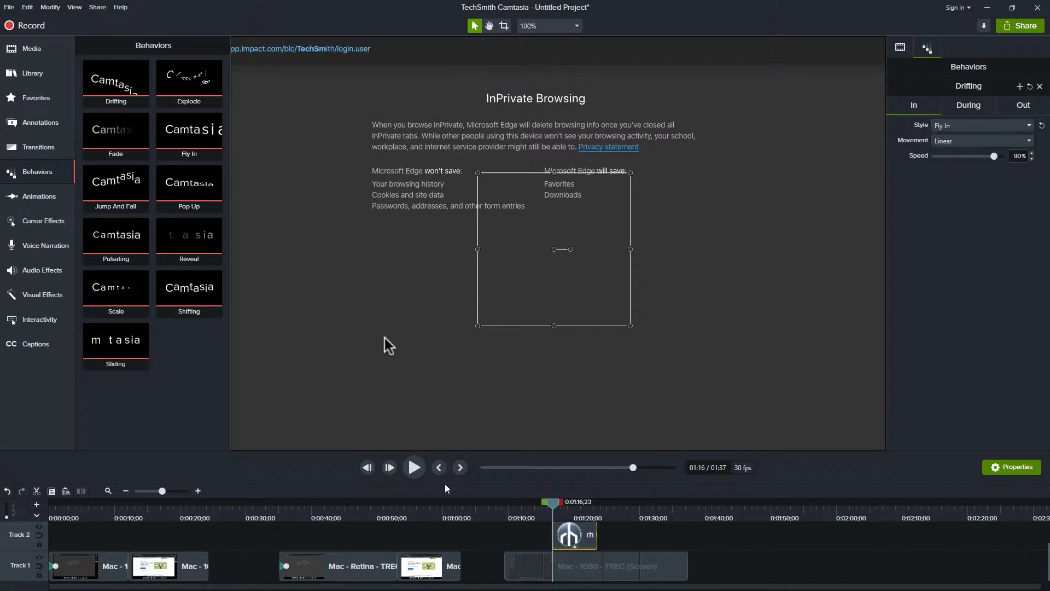
{"action": "left_click", "coordinate": [414, 467]}
{"action": "left_click", "coordinate": [414, 467]}
{"action": "left_click", "coordinate": [978, 128]}
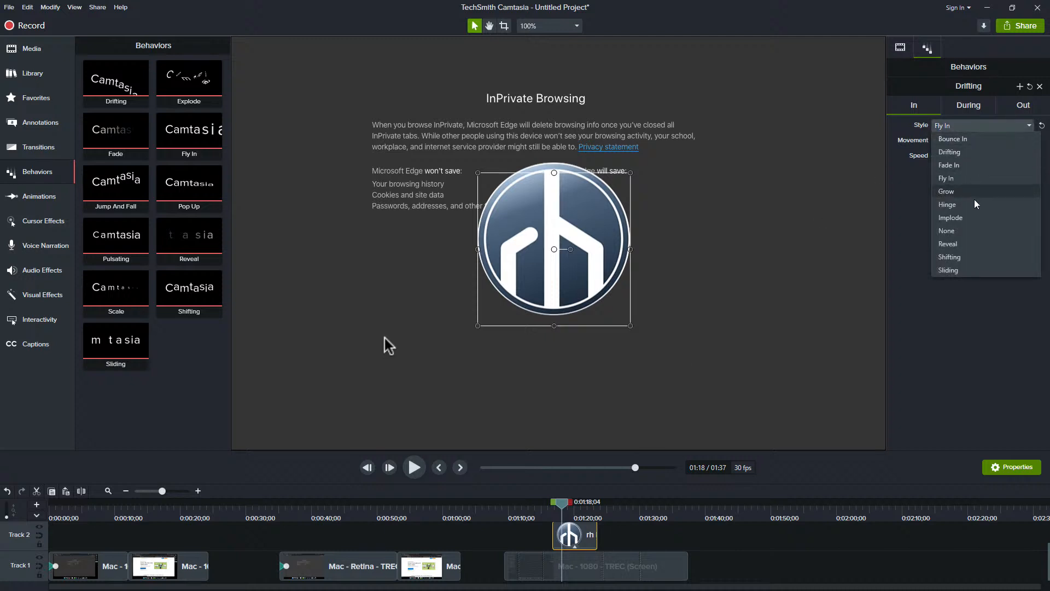
{"action": "mouse_move", "coordinate": [562, 504]}
{"action": "left_mouse_down"}
{"action": "mouse_move", "coordinate": [549, 505]}
{"action": "mouse_move", "coordinate": [557, 505]}
{"action": "left_mouse_up"}
{"action": "key", "text": "space"}
{"action": "key", "text": "space"}
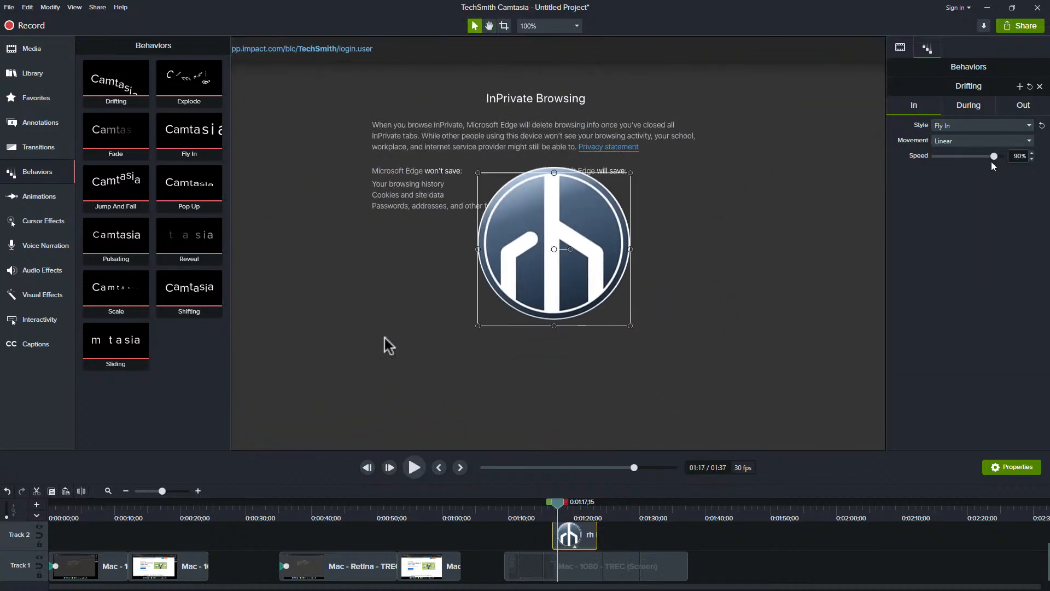
Adjust the logo's Fly In speed to 93%, previewing the entrance from the clip's start.
{"action": "left_click", "coordinate": [1031, 153]}
{"action": "left_click", "coordinate": [1031, 153]}
{"action": "left_click", "coordinate": [1031, 153]}
{"action": "left_click", "coordinate": [1031, 153]}
{"action": "left_click", "coordinate": [1031, 153]}
{"action": "left_click", "coordinate": [1032, 153]}
{"action": "left_click_drag", "start_coordinate": [557, 504], "coordinate": [553, 505]}
{"action": "key", "text": "space"}
{"action": "key", "text": "space"}
{"action": "left_click", "coordinate": [1032, 158]}
{"action": "left_click", "coordinate": [1032, 159]}
{"action": "left_click", "coordinate": [1032, 158]}
{"action": "left_click", "coordinate": [1032, 159]}
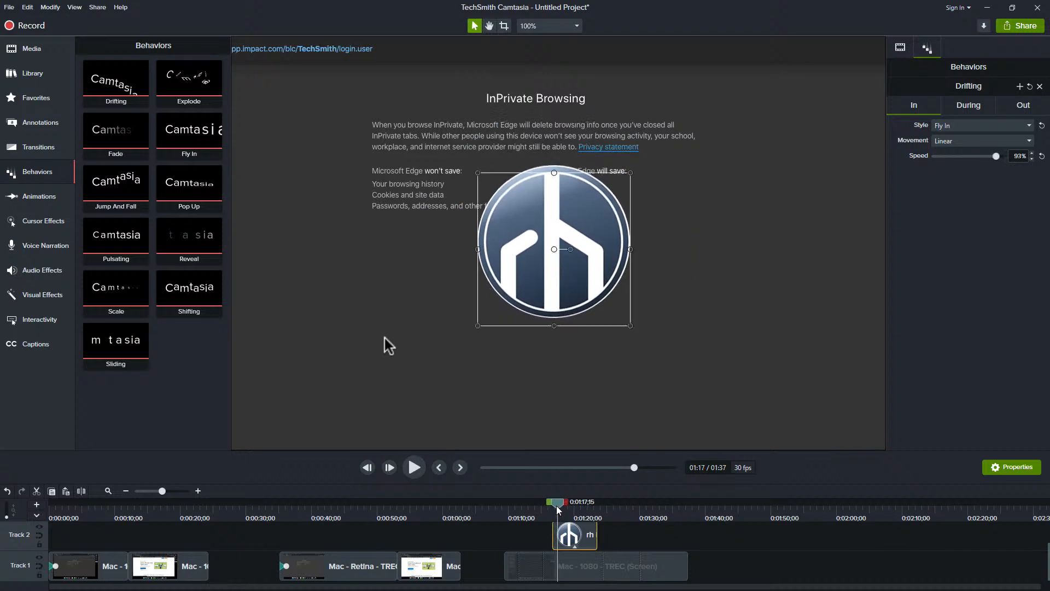
{"action": "left_click_drag", "start_coordinate": [558, 503], "coordinate": [553, 505]}
{"action": "key", "text": "space"}
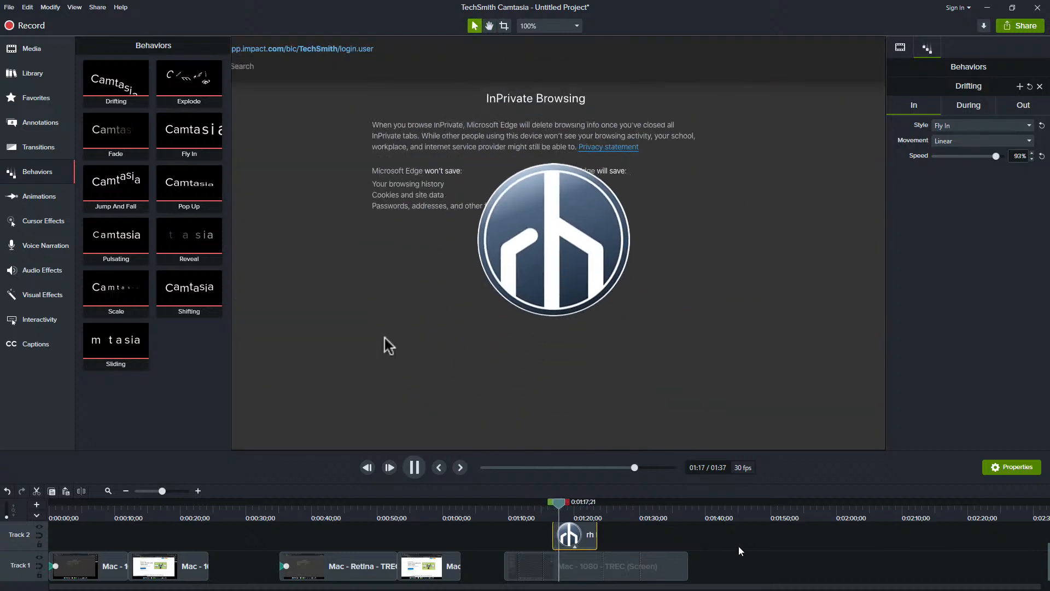
{"action": "key", "text": "space"}
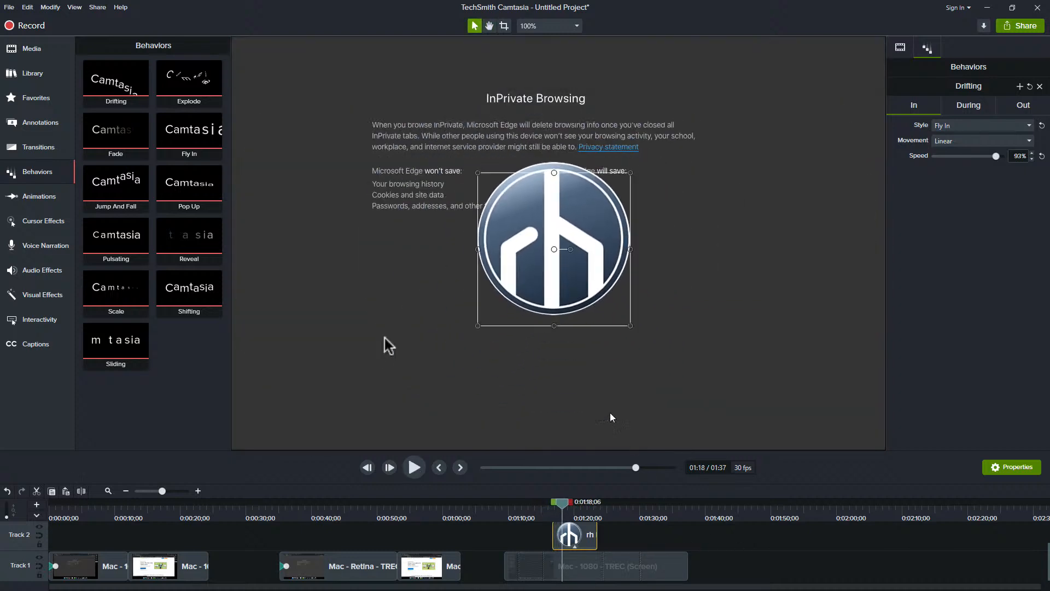
Show the During settings of the logo's behavior, preview the Drifting motion, and return the playhead to about 0:01:18.
{"action": "left_click", "coordinate": [965, 104]}
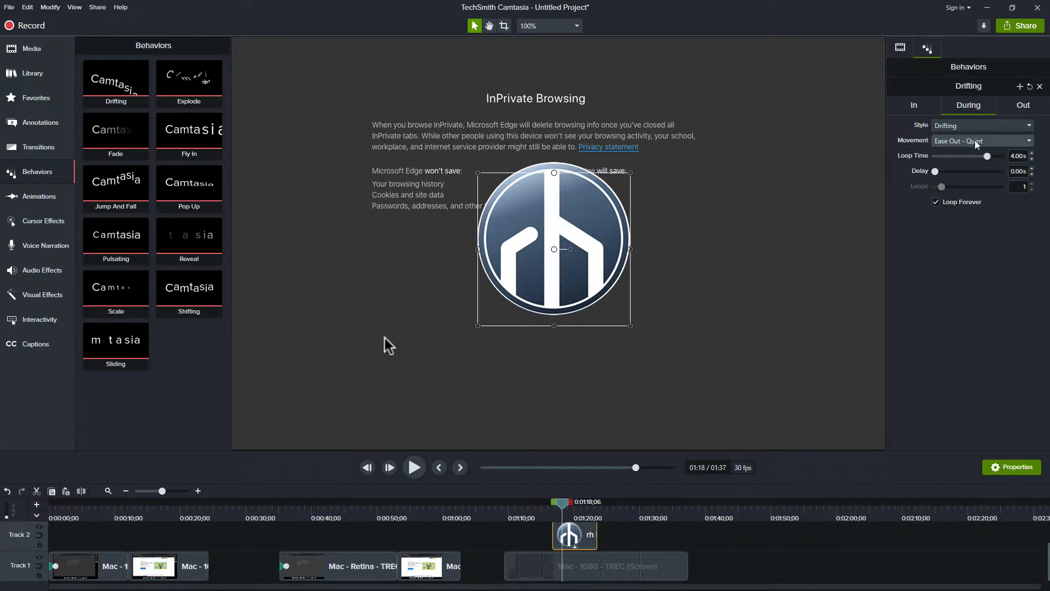
{"action": "key", "text": "space"}
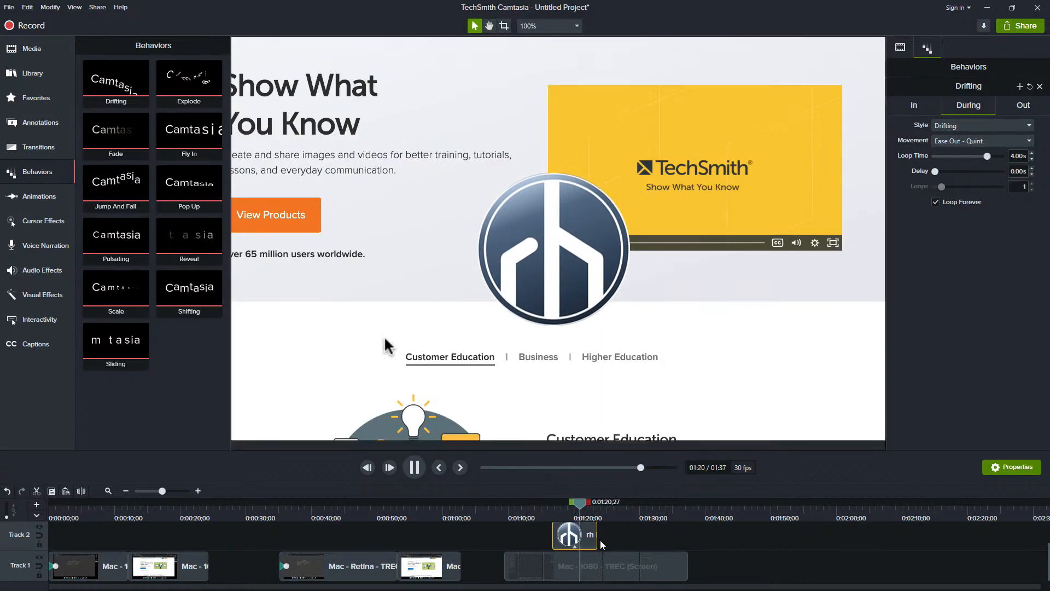
{"action": "key", "text": "space"}
{"action": "left_click", "coordinate": [562, 517]}
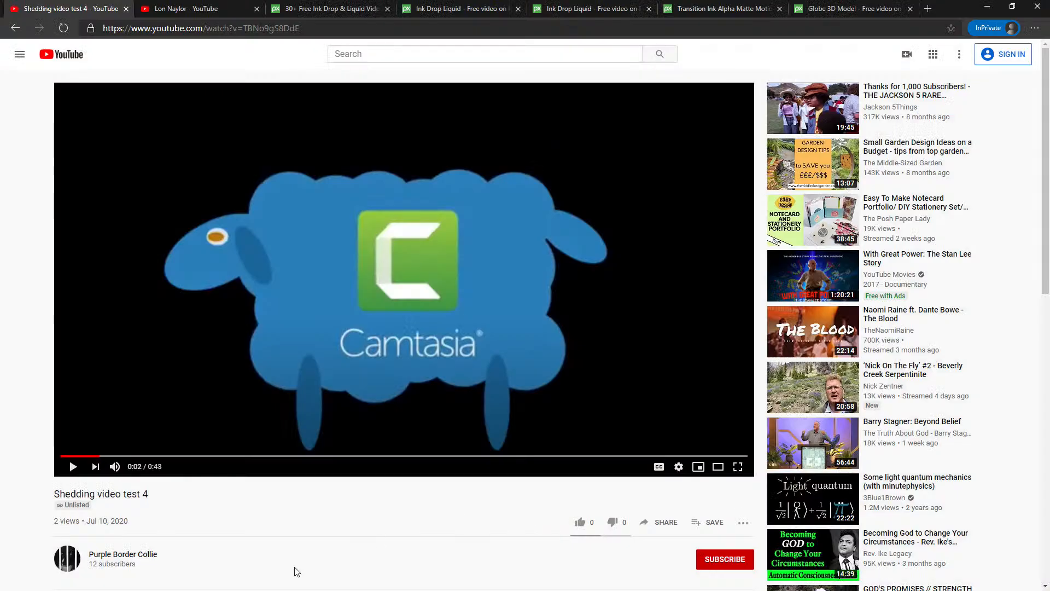
Switch to the browser and replay the opening second of the "Shedding video test 4" video from its start.
{"action": "left_click", "coordinate": [68, 455]}
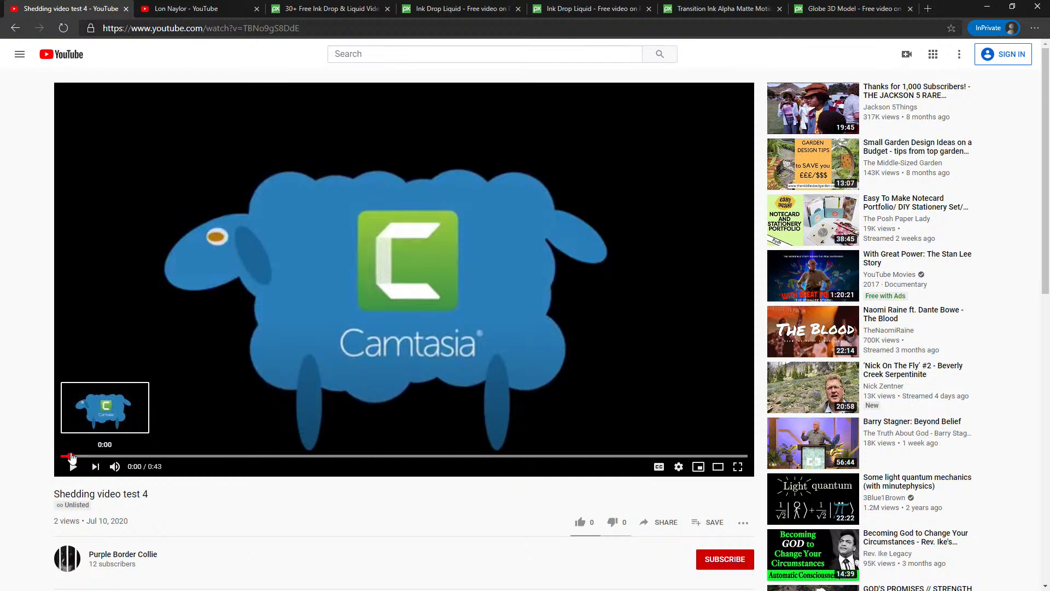
{"action": "left_click", "coordinate": [73, 466]}
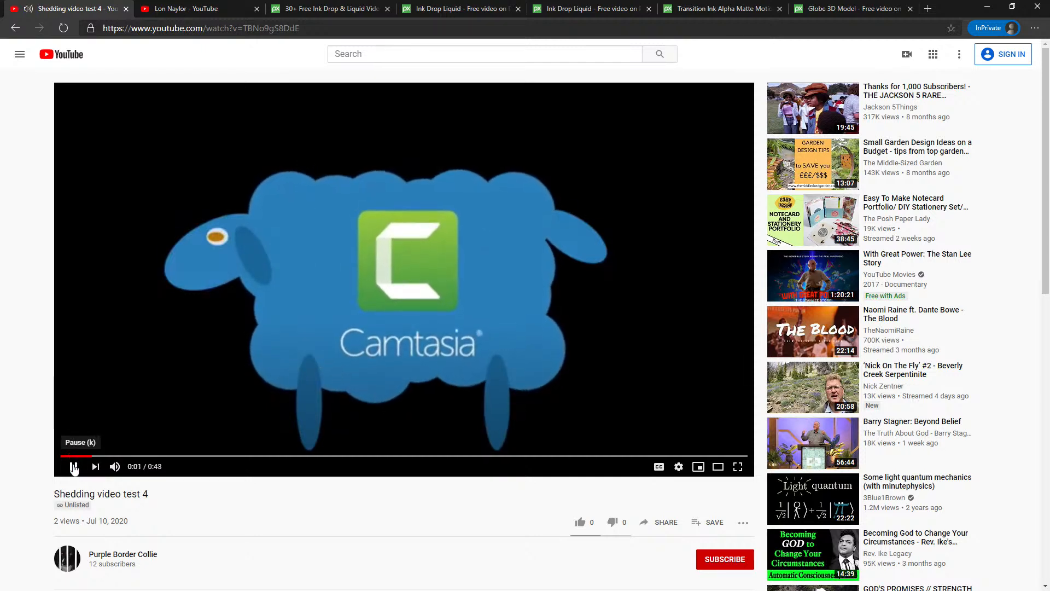
{"action": "left_click", "coordinate": [73, 466]}
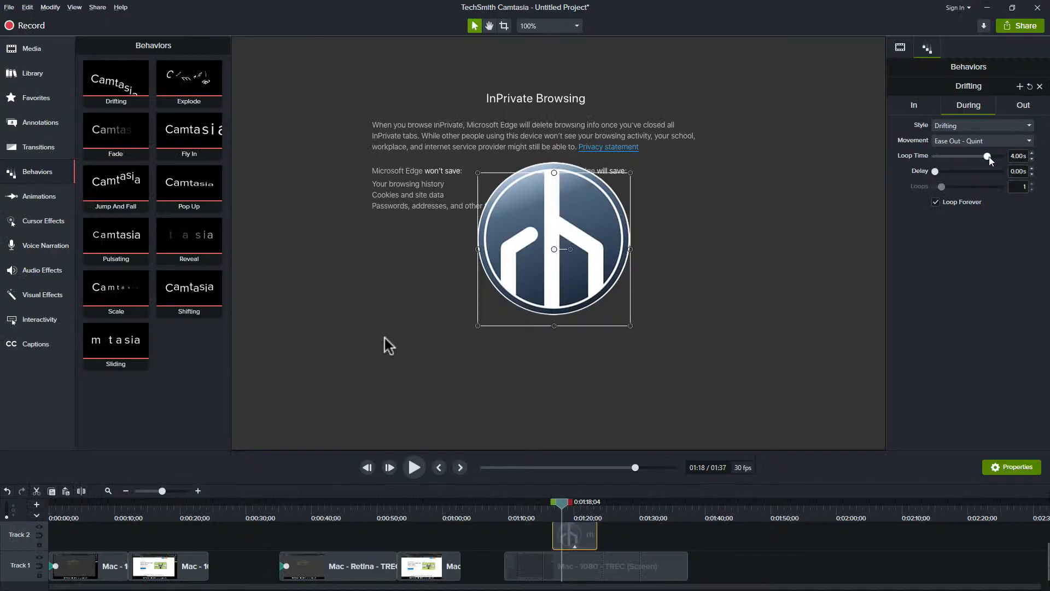
Set the logo behavior's During style to Pulsate, turn off Loop Forever, and preview the pulse.
{"action": "left_click", "coordinate": [981, 126]}
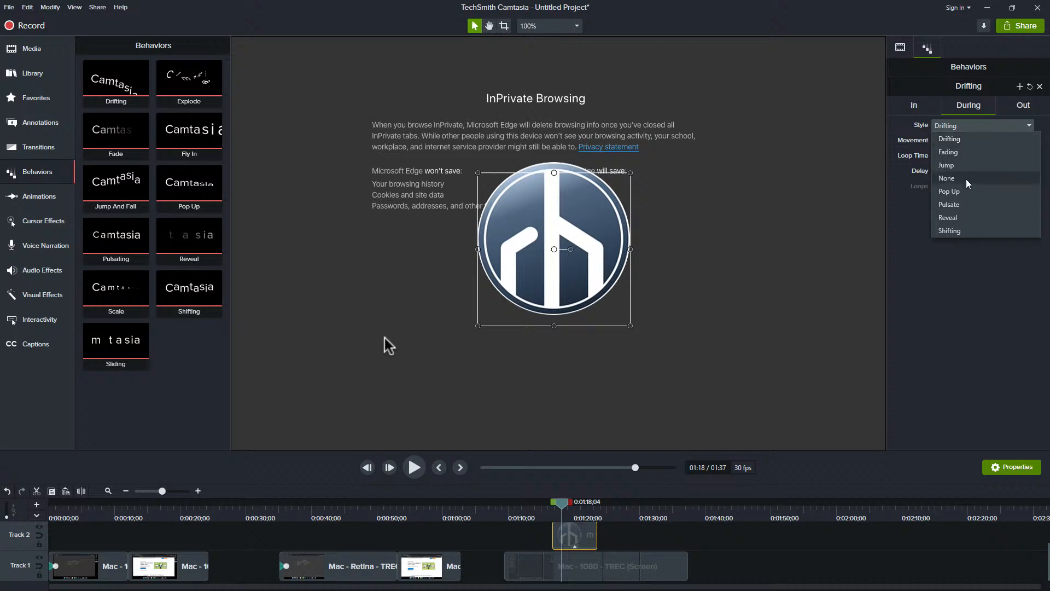
{"action": "left_click", "coordinate": [952, 205]}
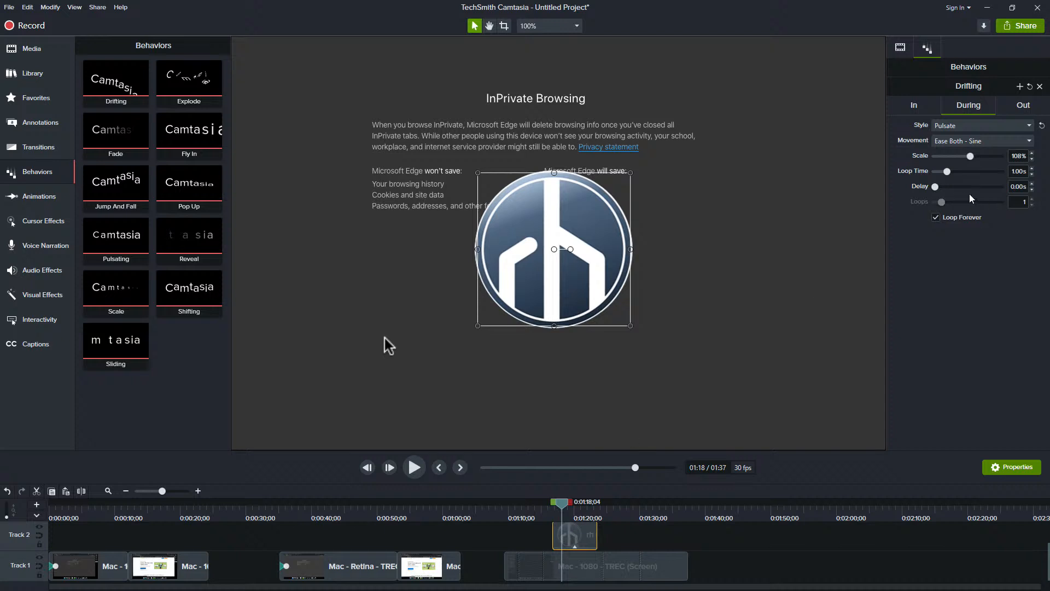
{"action": "left_click", "coordinate": [935, 218]}
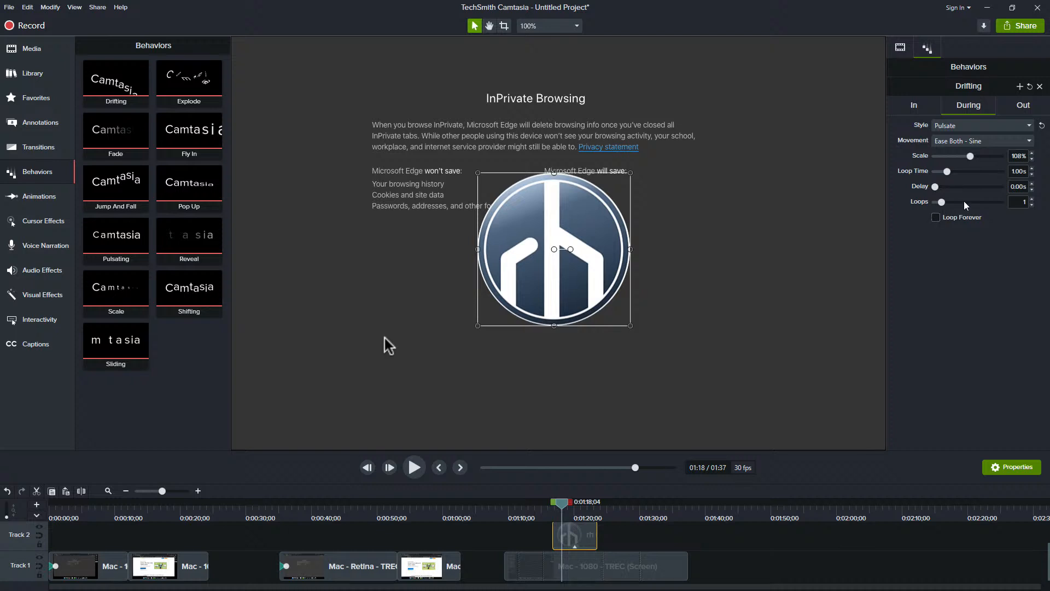
{"action": "key", "text": "space"}
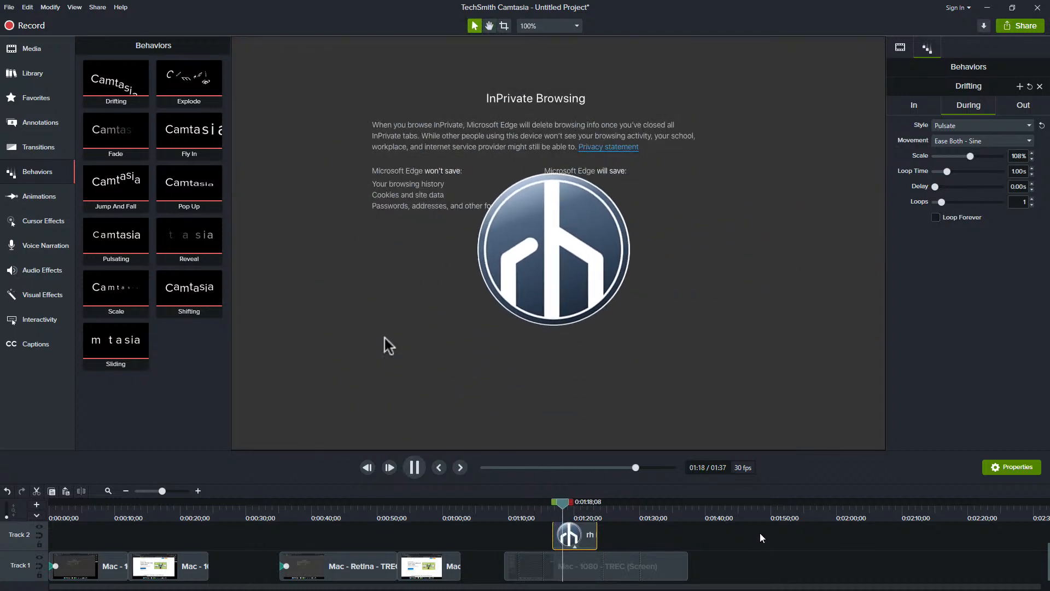
{"action": "key", "text": "space"}
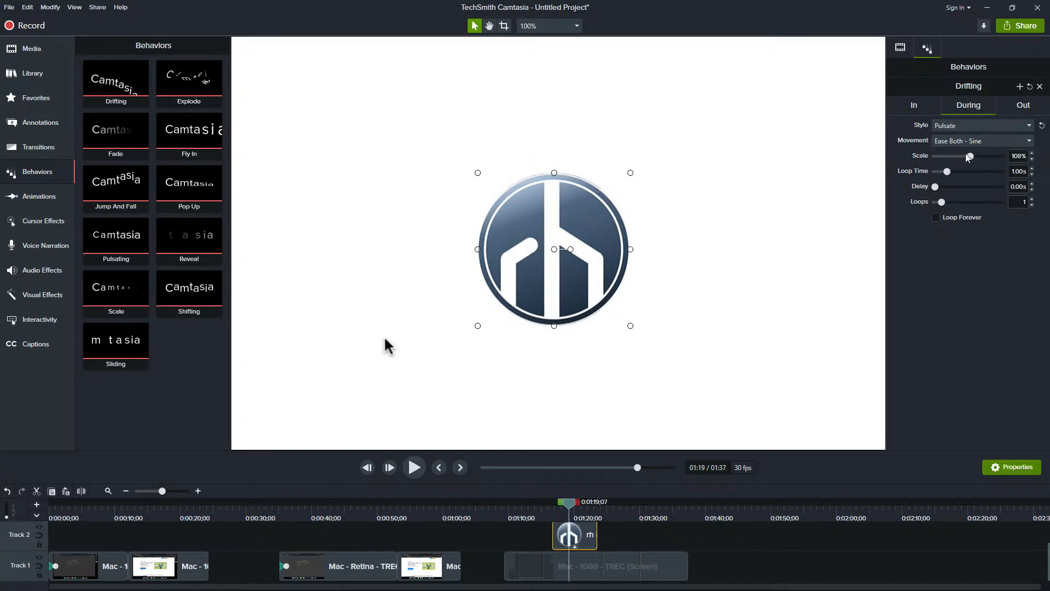
Set the During Pulsate scale to 103% and preview the logo from the clip's start at 0:01:16;23.
{"action": "left_click_drag", "start_coordinate": [966, 156], "coordinate": [968, 156]}
{"action": "left_click_drag", "start_coordinate": [569, 508], "coordinate": [555, 510]}
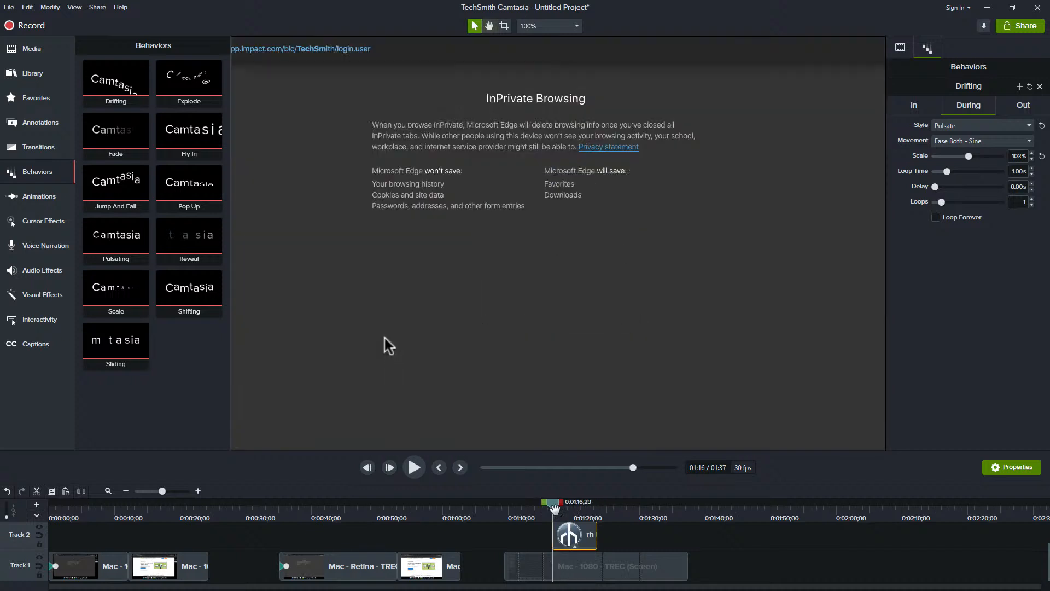
{"action": "key", "text": "space"}
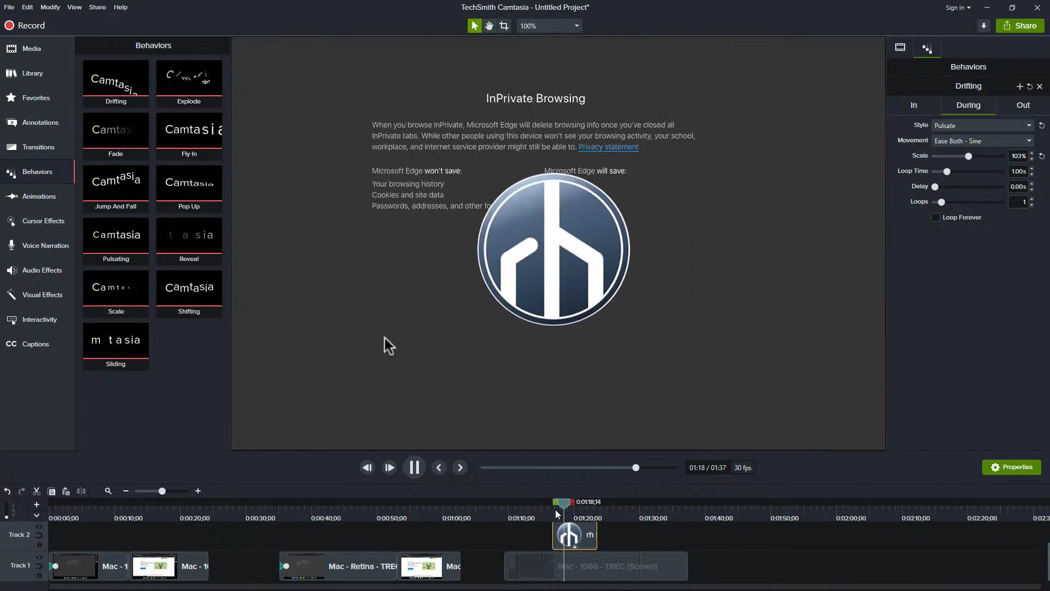
{"action": "key", "text": "space"}
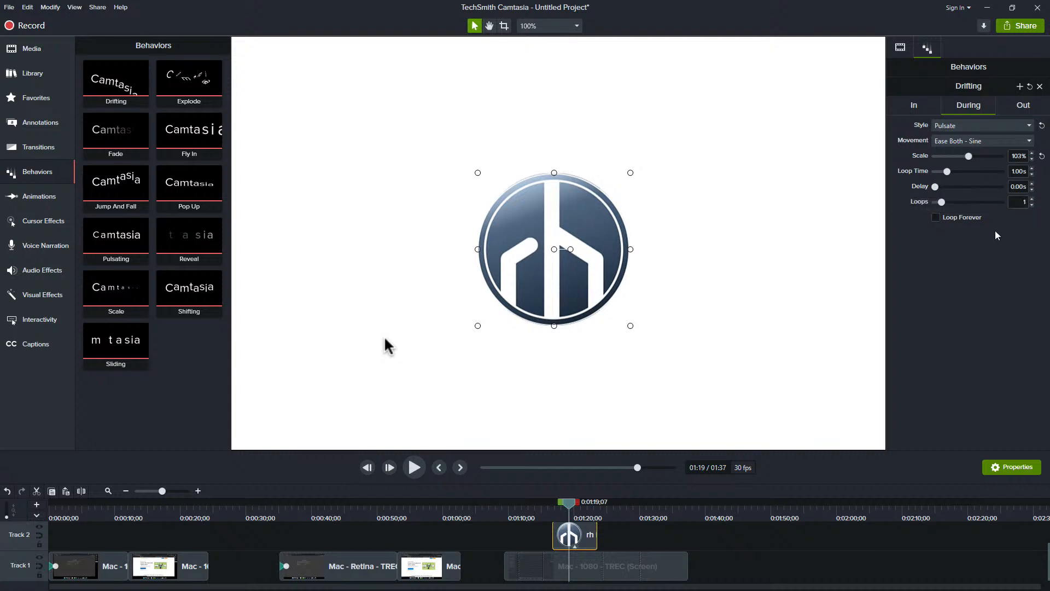
Set the Pulsate movement to Bounce, move the logo clip on Track 2 to about 0:01:40, past the Track 1 media, and preview it.
{"action": "left_click", "coordinate": [979, 142]}
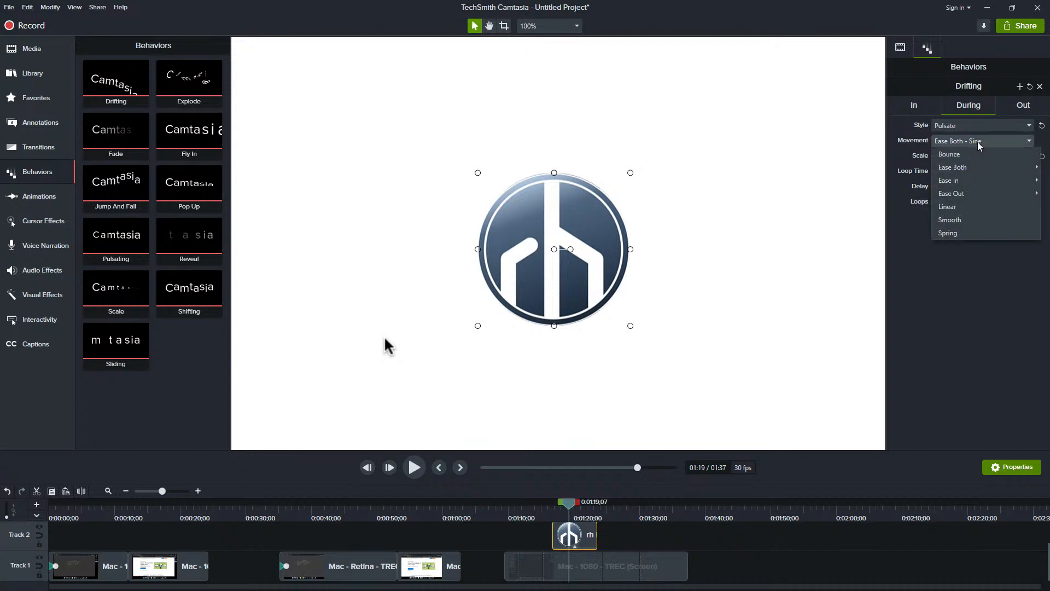
{"action": "left_click", "coordinate": [973, 156]}
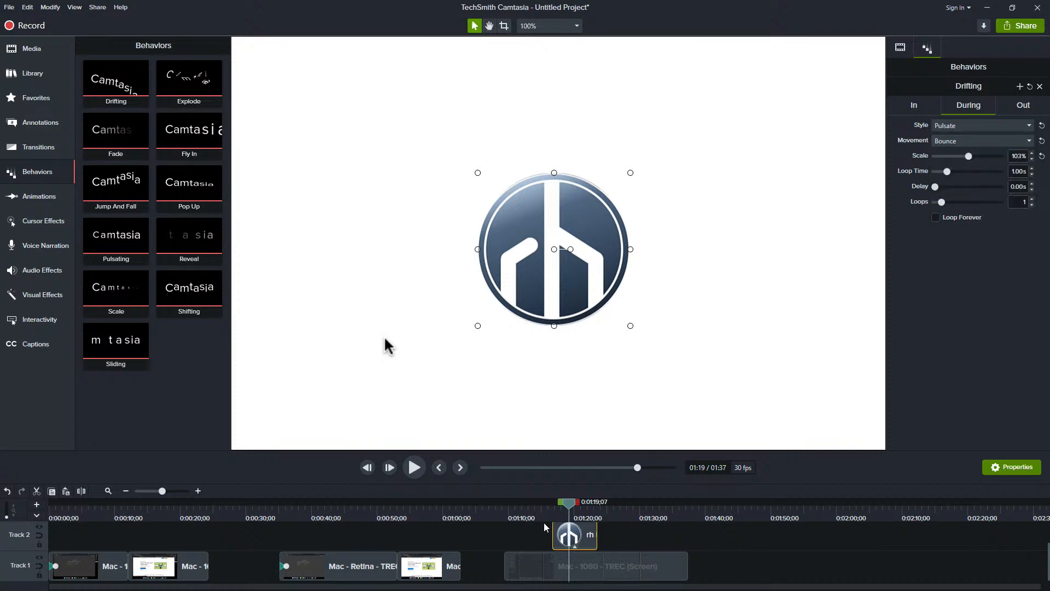
{"action": "left_click", "coordinate": [552, 516]}
{"action": "left_click_drag", "start_coordinate": [583, 538], "coordinate": [732, 539]}
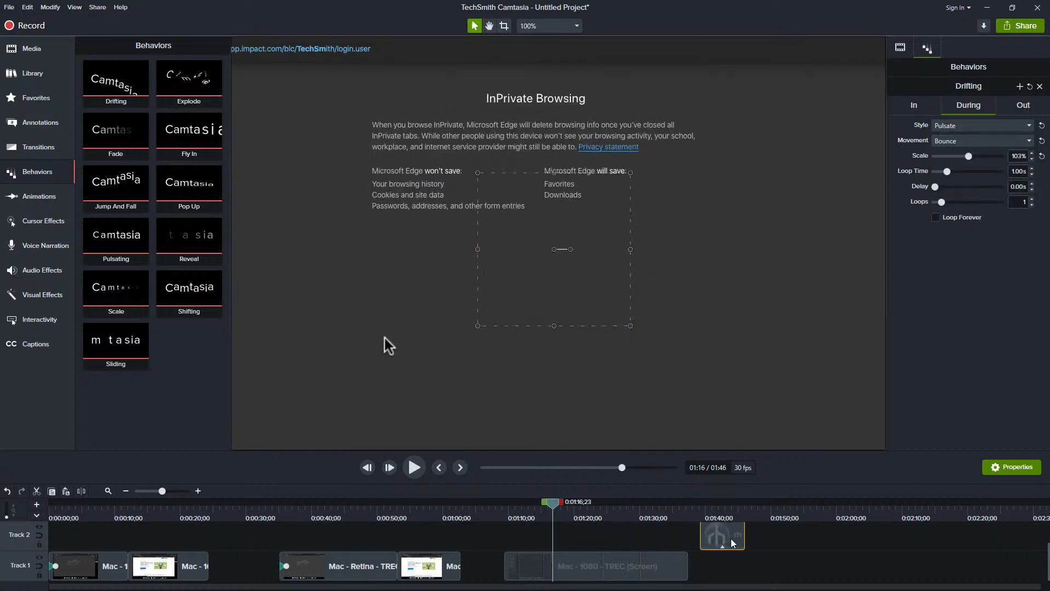
{"action": "left_click", "coordinate": [706, 511]}
{"action": "key", "text": "space"}
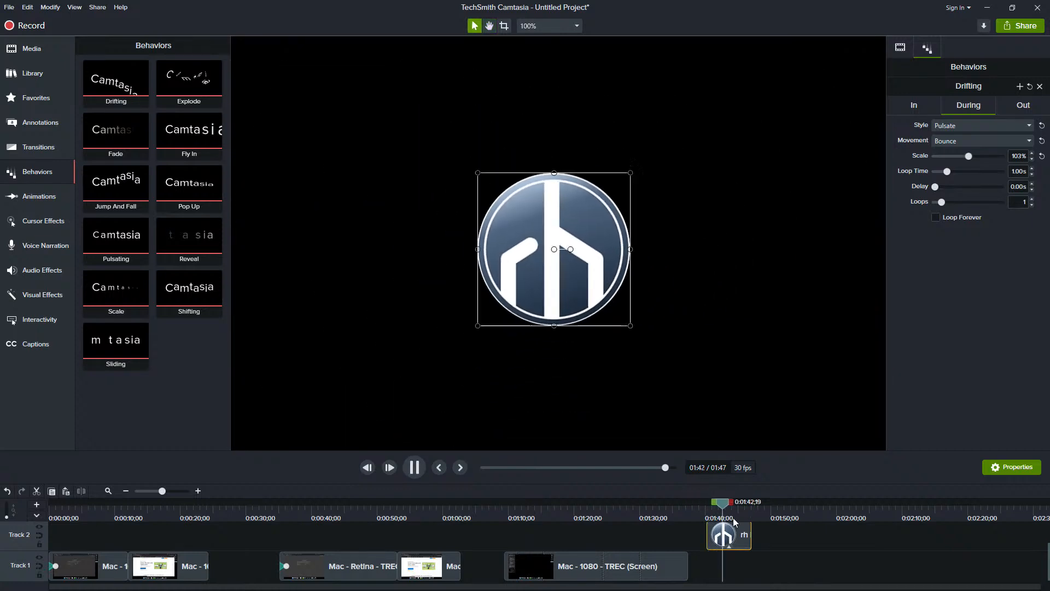
Keep Pulsate as the During style, set its scale to 105%, and preview the logo from the clip's start.
{"action": "left_click", "coordinate": [996, 124]}
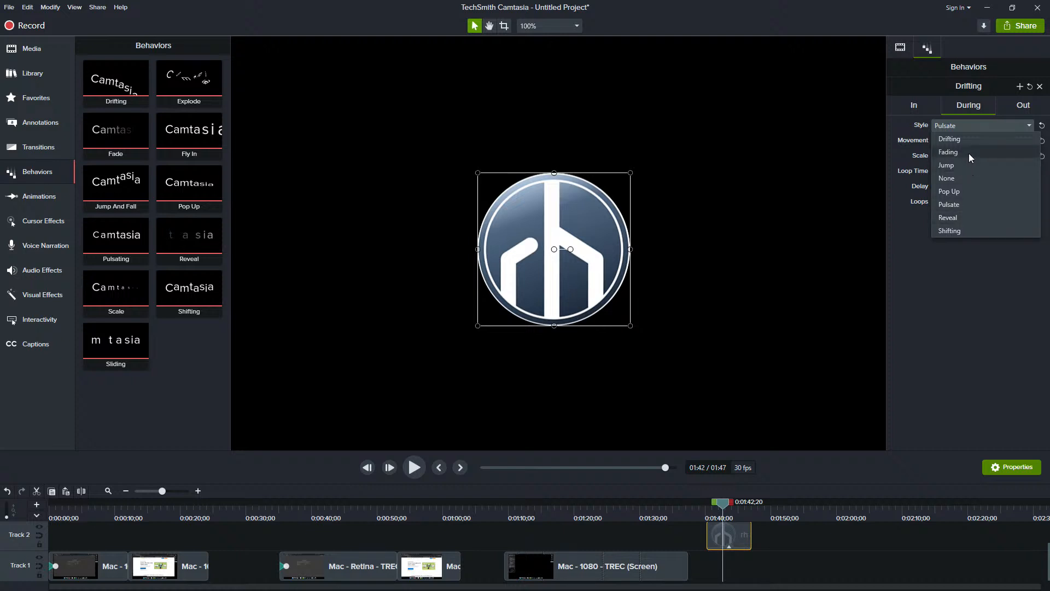
{"action": "left_click", "coordinate": [966, 208]}
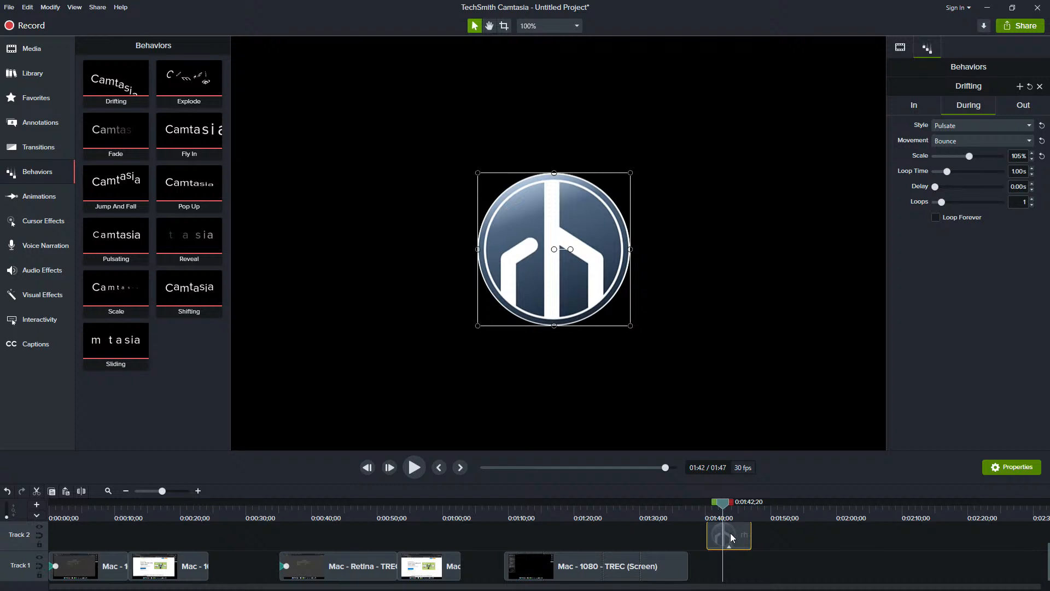
{"action": "key", "text": "ctrl+comma"}
{"action": "key", "text": "space"}
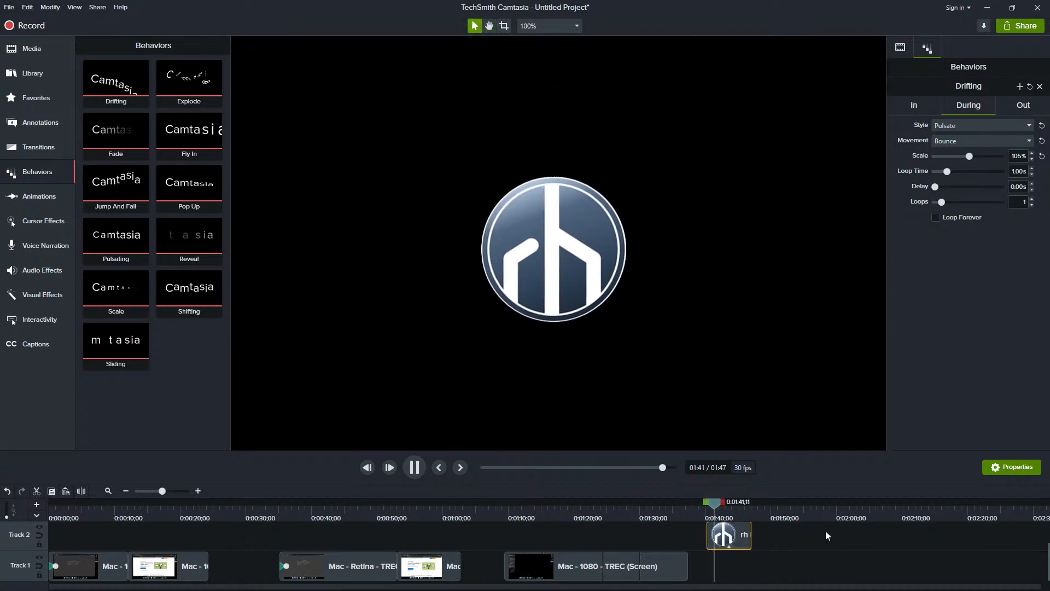
{"action": "key", "text": "space"}
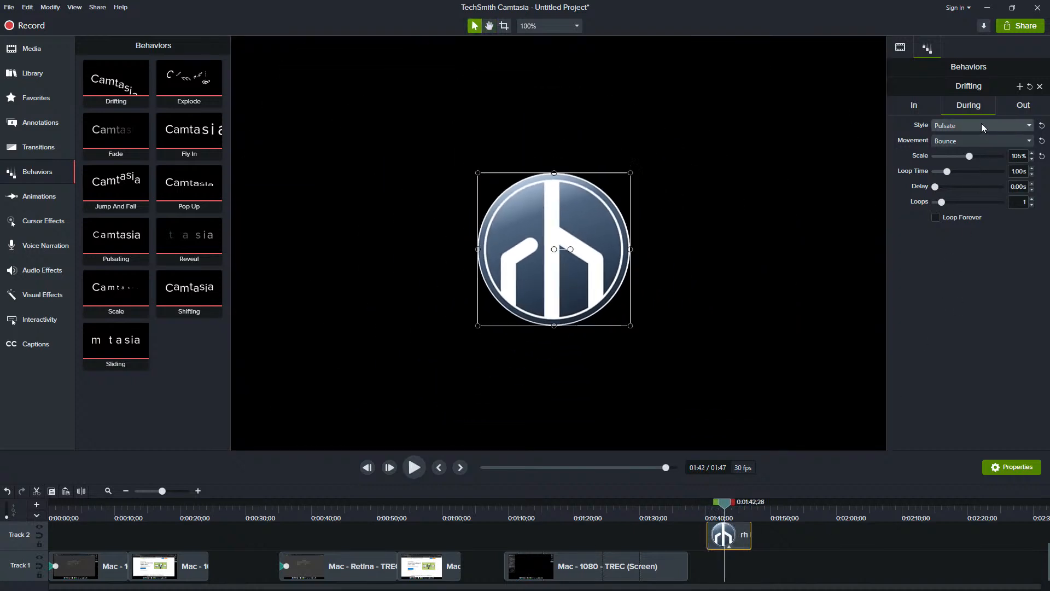
Try the Pop Up style for the logo's During behavior and preview it from the clip's start.
{"action": "left_click", "coordinate": [981, 126]}
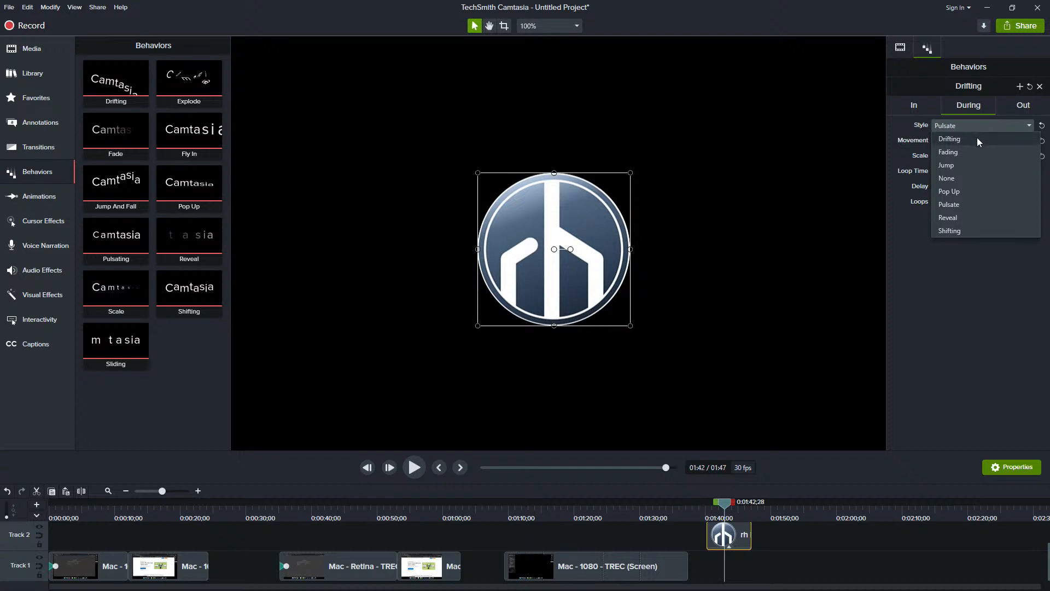
{"action": "left_click", "coordinate": [966, 190]}
{"action": "left_click", "coordinate": [708, 515]}
{"action": "key", "text": "space"}
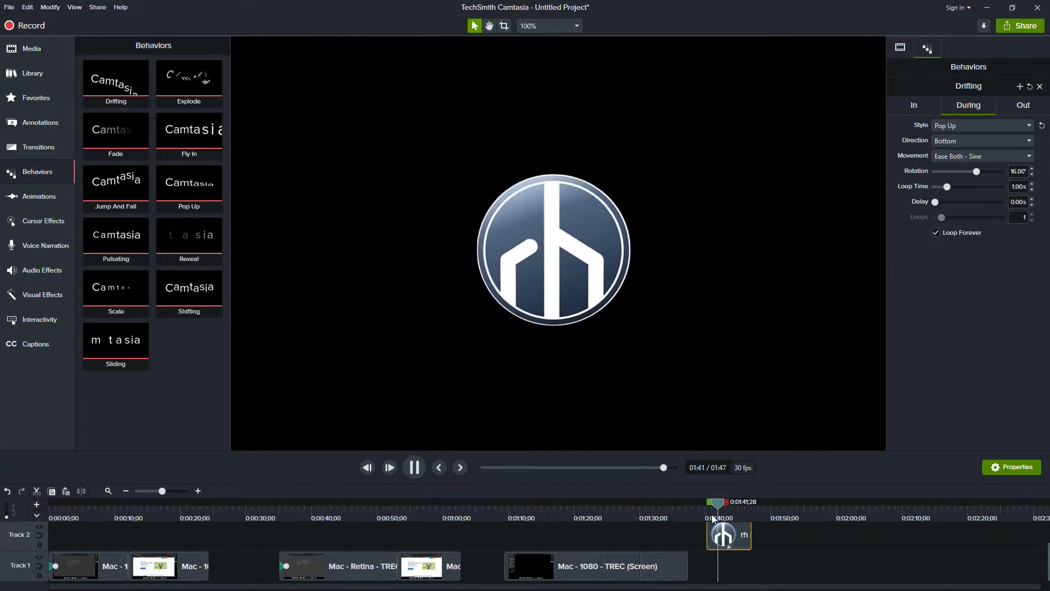
{"action": "key", "text": "space"}
Switch the logo's During style back to Pulsate with its default settings and preview it from near the clip's start.
{"action": "left_click", "coordinate": [972, 126]}
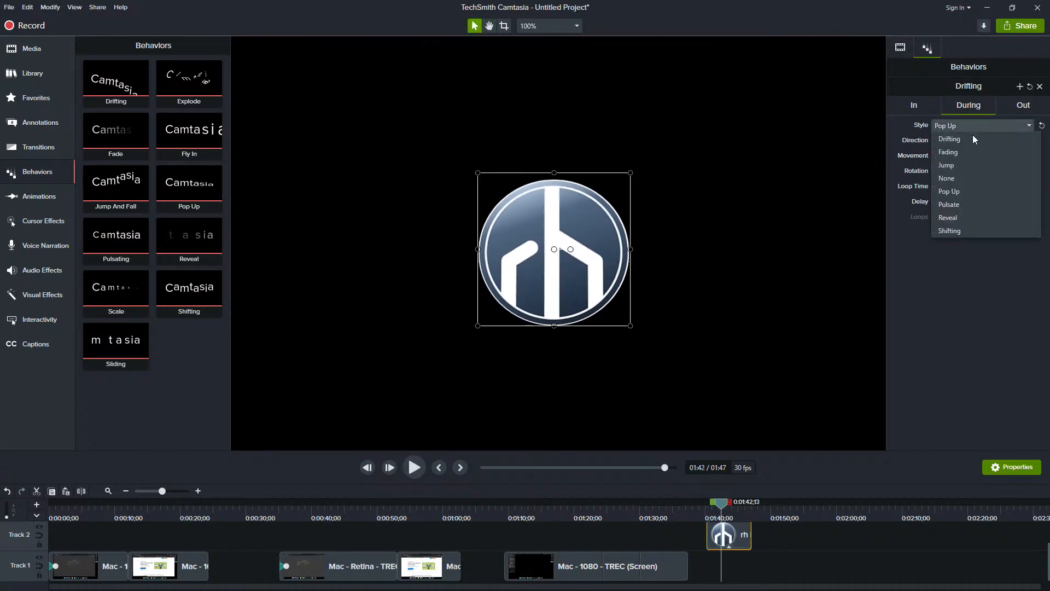
{"action": "left_click", "coordinate": [959, 205]}
{"action": "left_click", "coordinate": [711, 514]}
{"action": "key", "text": "space"}
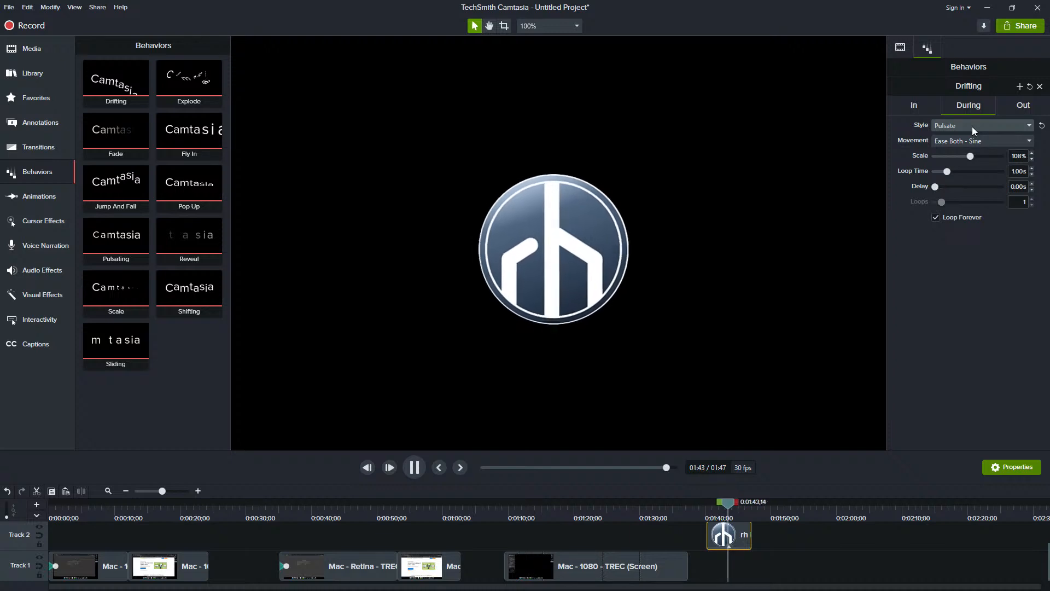
{"action": "key", "text": "space"}
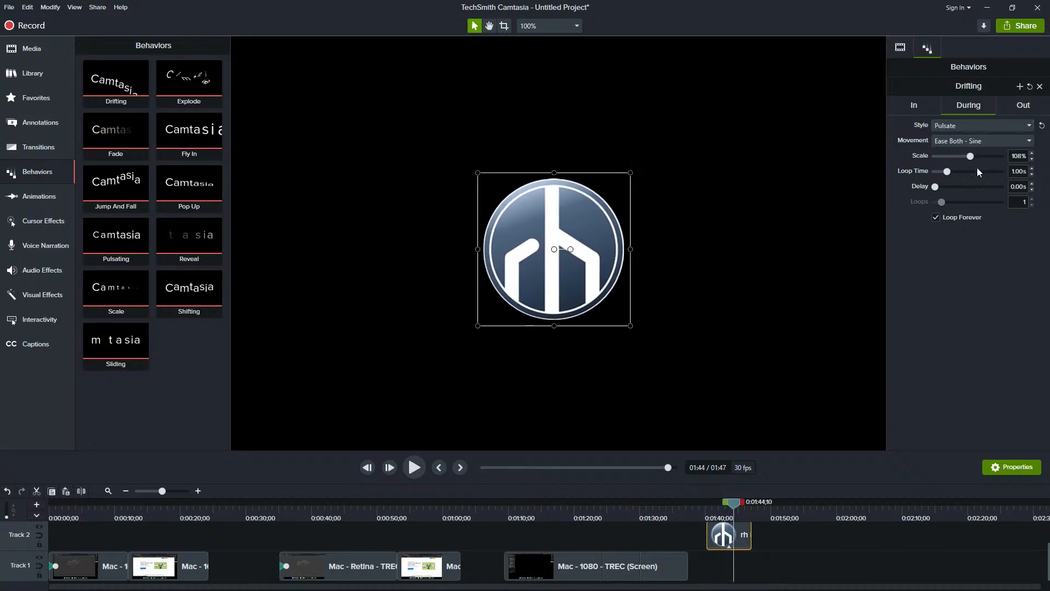
Try the Reveal style for the logo's During behavior and preview it from the clip's start.
{"action": "left_click", "coordinate": [953, 127]}
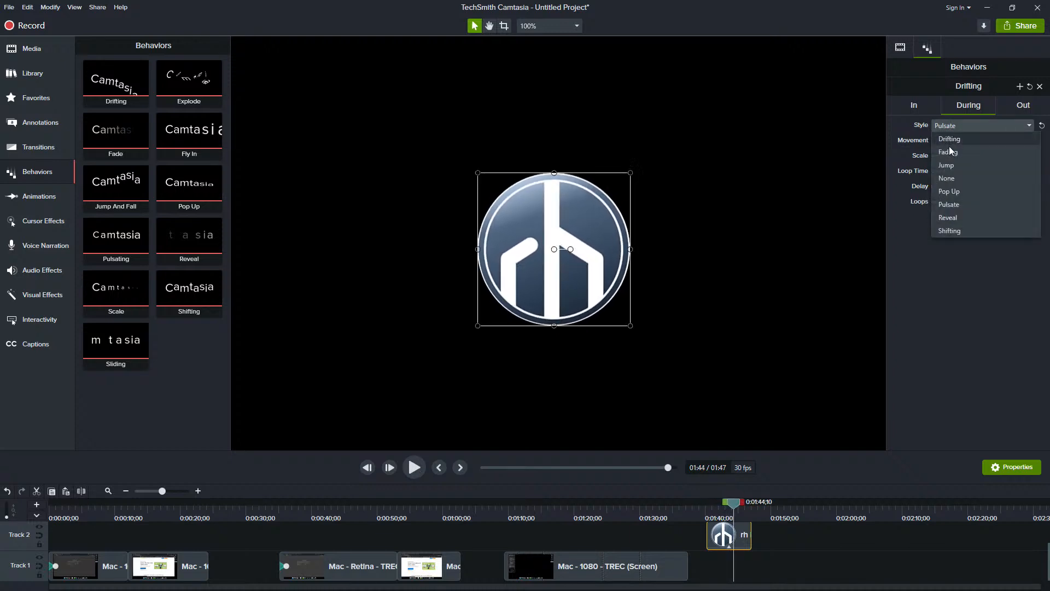
{"action": "left_click", "coordinate": [953, 219]}
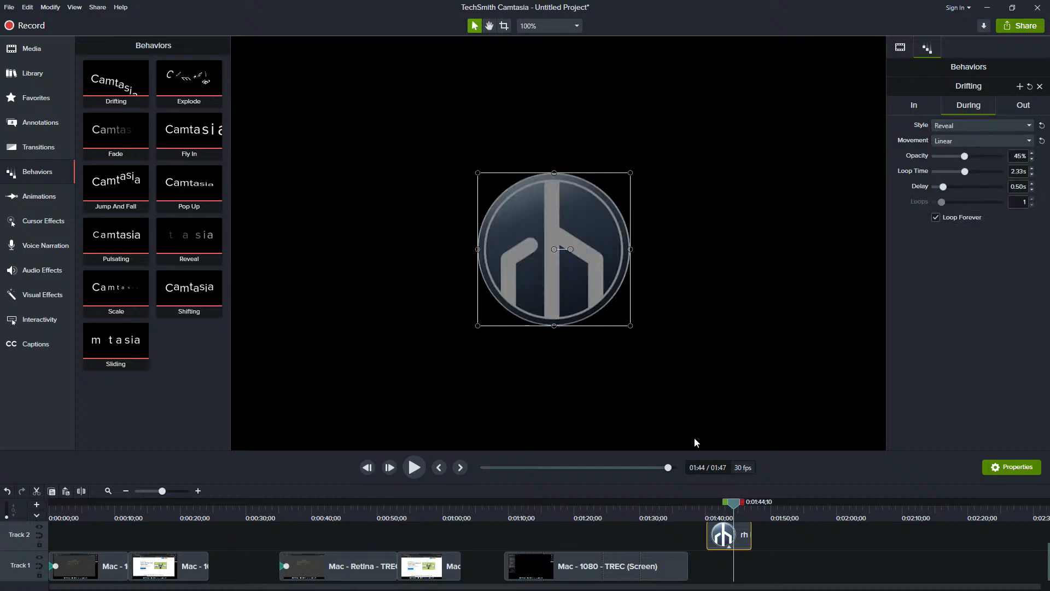
{"action": "left_click_drag", "start_coordinate": [713, 510], "coordinate": [706, 508]}
{"action": "key", "text": "space"}
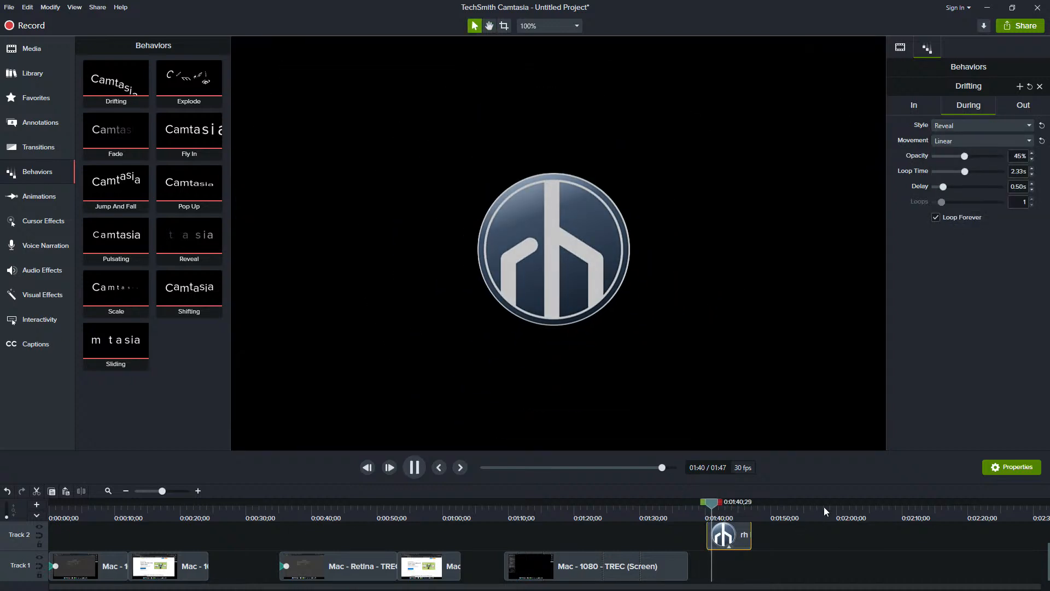
{"action": "key", "text": "space"}
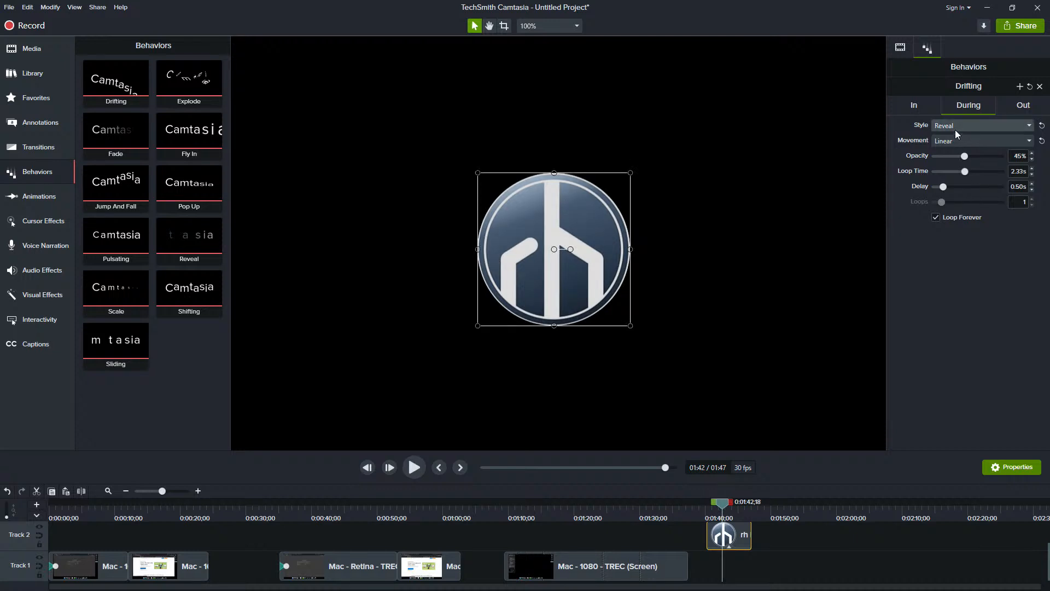
Set the logo's During style to Shifting and preview it from the clip's start.
{"action": "left_click", "coordinate": [956, 128]}
{"action": "left_click", "coordinate": [950, 231]}
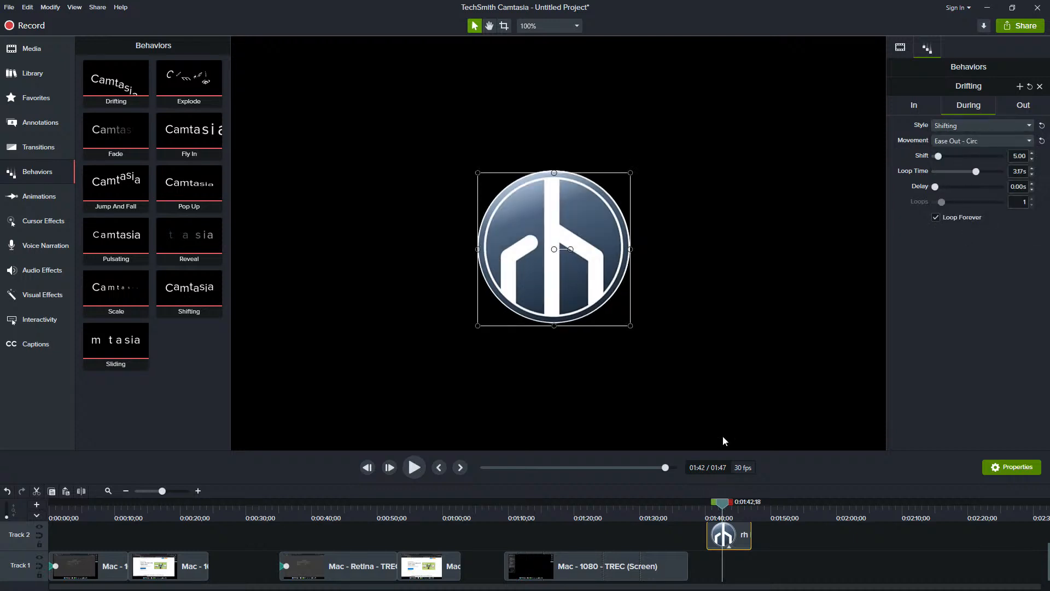
{"action": "left_click", "coordinate": [707, 514]}
{"action": "key", "text": "space"}
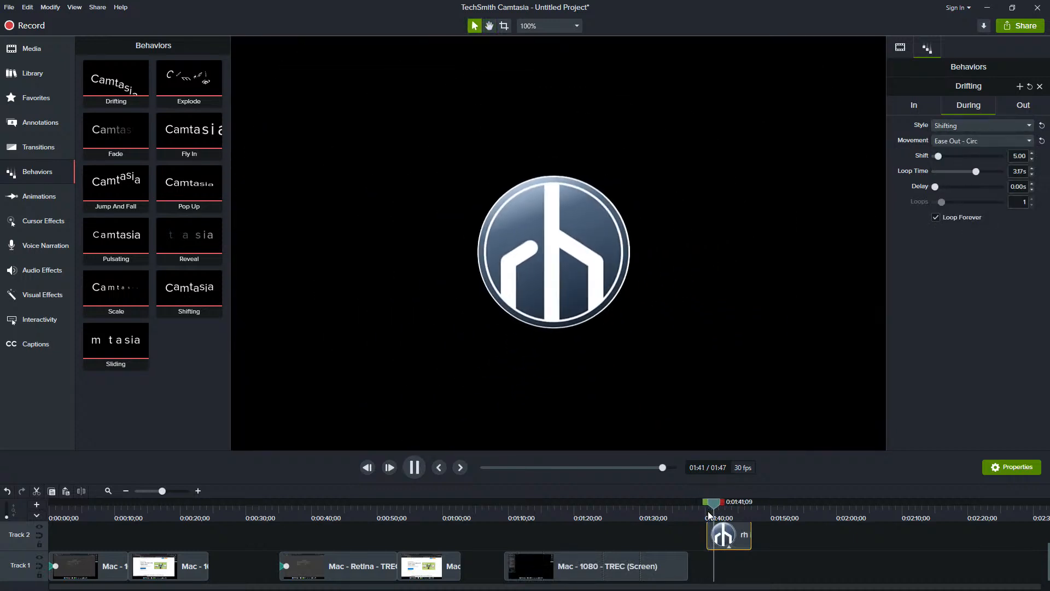
{"action": "key", "text": "space"}
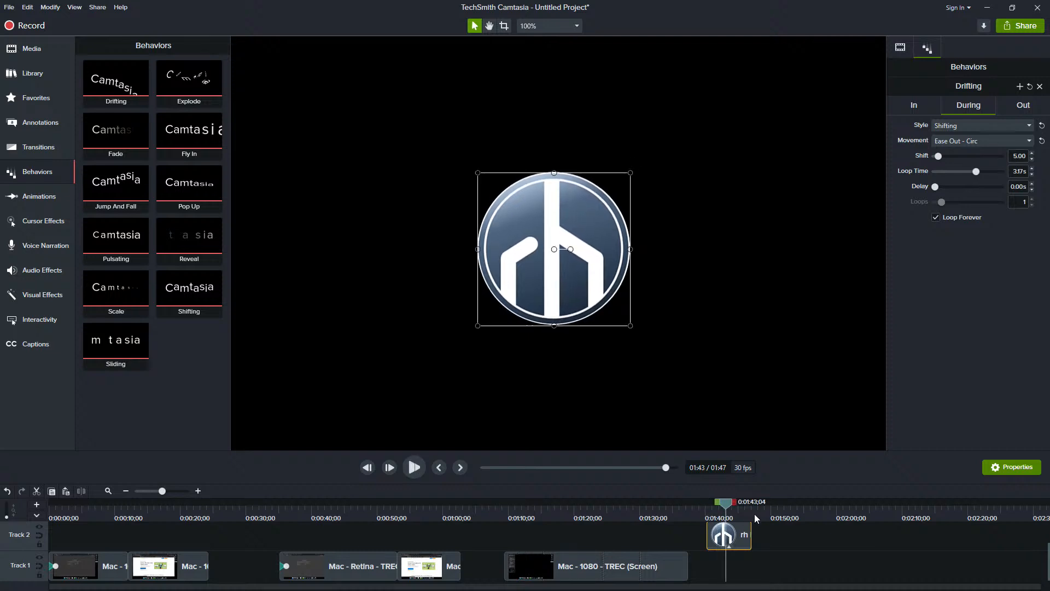
Set the logo's During style to Pulsate, turn off Loop Forever and set Loops to 2.
{"action": "left_click", "coordinate": [958, 126]}
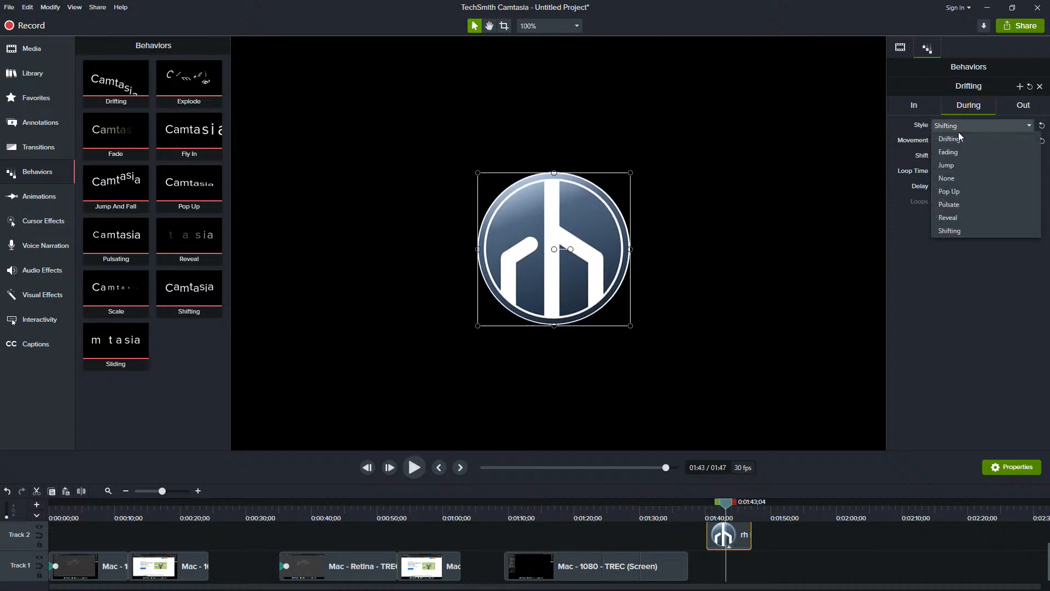
{"action": "left_click", "coordinate": [966, 203]}
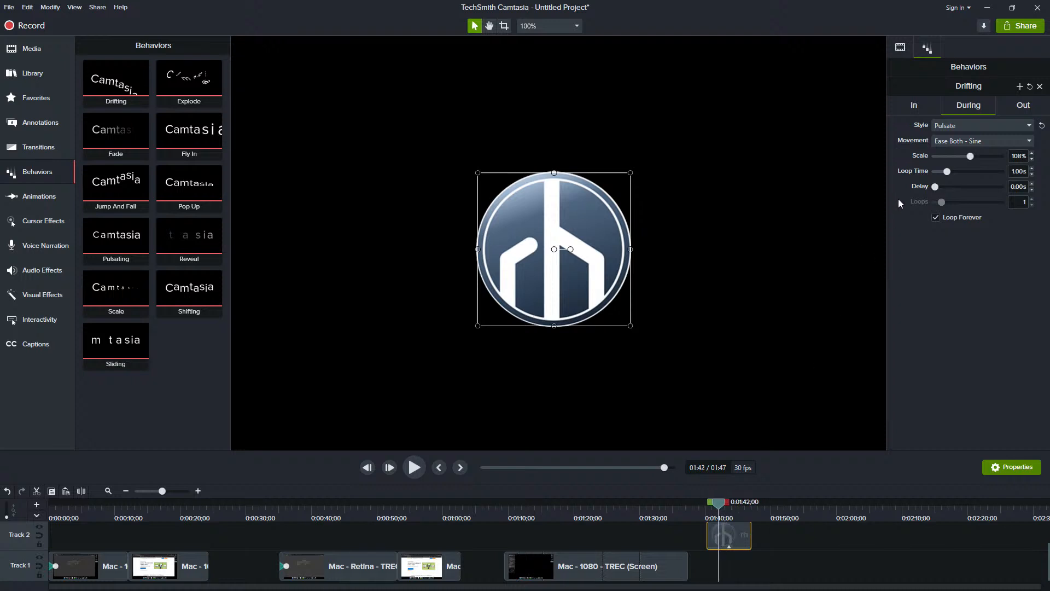
{"action": "left_click", "coordinate": [935, 218]}
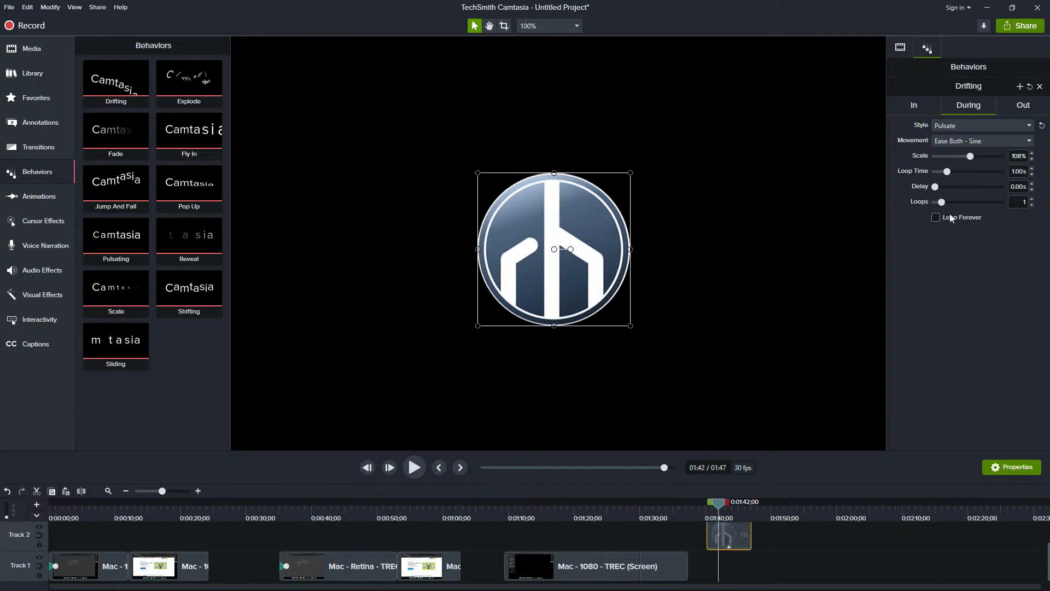
{"action": "left_click", "coordinate": [949, 204]}
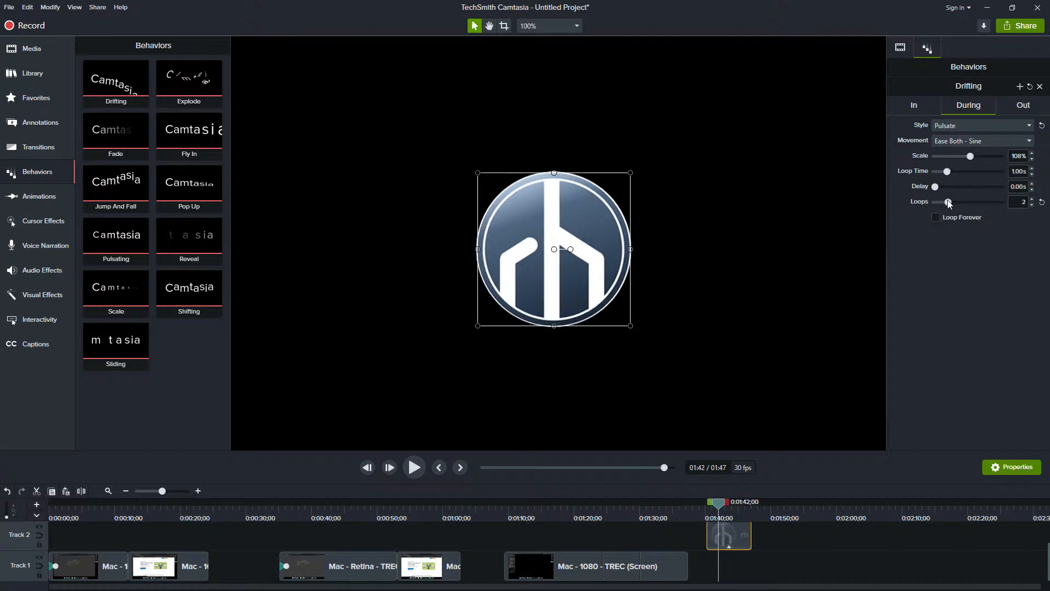
Reduce the Pulsate scale to 104% and preview the logo animation from the clip's start.
{"action": "mouse_move", "coordinate": [735, 515]}
{"action": "left_mouse_down"}
{"action": "mouse_move", "coordinate": [707, 514]}
{"action": "mouse_move", "coordinate": [730, 518]}
{"action": "left_mouse_up"}
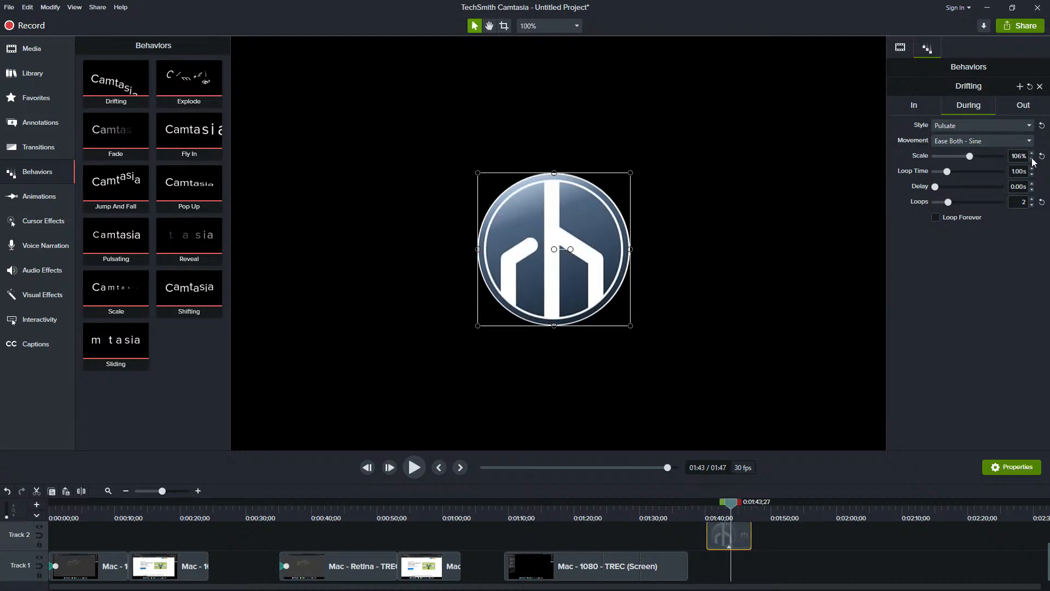
{"action": "left_click", "coordinate": [711, 507]}
{"action": "key", "text": "space"}
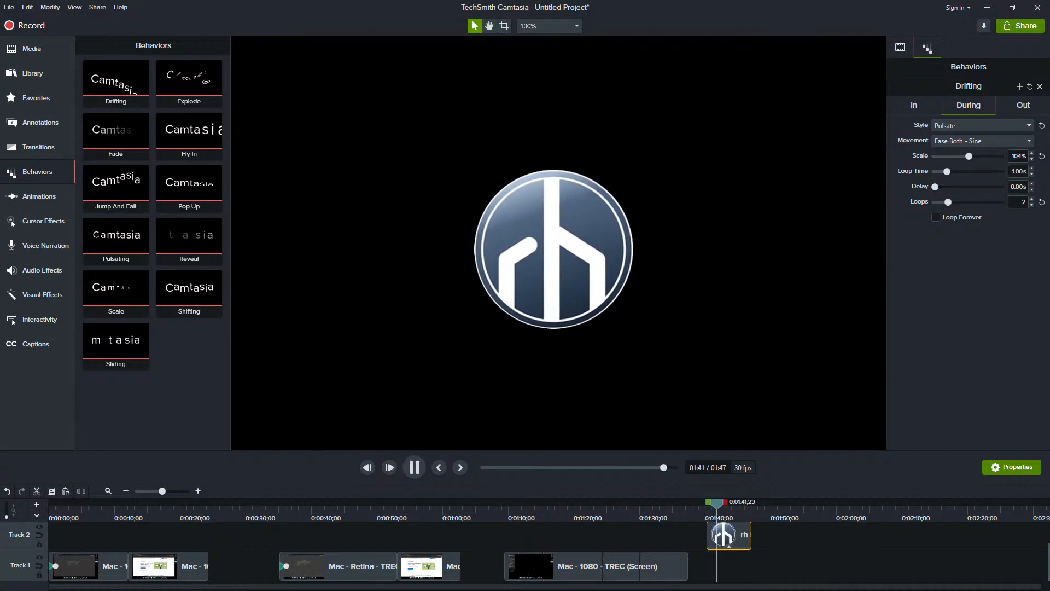
{"action": "key", "text": "space"}
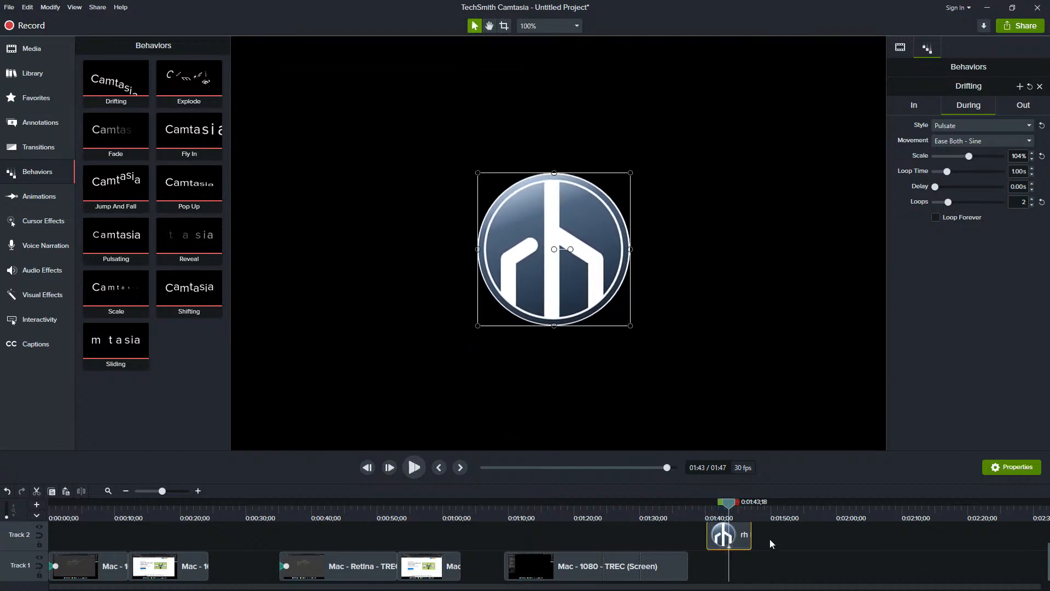
{"action": "left_click_drag", "start_coordinate": [729, 514], "coordinate": [705, 508]}
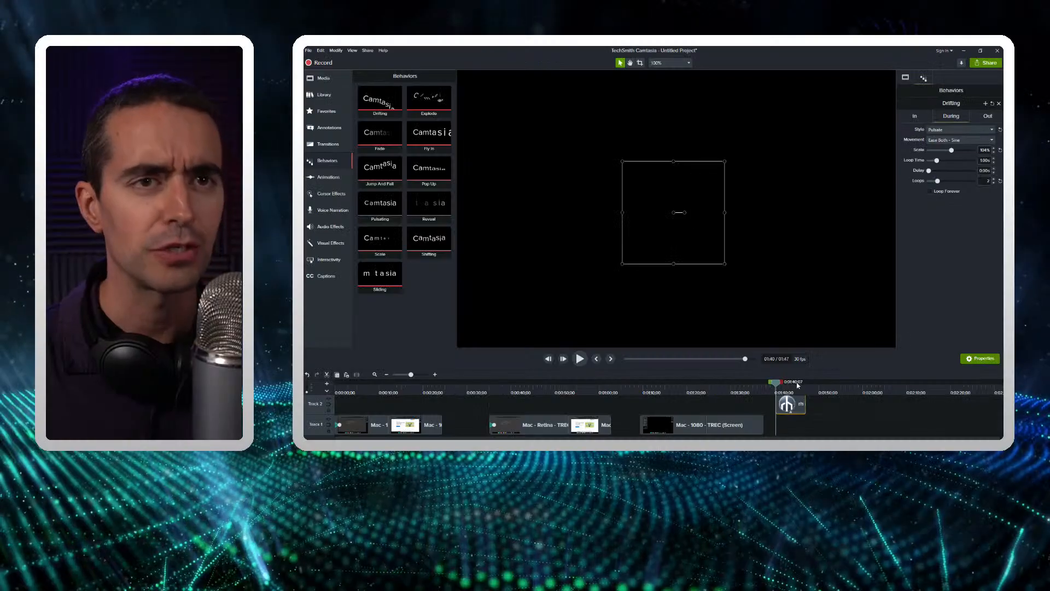
Try the Fly Out style for the logo's Out behavior and preview it through to the clip's end.
{"action": "left_click", "coordinate": [786, 389]}
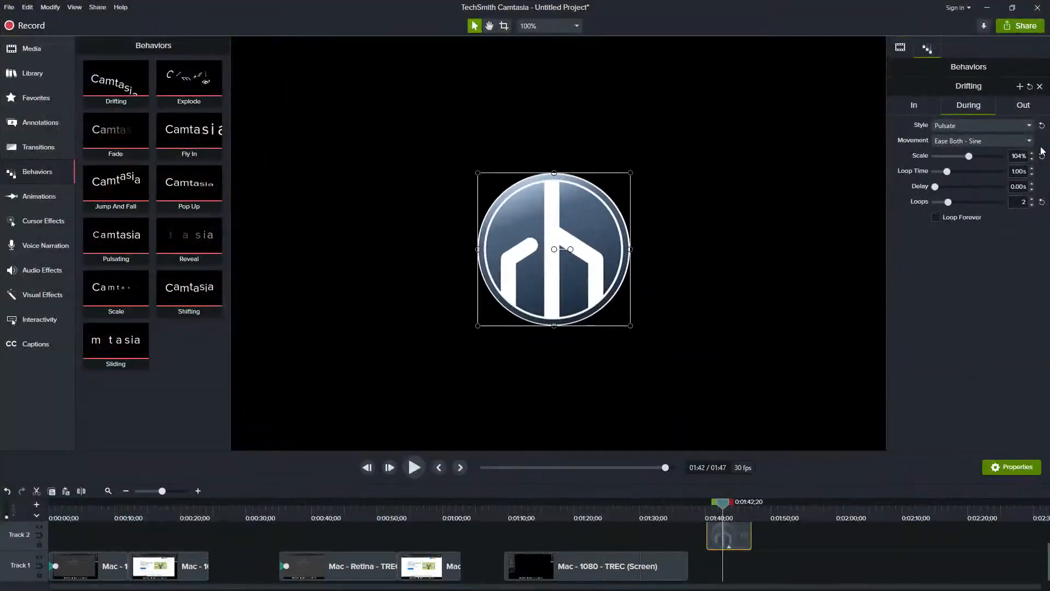
{"action": "left_click", "coordinate": [1016, 105]}
{"action": "left_click", "coordinate": [1028, 127]}
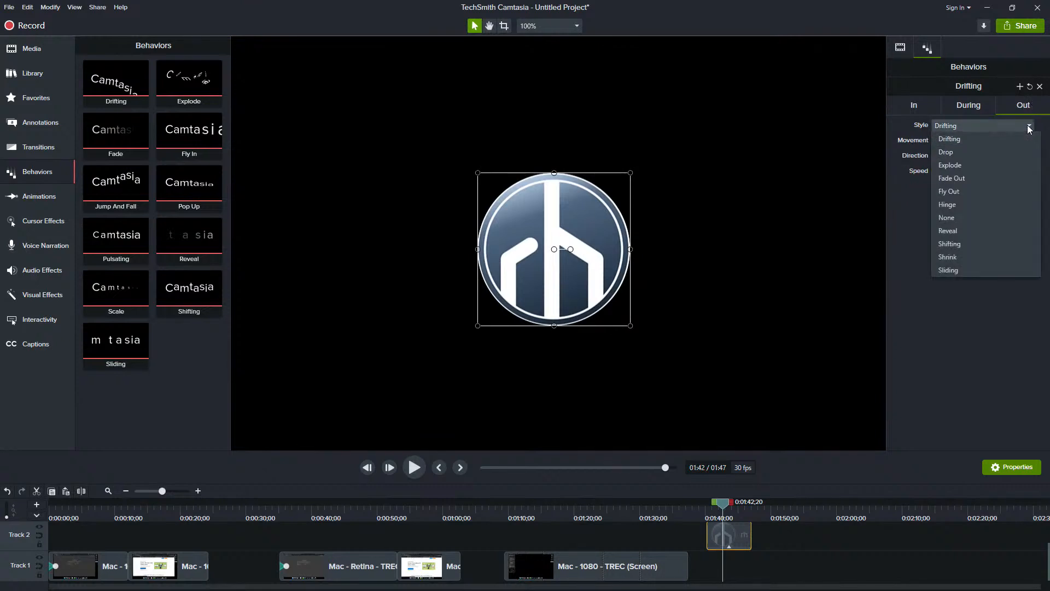
{"action": "left_click", "coordinate": [975, 191]}
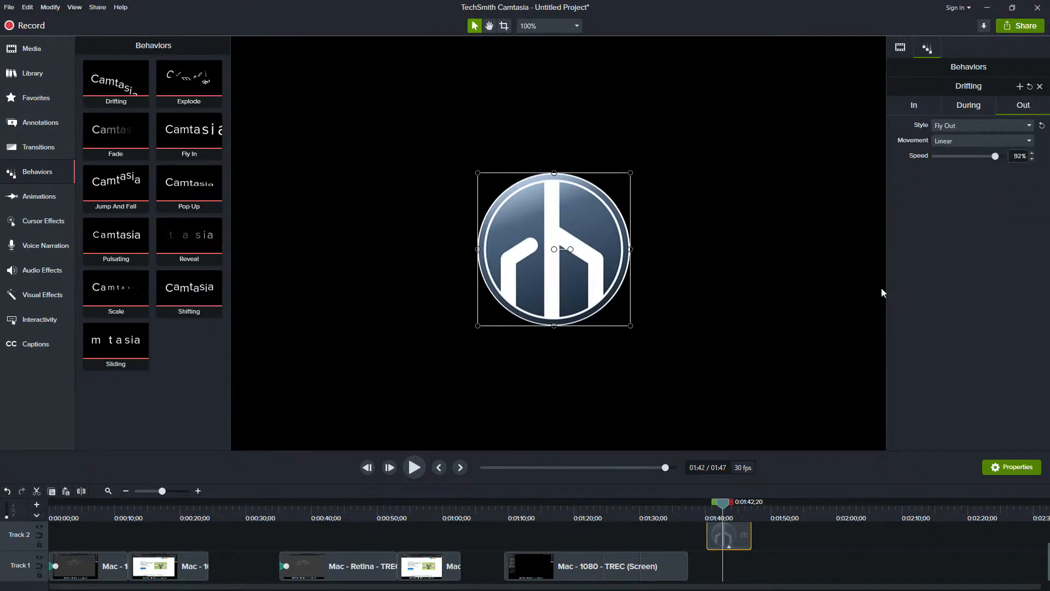
{"action": "key", "text": "space"}
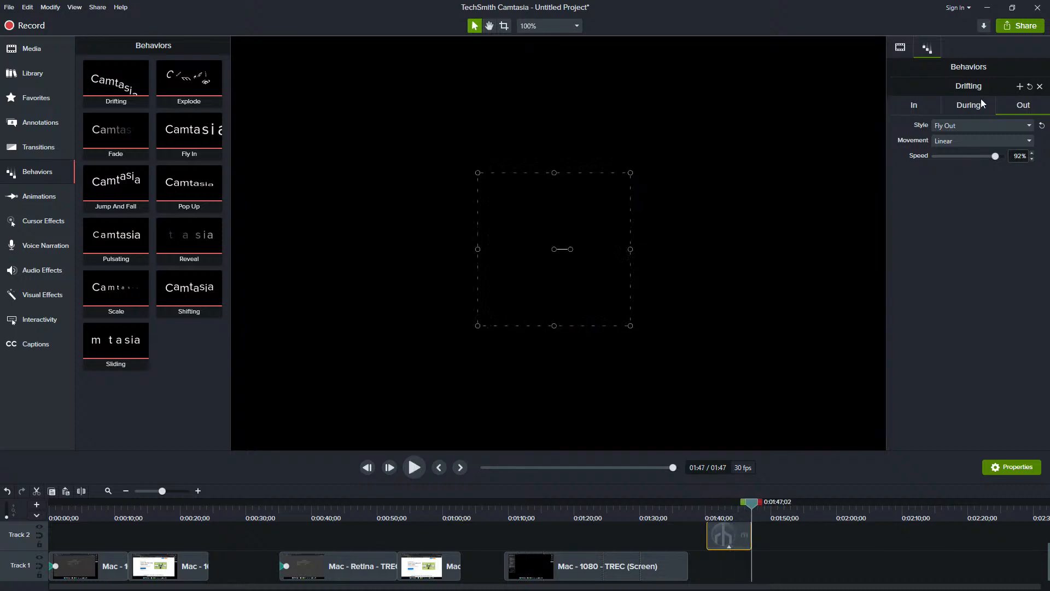
Set the logo's Out style to Shrink, shorten the clip to end at about 1:43, and preview the animation.
{"action": "left_click", "coordinate": [988, 128]}
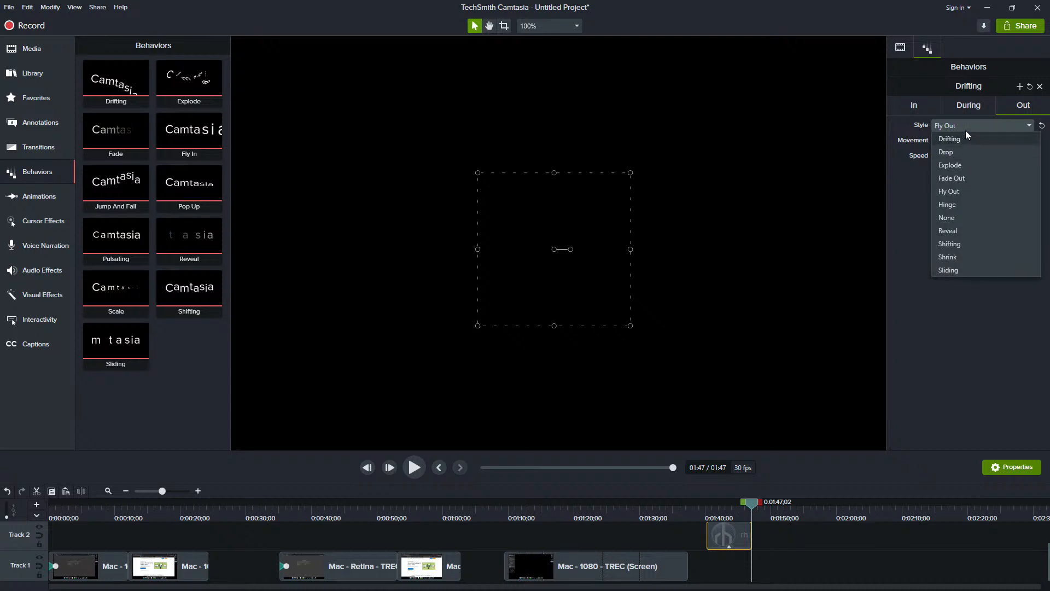
{"action": "left_click", "coordinate": [963, 258]}
{"action": "left_click_drag", "start_coordinate": [749, 534], "coordinate": [707, 516]}
{"action": "key", "text": "space"}
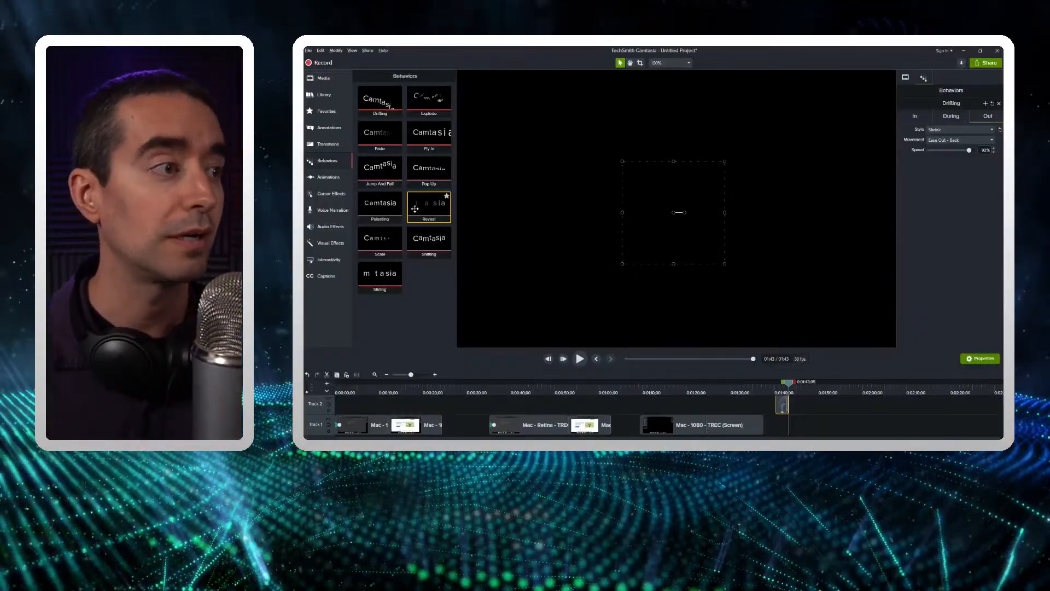
Try replacing the logo clip with the plain ABC text callout, preview it with the logo's behaviors, and select its text for editing.
{"action": "left_click", "coordinate": [783, 389]}
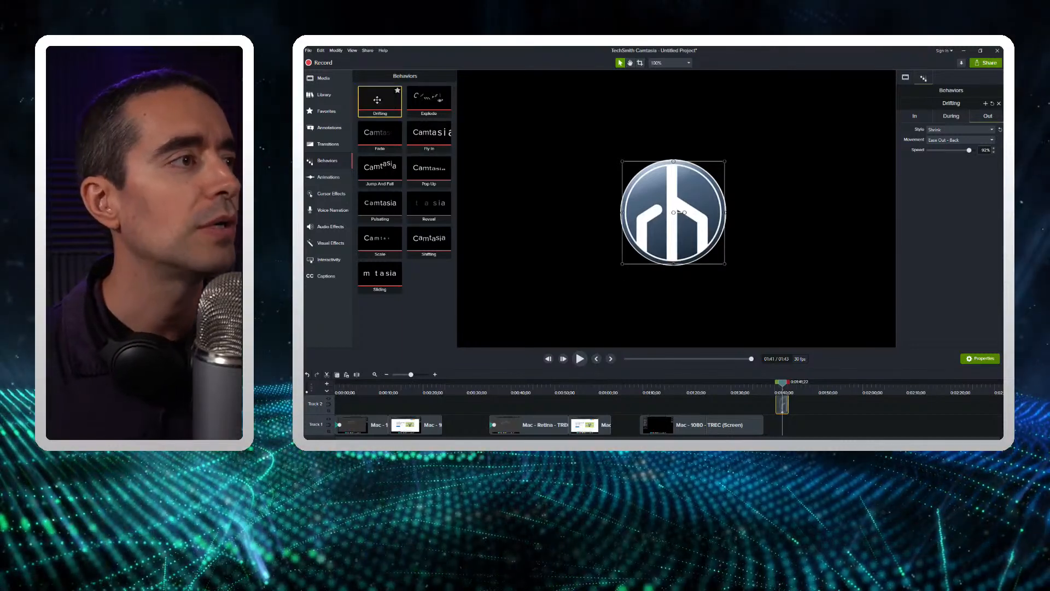
{"action": "left_click", "coordinate": [328, 142]}
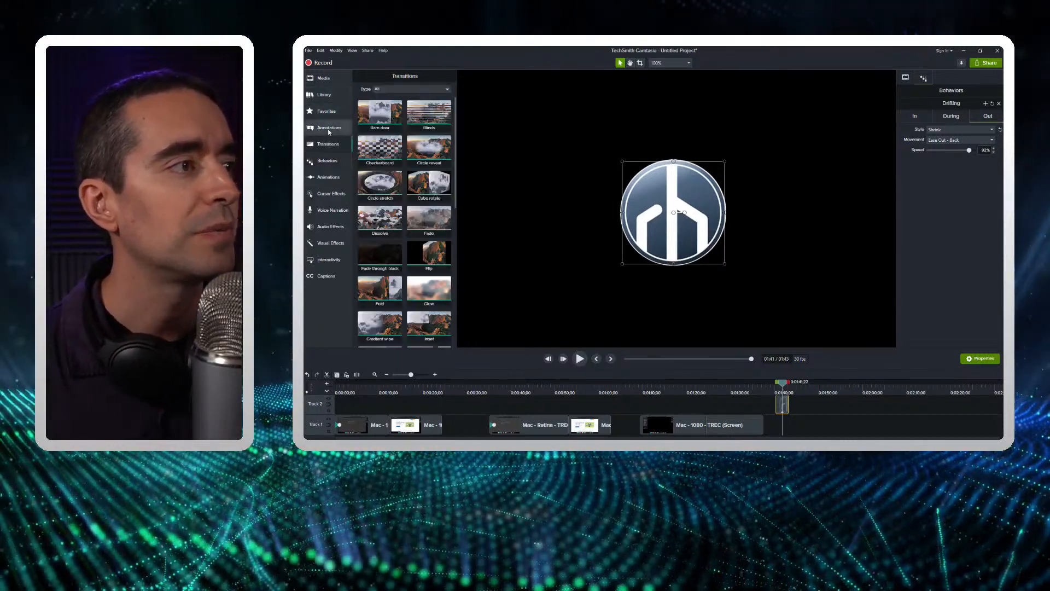
{"action": "left_click", "coordinate": [329, 130]}
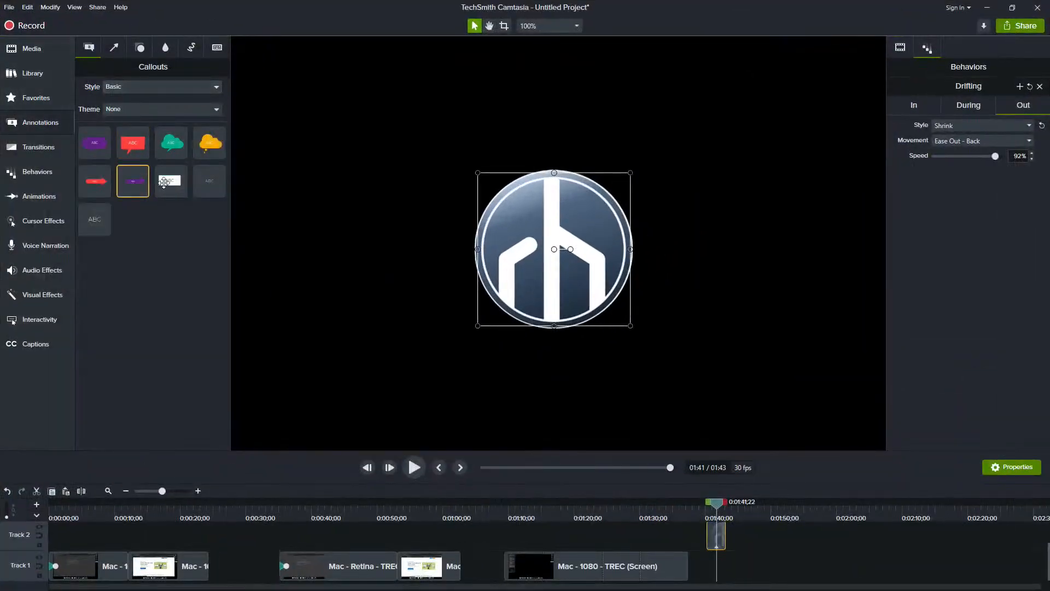
{"action": "left_click_drag", "start_coordinate": [98, 222], "coordinate": [714, 533]}
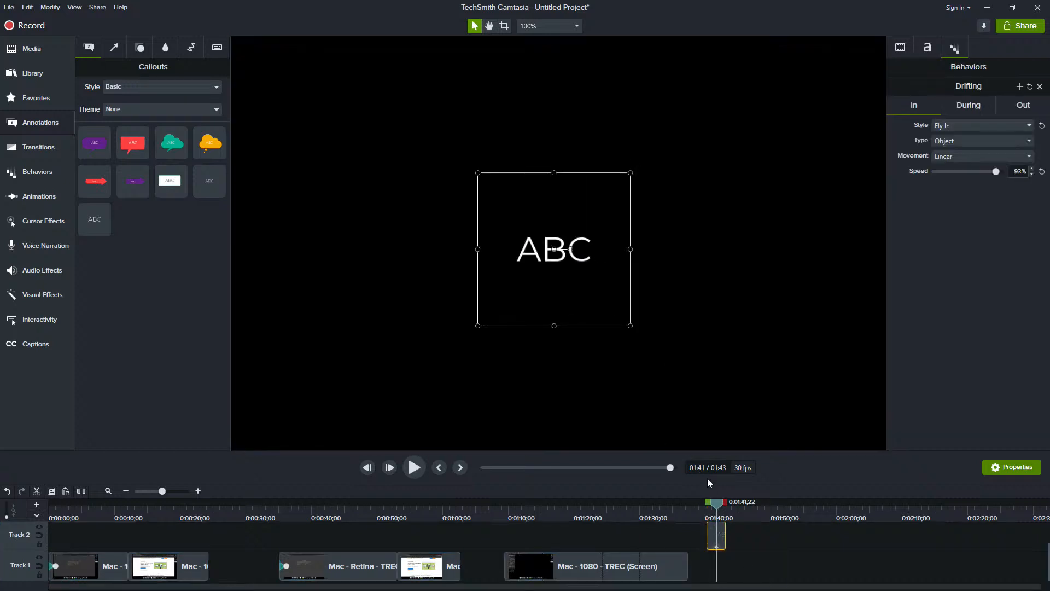
{"action": "left_click_drag", "start_coordinate": [720, 505], "coordinate": [704, 505]}
{"action": "key", "text": "space"}
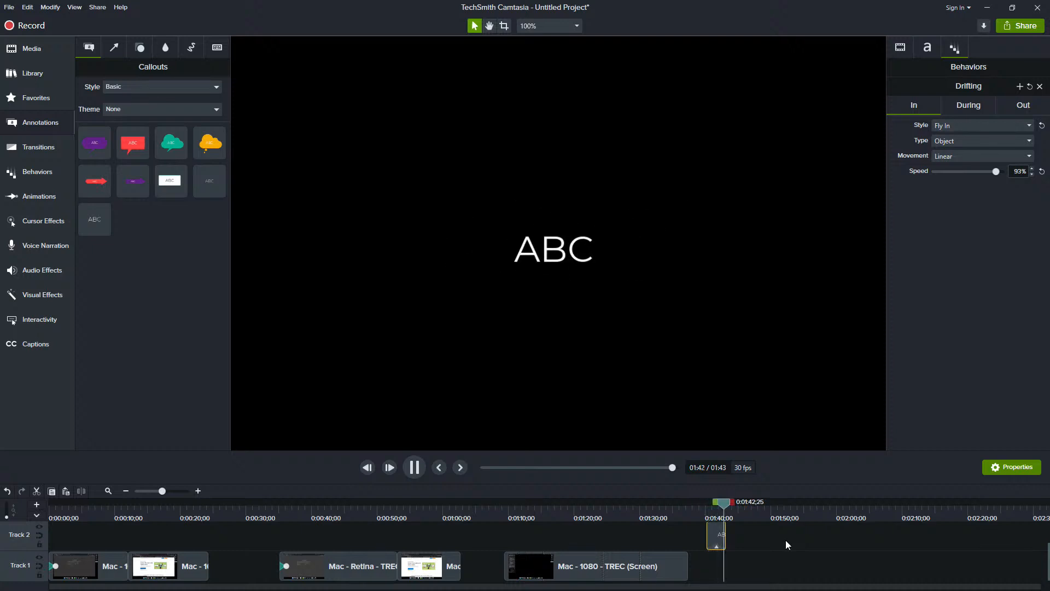
{"action": "left_click", "coordinate": [718, 510]}
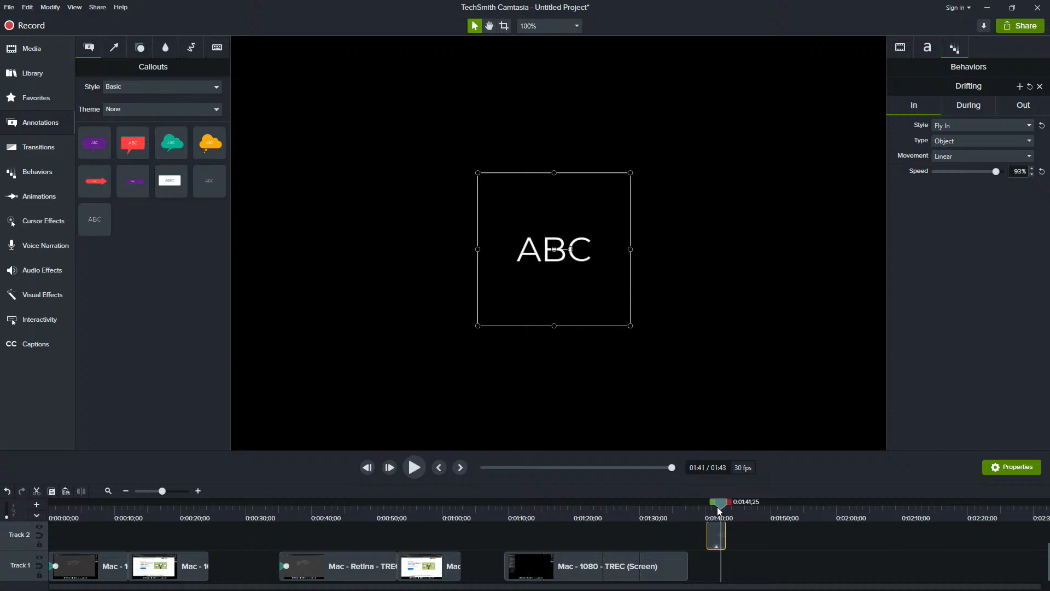
{"action": "double_click", "coordinate": [547, 257]}
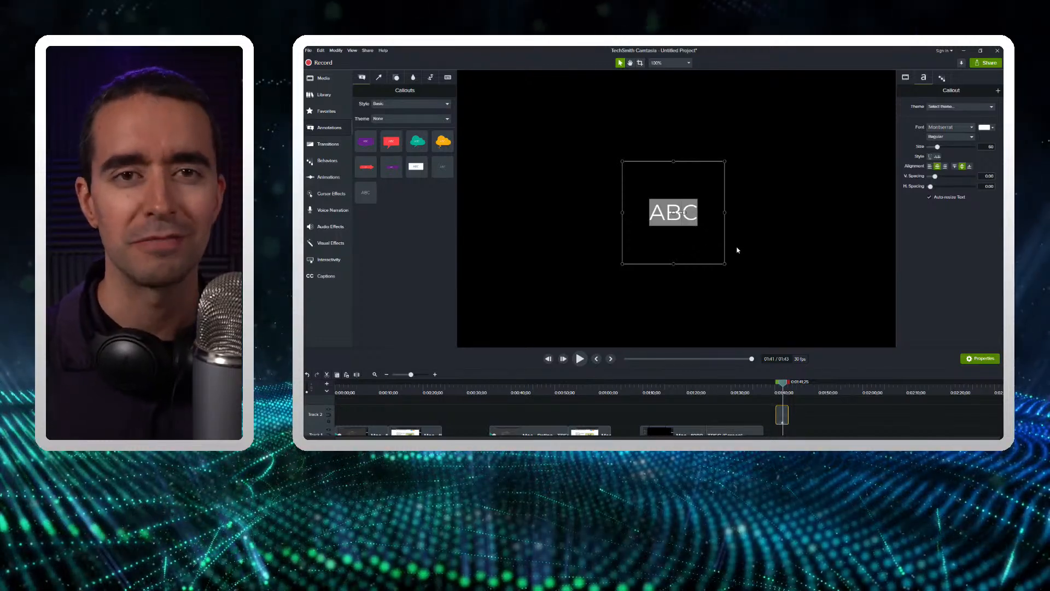
{"action": "left_click", "coordinate": [794, 402]}
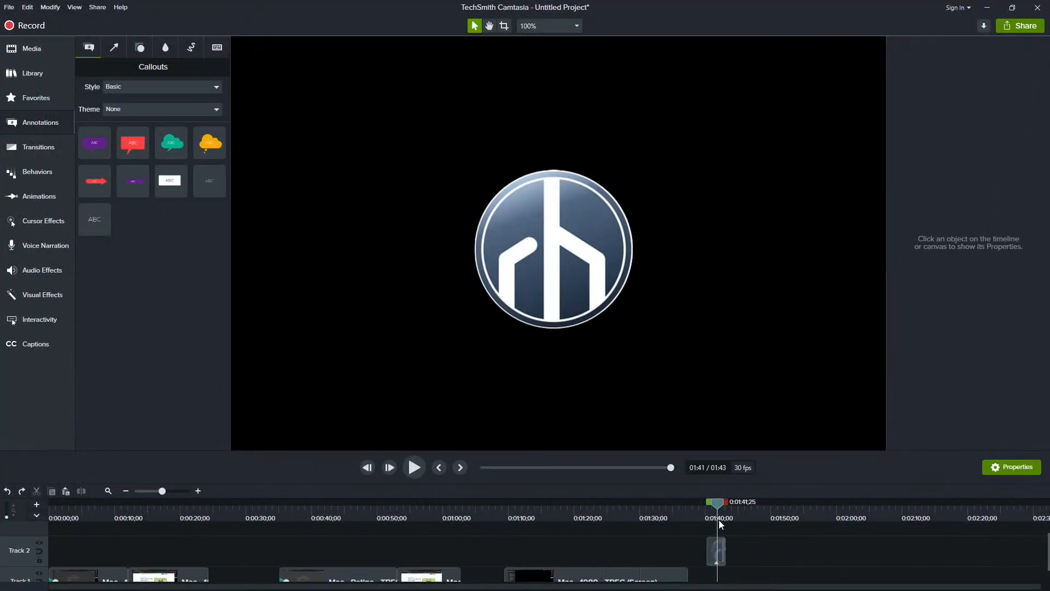
Add a plain text callout right after the logo clip at 0:01:43;05, worded as the person's first name in possessive form plus "Course".
{"action": "scroll", "coordinate": [736, 538], "scroll_direction": "down", "scroll_amount": 1}
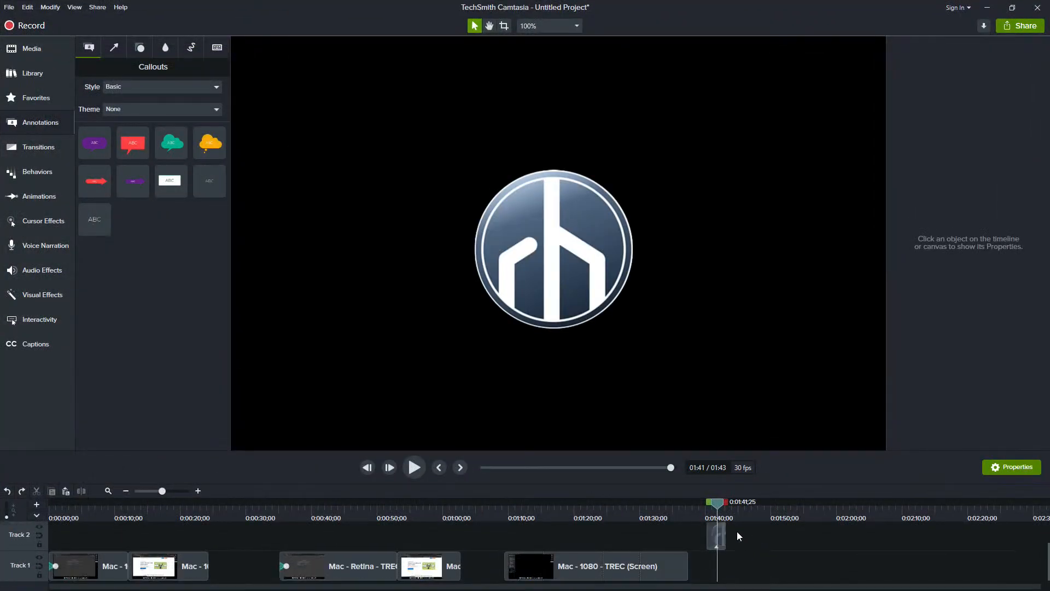
{"action": "left_click_drag", "start_coordinate": [720, 511], "coordinate": [736, 512]}
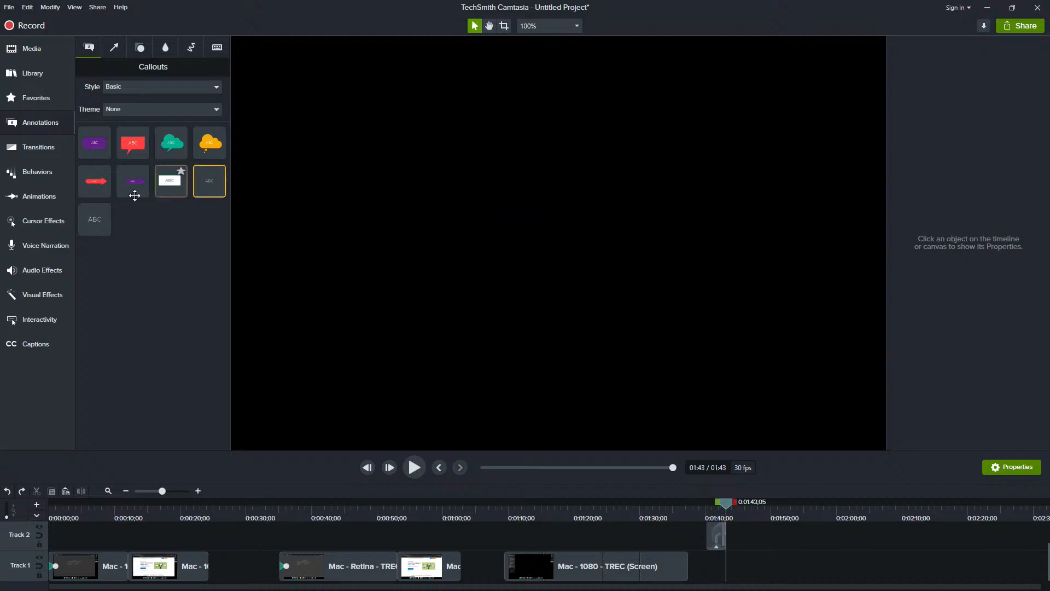
{"action": "left_click_drag", "start_coordinate": [89, 219], "coordinate": [561, 247]}
{"action": "double_click", "coordinate": [556, 243]}
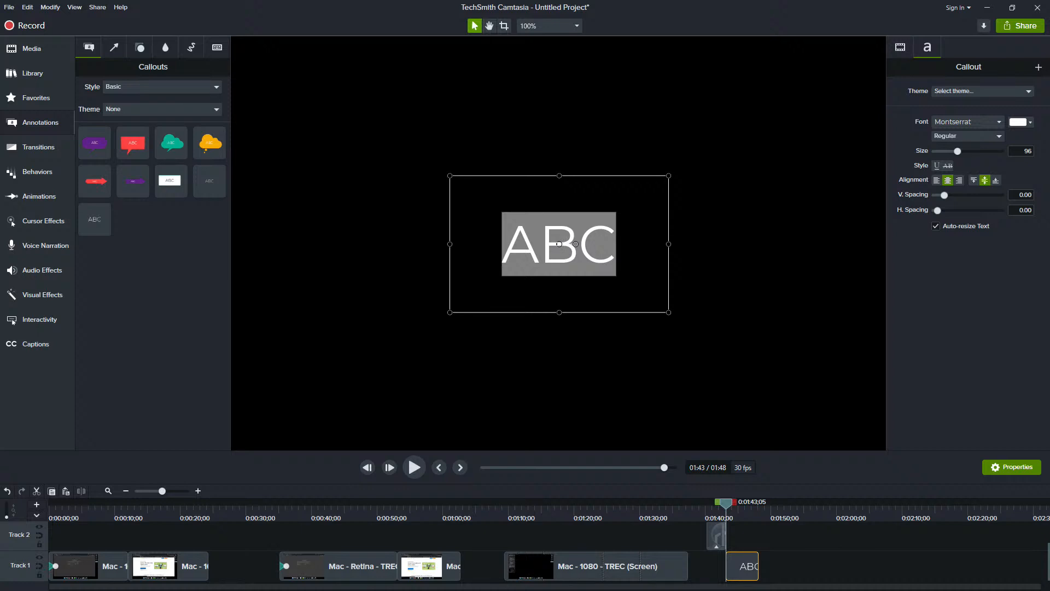
{"action": "type", "text": "Barb's Course"}
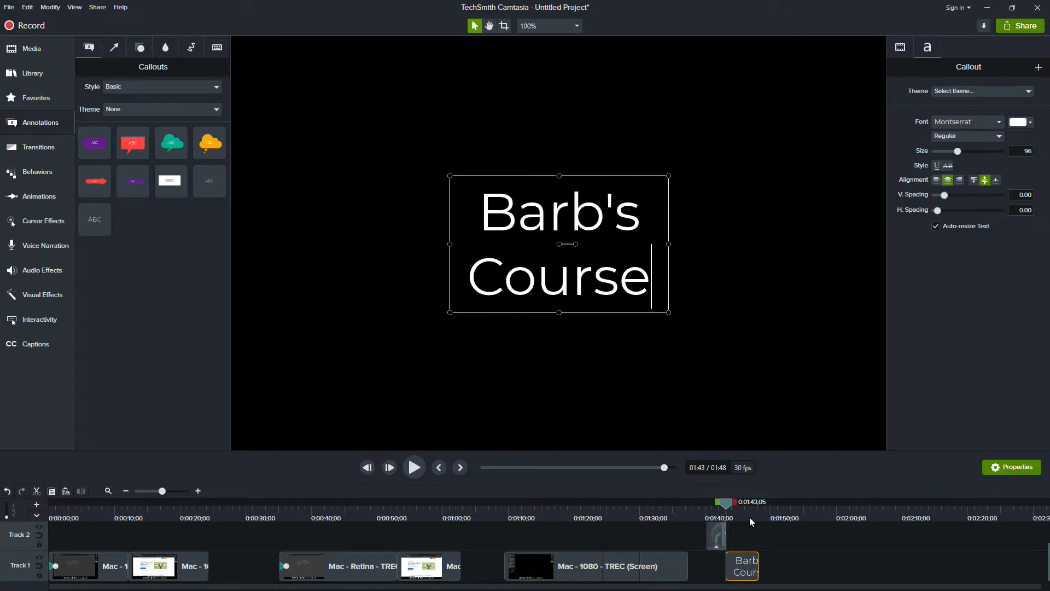
Copy the effects of the logo clip on Track 2.
{"action": "left_click", "coordinate": [713, 513]}
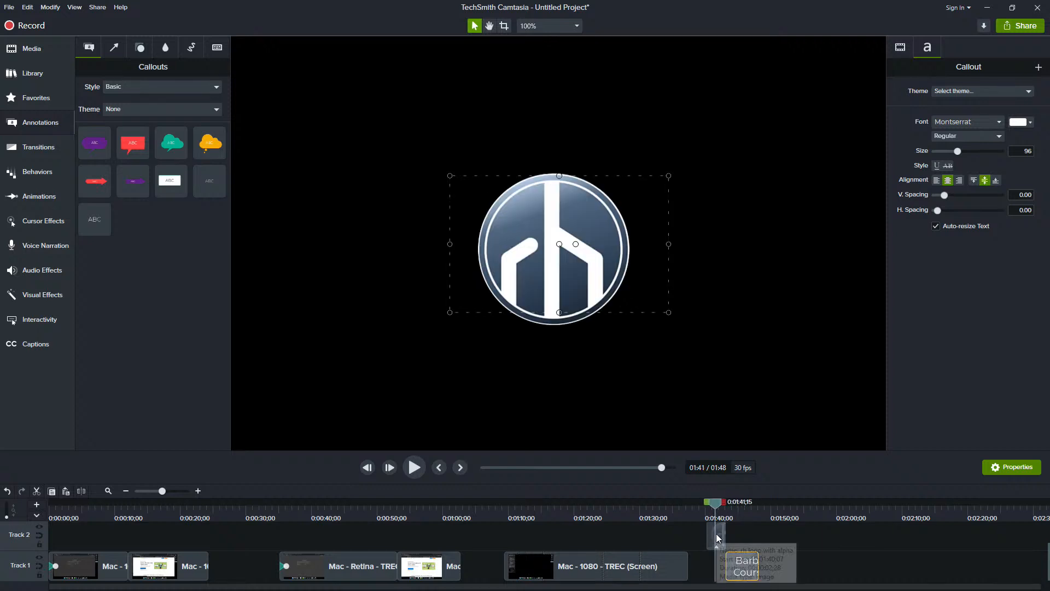
{"action": "right_click", "coordinate": [717, 533]}
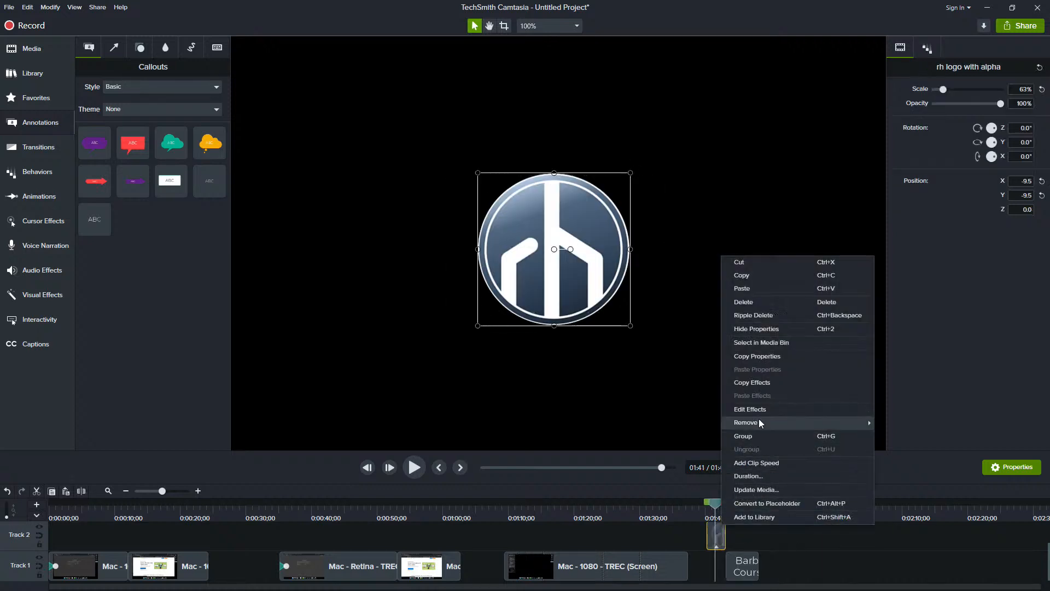
{"action": "left_click", "coordinate": [766, 383]}
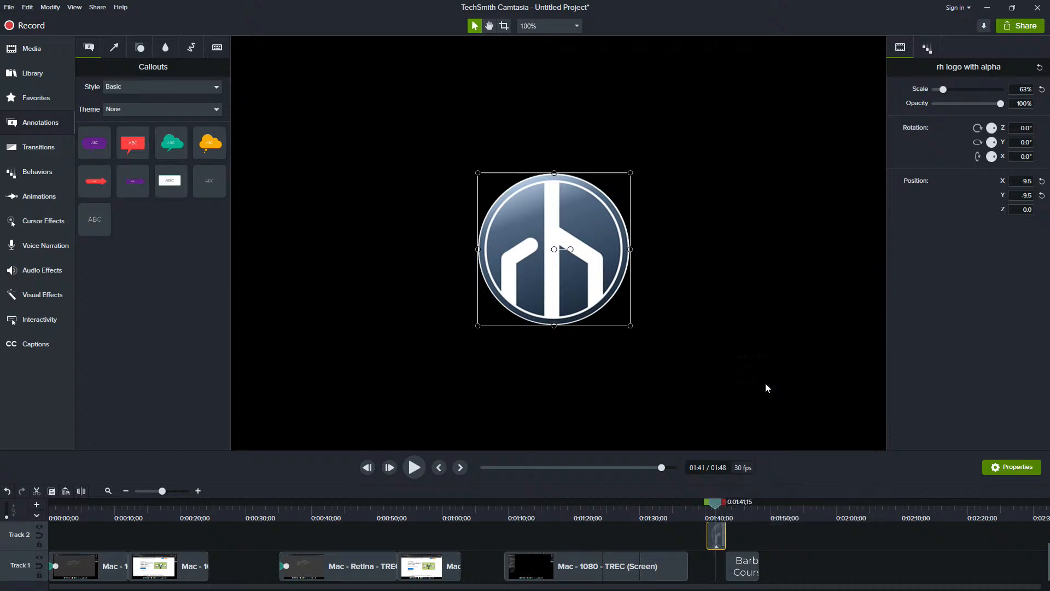
{"action": "left_click", "coordinate": [740, 511]}
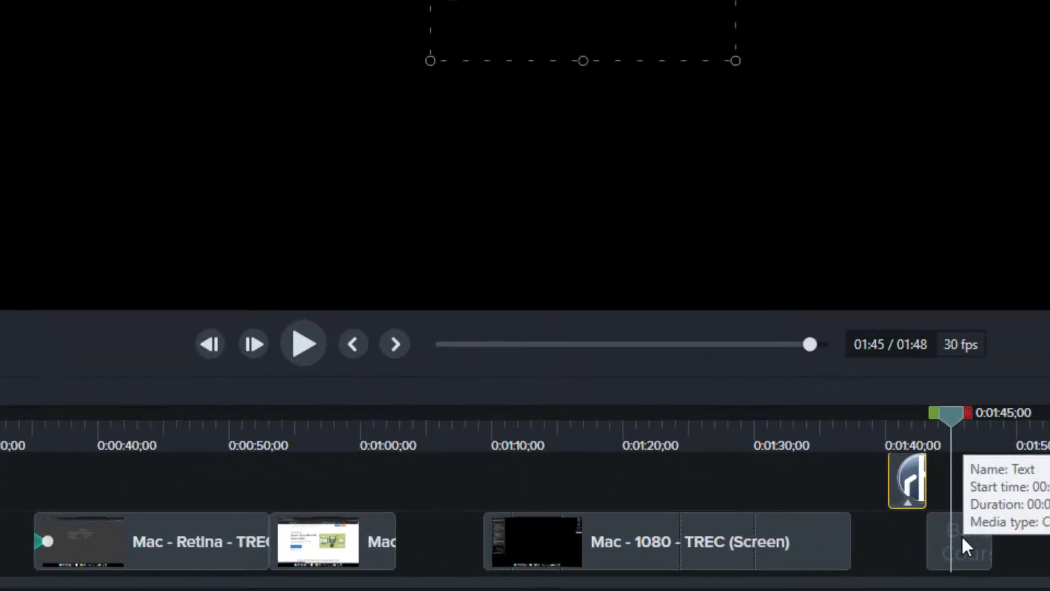
{"action": "right_click", "coordinate": [777, 560]}
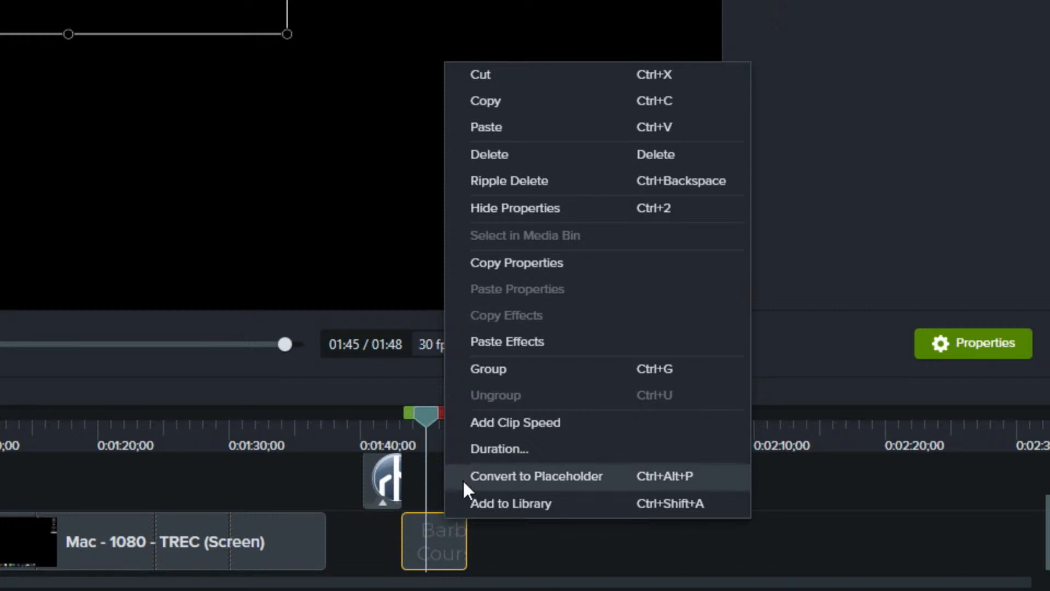
{"action": "right_click", "coordinate": [383, 478]}
{"action": "left_click", "coordinate": [382, 434]}
{"action": "right_click", "coordinate": [378, 479]}
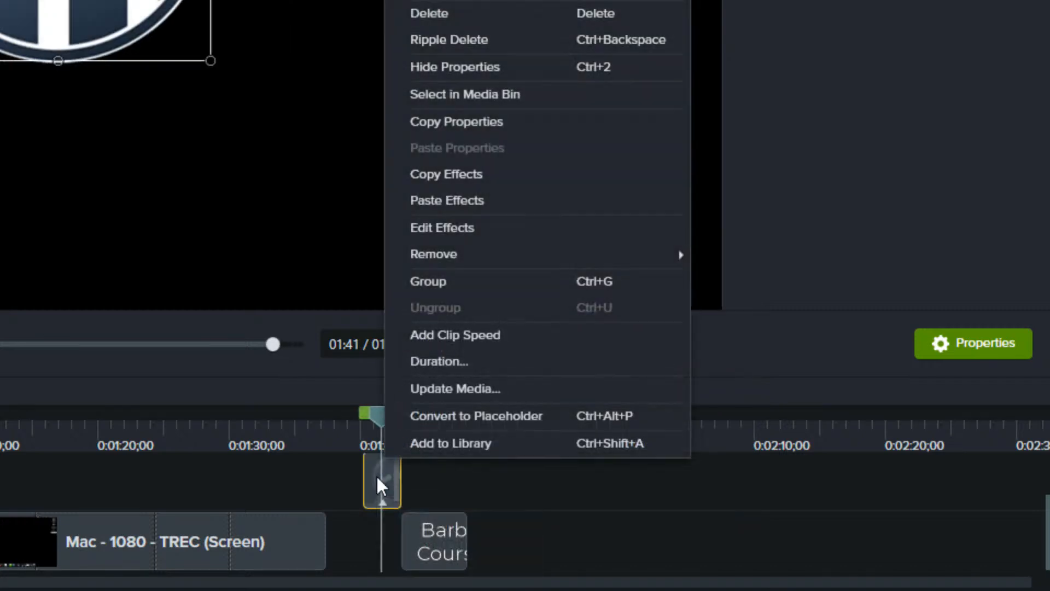
{"action": "left_click", "coordinate": [464, 176]}
Paste the copied effects onto the text clip on Track 1 and move the playhead to its start at 0:01:43;05.
{"action": "left_click", "coordinate": [436, 475]}
{"action": "left_click", "coordinate": [435, 542]}
{"action": "right_click", "coordinate": [434, 543]}
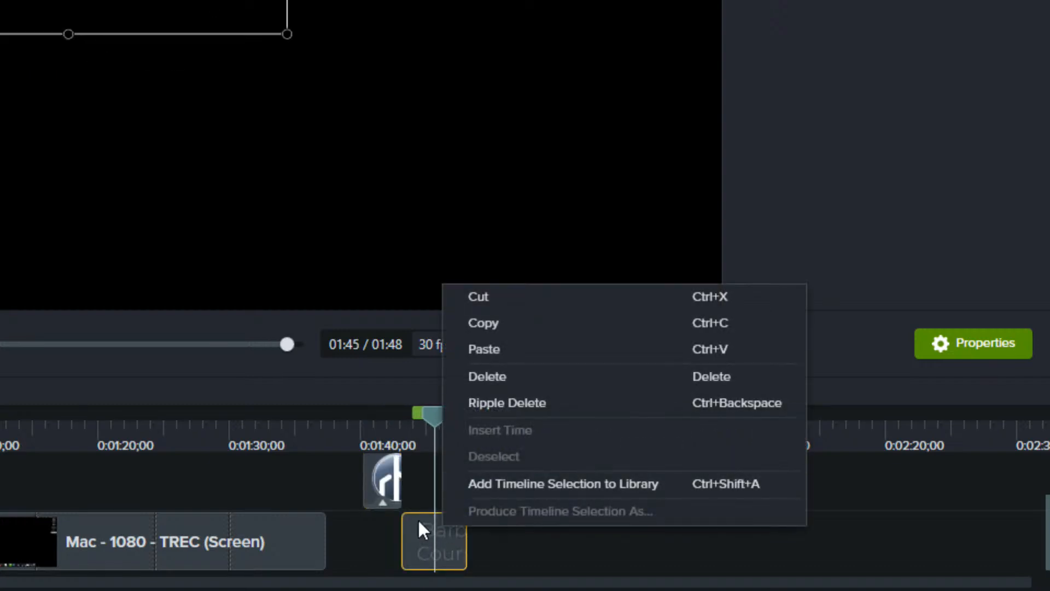
{"action": "right_click", "coordinate": [436, 553]}
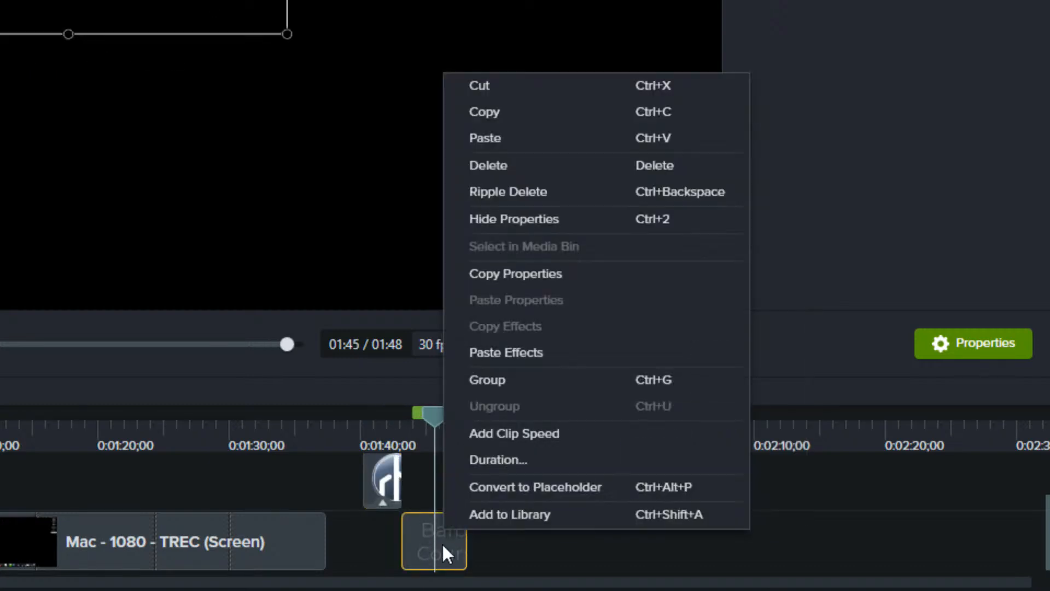
{"action": "left_click", "coordinate": [511, 353]}
{"action": "left_click_drag", "start_coordinate": [414, 442], "coordinate": [402, 430]}
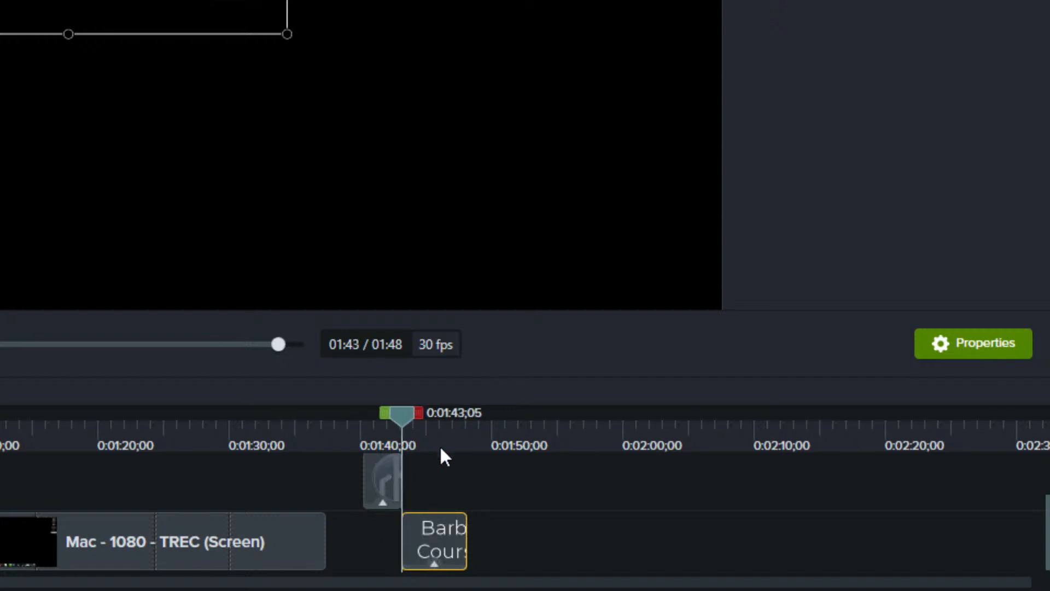
Play the text clip from its start at 0:01:43;05 to preview the pasted behaviors.
{"action": "key", "text": "space"}
{"action": "key", "text": "space"}
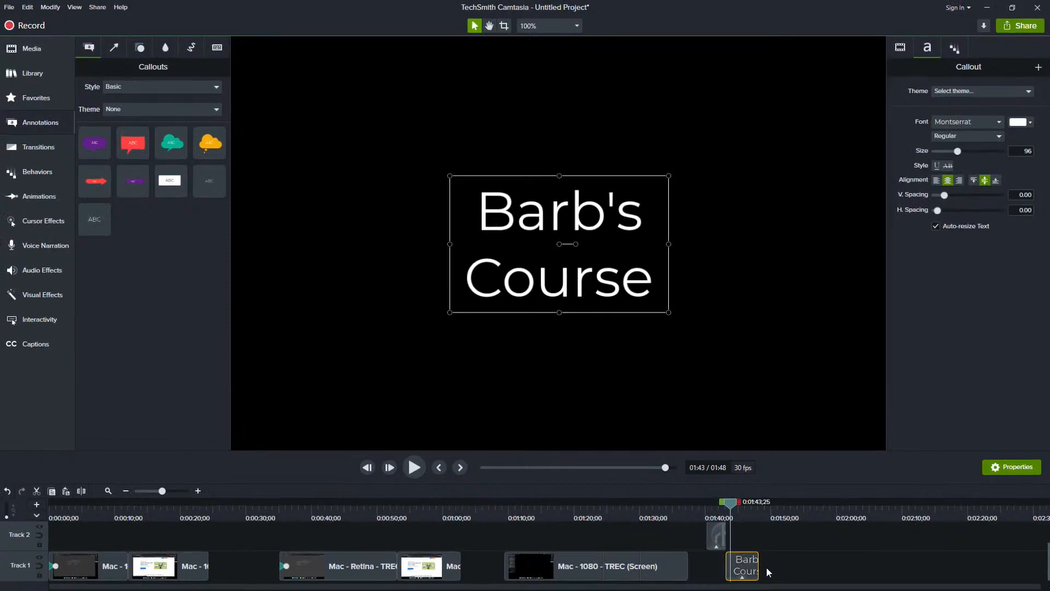
{"action": "key", "text": "space"}
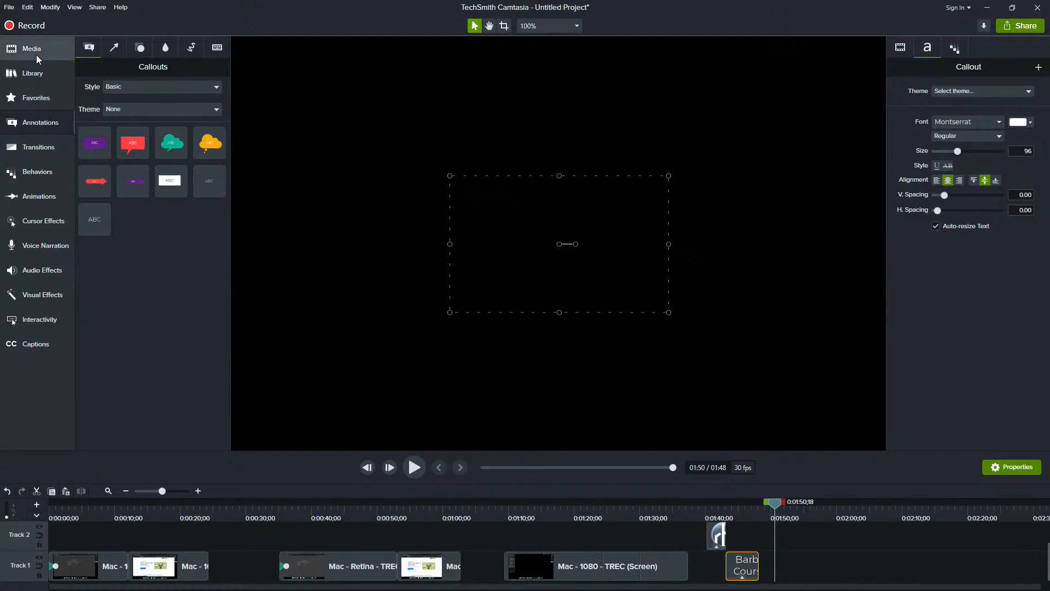
Bring 4k camera video and 4k camera audio from the Assets folder onto Tracks 3 and 2, with the audio starting at about 0:01:50.
{"action": "left_click", "coordinate": [38, 49]}
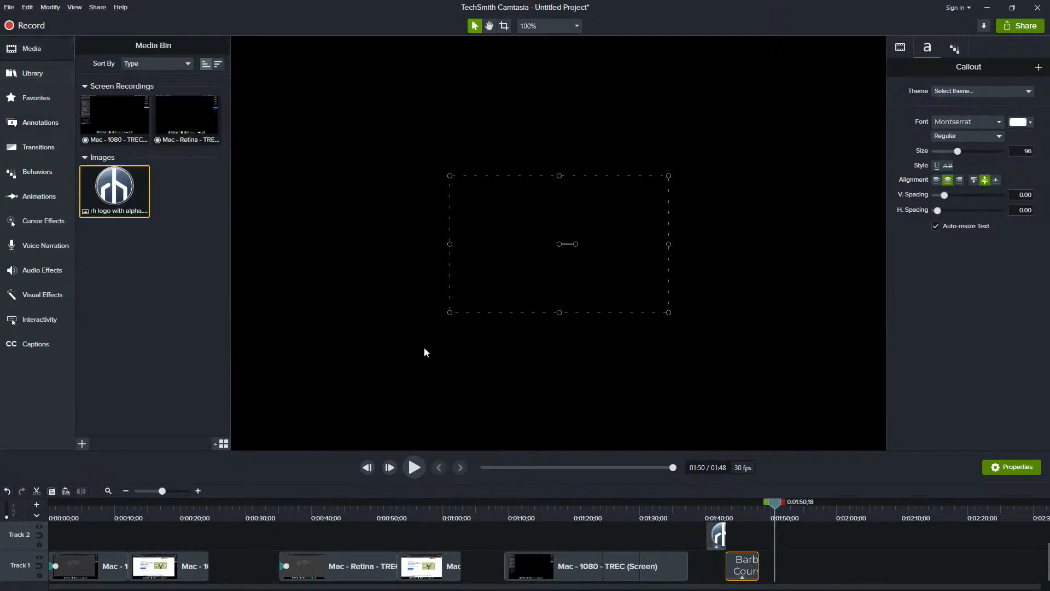
{"action": "key", "text": "alt+Tab"}
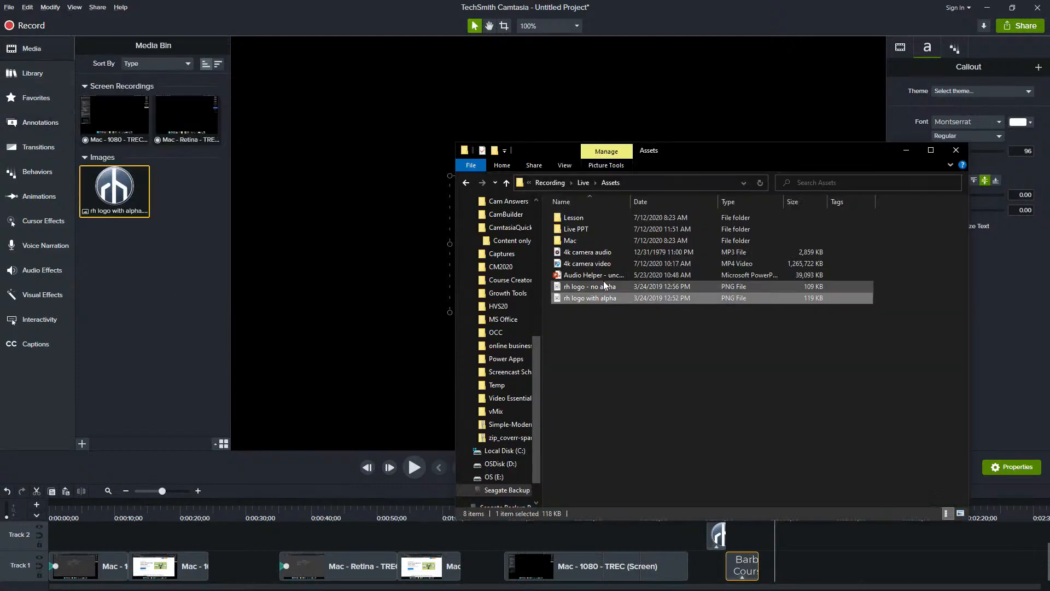
{"action": "left_click", "coordinate": [598, 262]}
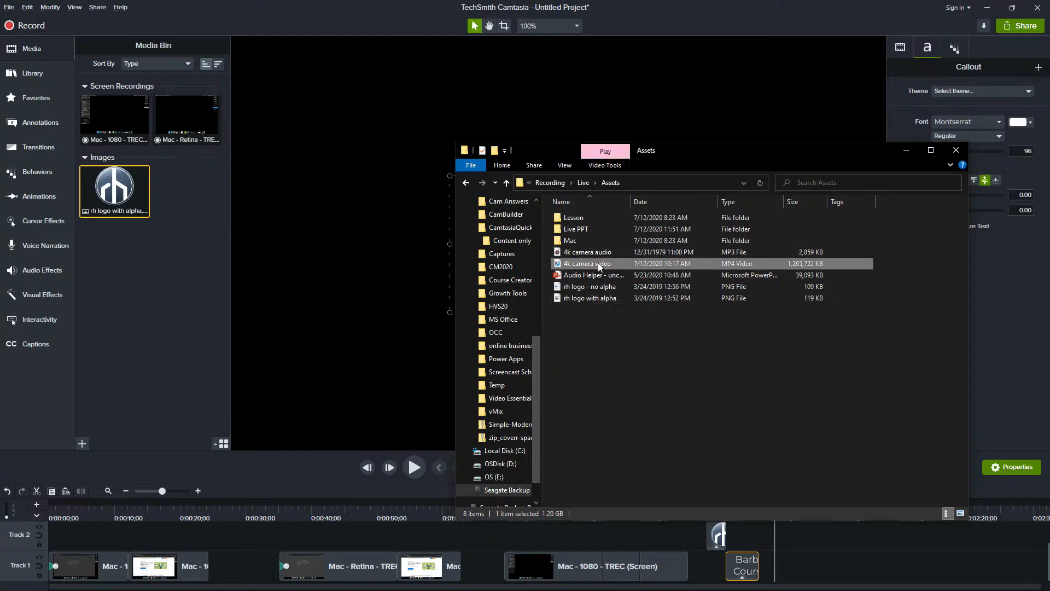
{"action": "left_click_drag", "start_coordinate": [598, 263], "coordinate": [798, 539]}
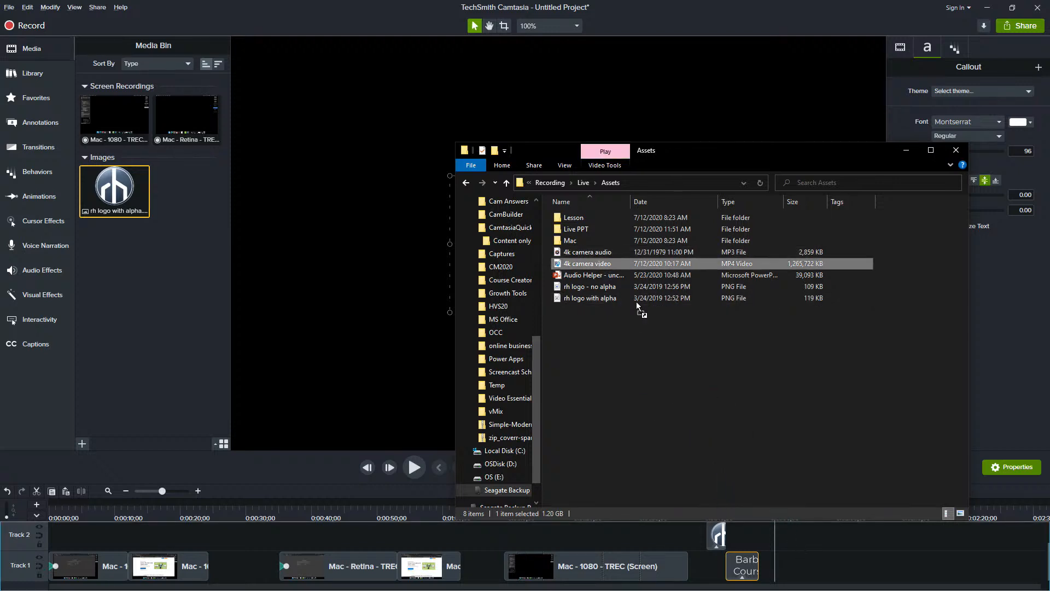
{"action": "left_click", "coordinate": [597, 252]}
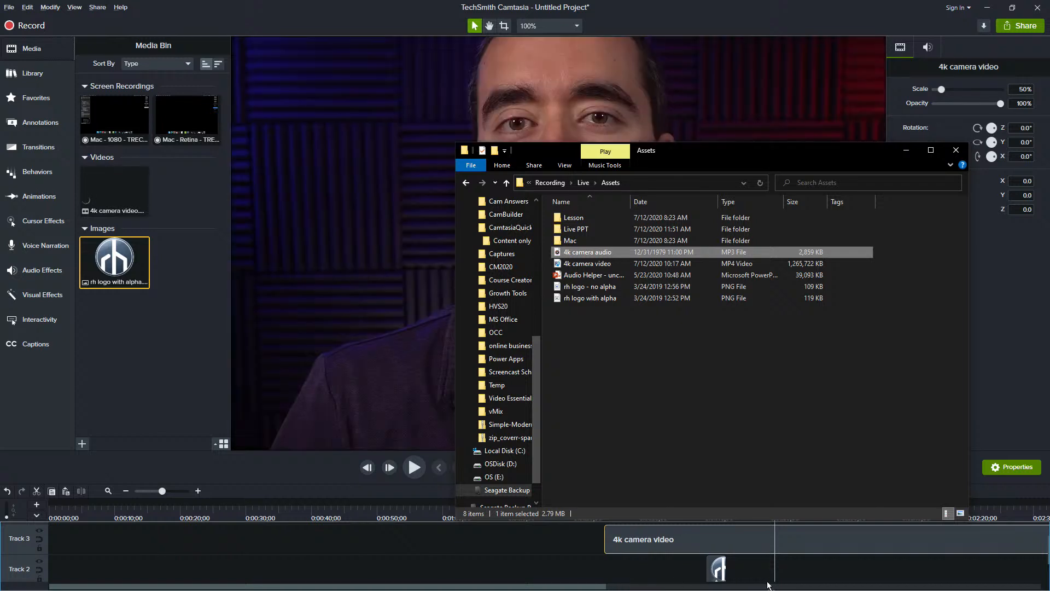
{"action": "left_click_drag", "start_coordinate": [776, 575], "coordinate": [775, 574]}
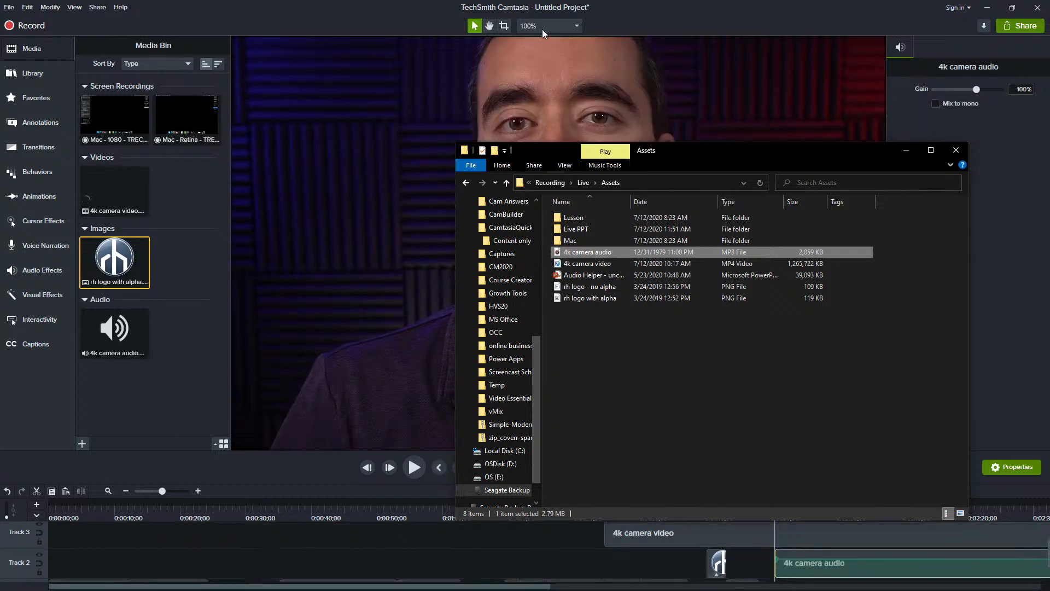
Fit the canvas and the whole timeline in view, and set the playhead to 0:02:22;09 over the camera clips.
{"action": "left_click", "coordinate": [576, 25]}
{"action": "left_click", "coordinate": [552, 40]}
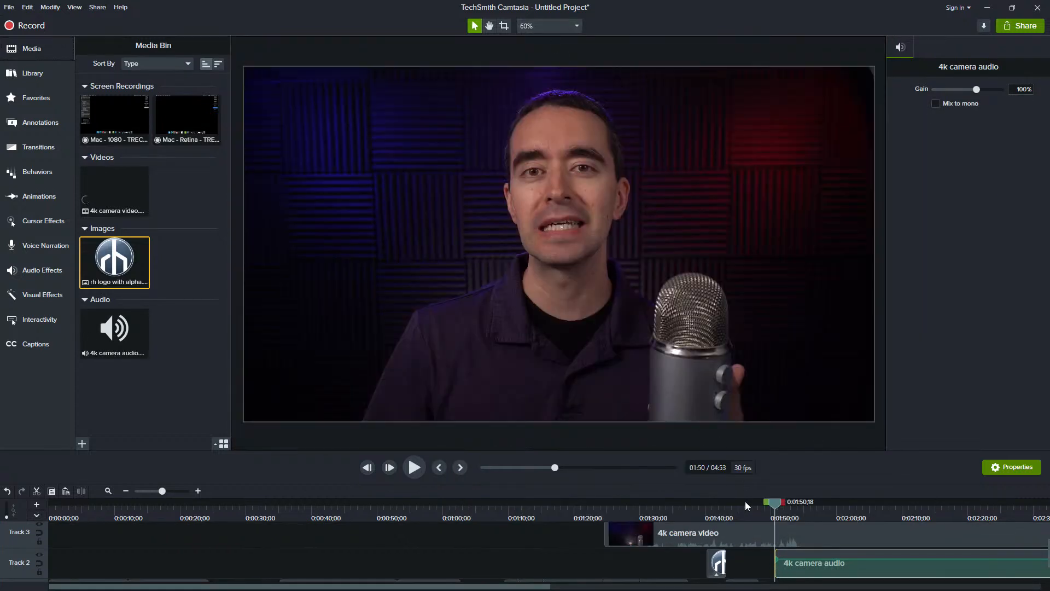
{"action": "scroll", "coordinate": [742, 558], "scroll_direction": "down", "scroll_amount": 2}
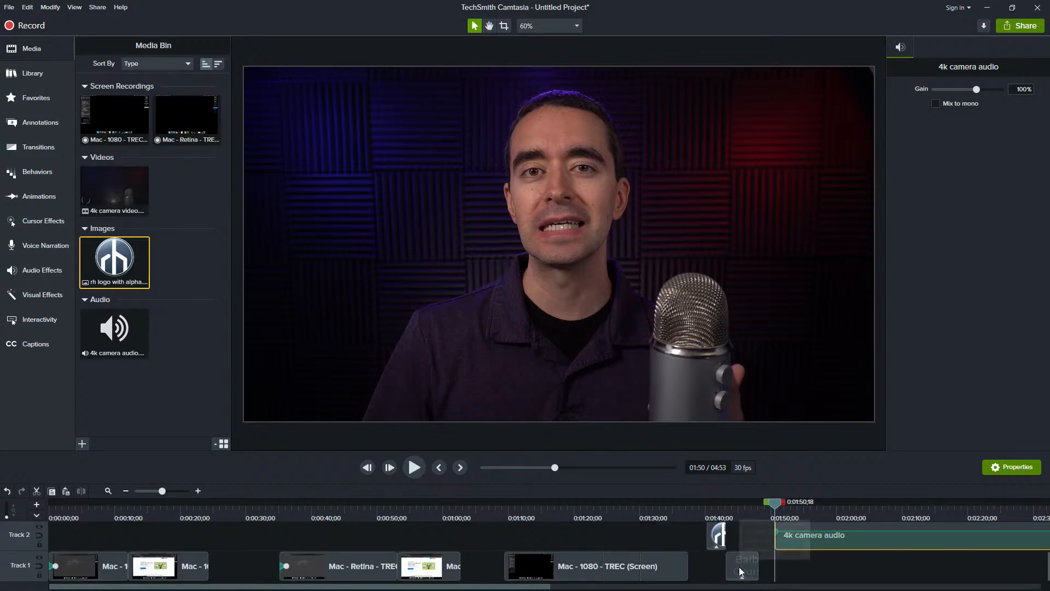
{"action": "scroll", "coordinate": [742, 559], "scroll_direction": "right", "scroll_amount": 3}
{"action": "scroll", "coordinate": [501, 528], "scroll_direction": "right", "scroll_amount": 5}
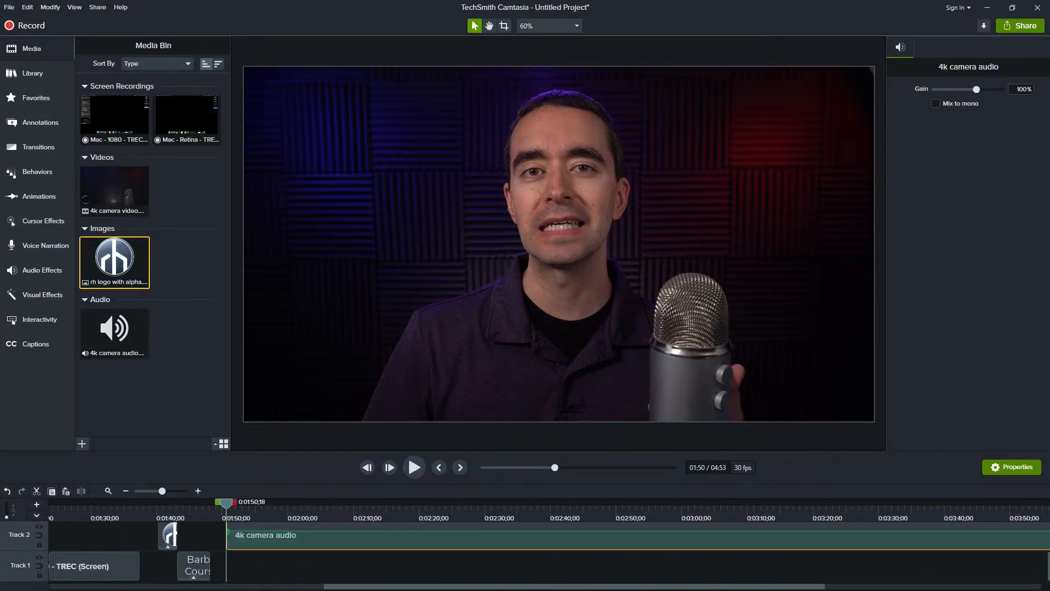
{"action": "scroll", "coordinate": [501, 529], "scroll_direction": "up", "scroll_amount": 1}
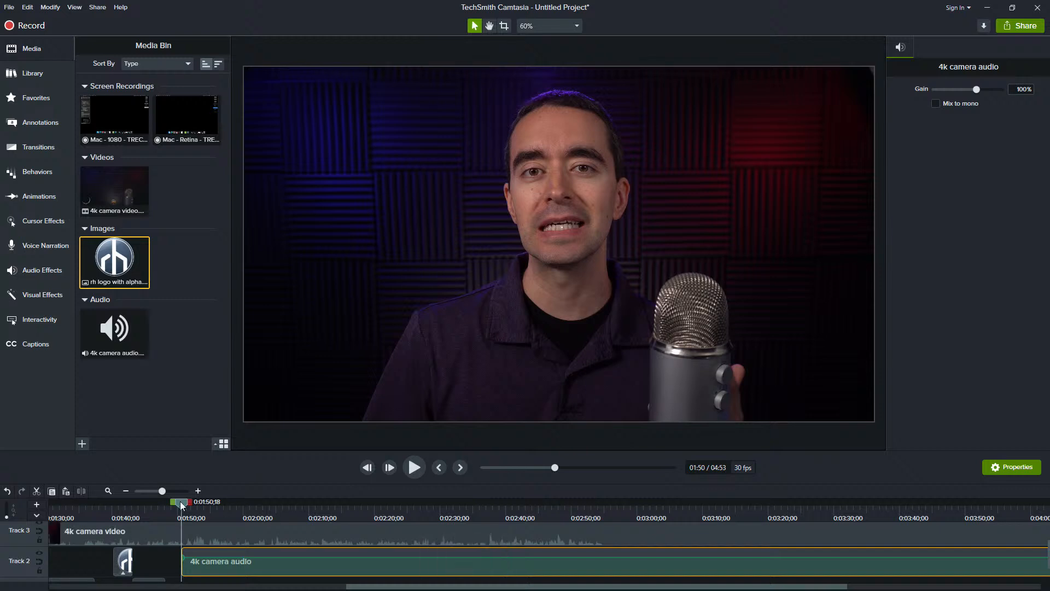
{"action": "left_click", "coordinate": [109, 491]}
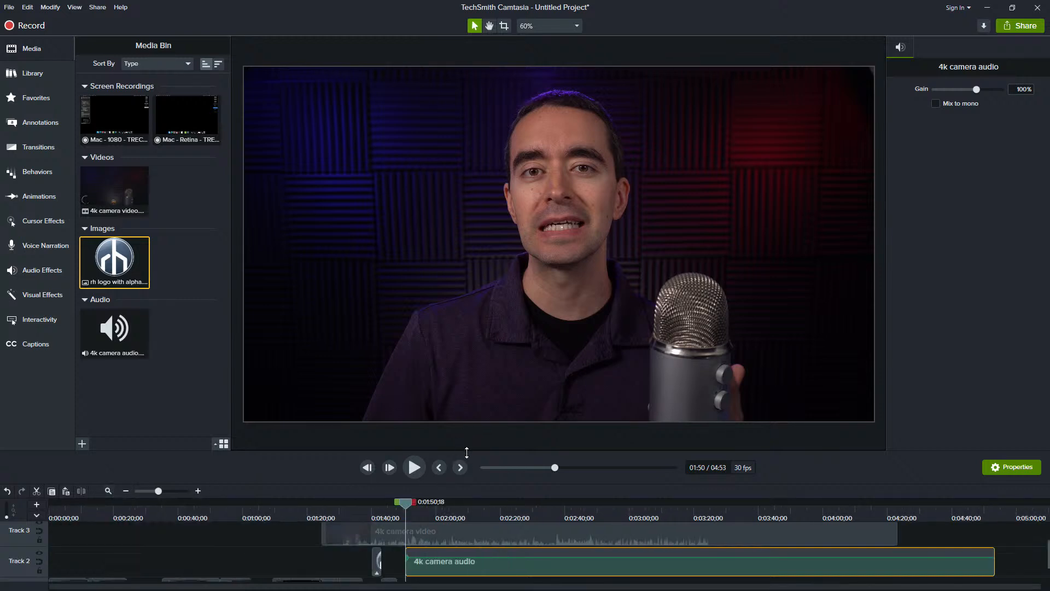
{"action": "left_click_drag", "start_coordinate": [467, 452], "coordinate": [466, 427]}
{"action": "left_click", "coordinate": [507, 494]}
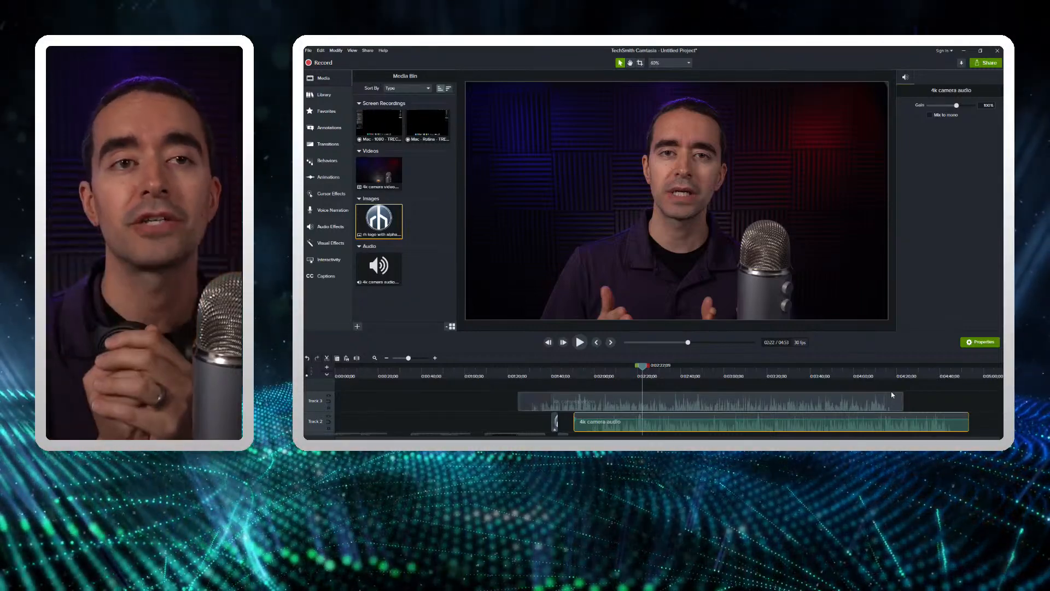
Turn off Auto-normalize loudness in the project settings and apply the change.
{"action": "left_click", "coordinate": [689, 388]}
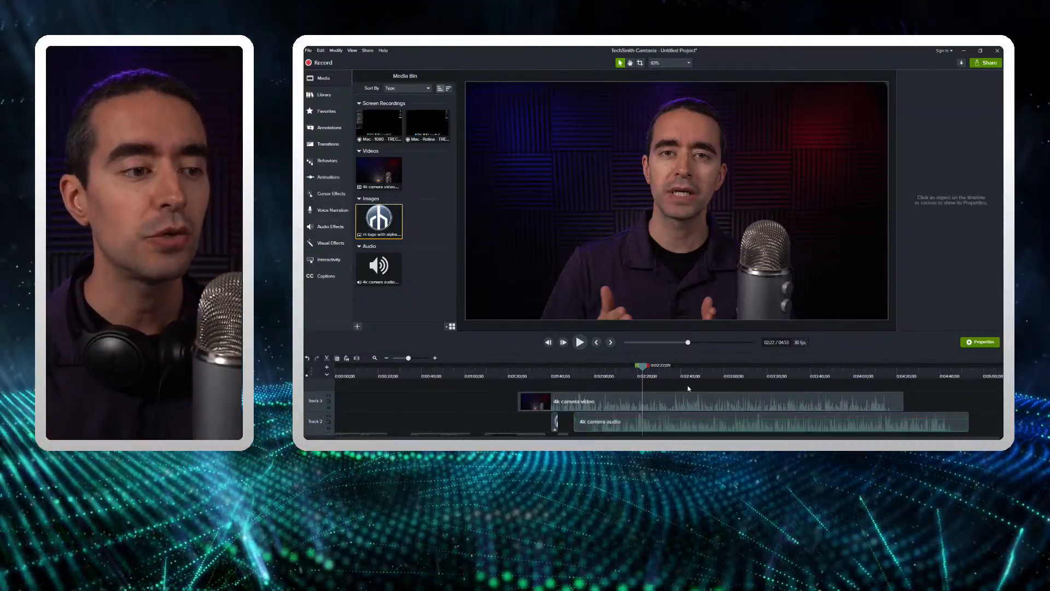
{"action": "left_click", "coordinate": [688, 63]}
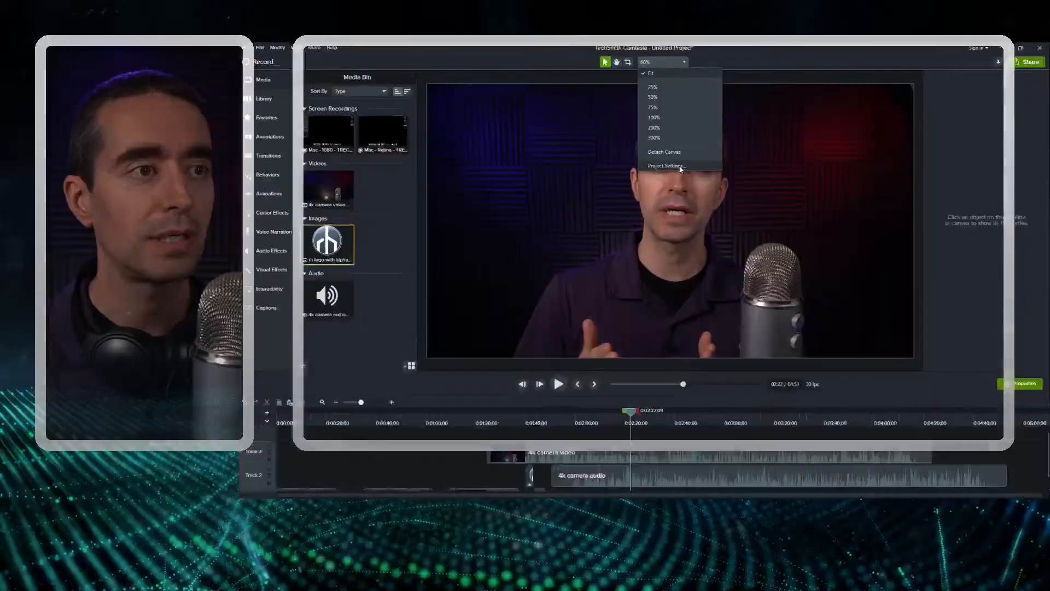
{"action": "left_click", "coordinate": [685, 153]}
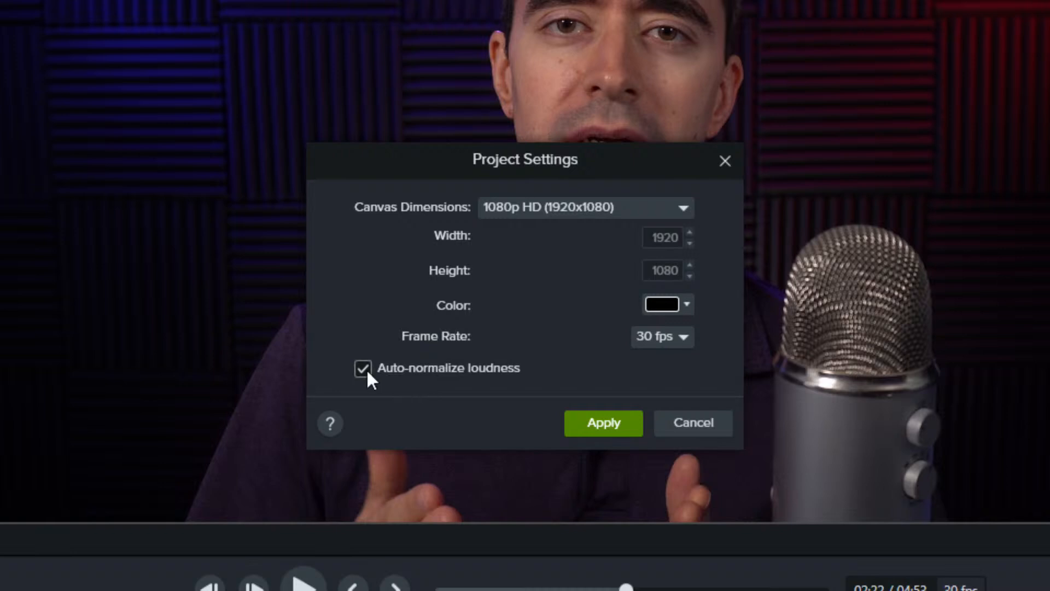
{"action": "mouse_move", "coordinate": [367, 373]}
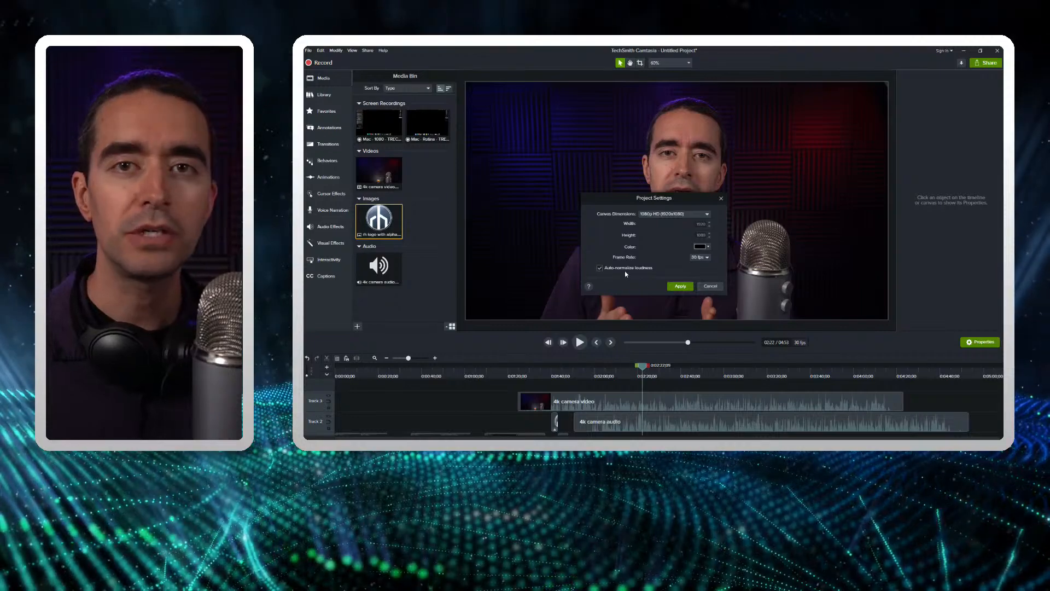
{"action": "mouse_move", "coordinate": [625, 272]}
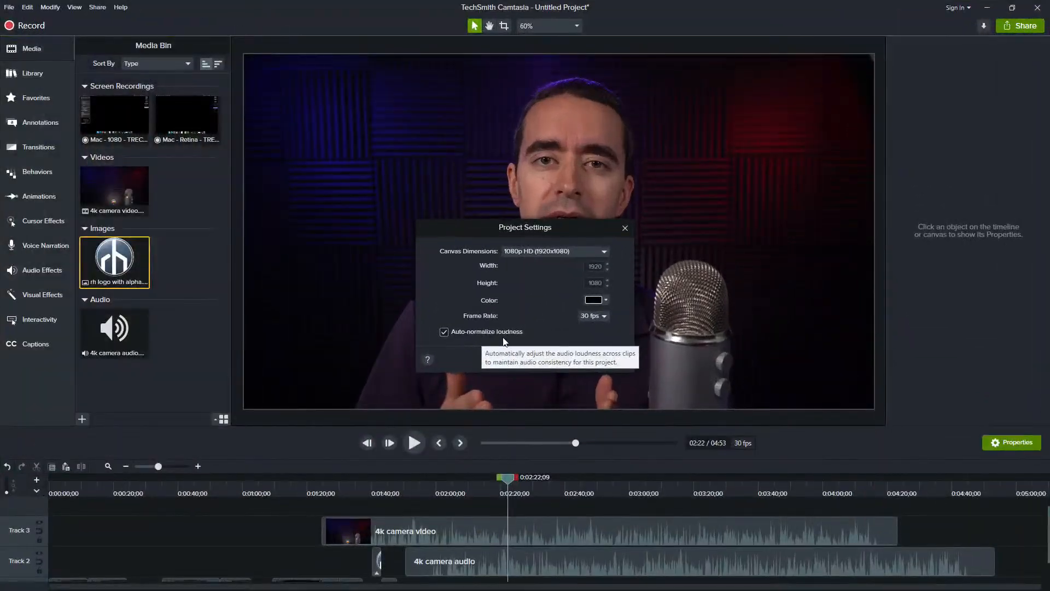
{"action": "left_click", "coordinate": [444, 332]}
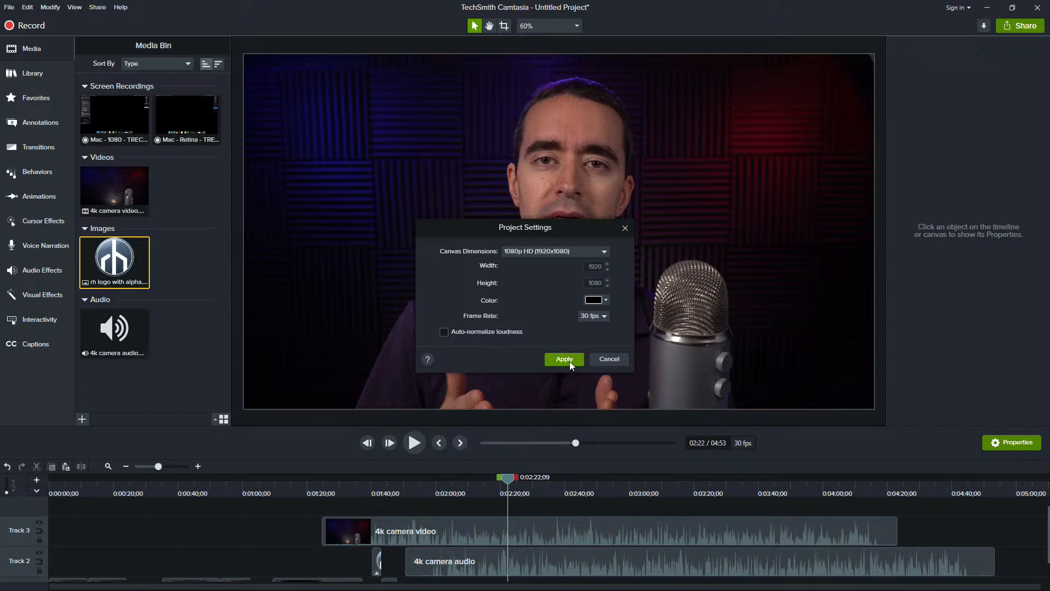
{"action": "left_click", "coordinate": [565, 359]}
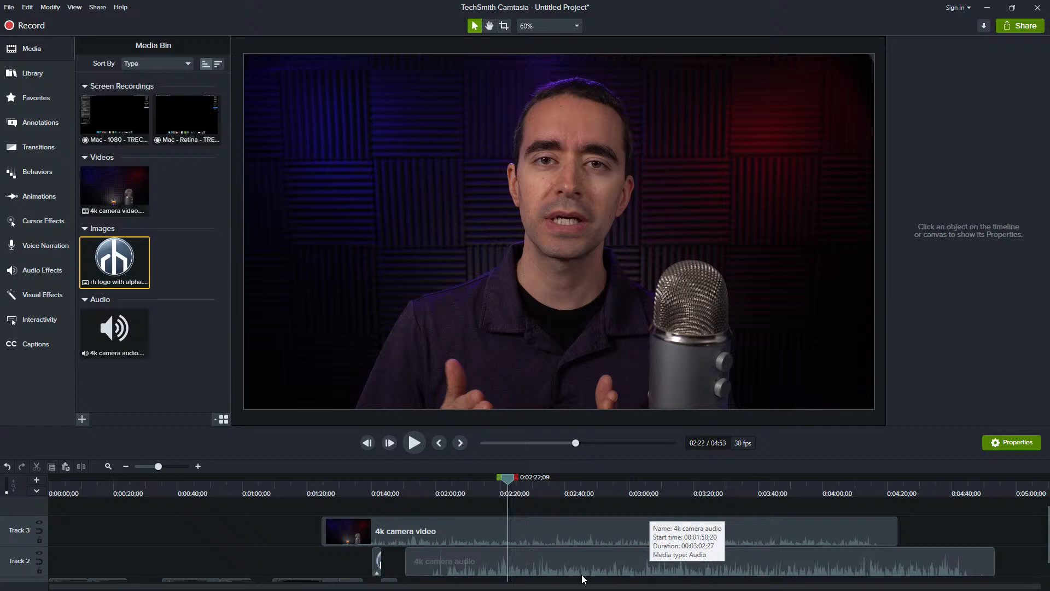
Align the end of the 4k camera video clip with the end of the audio clip and raise its gain to 214%.
{"action": "left_click_drag", "start_coordinate": [809, 537], "coordinate": [928, 524]}
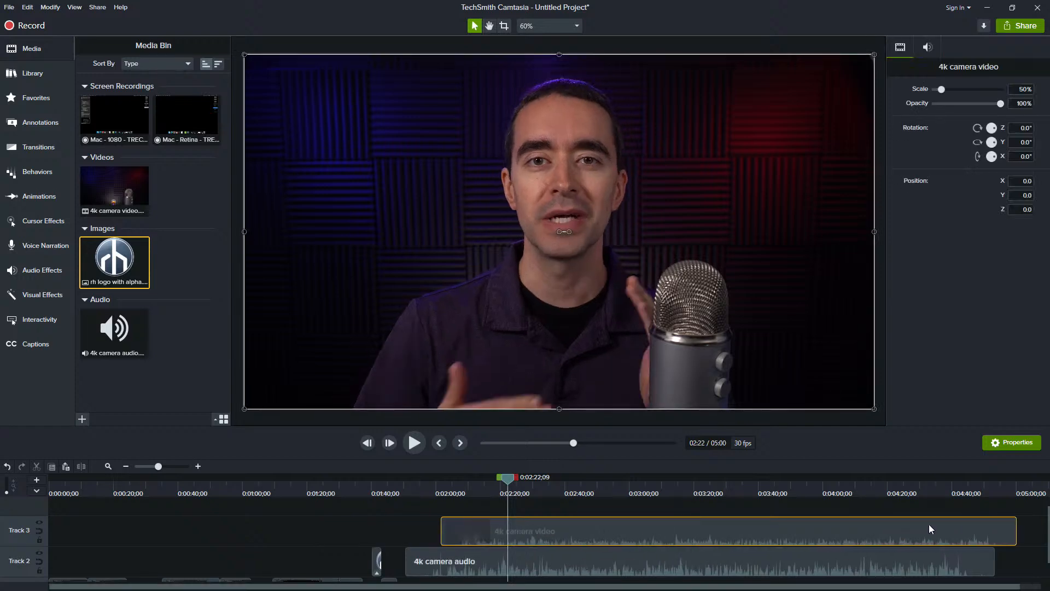
{"action": "key", "text": "ctrl+z"}
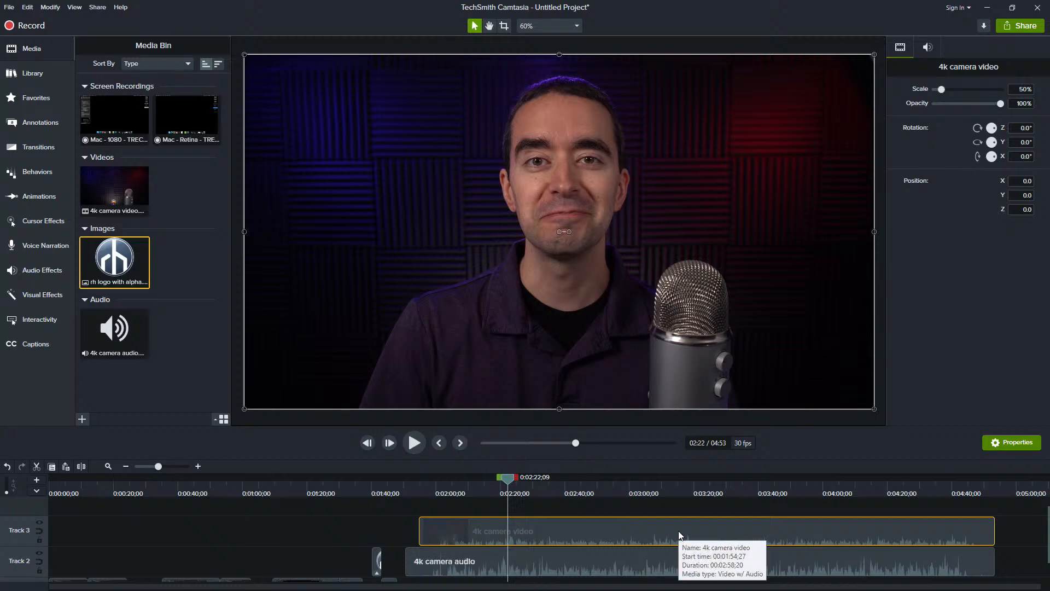
{"action": "left_click", "coordinate": [928, 48]}
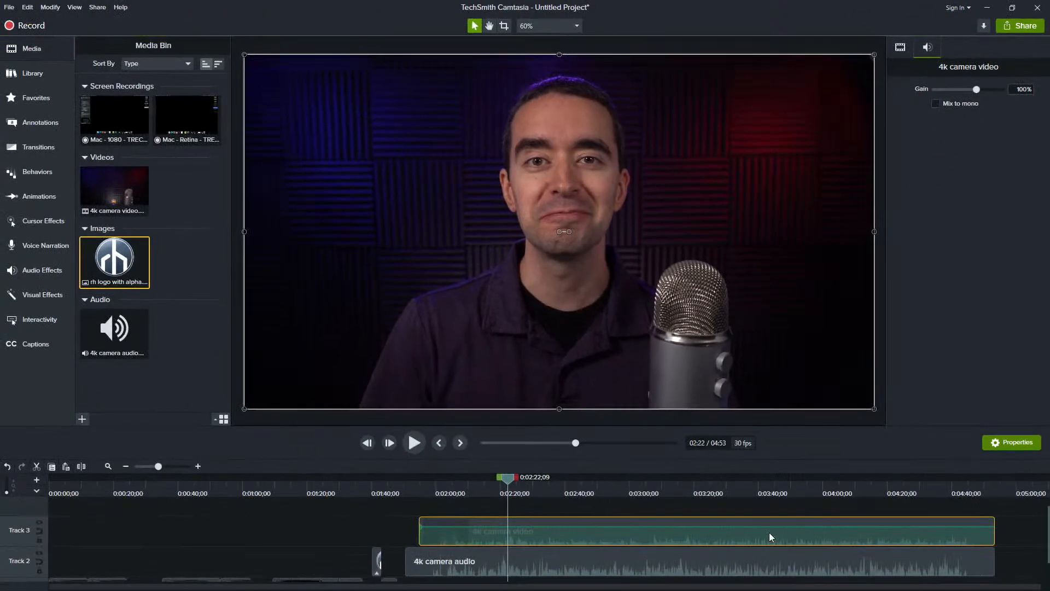
{"action": "left_click_drag", "start_coordinate": [980, 91], "coordinate": [986, 93]}
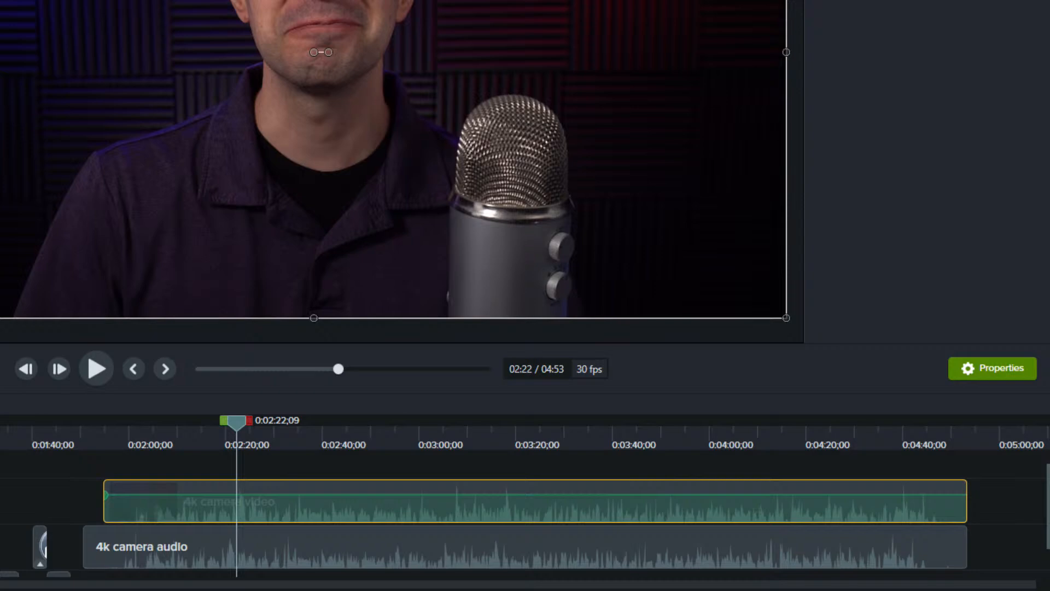
Apply Audio Compression with Medium volume variation to the 4k camera video clip, and compare its waveform by undoing and redoing the effect.
{"action": "key", "text": "ctrl+a"}
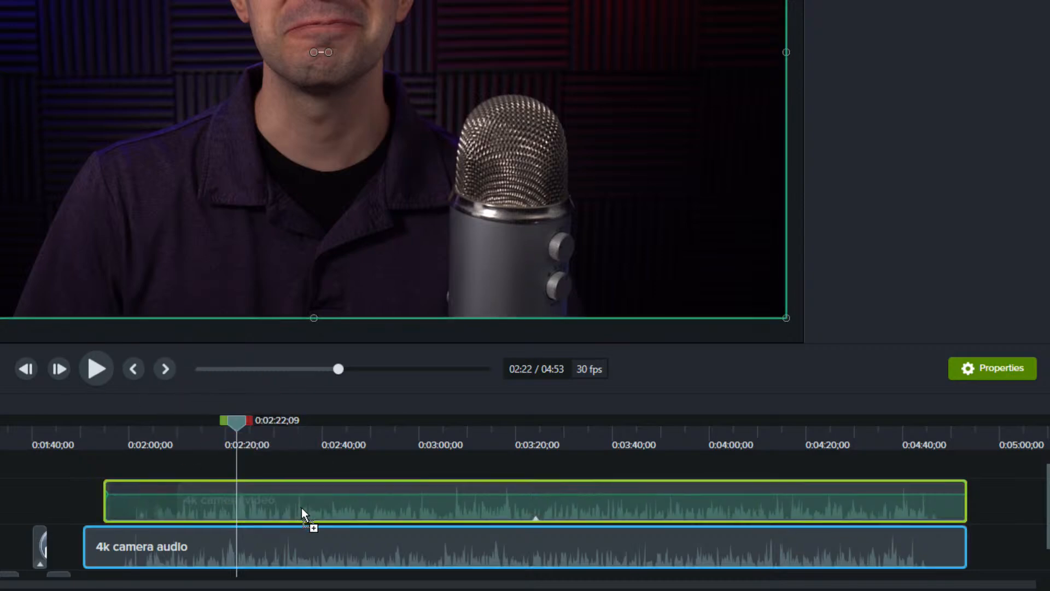
{"action": "left_click_drag", "start_coordinate": [301, 509], "coordinate": [303, 507]}
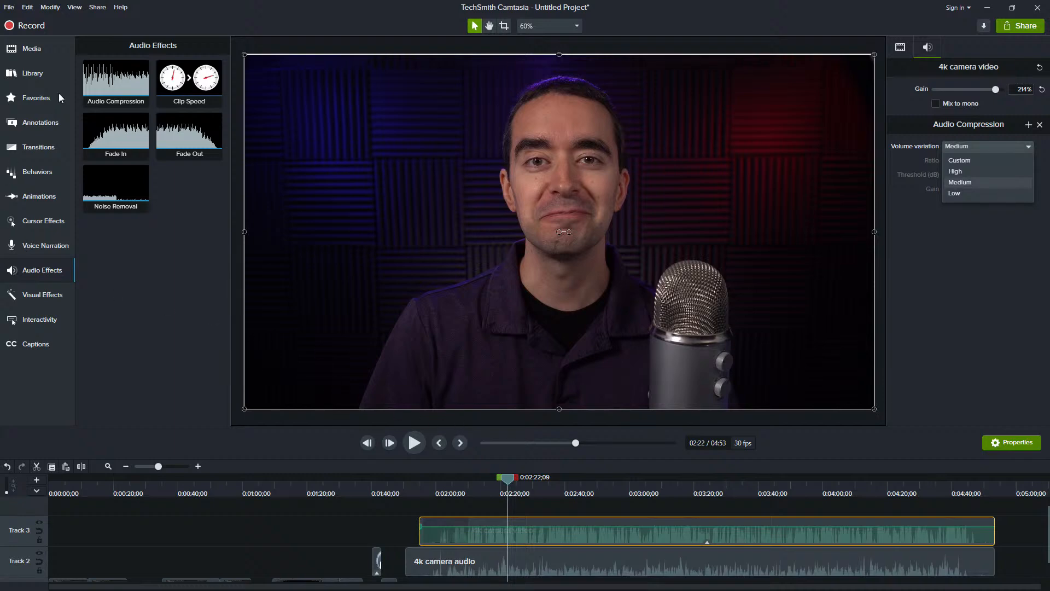
{"action": "left_click", "coordinate": [37, 278]}
{"action": "left_click_drag", "start_coordinate": [112, 93], "coordinate": [513, 544]}
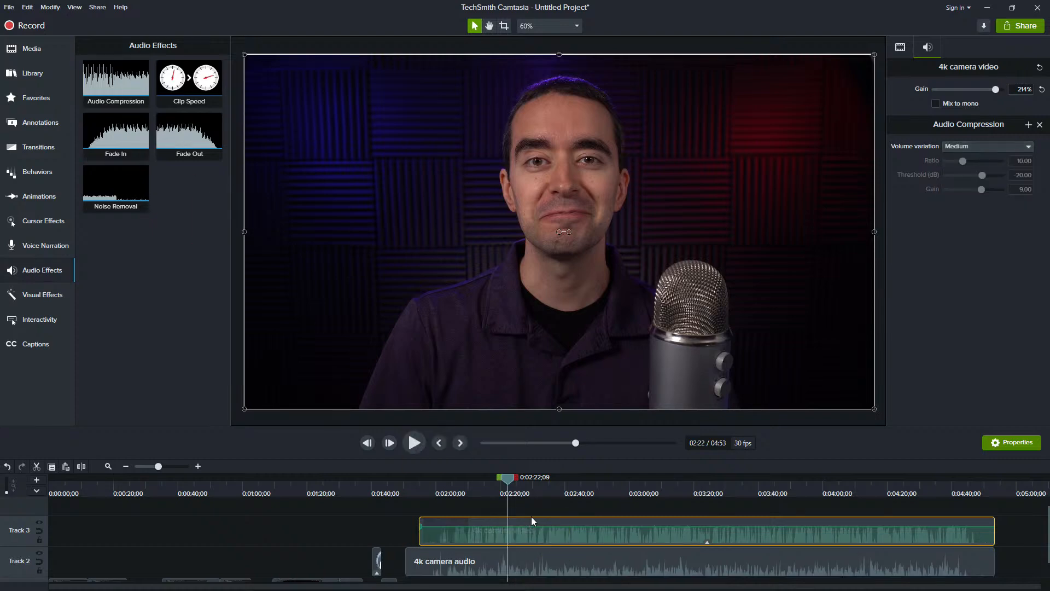
{"action": "left_click", "coordinate": [498, 527]}
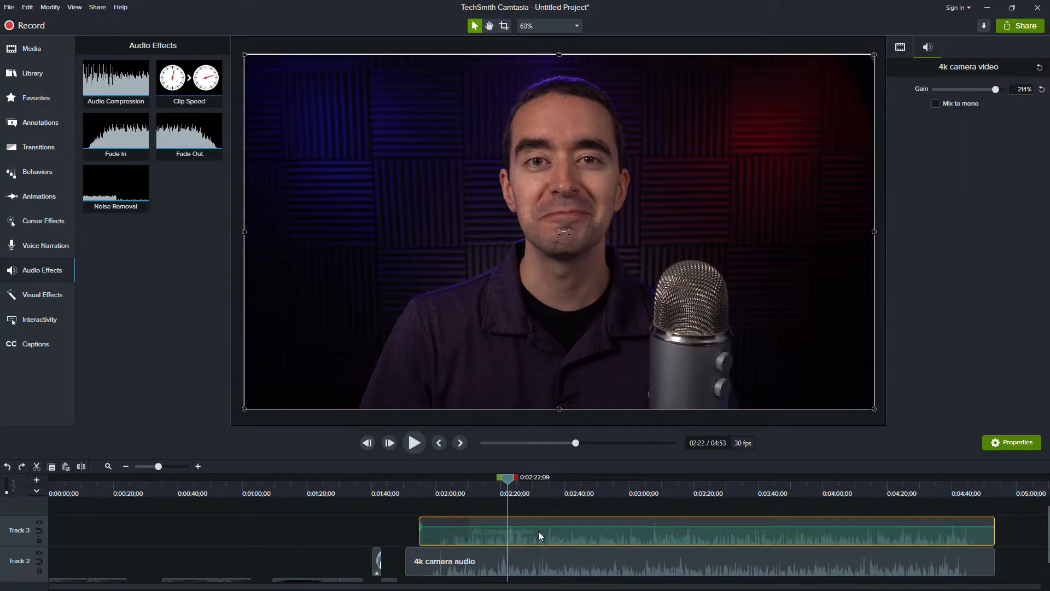
{"action": "key", "text": "ctrl+y"}
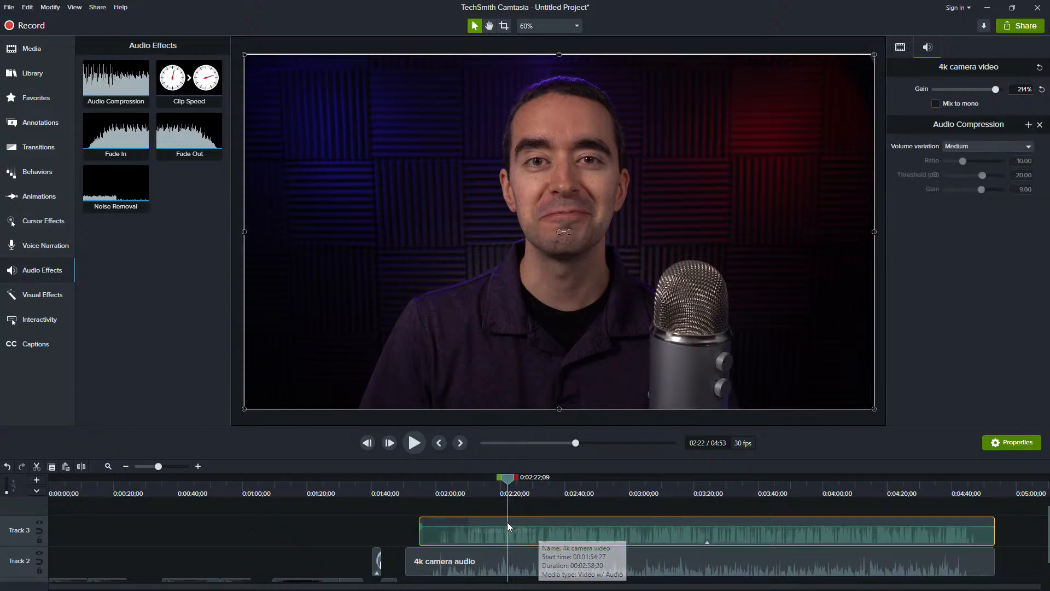
Set the compression's volume variation to Low, then switch it to Custom with a threshold of -7 dB.
{"action": "left_click", "coordinate": [1026, 147]}
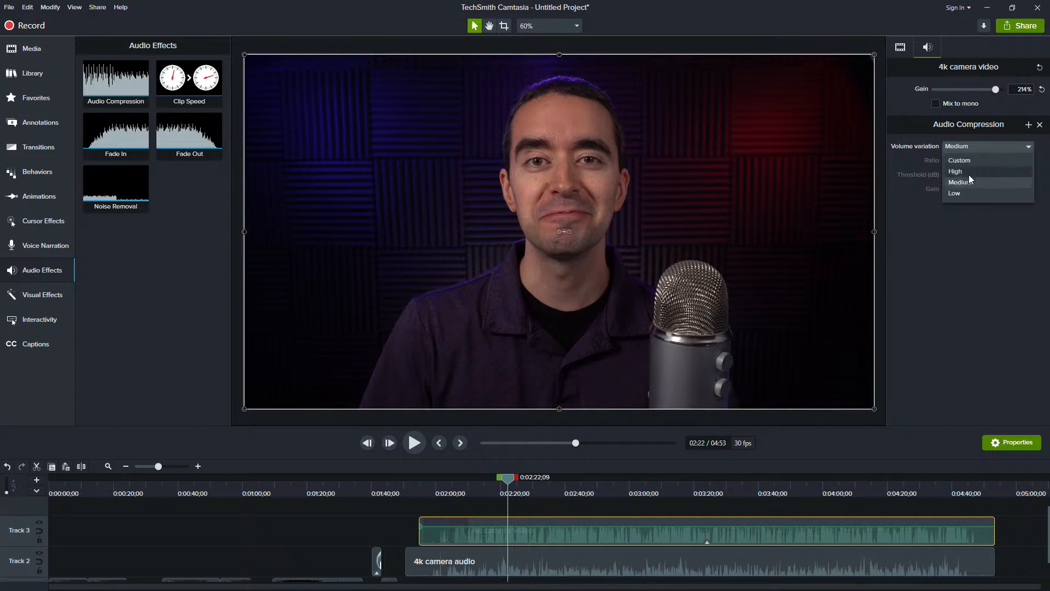
{"action": "left_click", "coordinate": [963, 195]}
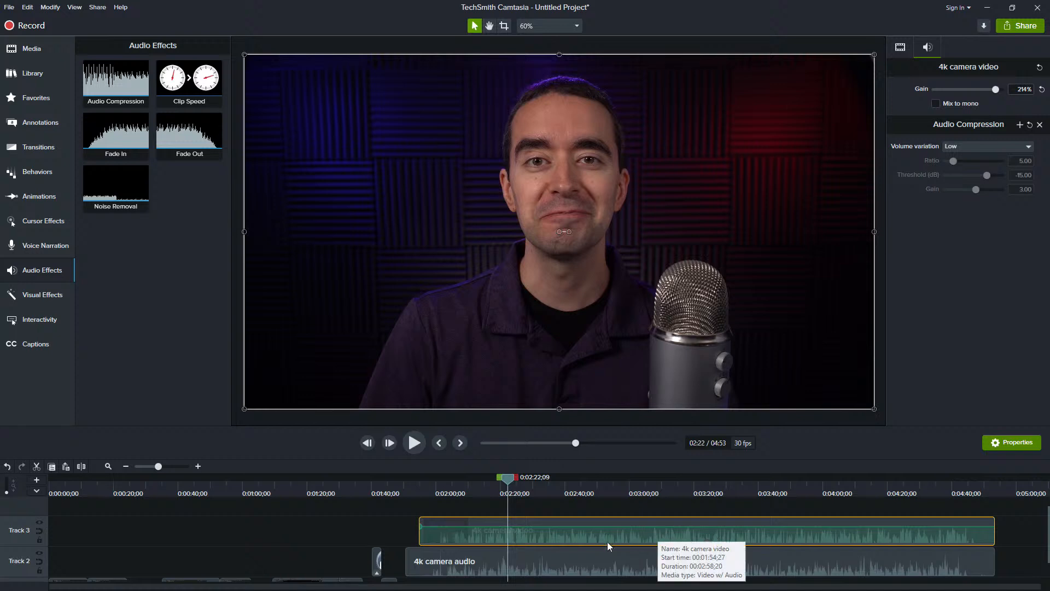
{"action": "left_click", "coordinate": [976, 146]}
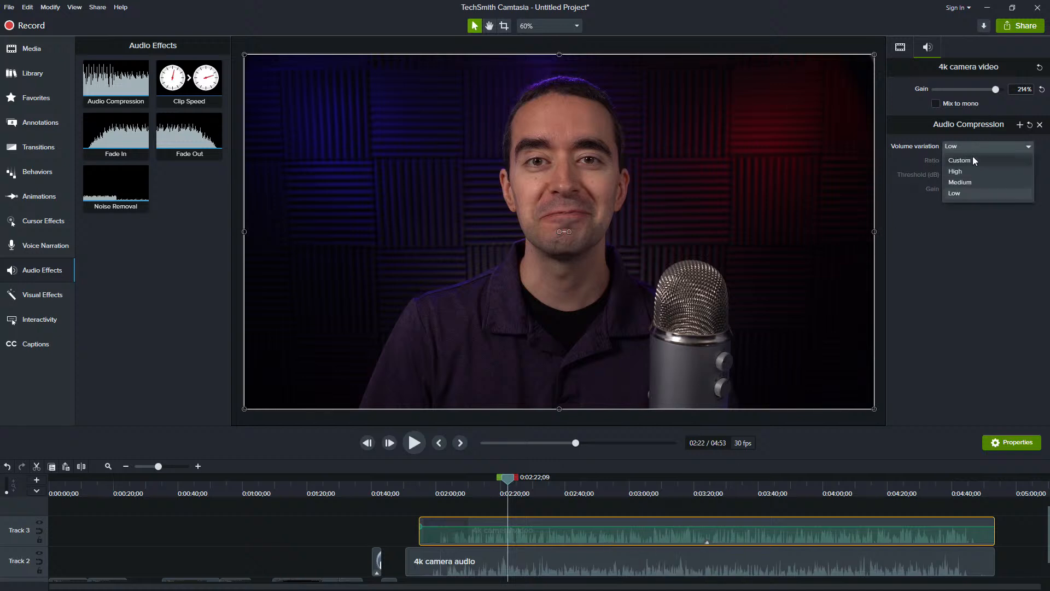
{"action": "left_click", "coordinate": [972, 159]}
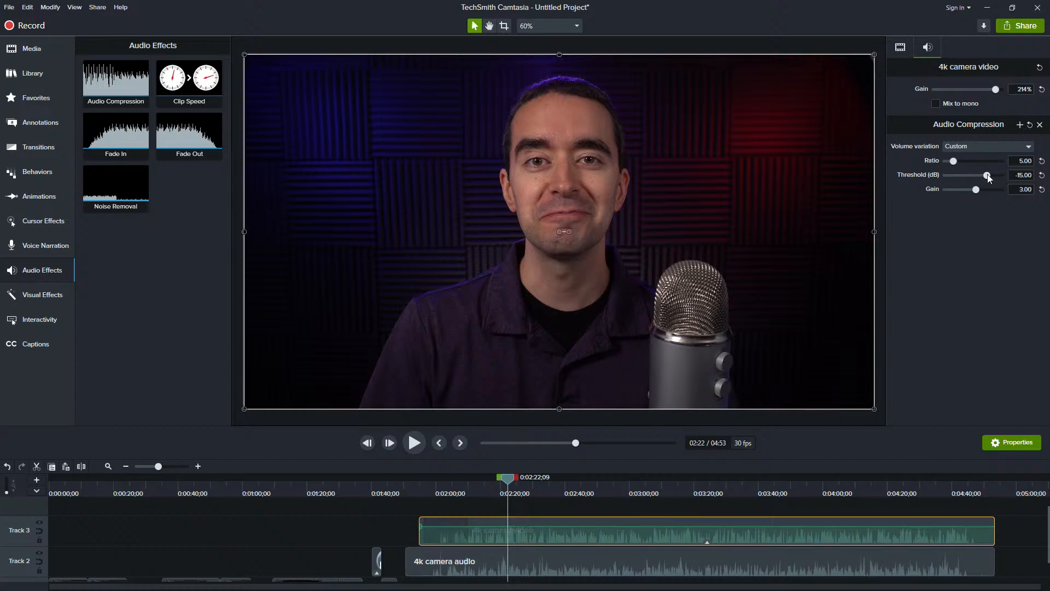
{"action": "mouse_move", "coordinate": [999, 175]}
{"action": "left_mouse_down"}
{"action": "mouse_move", "coordinate": [964, 175]}
{"action": "mouse_move", "coordinate": [996, 177]}
{"action": "left_mouse_up"}
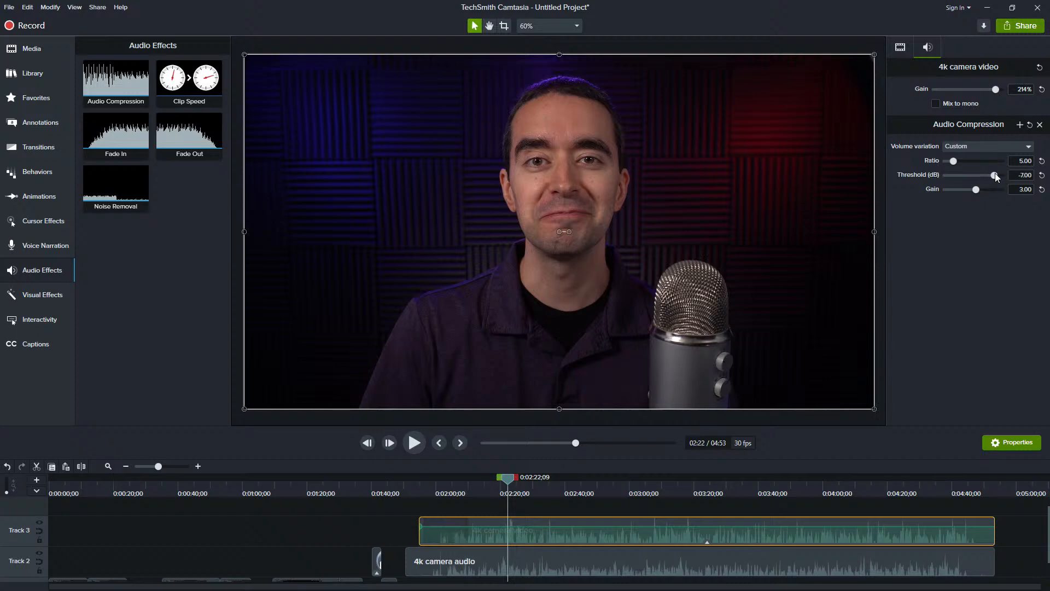